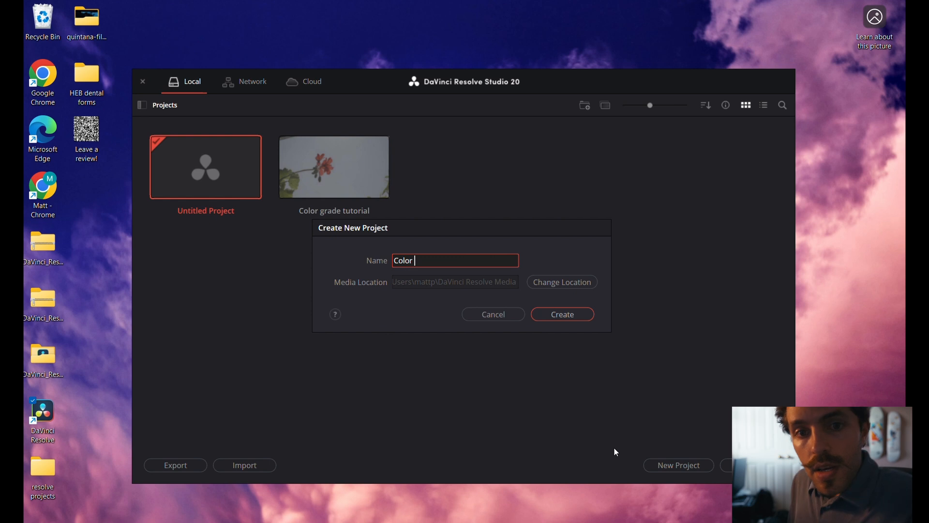
Create a new project titled with the owner's first name followed by "Cinematic Node Tree".
{"action": "type", "text": "tthews Cin"}
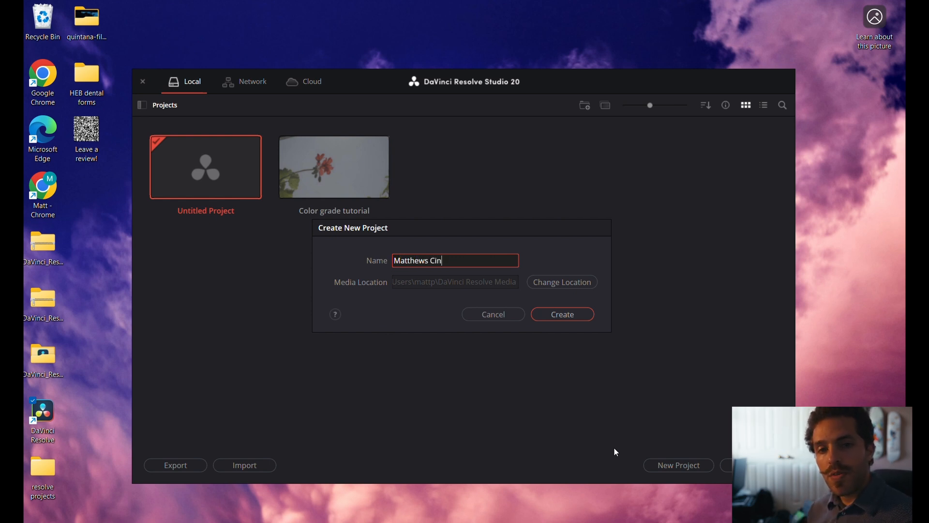
{"action": "type", "text": "ematic Node Tree"}
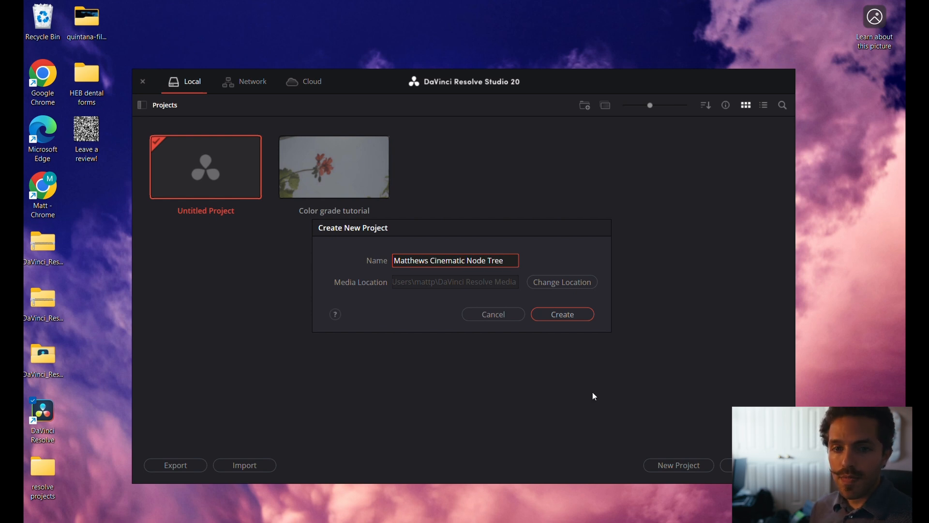
{"action": "left_click", "coordinate": [557, 316]}
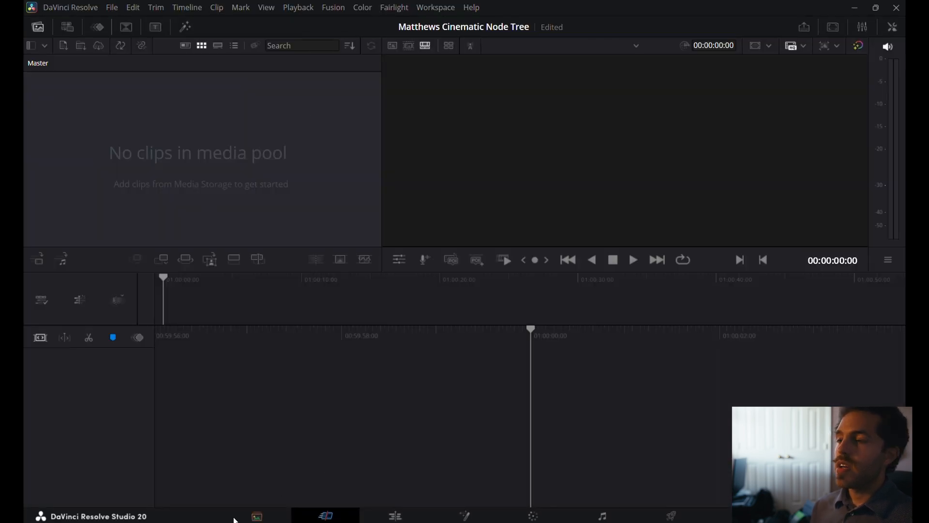
Browse the media storage on the F: drive to the Blackmagic footage folder inside 2025 > WIIC May 2025.
{"action": "left_click", "coordinate": [257, 515]}
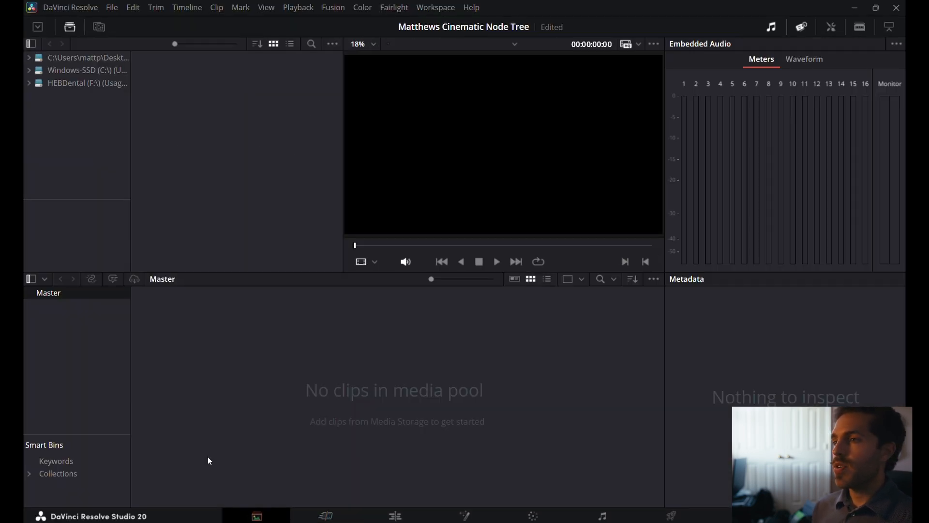
{"action": "left_click", "coordinate": [56, 84]}
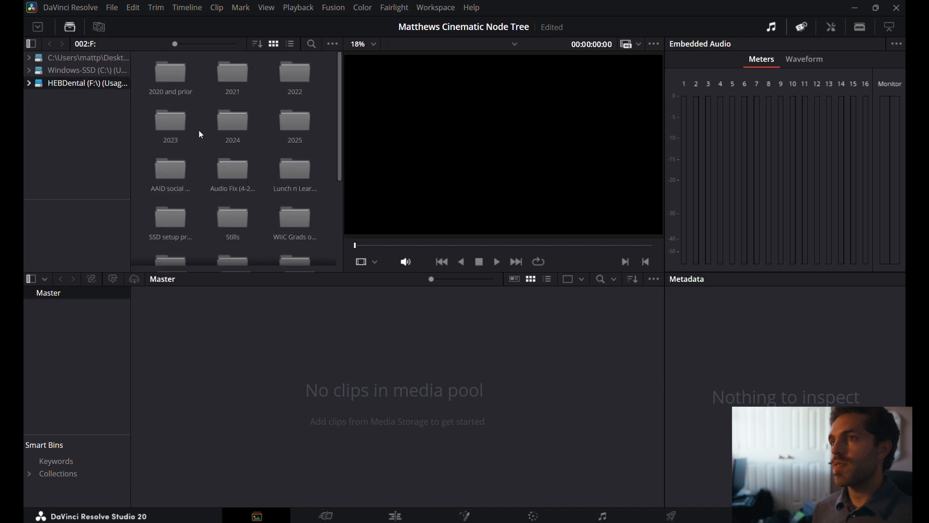
{"action": "double_click", "coordinate": [295, 119]}
{"action": "scroll", "coordinate": [235, 140], "scroll_direction": "down", "scroll_amount": 3}
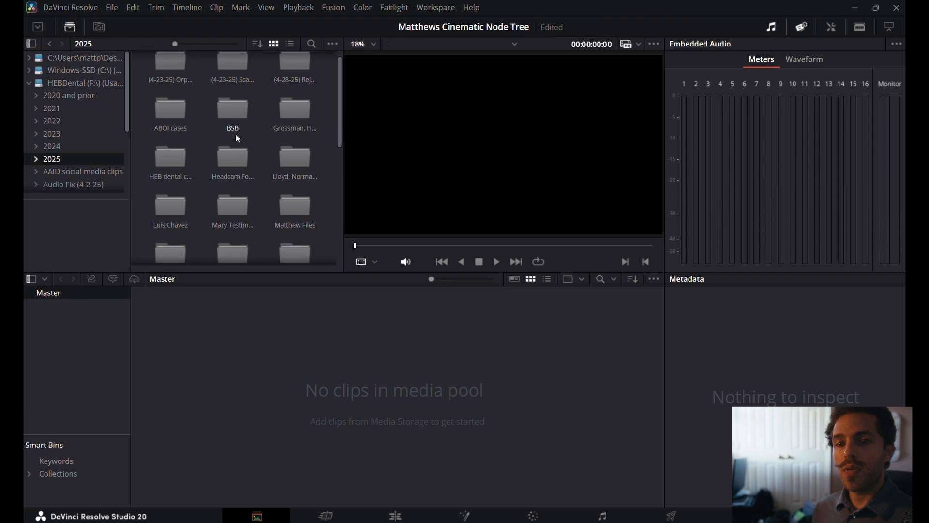
{"action": "scroll", "coordinate": [297, 171], "scroll_direction": "down", "scroll_amount": 3}
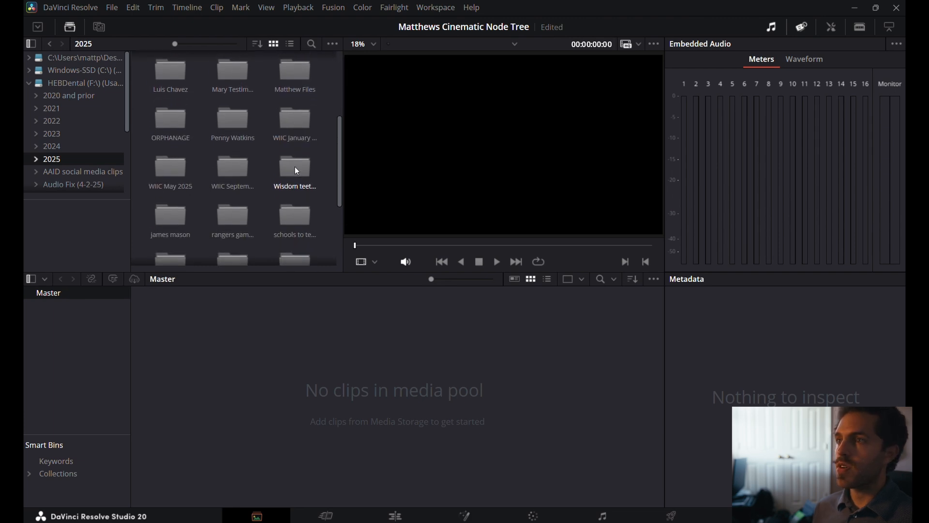
{"action": "double_click", "coordinate": [169, 169]}
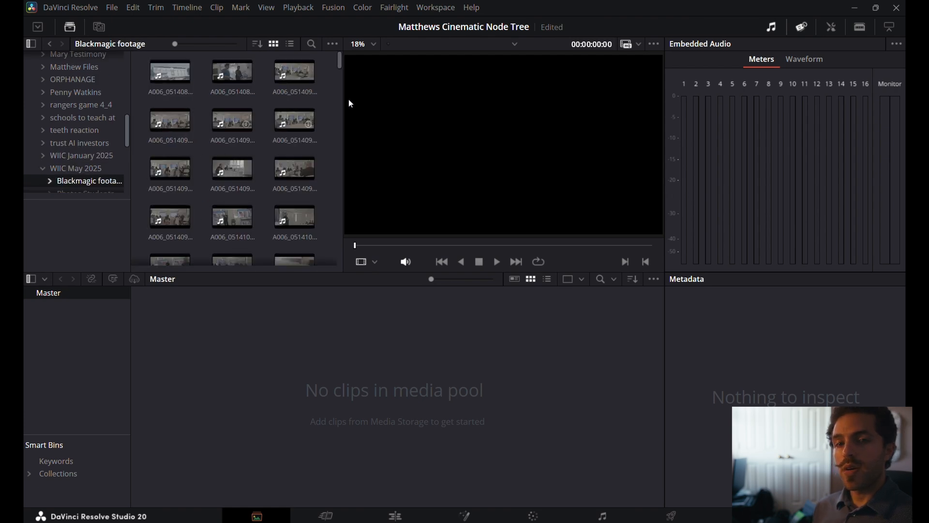
Add the red flower clip A006_05151055_C121.braw to the media pool and change the project frame rate to match it.
{"action": "left_click_drag", "start_coordinate": [341, 65], "coordinate": [337, 213]}
{"action": "left_click", "coordinate": [233, 201]}
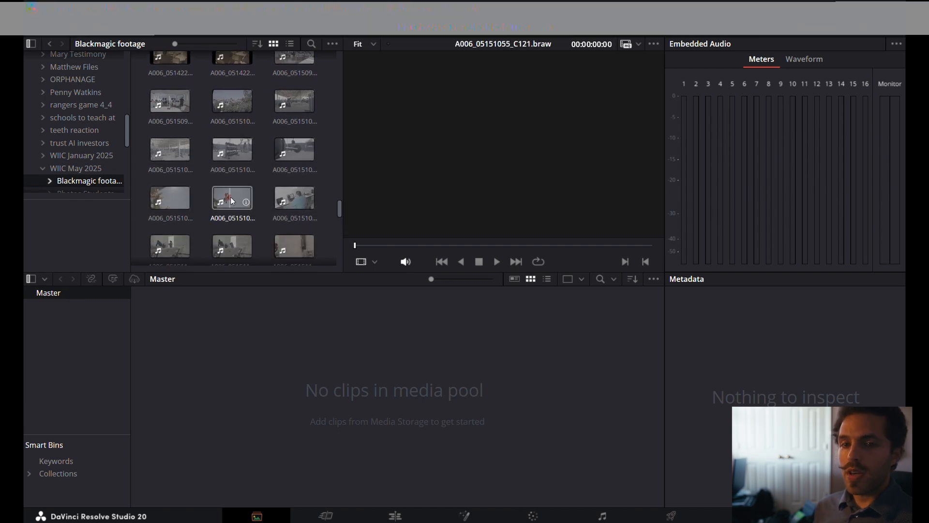
{"action": "right_click", "coordinate": [233, 201]}
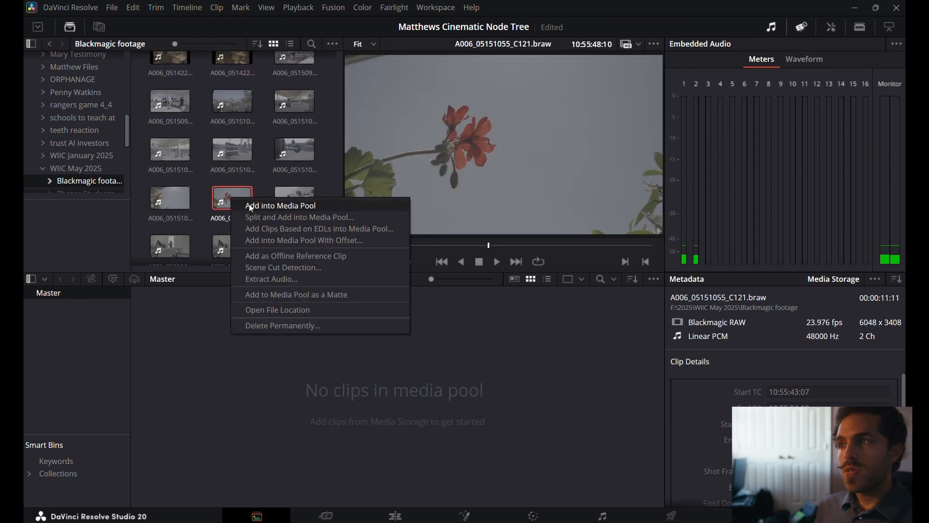
{"action": "left_click", "coordinate": [249, 206]}
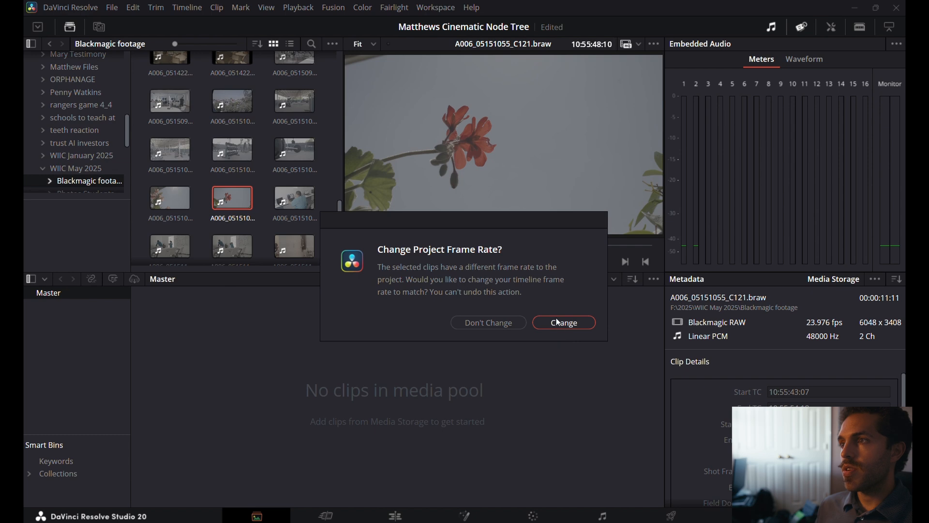
{"action": "left_click", "coordinate": [557, 323]}
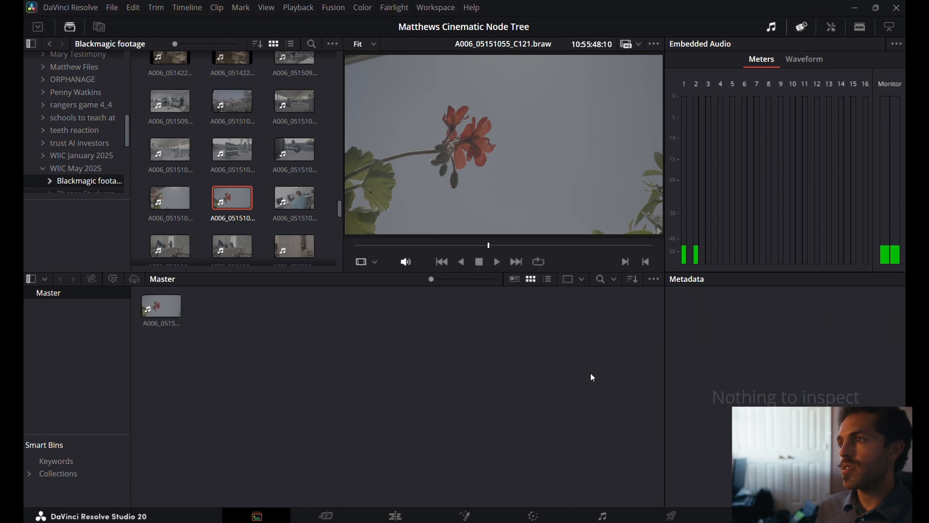
{"action": "left_click", "coordinate": [168, 311]}
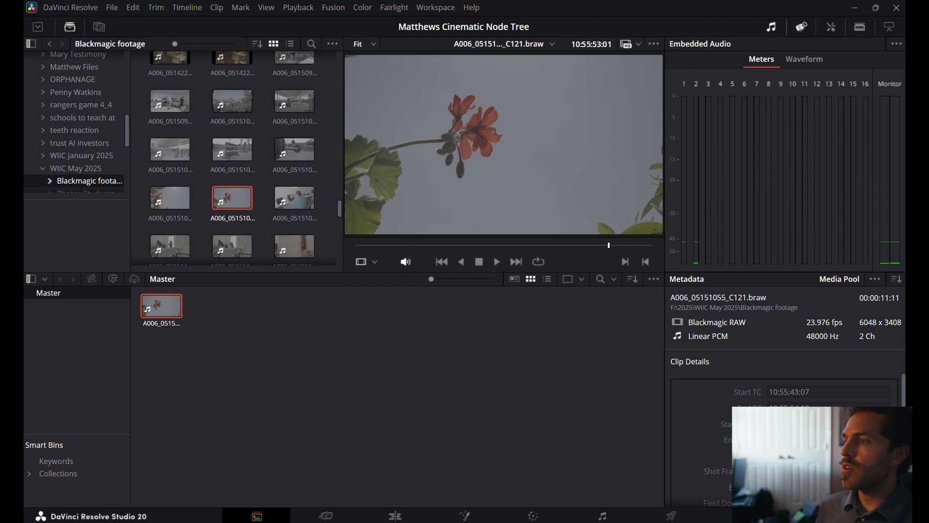
{"action": "scroll", "coordinate": [784, 440], "scroll_direction": "down", "scroll_amount": 5}
{"action": "scroll", "coordinate": [784, 440], "scroll_direction": "up", "scroll_amount": 5}
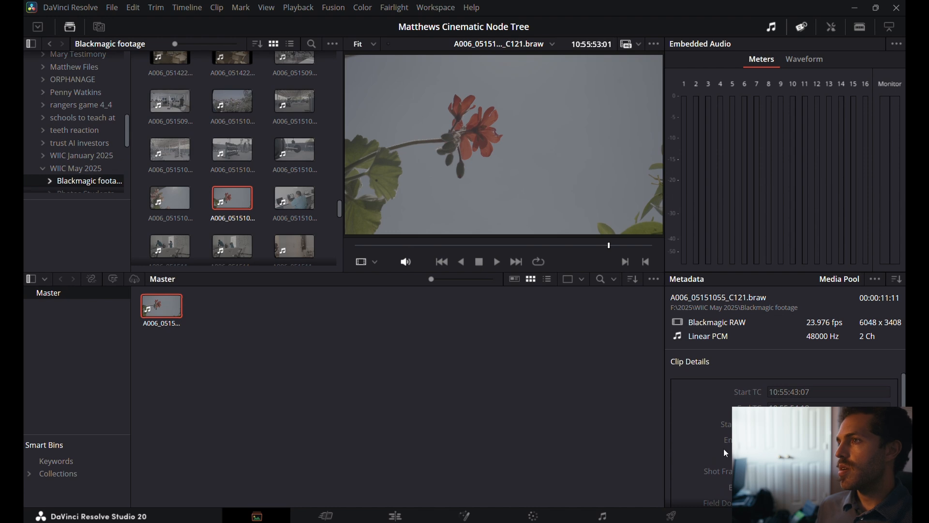
{"action": "left_click", "coordinate": [481, 391]}
Add the last clip in the folder, the seated interview A008_05151932_C029.braw, to the media pool.
{"action": "scroll", "coordinate": [232, 179], "scroll_direction": "down", "scroll_amount": 5}
{"action": "scroll", "coordinate": [232, 182], "scroll_direction": "down", "scroll_amount": 4}
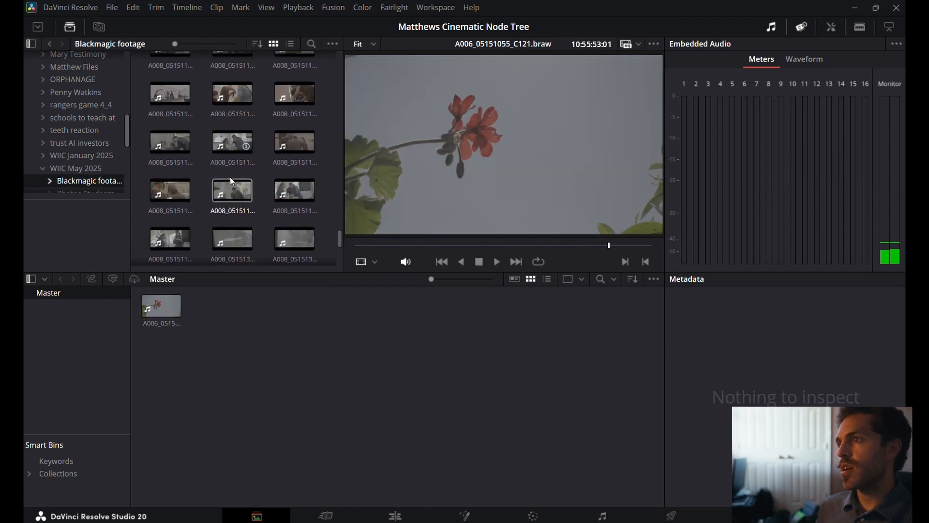
{"action": "scroll", "coordinate": [228, 184], "scroll_direction": "down", "scroll_amount": 2}
{"action": "left_click", "coordinate": [168, 222]}
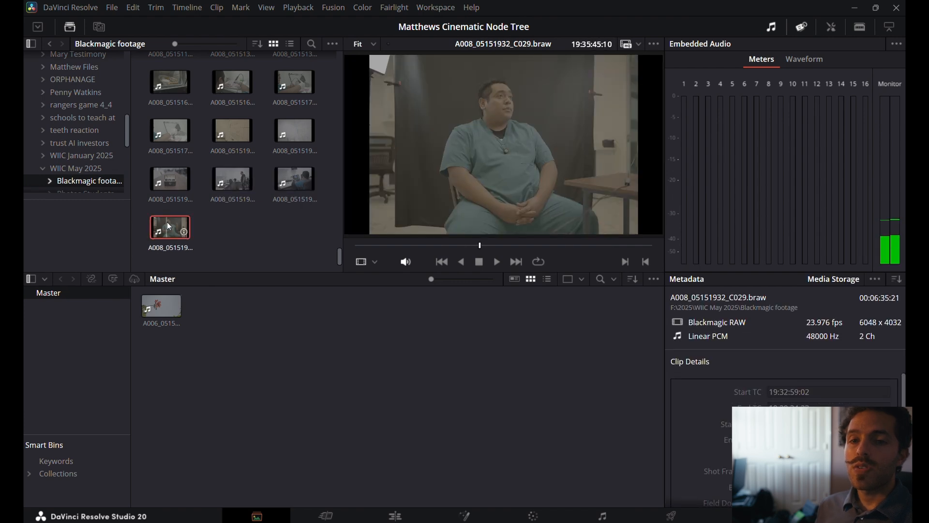
{"action": "right_click", "coordinate": [168, 223]}
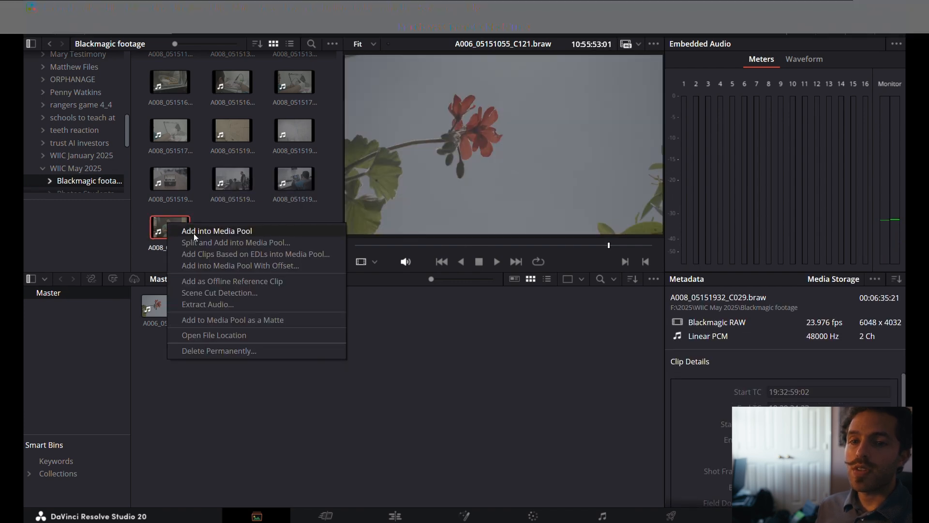
{"action": "left_click", "coordinate": [194, 232]}
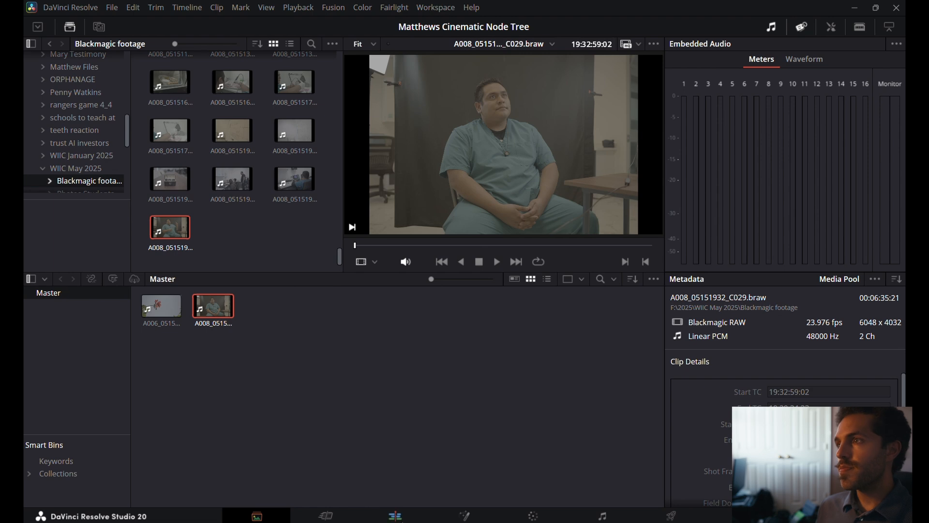
Open the Edit page and place the flower clip followed by the interview clip on a new timeline.
{"action": "left_click", "coordinate": [395, 516]}
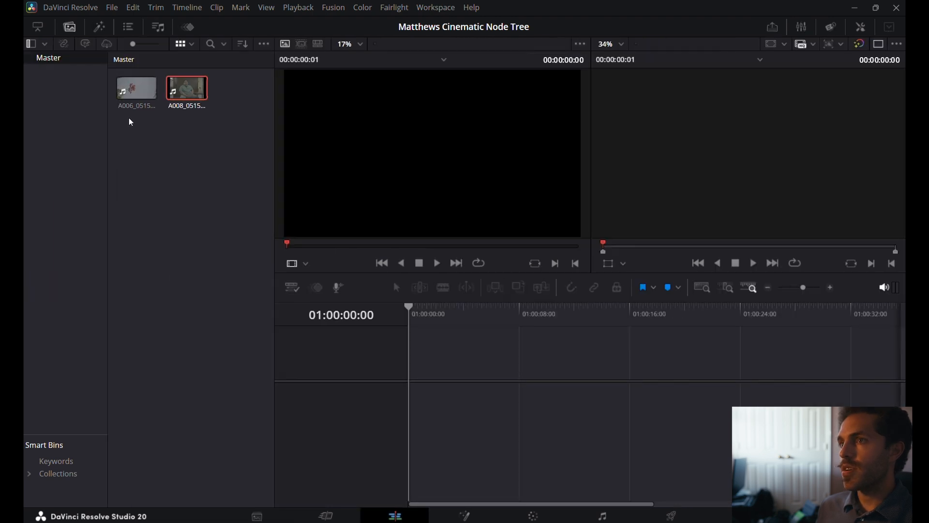
{"action": "left_click_drag", "start_coordinate": [135, 92], "coordinate": [403, 396]}
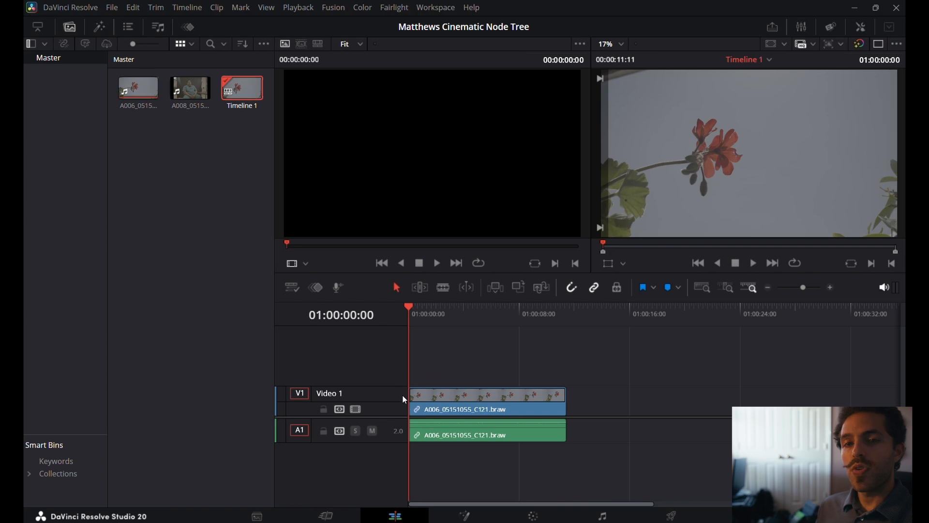
{"action": "left_click_drag", "start_coordinate": [190, 90], "coordinate": [573, 397]}
Split the interview clip at 01:00:32:03, delete the part before the cut and close the gap.
{"action": "left_click", "coordinate": [598, 315]}
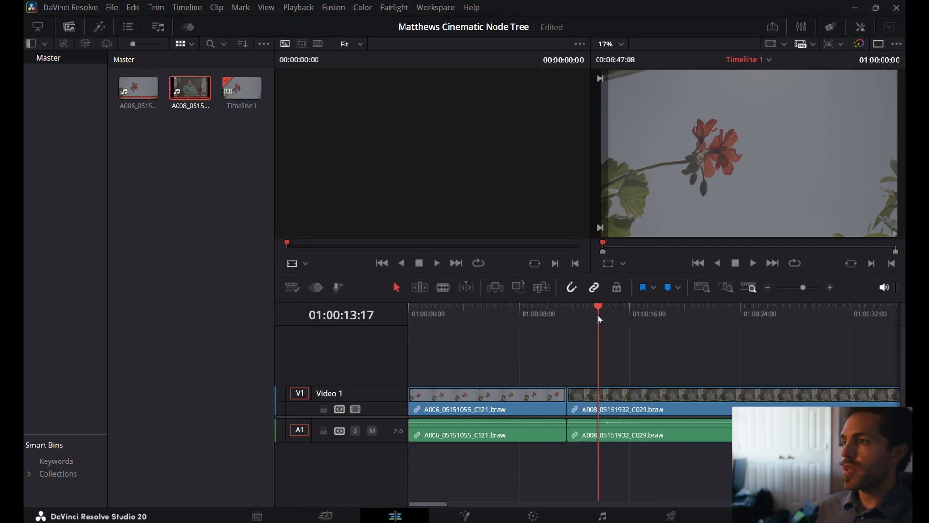
{"action": "key", "text": "b"}
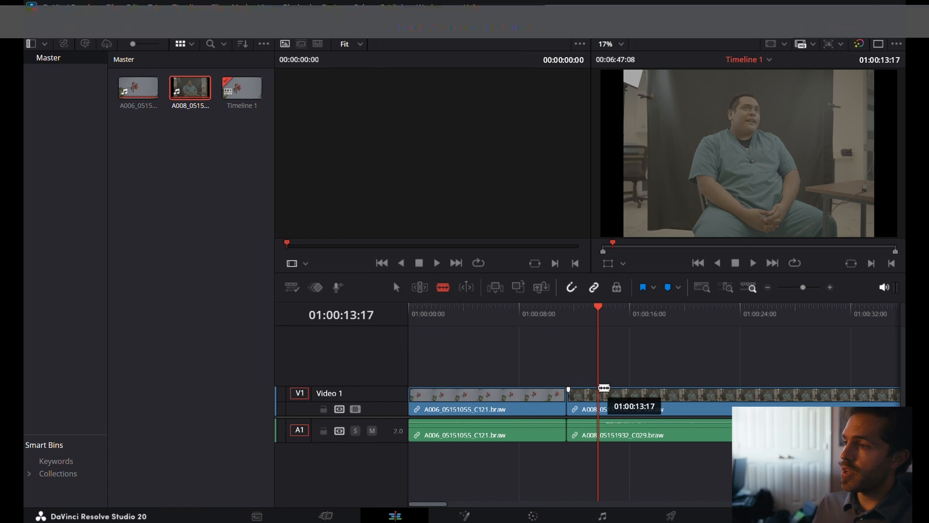
{"action": "scroll", "coordinate": [656, 329], "scroll_direction": "right", "scroll_amount": 5}
{"action": "left_click", "coordinate": [633, 318]}
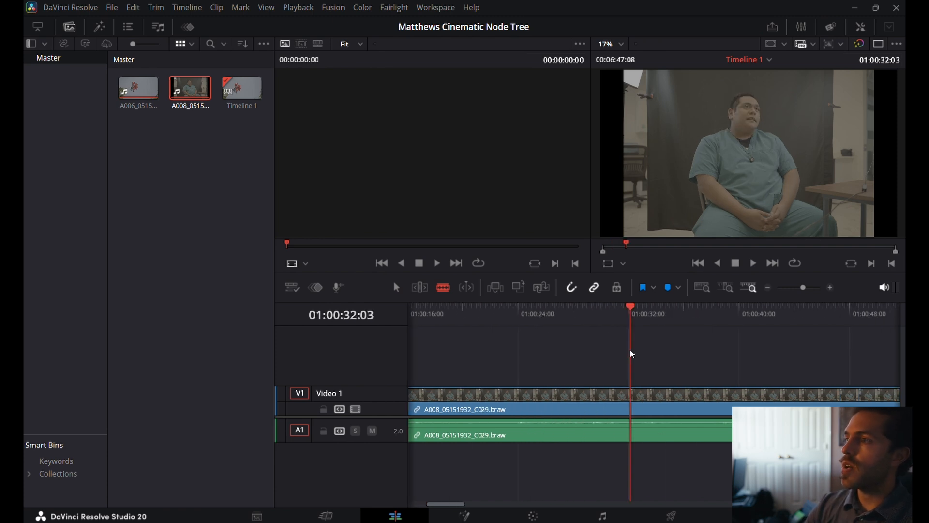
{"action": "left_click", "coordinate": [634, 396]}
{"action": "key", "text": "a"}
{"action": "left_click", "coordinate": [609, 398]}
{"action": "key", "text": "BackSpace"}
{"action": "left_click", "coordinate": [606, 395]}
{"action": "key", "text": "BackSpace"}
Split the interview clip about 3 seconds after its start and delete everything after the cut.
{"action": "key", "text": "b"}
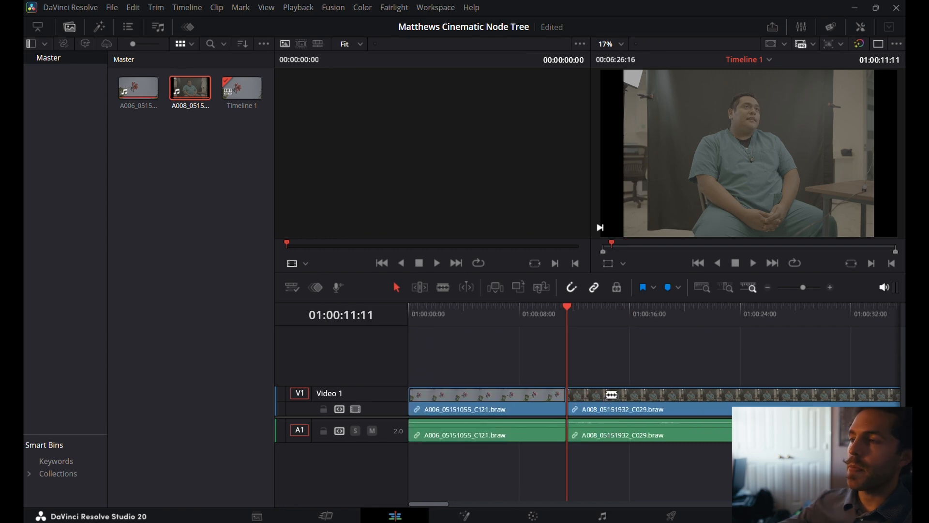
{"action": "left_click", "coordinate": [606, 395]}
{"action": "key", "text": "a"}
{"action": "left_click", "coordinate": [629, 396]}
{"action": "key", "text": "BackSpace"}
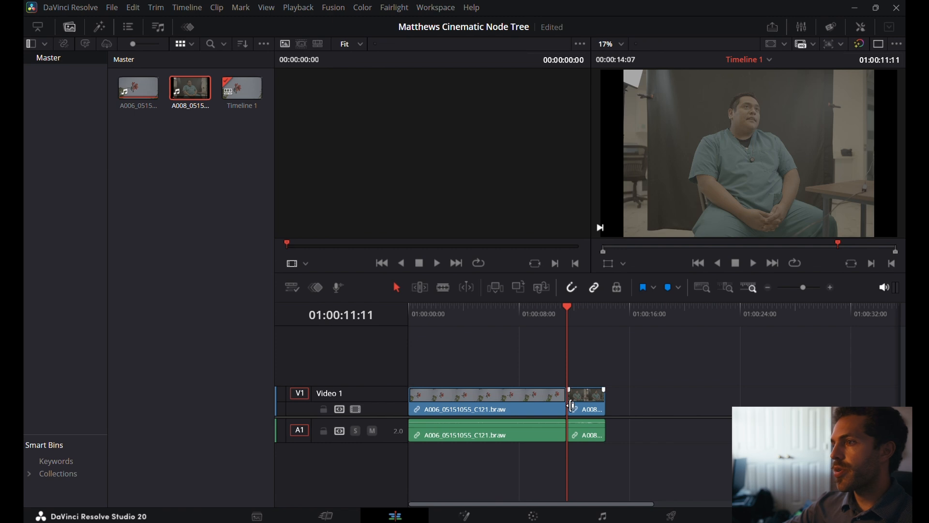
Trim the end of the flower clip to about 5 seconds and move the interview clip directly against it.
{"action": "left_click_drag", "start_coordinate": [562, 406], "coordinate": [481, 412]}
{"action": "left_click_drag", "start_coordinate": [596, 406], "coordinate": [503, 407]}
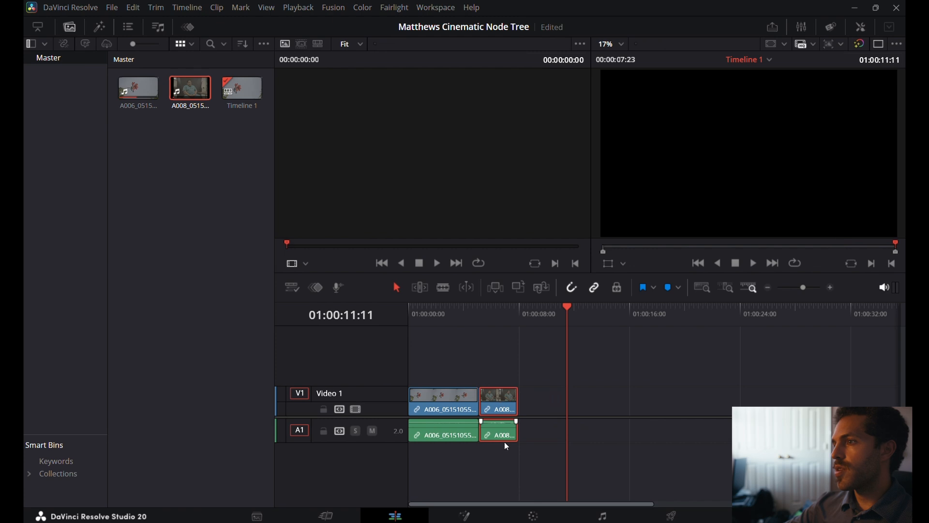
Open the Color page and show the stills gallery.
{"action": "left_click", "coordinate": [536, 516]}
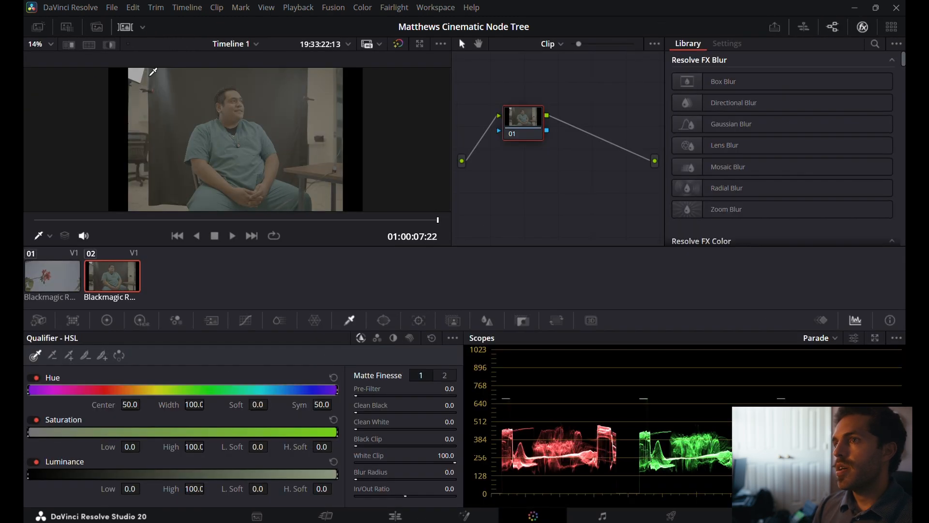
{"action": "left_click", "coordinate": [42, 28]}
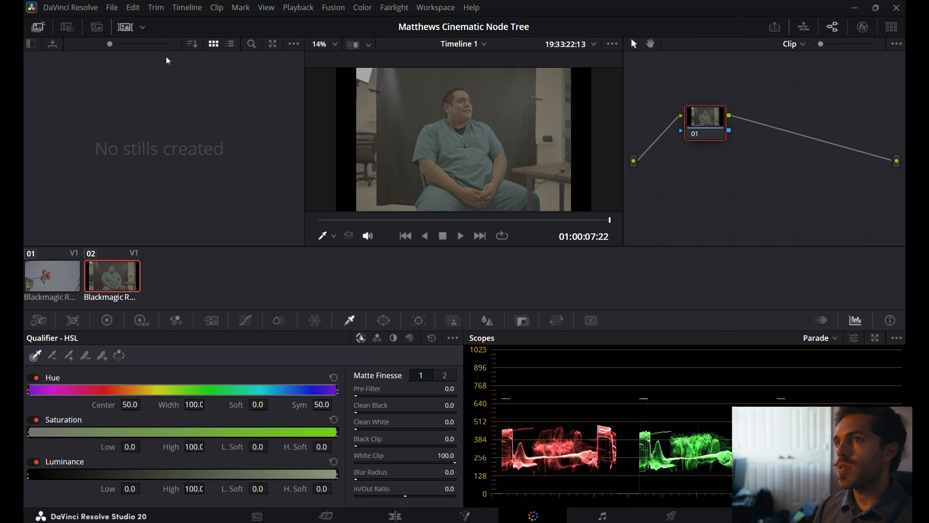
{"action": "left_click", "coordinate": [38, 27]}
{"action": "left_click", "coordinate": [38, 26]}
{"action": "left_click", "coordinate": [38, 27]}
{"action": "left_click", "coordinate": [37, 27]}
Import the still THE NODE TREE YOU NEED_1.7.1.dpx from the node tree folder into the gallery.
{"action": "right_click", "coordinate": [128, 128]}
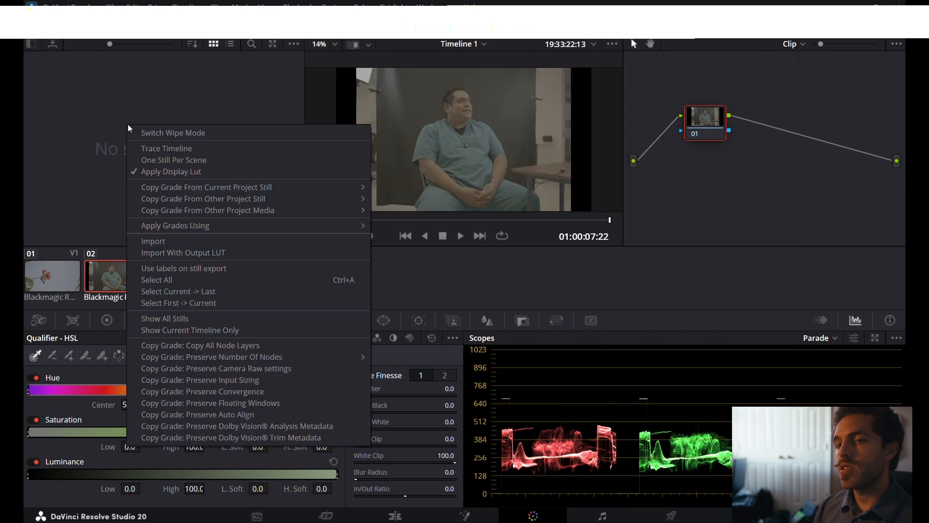
{"action": "left_click", "coordinate": [178, 246]}
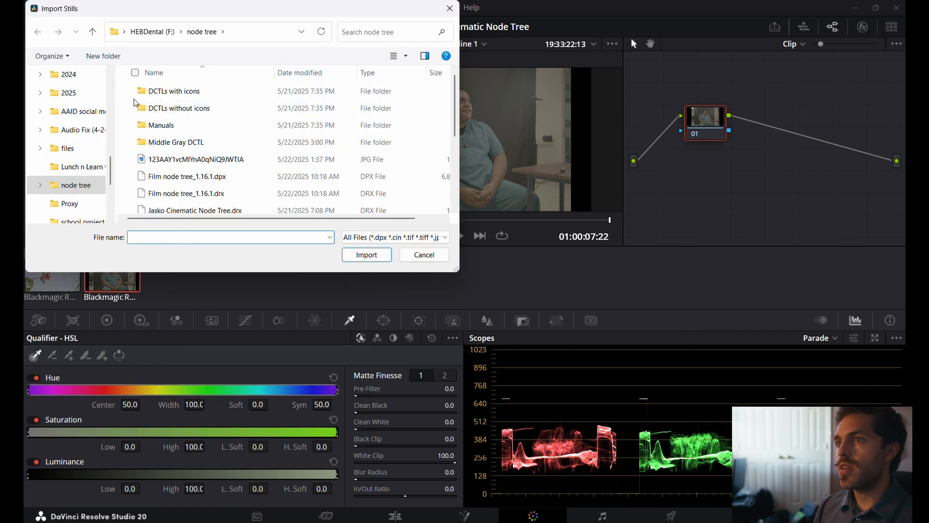
{"action": "scroll", "coordinate": [213, 160], "scroll_direction": "down", "scroll_amount": 3}
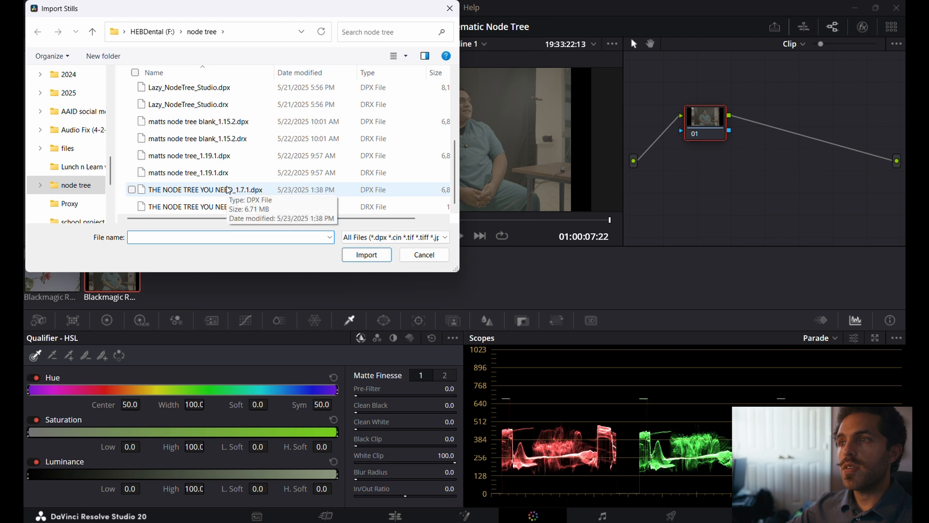
{"action": "left_click", "coordinate": [239, 191]}
{"action": "left_click", "coordinate": [366, 255]}
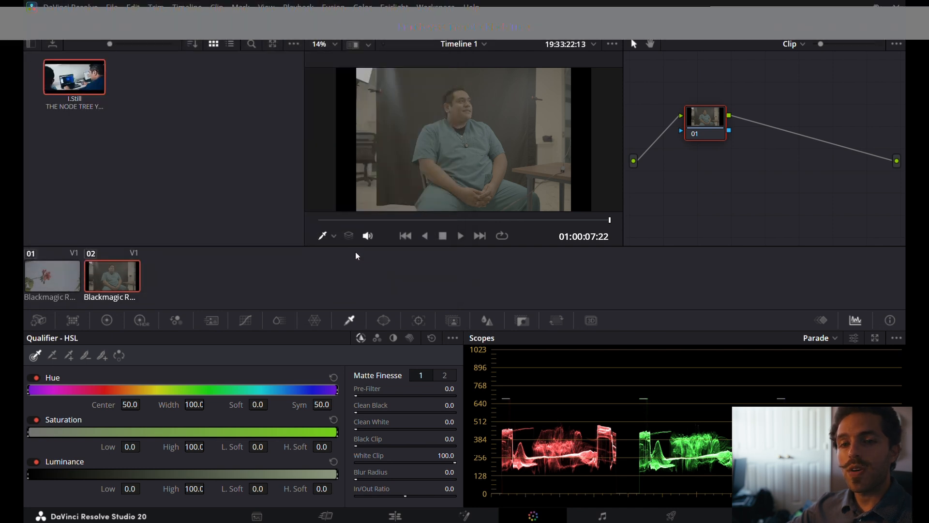
Dismiss the missing DCTL message and apply the imported still's grade to both the interview clip and the flower clip.
{"action": "mouse_move", "coordinate": [87, 78]}
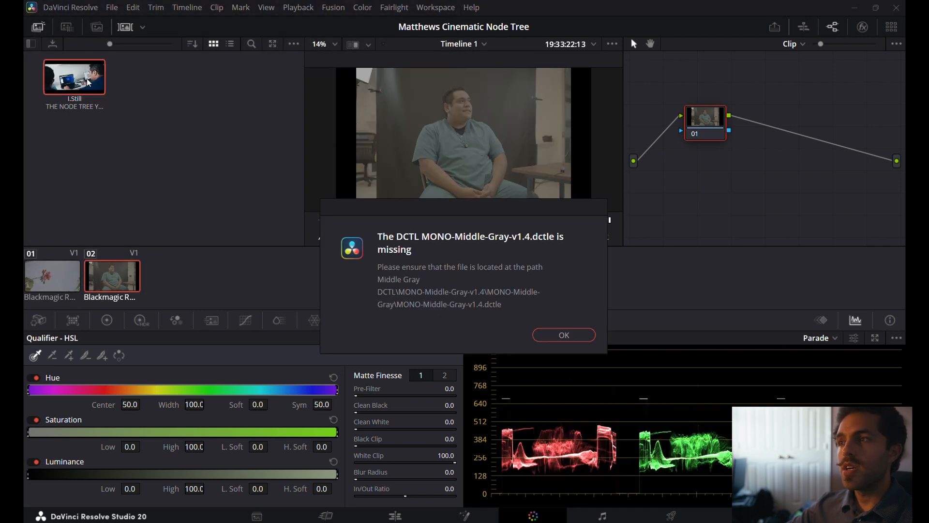
{"action": "key", "text": "Return"}
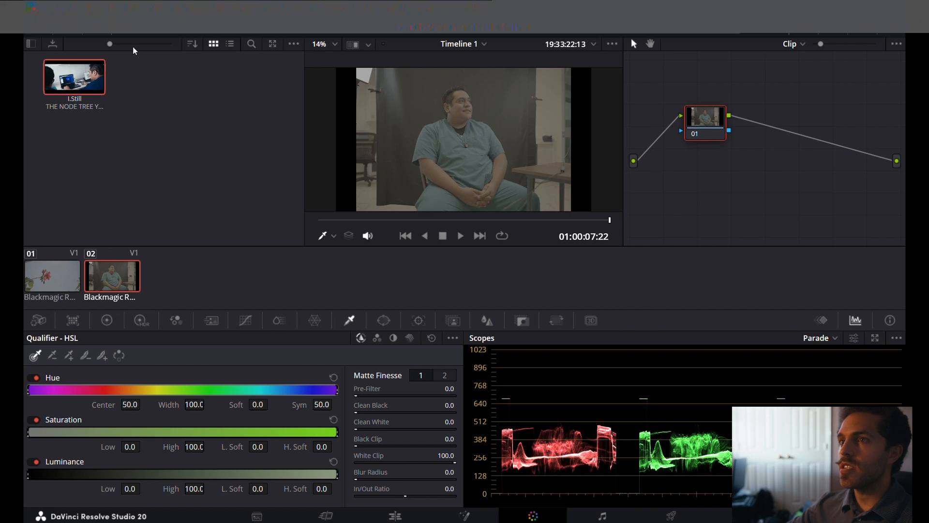
{"action": "right_click", "coordinate": [97, 69]}
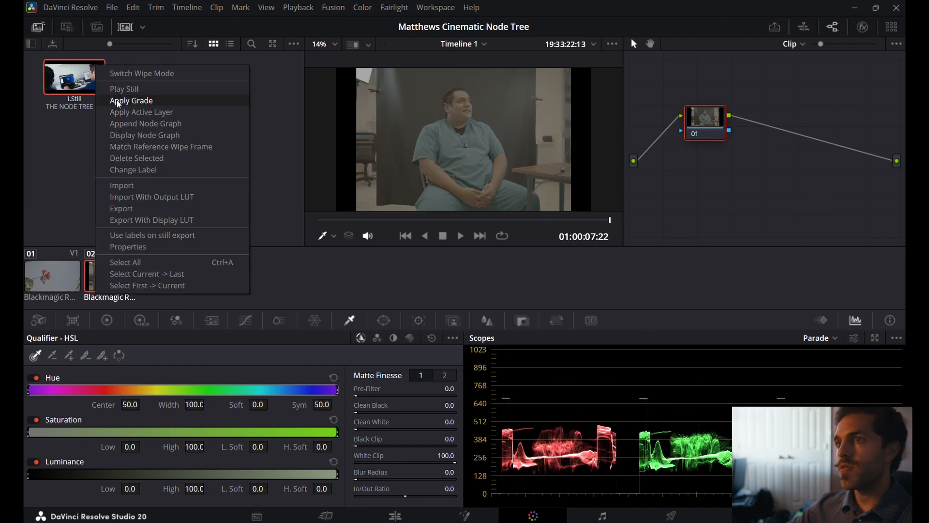
{"action": "left_click", "coordinate": [118, 100]}
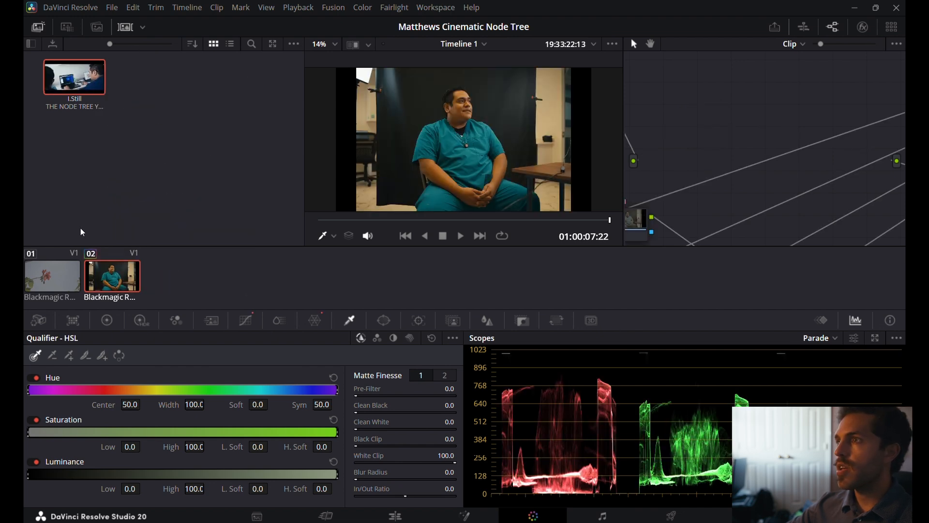
{"action": "left_click", "coordinate": [54, 272]}
{"action": "right_click", "coordinate": [88, 72]}
{"action": "left_click", "coordinate": [118, 102]}
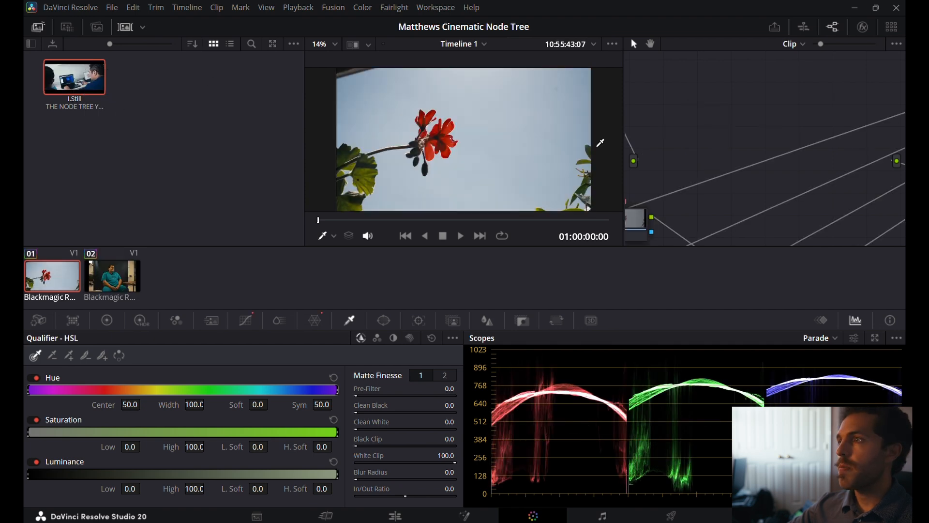
Select the CST in node of the flower clip's node tree and show its Color Space Transform settings.
{"action": "scroll", "coordinate": [701, 107], "scroll_direction": "down", "scroll_amount": 2}
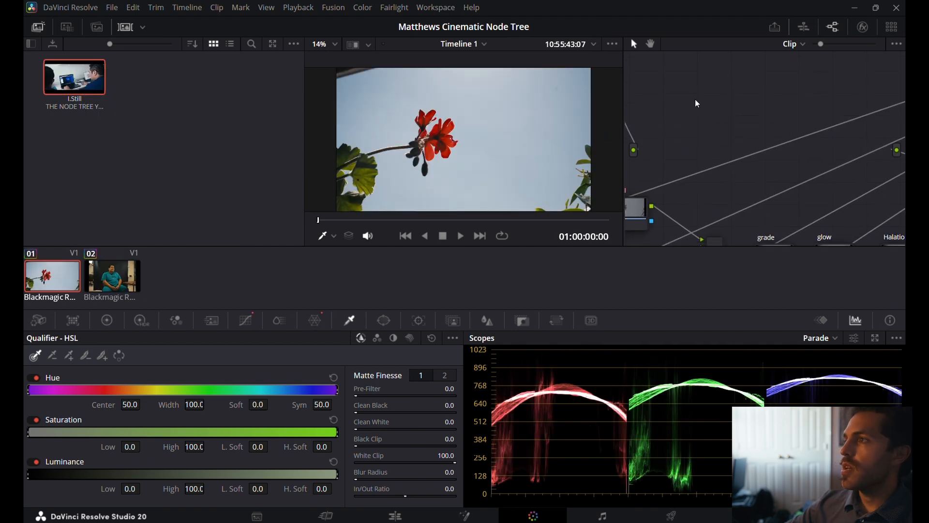
{"action": "right_click", "coordinate": [707, 122]}
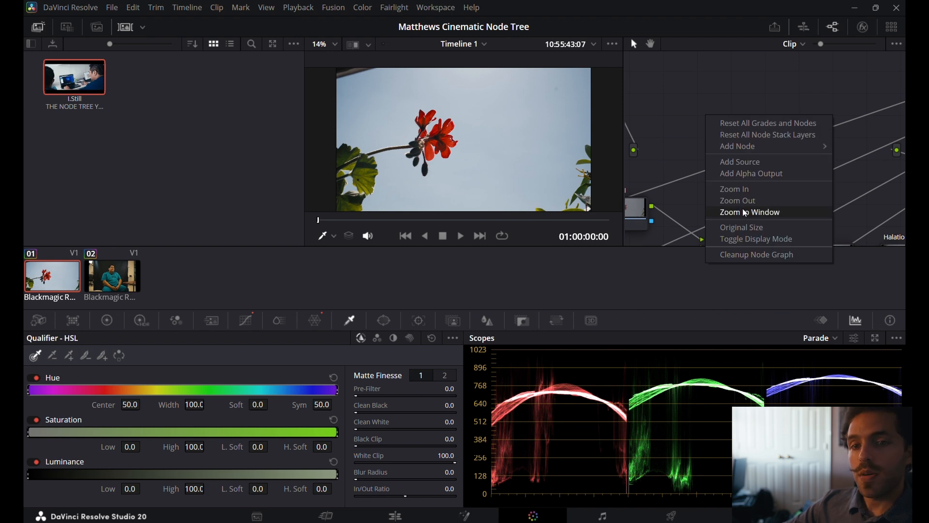
{"action": "left_click", "coordinate": [746, 213]}
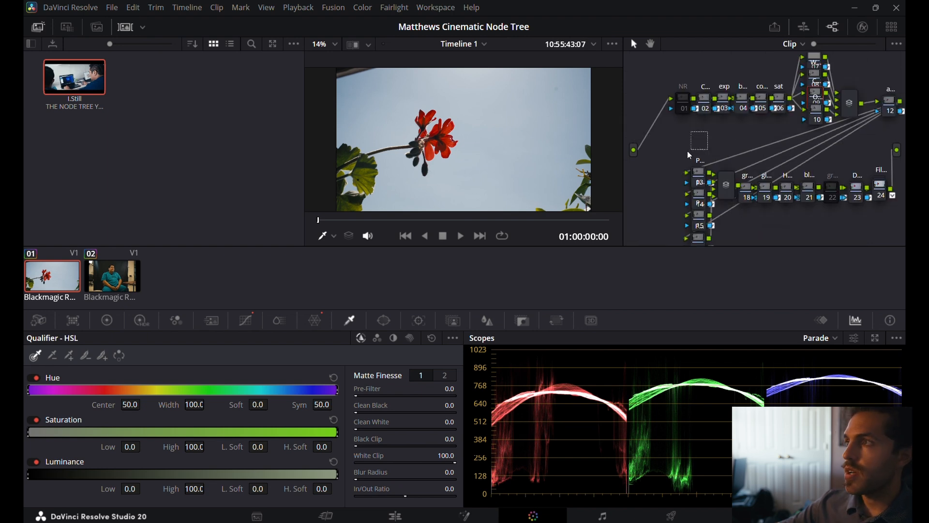
{"action": "left_click", "coordinate": [704, 100]}
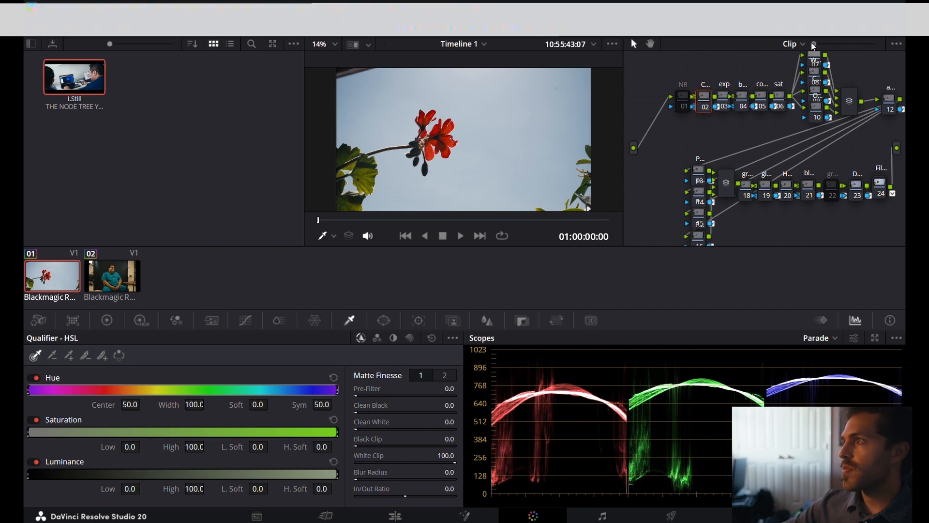
{"action": "left_click_drag", "start_coordinate": [813, 45], "coordinate": [819, 47]}
{"action": "scroll", "coordinate": [700, 94], "scroll_direction": "left", "scroll_amount": 5}
{"action": "scroll", "coordinate": [703, 97], "scroll_direction": "up", "scroll_amount": 5}
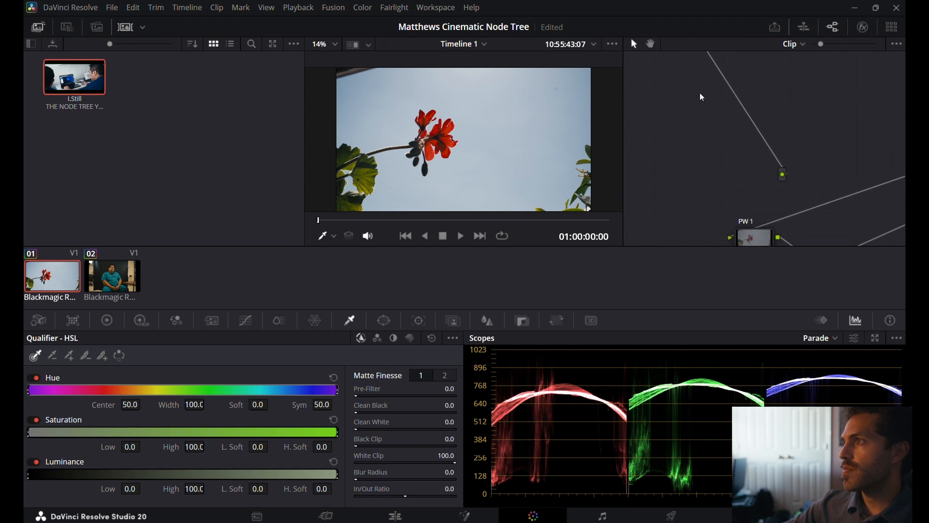
{"action": "scroll", "coordinate": [700, 96], "scroll_direction": "up", "scroll_amount": 3}
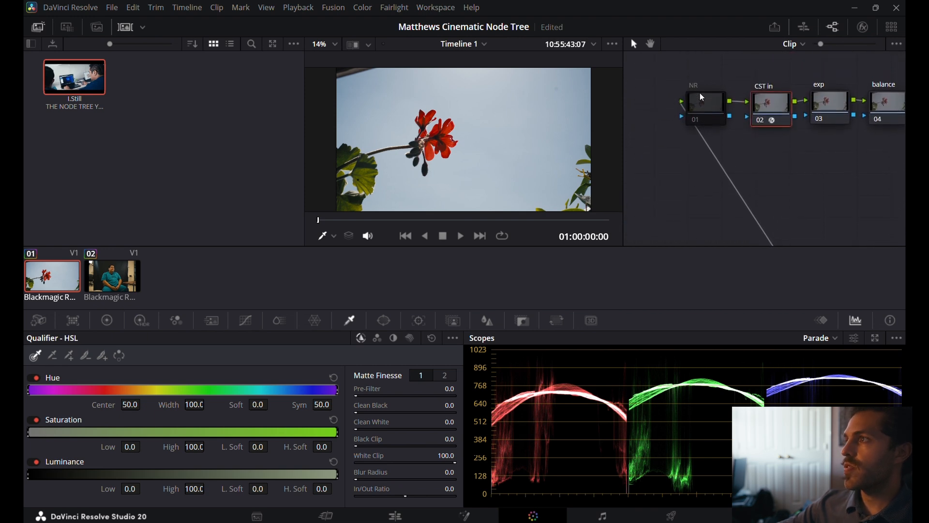
{"action": "scroll", "coordinate": [700, 95], "scroll_direction": "right", "scroll_amount": 4}
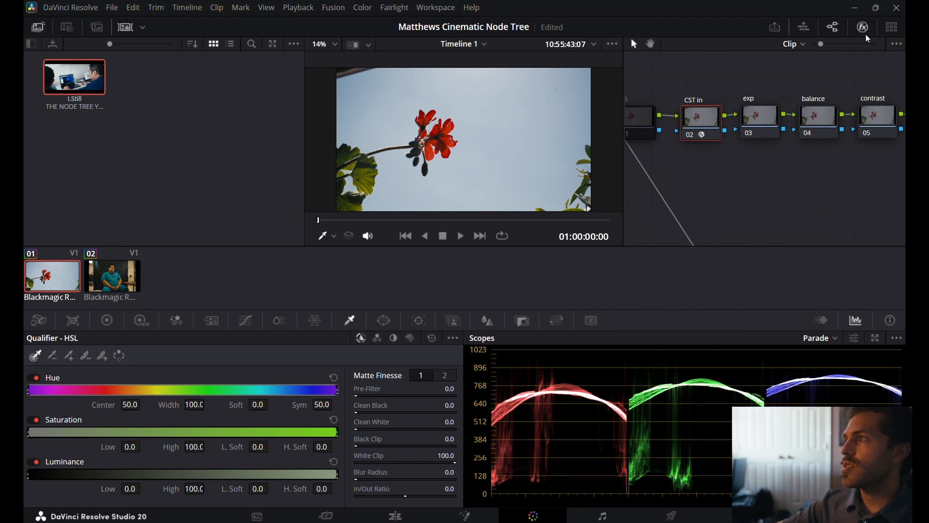
{"action": "left_click", "coordinate": [865, 31]}
Reset the custom curves and the Color Warper on the CURVE/DCTL node.
{"action": "scroll", "coordinate": [535, 91], "scroll_direction": "up", "scroll_amount": 5}
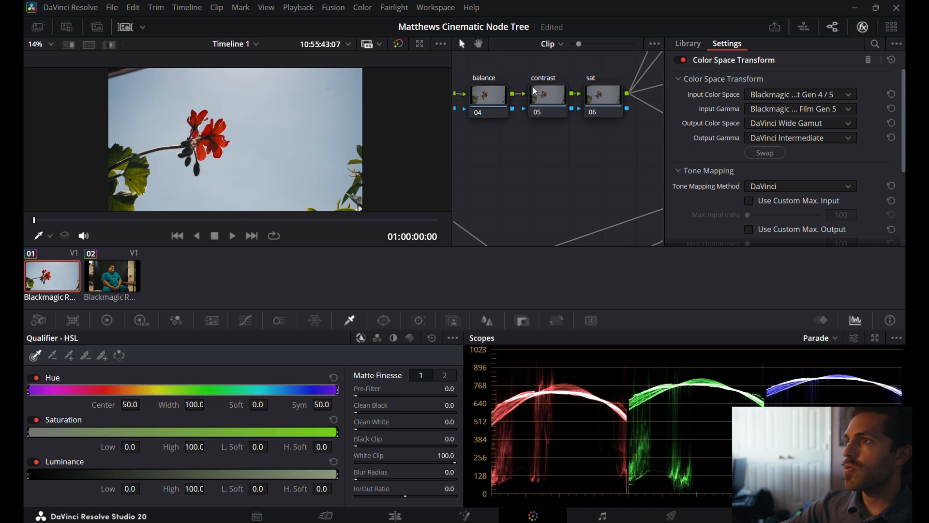
{"action": "scroll", "coordinate": [535, 91], "scroll_direction": "up", "scroll_amount": 1}
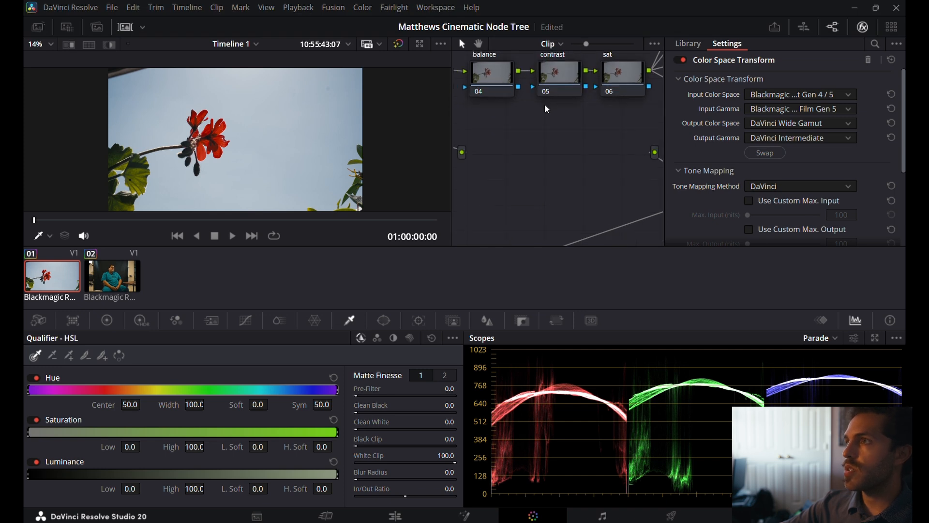
{"action": "scroll", "coordinate": [545, 106], "scroll_direction": "up", "scroll_amount": 5}
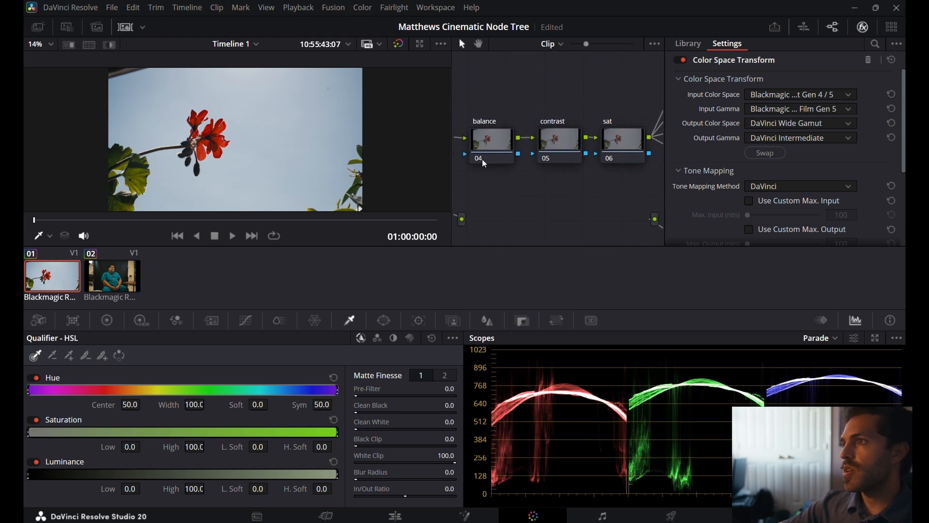
{"action": "scroll", "coordinate": [576, 210], "scroll_direction": "right", "scroll_amount": 4}
{"action": "scroll", "coordinate": [576, 210], "scroll_direction": "right", "scroll_amount": 8}
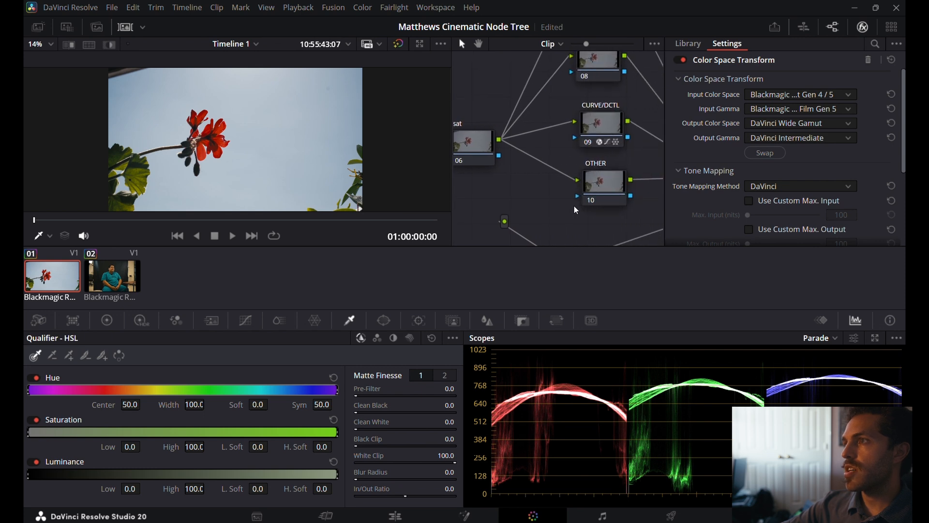
{"action": "scroll", "coordinate": [576, 210], "scroll_direction": "up", "scroll_amount": 1}
{"action": "left_click", "coordinate": [610, 131]}
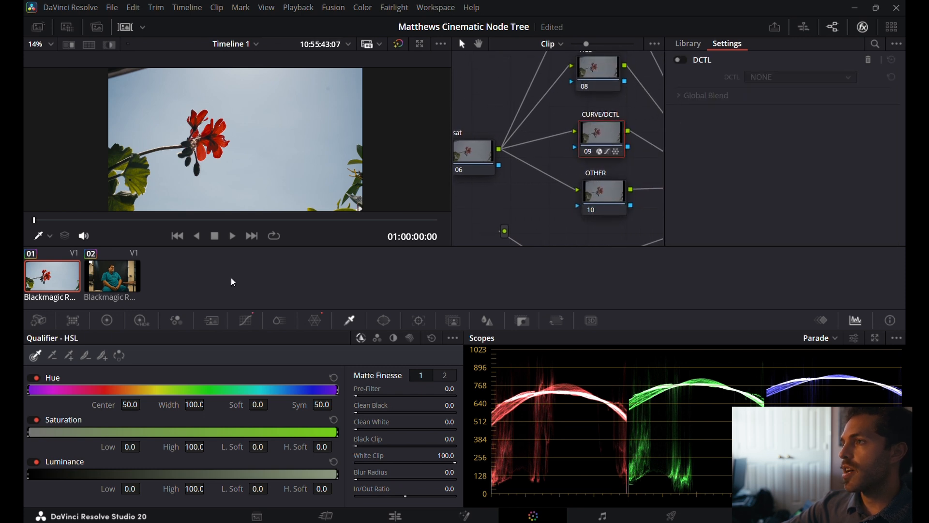
{"action": "left_click", "coordinate": [244, 324]}
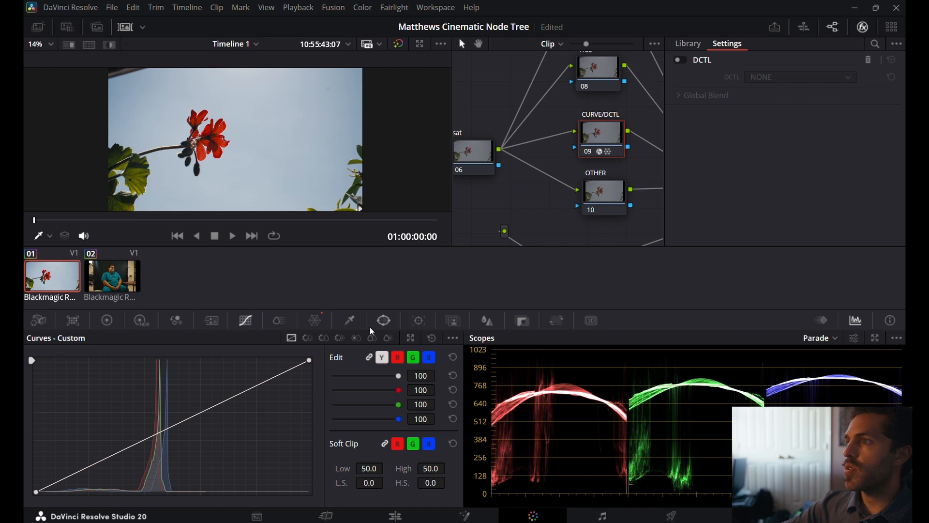
{"action": "left_click", "coordinate": [315, 322]}
{"action": "left_click", "coordinate": [432, 341]}
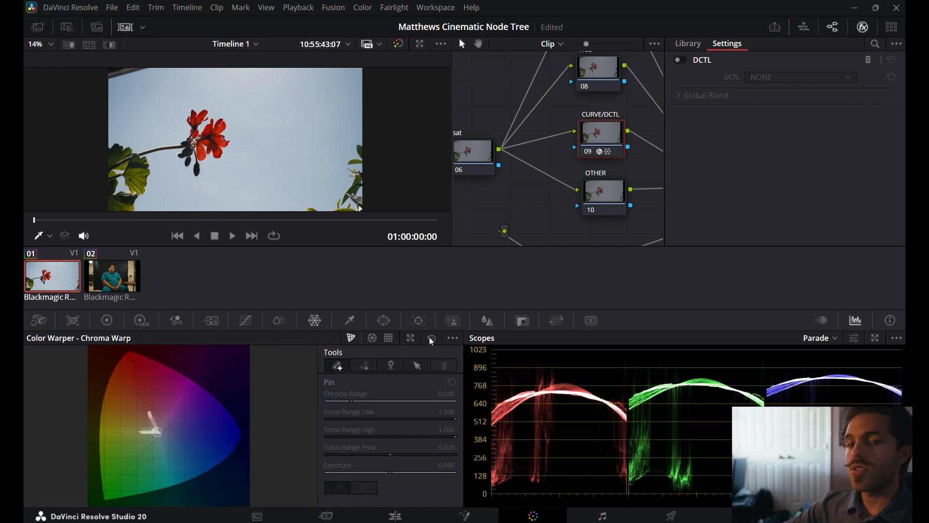
Examine the node tree around the first layer mixer, the primary correction nodes and the parallel PW nodes.
{"action": "scroll", "coordinate": [608, 204], "scroll_direction": "right", "scroll_amount": 5}
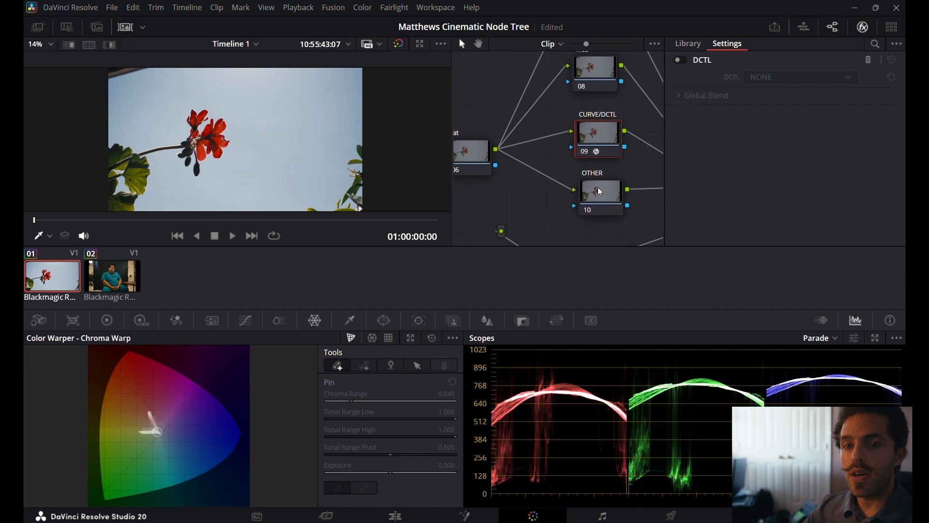
{"action": "scroll", "coordinate": [600, 191], "scroll_direction": "right", "scroll_amount": 6}
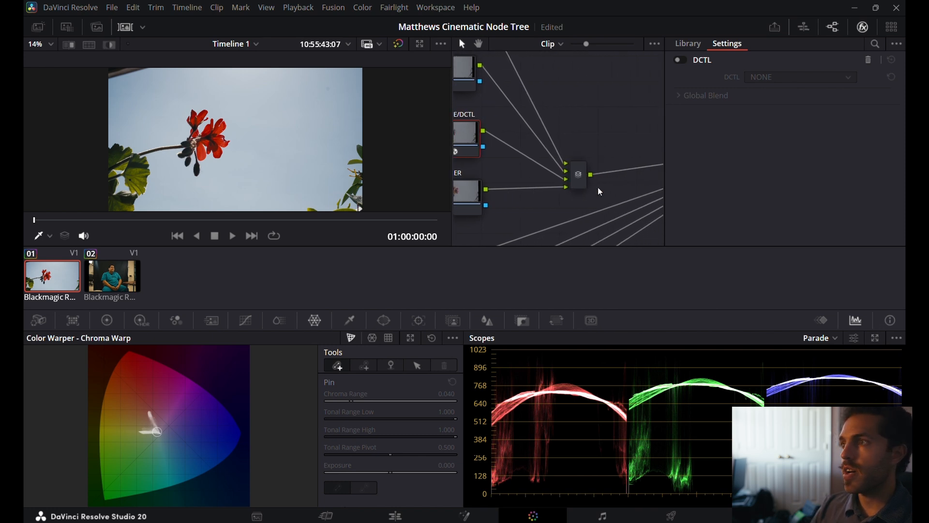
{"action": "scroll", "coordinate": [600, 192], "scroll_direction": "left", "scroll_amount": 5}
{"action": "scroll", "coordinate": [600, 192], "scroll_direction": "left", "scroll_amount": 8}
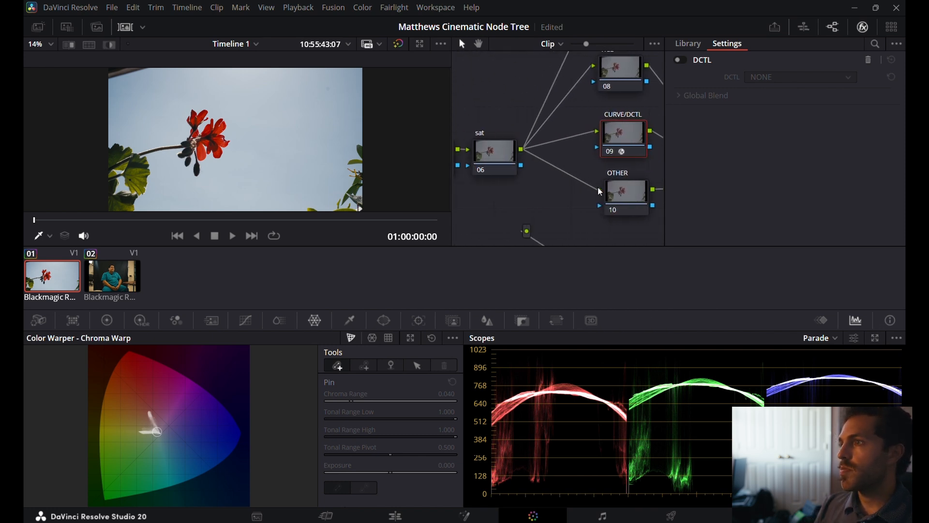
{"action": "scroll", "coordinate": [600, 191], "scroll_direction": "down", "scroll_amount": 2}
{"action": "scroll", "coordinate": [600, 192], "scroll_direction": "down", "scroll_amount": 8}
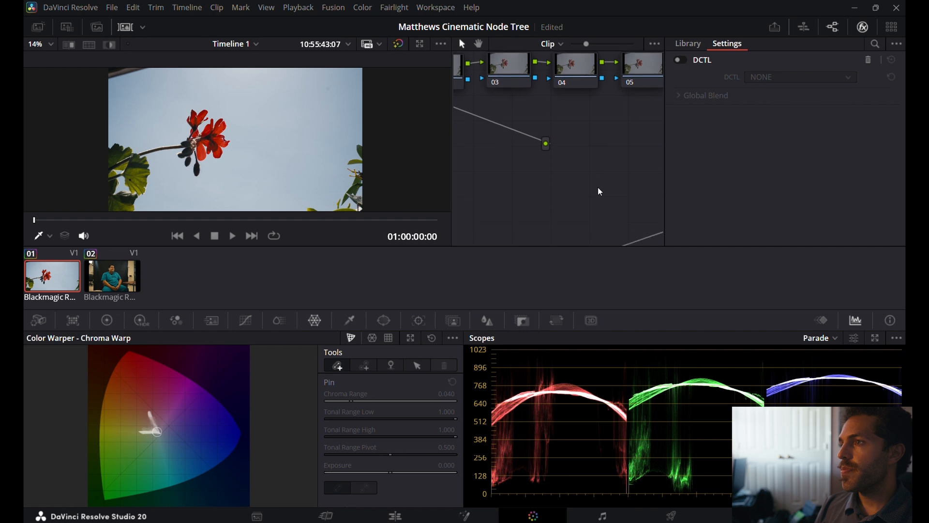
{"action": "scroll", "coordinate": [600, 192], "scroll_direction": "left", "scroll_amount": 3}
{"action": "scroll", "coordinate": [600, 192], "scroll_direction": "down", "scroll_amount": 8}
{"action": "scroll", "coordinate": [598, 176], "scroll_direction": "down", "scroll_amount": 3}
{"action": "scroll", "coordinate": [598, 175], "scroll_direction": "right", "scroll_amount": 2}
{"action": "scroll", "coordinate": [598, 176], "scroll_direction": "up", "scroll_amount": 3}
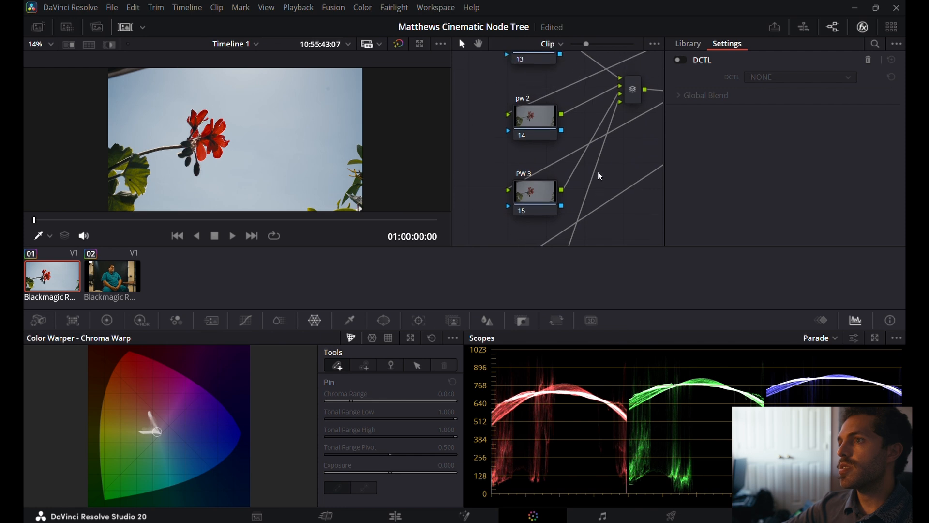
Reset the HSL qualifier on the skin node.
{"action": "scroll", "coordinate": [601, 176], "scroll_direction": "right", "scroll_amount": 3}
{"action": "scroll", "coordinate": [600, 177], "scroll_direction": "up", "scroll_amount": 4}
{"action": "scroll", "coordinate": [600, 177], "scroll_direction": "up", "scroll_amount": 6}
{"action": "scroll", "coordinate": [600, 176], "scroll_direction": "up", "scroll_amount": 3}
{"action": "left_click", "coordinate": [618, 95]}
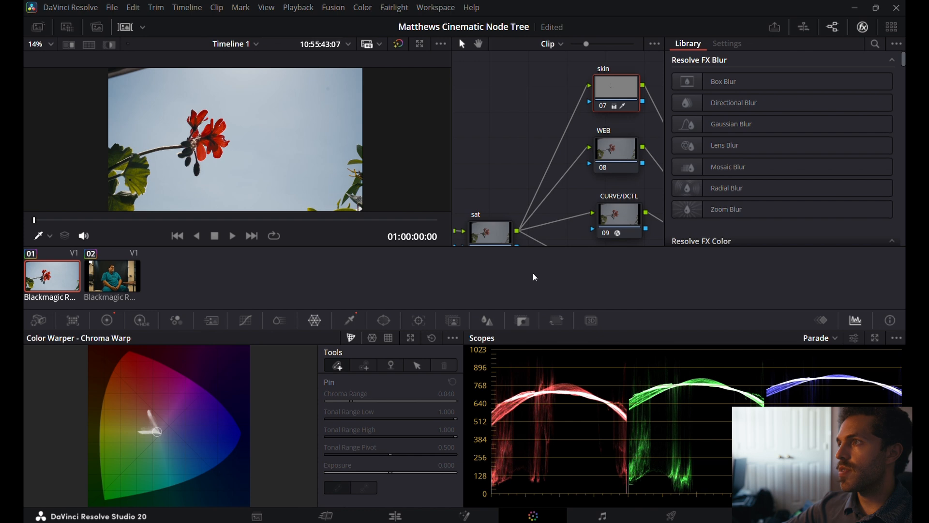
{"action": "left_click", "coordinate": [351, 321]}
{"action": "left_click", "coordinate": [432, 338]}
Review the effect settings of the glow, Halation and bloom nodes in turn.
{"action": "scroll", "coordinate": [541, 180], "scroll_direction": "down", "scroll_amount": 14}
{"action": "scroll", "coordinate": [542, 176], "scroll_direction": "down", "scroll_amount": 5}
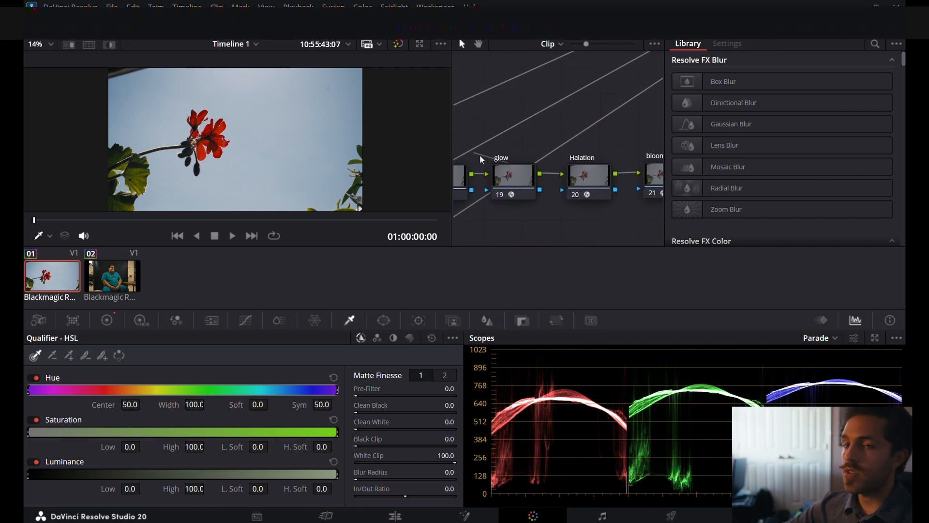
{"action": "left_click", "coordinate": [518, 169]}
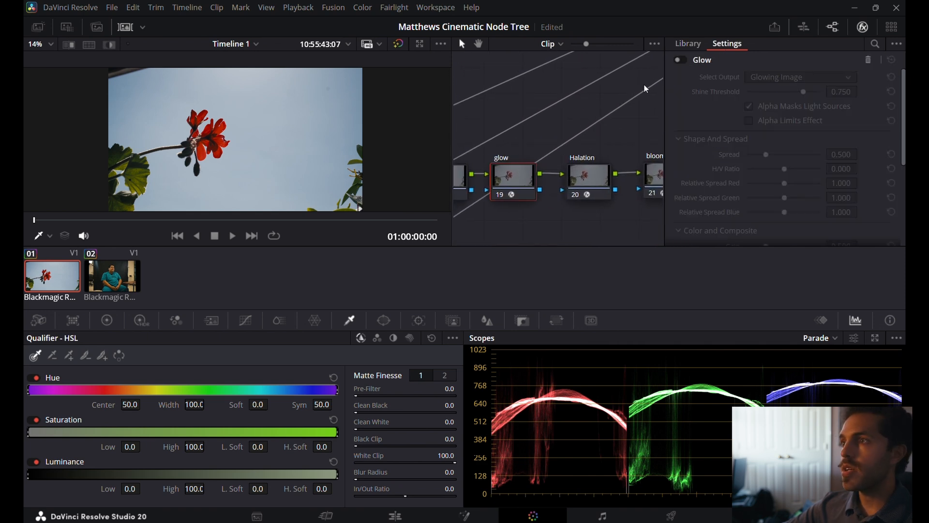
{"action": "left_click", "coordinate": [587, 181]}
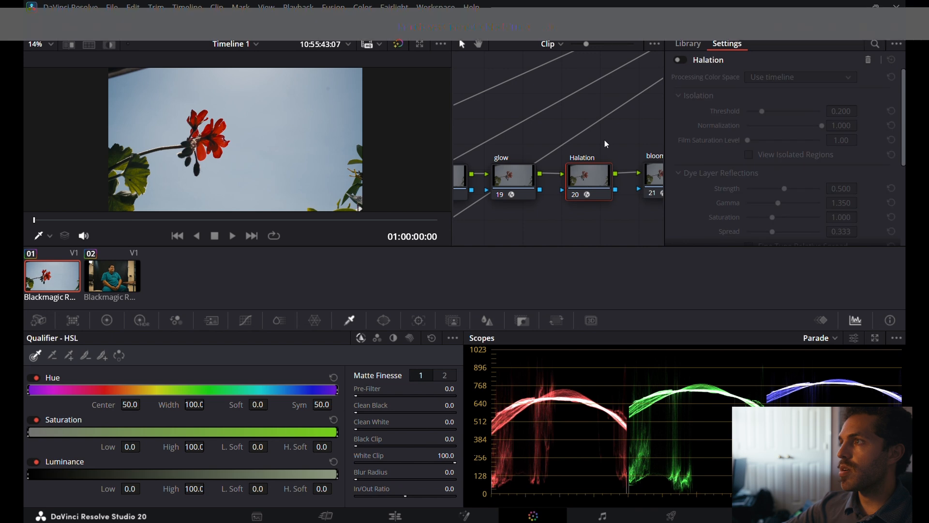
{"action": "scroll", "coordinate": [628, 62], "scroll_direction": "right", "scroll_amount": 3}
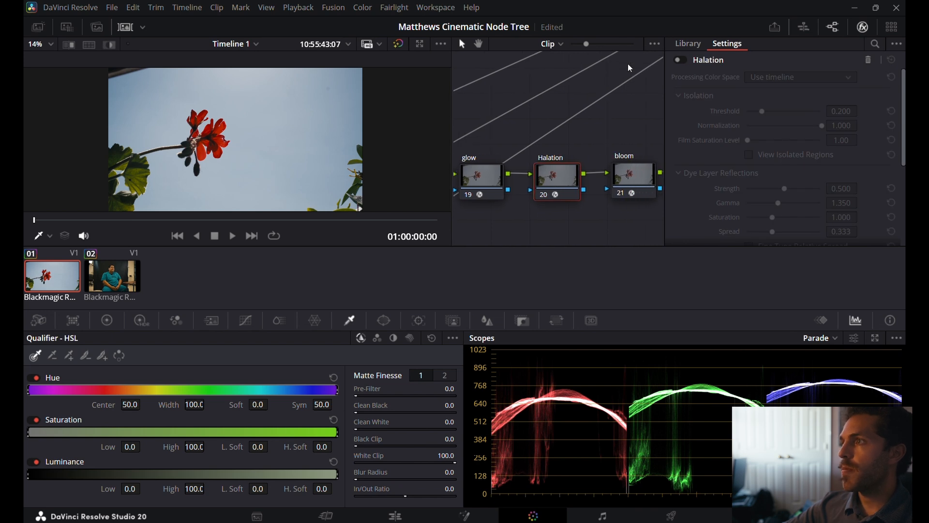
{"action": "left_click", "coordinate": [616, 178]}
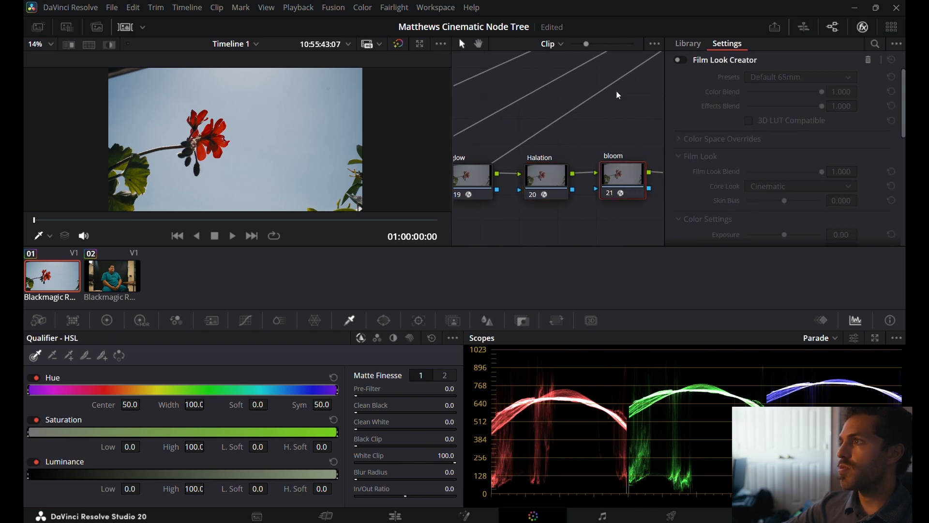
Check the DG-709 node's Color Space Transform settings and open the Film look compound node to see its inner nodes.
{"action": "scroll", "coordinate": [616, 91], "scroll_direction": "right", "scroll_amount": 6}
{"action": "scroll", "coordinate": [617, 91], "scroll_direction": "right", "scroll_amount": 6}
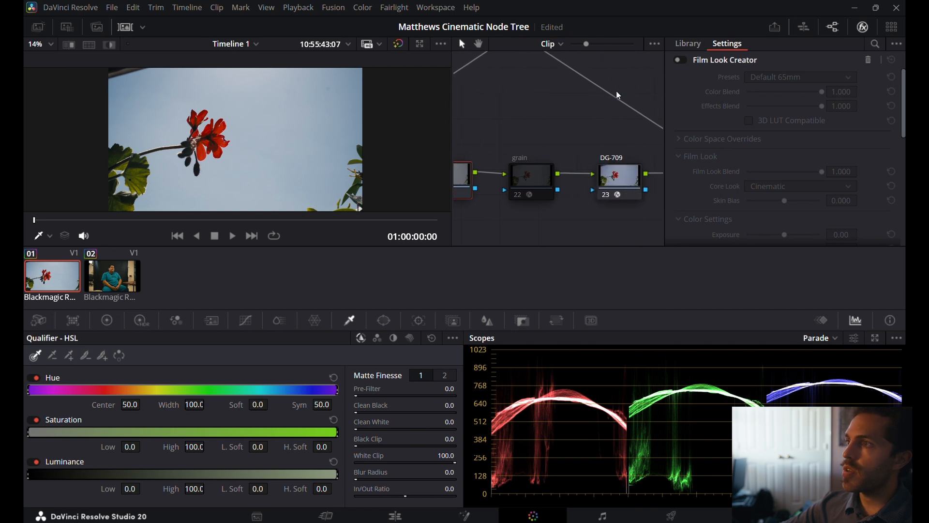
{"action": "left_click", "coordinate": [615, 176]}
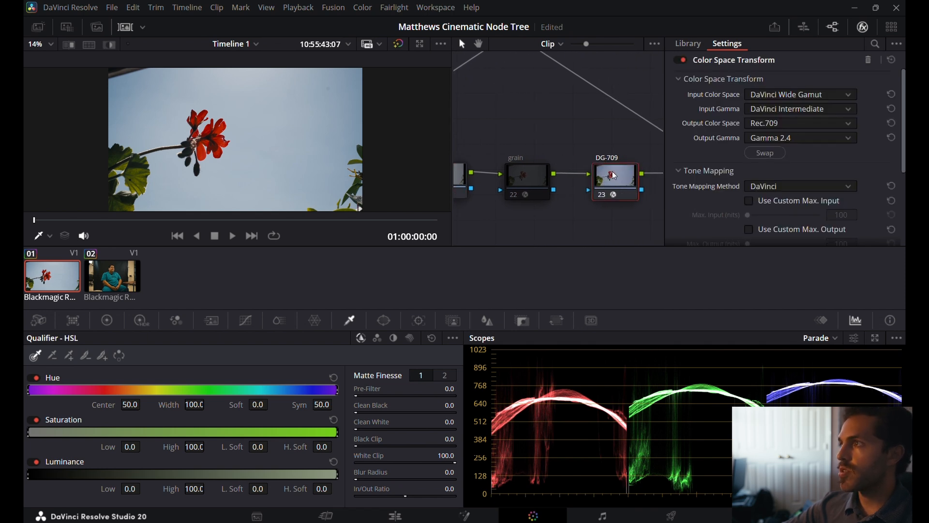
{"action": "scroll", "coordinate": [613, 129], "scroll_direction": "right", "scroll_amount": 4}
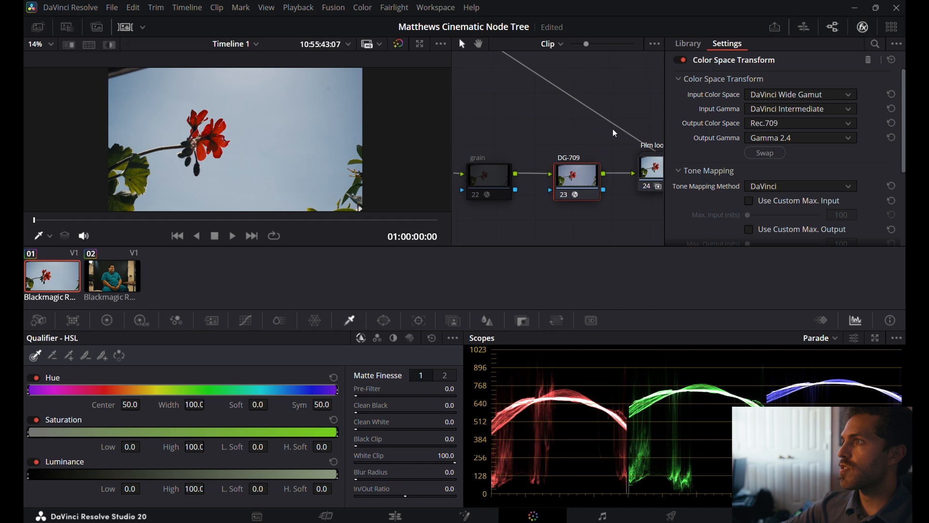
{"action": "scroll", "coordinate": [613, 129], "scroll_direction": "right", "scroll_amount": 3}
{"action": "left_click", "coordinate": [599, 178]}
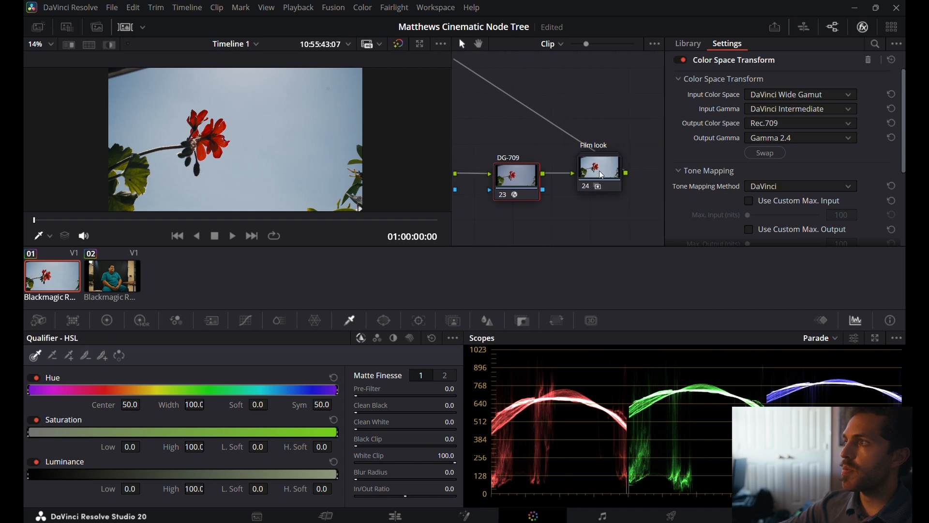
{"action": "double_click", "coordinate": [597, 169]}
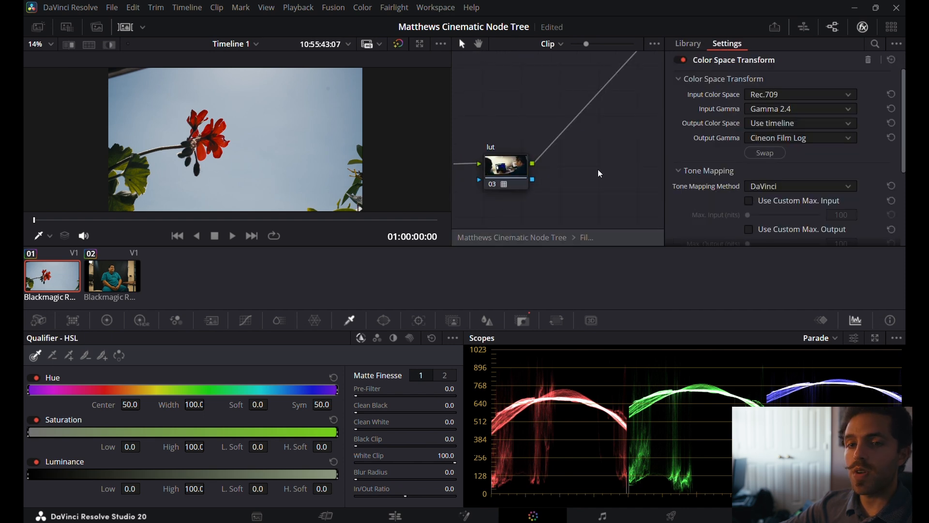
Examine the film look, CST and lut nodes inside the Film look compound node, including the CST's Color Space Transform settings.
{"action": "scroll", "coordinate": [553, 161], "scroll_direction": "left", "scroll_amount": 9}
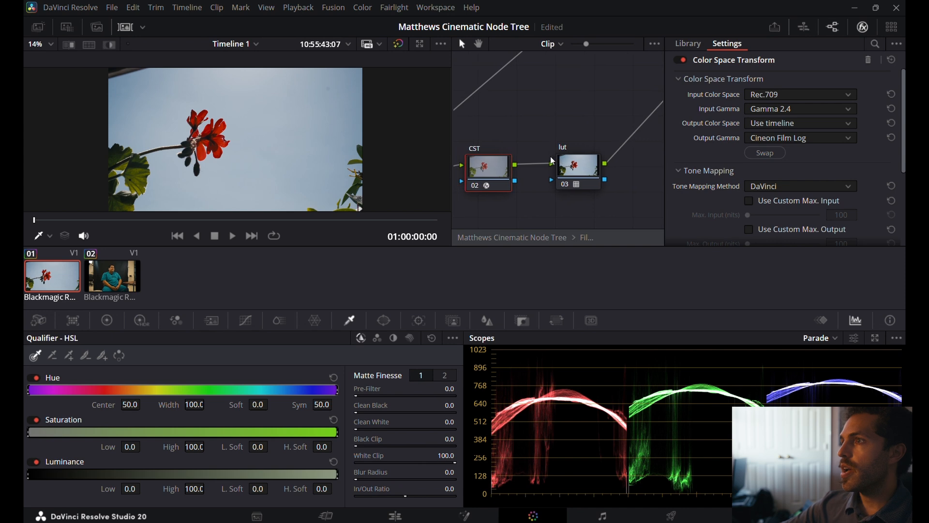
{"action": "left_click", "coordinate": [491, 178]}
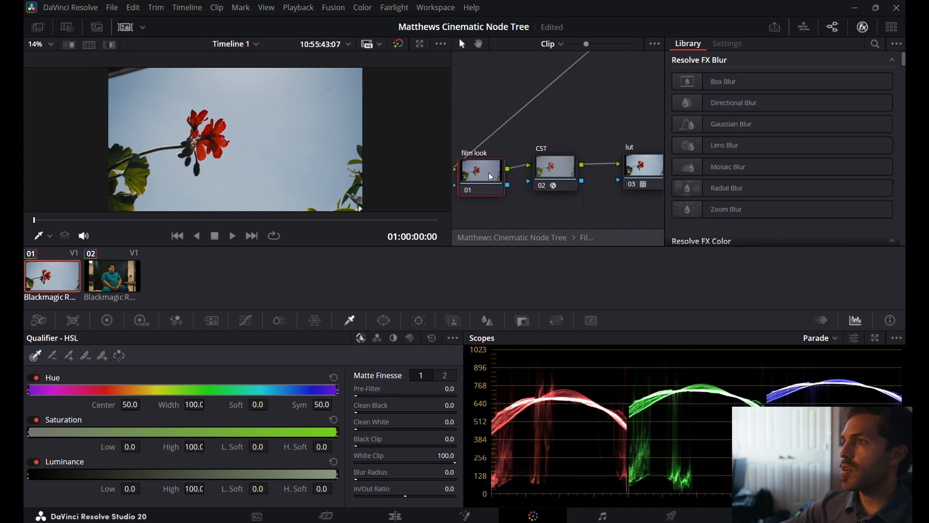
{"action": "left_click", "coordinate": [555, 170]}
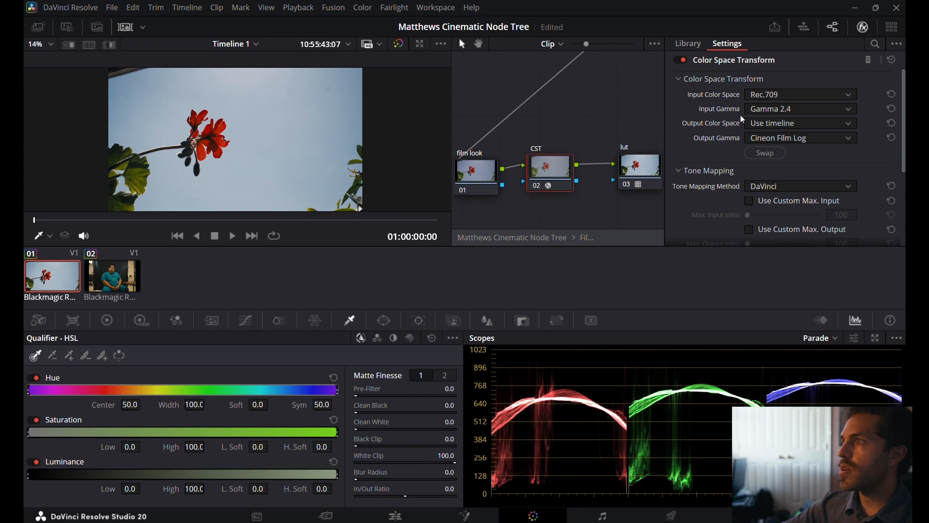
{"action": "left_click", "coordinate": [642, 175]}
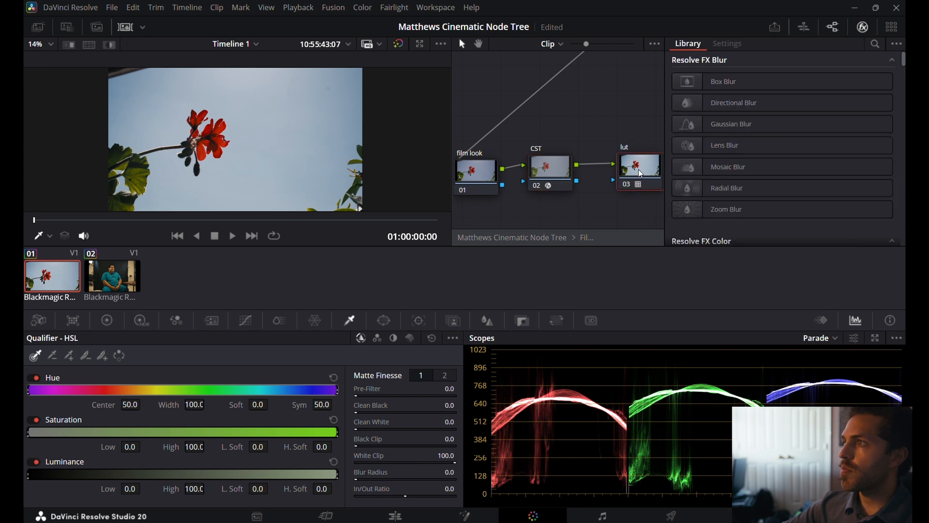
{"action": "scroll", "coordinate": [565, 133], "scroll_direction": "right", "scroll_amount": 2}
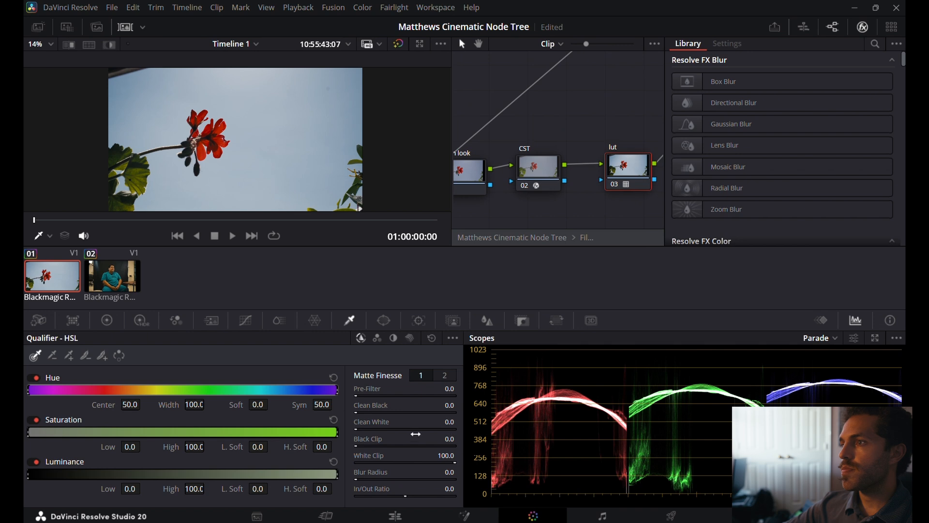
Leave the Film look compound node and fit the whole node graph to its window.
{"action": "double_click", "coordinate": [585, 239]}
{"action": "scroll", "coordinate": [562, 196], "scroll_direction": "down", "scroll_amount": 4}
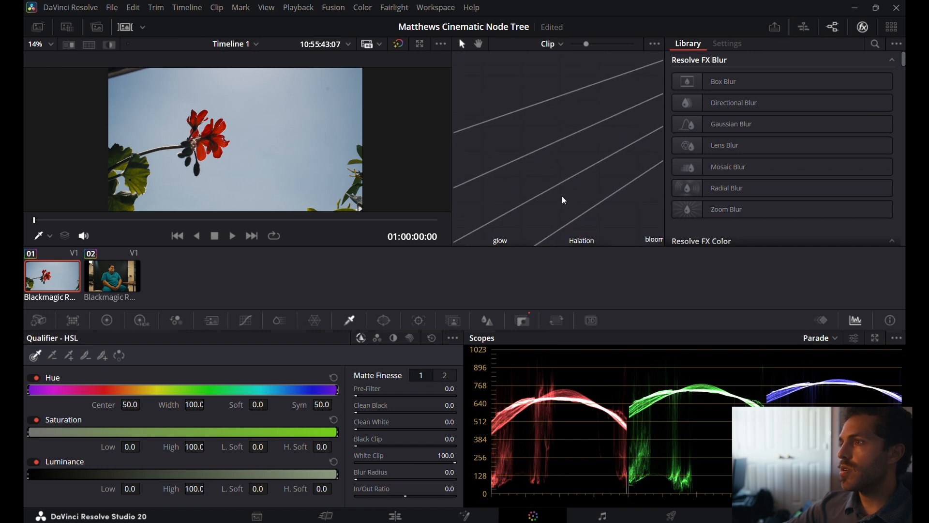
{"action": "right_click", "coordinate": [585, 208]}
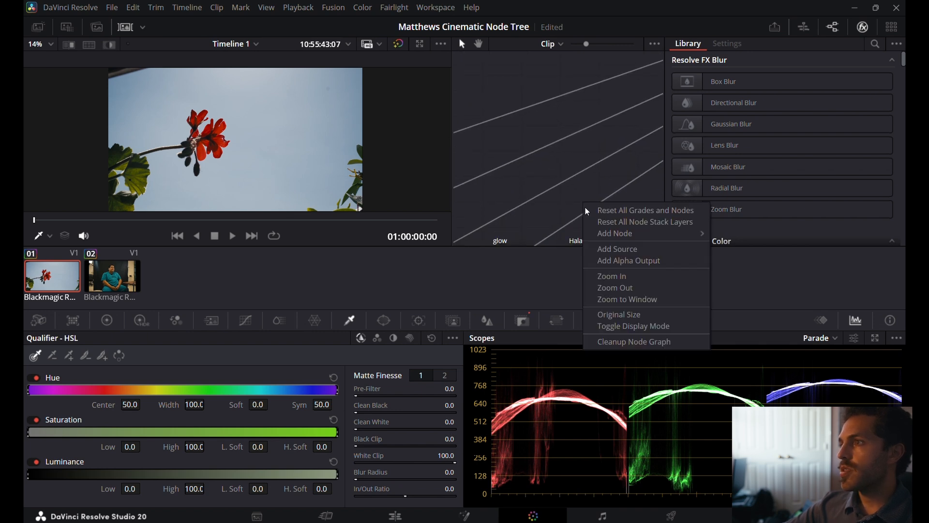
{"action": "left_click", "coordinate": [627, 297]}
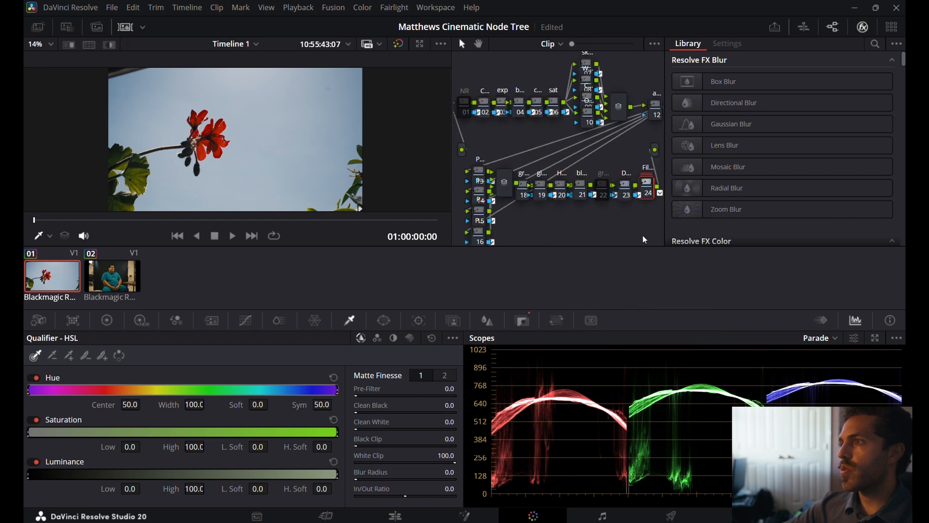
Disable the Film look and DG-709 nodes and toggle the first CST node to compare the flower clip without them.
{"action": "key", "text": "ctrl+d"}
{"action": "key", "text": "ctrl+d"}
{"action": "key", "text": "ctrl+d"}
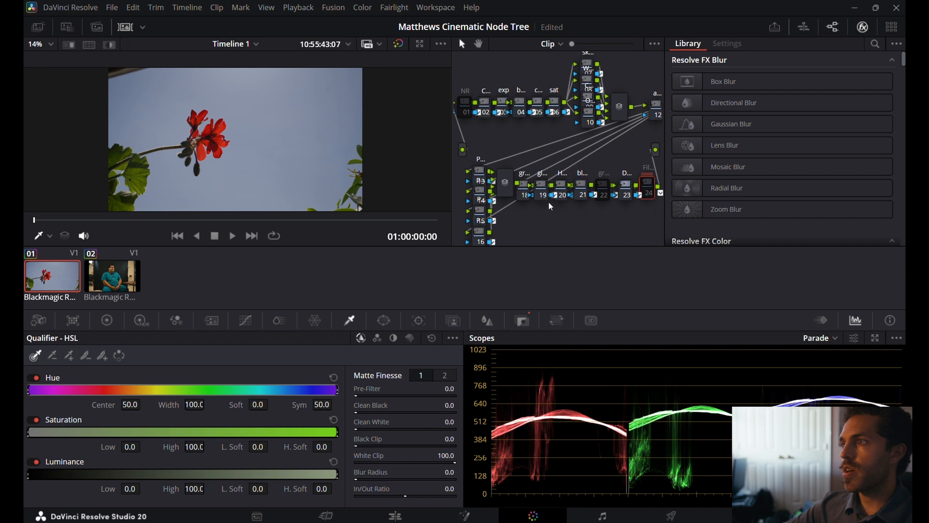
{"action": "left_click_drag", "start_coordinate": [546, 200], "coordinate": [547, 201]}
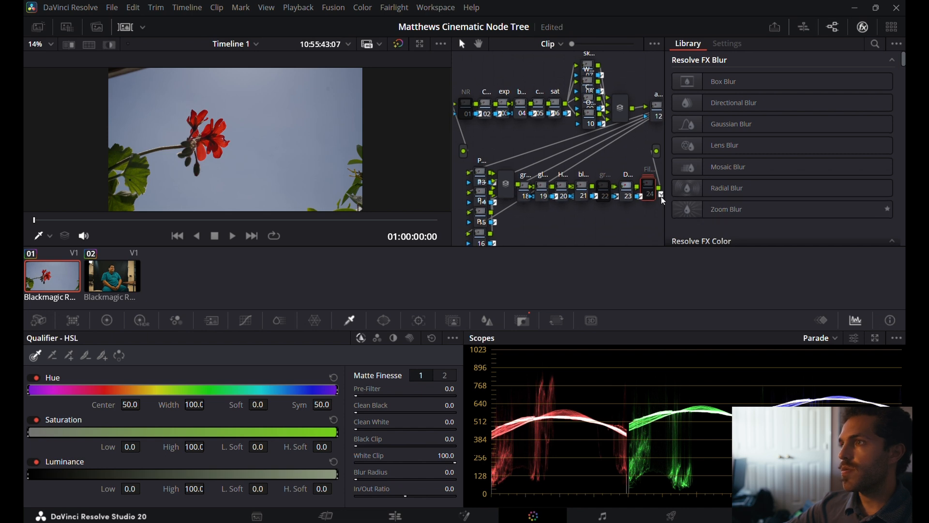
{"action": "left_click", "coordinate": [627, 190]}
{"action": "key", "text": "ctrl+d"}
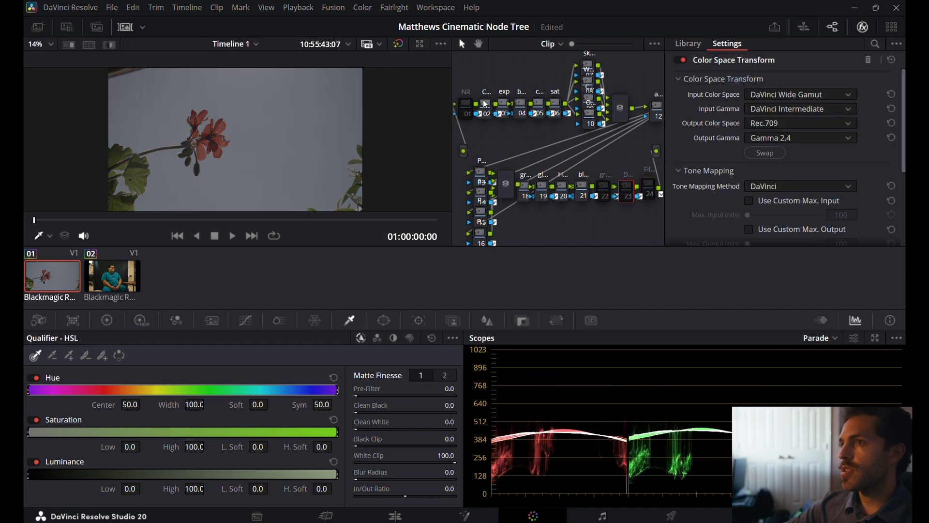
{"action": "left_click", "coordinate": [486, 106]}
{"action": "key", "text": "ctrl+d"}
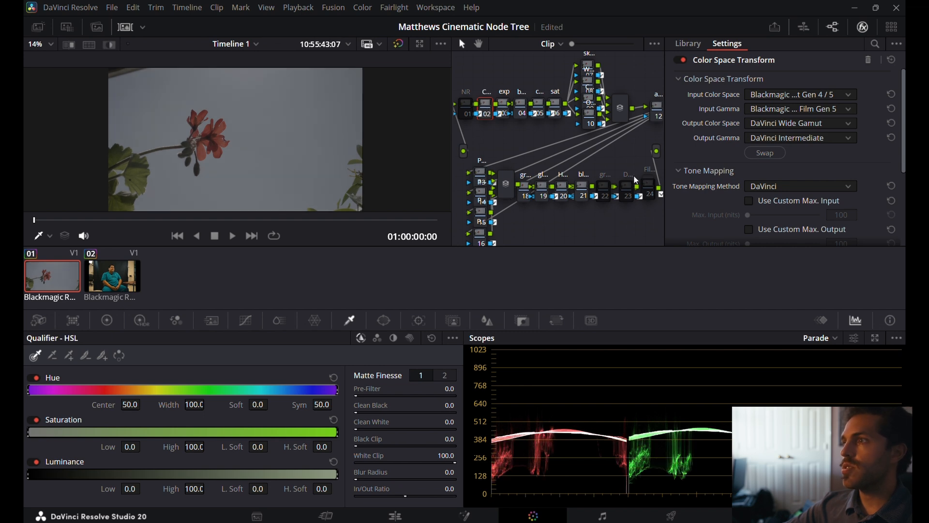
Re-enable the DG-709 and Film look nodes.
{"action": "left_click", "coordinate": [606, 189]}
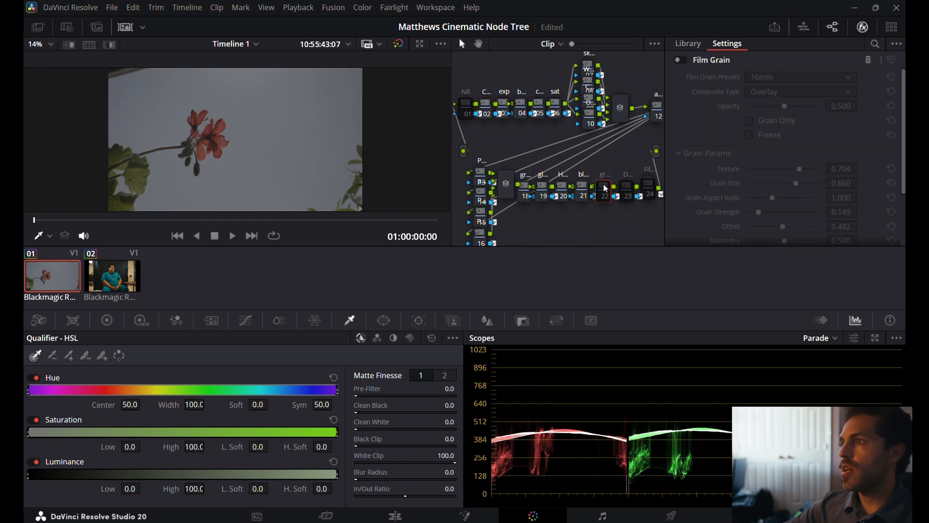
{"action": "left_click", "coordinate": [629, 192]}
{"action": "key", "text": "ctrl+d"}
{"action": "left_click", "coordinate": [651, 189]}
{"action": "key", "text": "ctrl+d"}
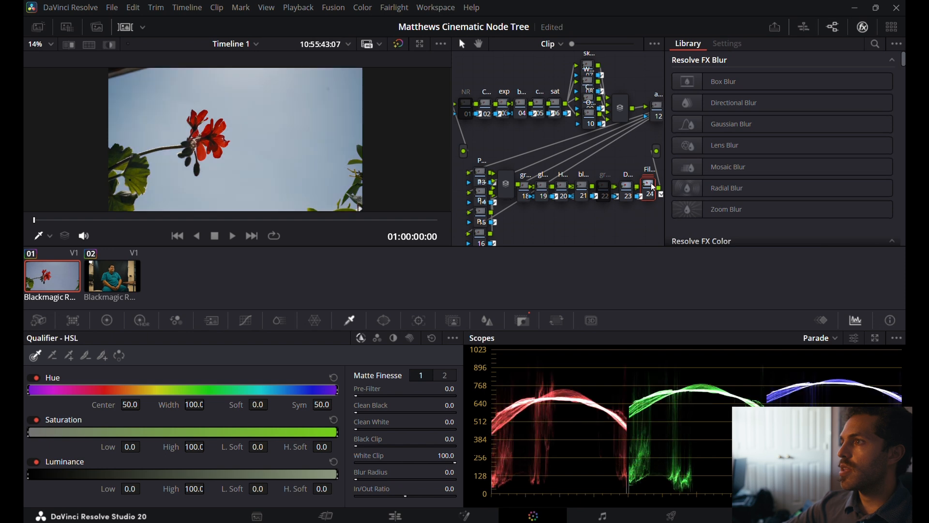
Inspect the flower image up close and save the project.
{"action": "scroll", "coordinate": [276, 99], "scroll_direction": "up", "scroll_amount": 2}
{"action": "scroll", "coordinate": [276, 100], "scroll_direction": "down", "scroll_amount": 3}
{"action": "scroll", "coordinate": [277, 99], "scroll_direction": "up", "scroll_amount": 2}
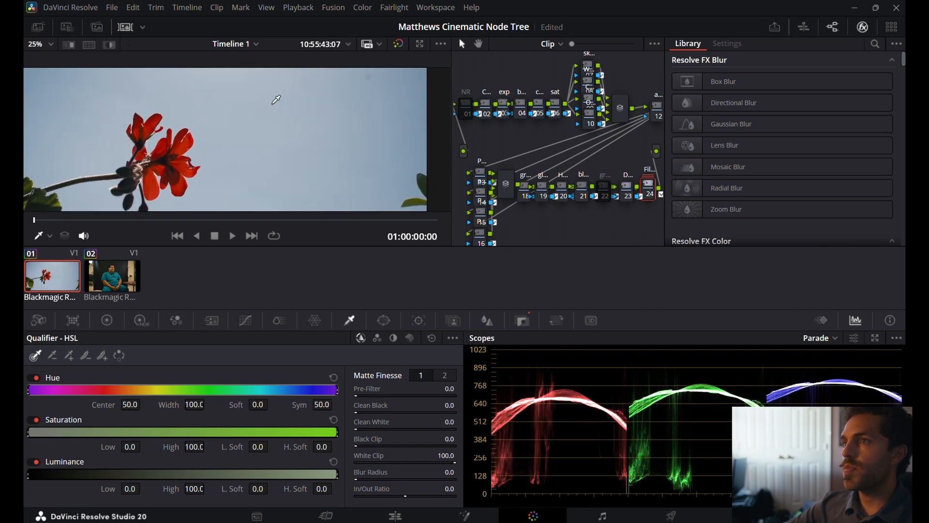
{"action": "scroll", "coordinate": [277, 99], "scroll_direction": "down", "scroll_amount": 3}
{"action": "key", "text": "ctrl+s"}
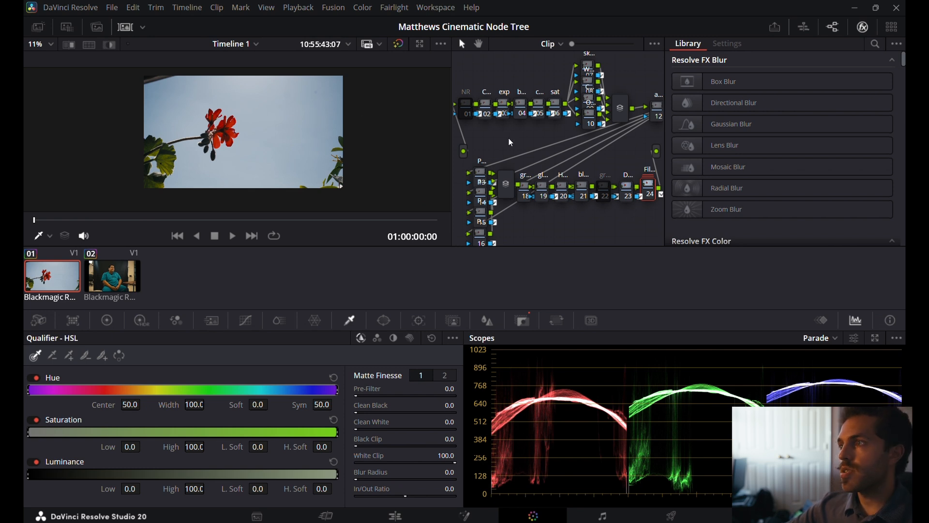
Fit the flower image to the viewer and reset the HSL qualifier on the Film look node.
{"action": "scroll", "coordinate": [209, 102], "scroll_direction": "down", "scroll_amount": 2}
{"action": "right_click", "coordinate": [205, 124]}
{"action": "left_click", "coordinate": [175, 122]}
{"action": "left_click", "coordinate": [53, 46]}
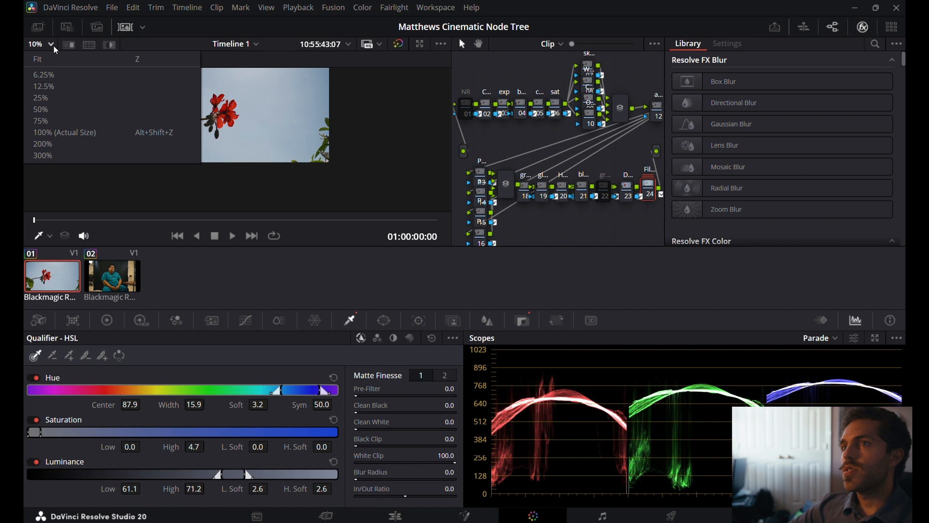
{"action": "left_click", "coordinate": [61, 58]}
{"action": "left_click", "coordinate": [431, 339]}
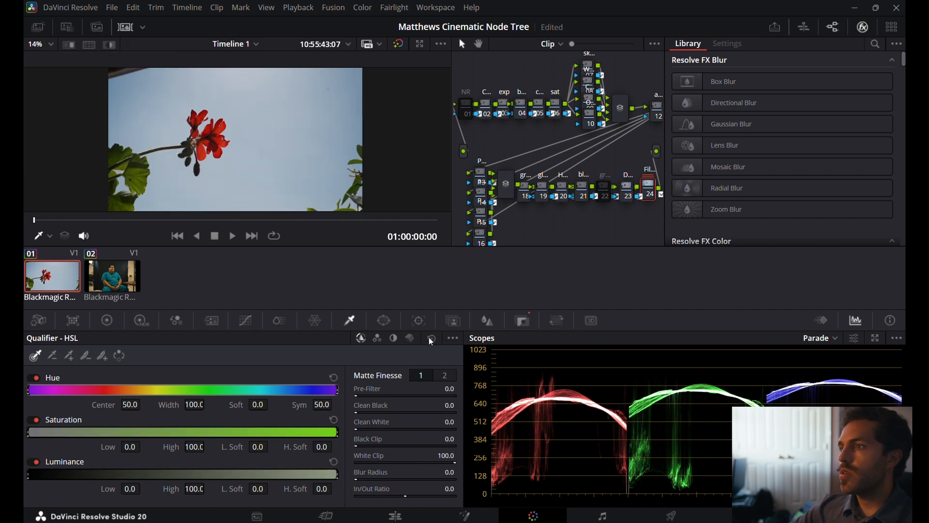
Show the primaries color wheels for the first CST node and set the scope to Waveform with Colorize turned off.
{"action": "left_click", "coordinate": [487, 106]}
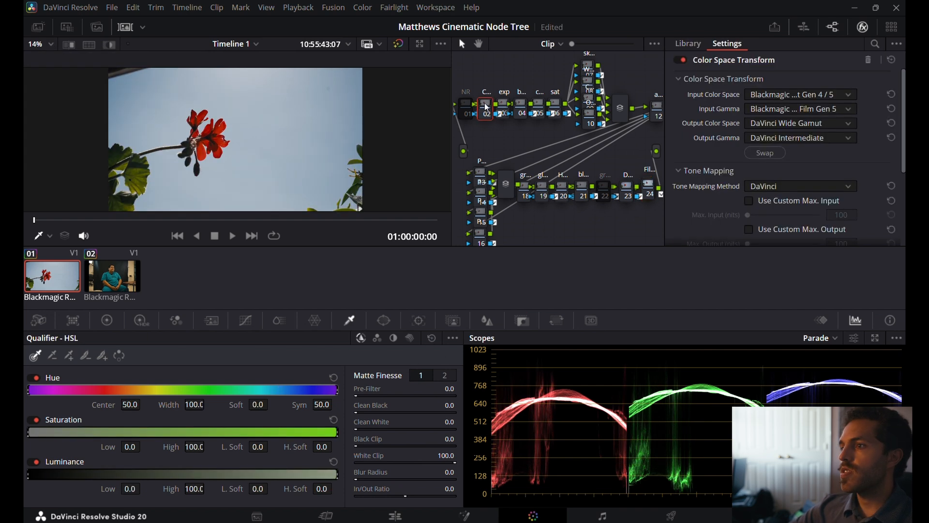
{"action": "left_click", "coordinate": [107, 320]}
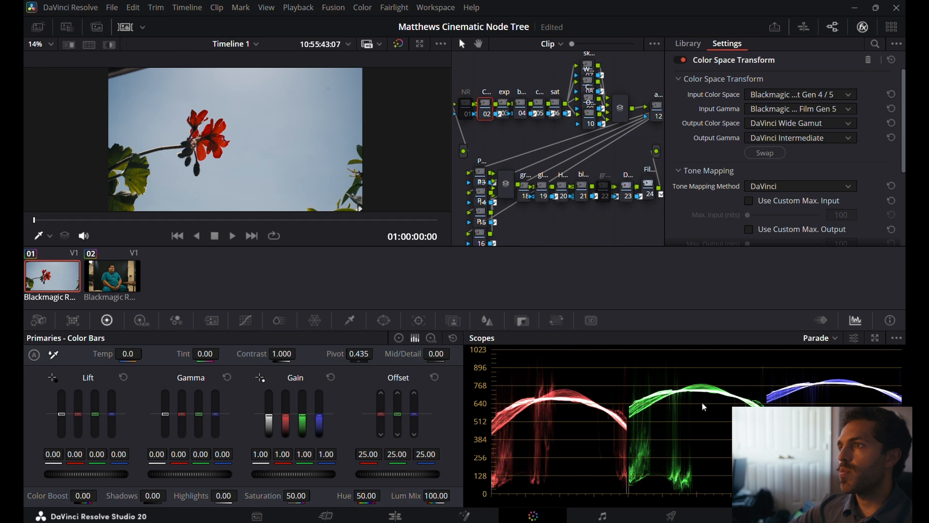
{"action": "left_click", "coordinate": [824, 336]}
{"action": "left_click", "coordinate": [827, 364]}
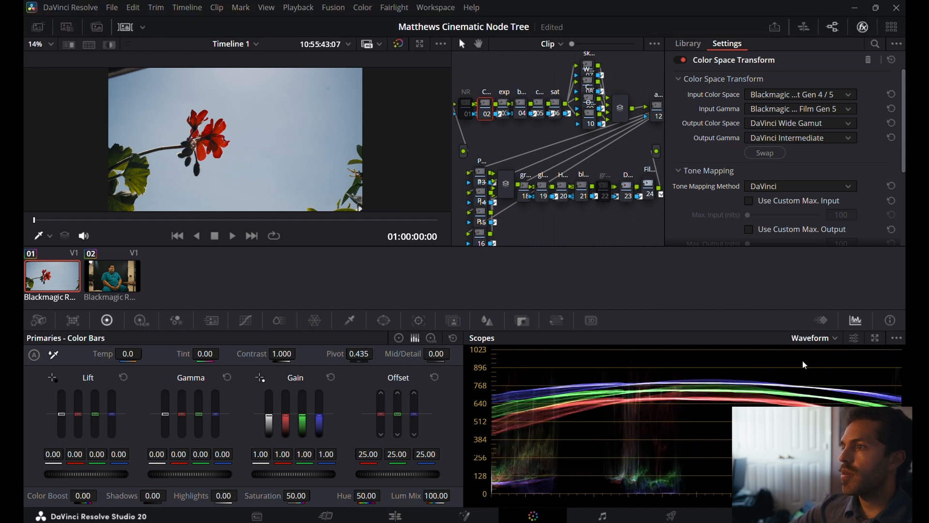
{"action": "left_click", "coordinate": [852, 337]}
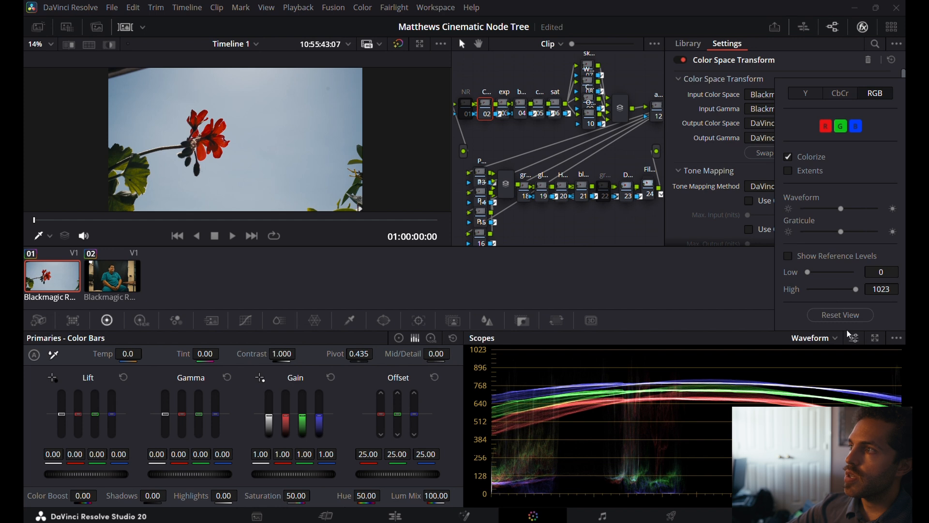
{"action": "left_click", "coordinate": [788, 158]}
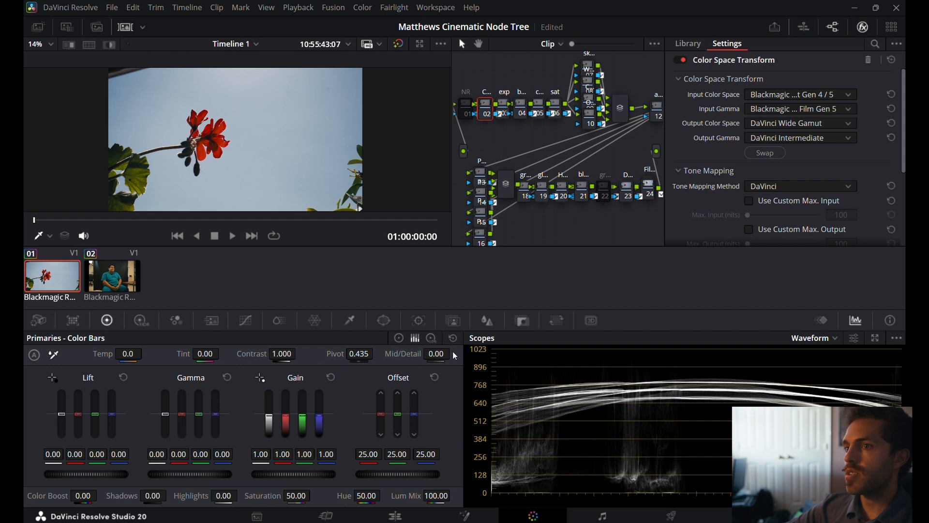
{"action": "left_click", "coordinate": [399, 338]}
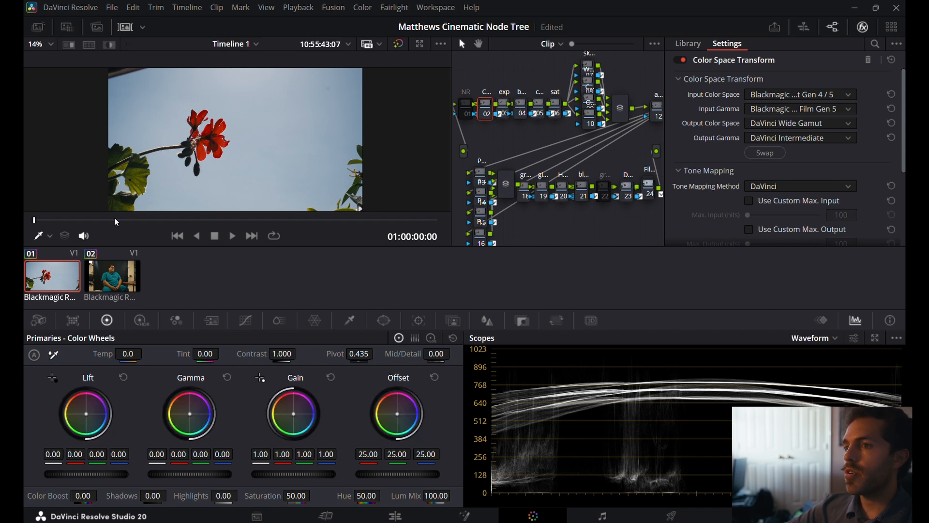
Try Lift at -0.01 and 0.02 and Gain at 1.02 on the first CST node, checking the flower's detail.
{"action": "mouse_move", "coordinate": [77, 469]}
{"action": "left_mouse_down"}
{"action": "mouse_move", "coordinate": [61, 470]}
{"action": "mouse_move", "coordinate": [75, 469]}
{"action": "left_mouse_up"}
{"action": "scroll", "coordinate": [209, 148], "scroll_direction": "up", "scroll_amount": 5}
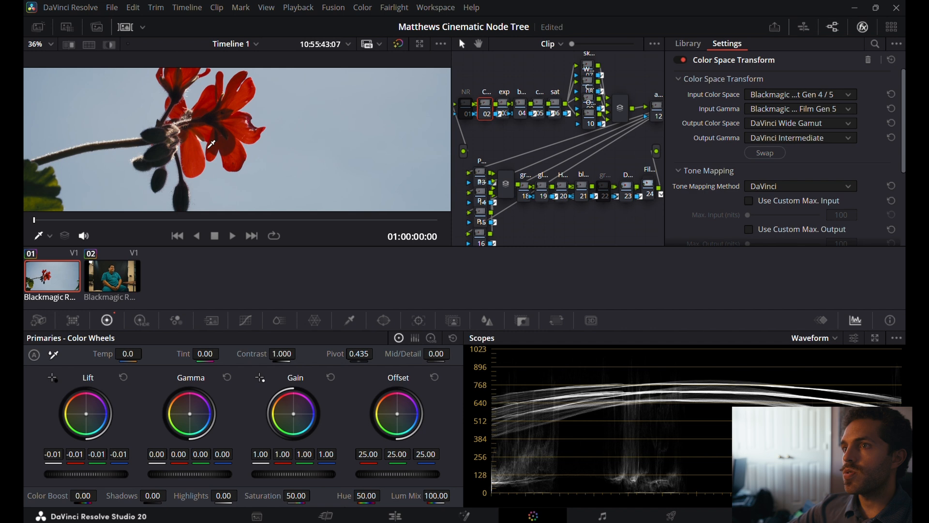
{"action": "scroll", "coordinate": [208, 148], "scroll_direction": "down", "scroll_amount": 5}
{"action": "scroll", "coordinate": [183, 141], "scroll_direction": "up", "scroll_amount": 5}
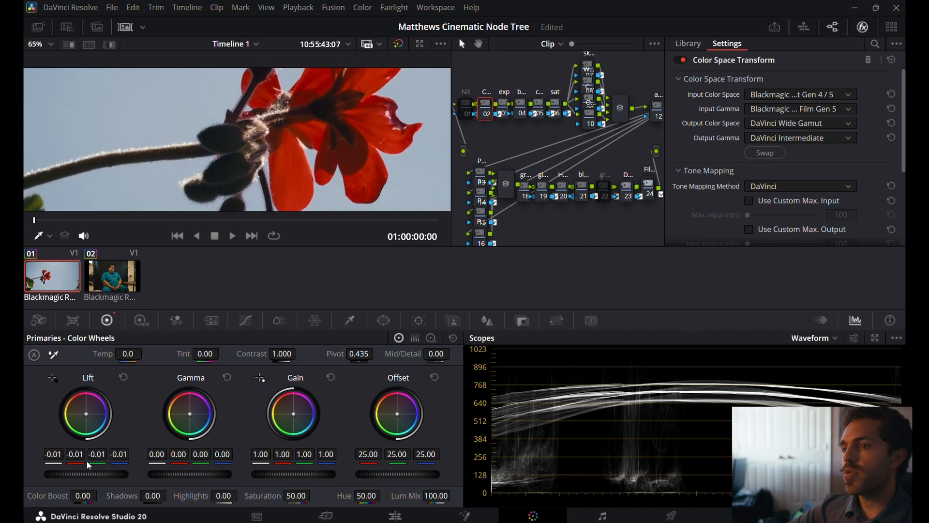
{"action": "mouse_move", "coordinate": [82, 474]}
{"action": "left_mouse_down"}
{"action": "mouse_move", "coordinate": [74, 474]}
{"action": "mouse_move", "coordinate": [97, 473]}
{"action": "mouse_move", "coordinate": [89, 474]}
{"action": "left_mouse_up"}
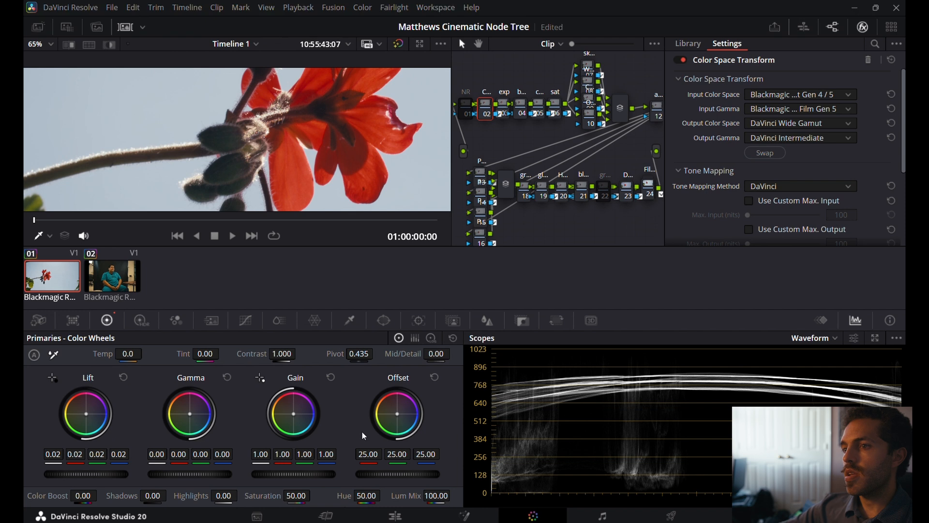
{"action": "left_click_drag", "start_coordinate": [271, 474], "coordinate": [274, 473]}
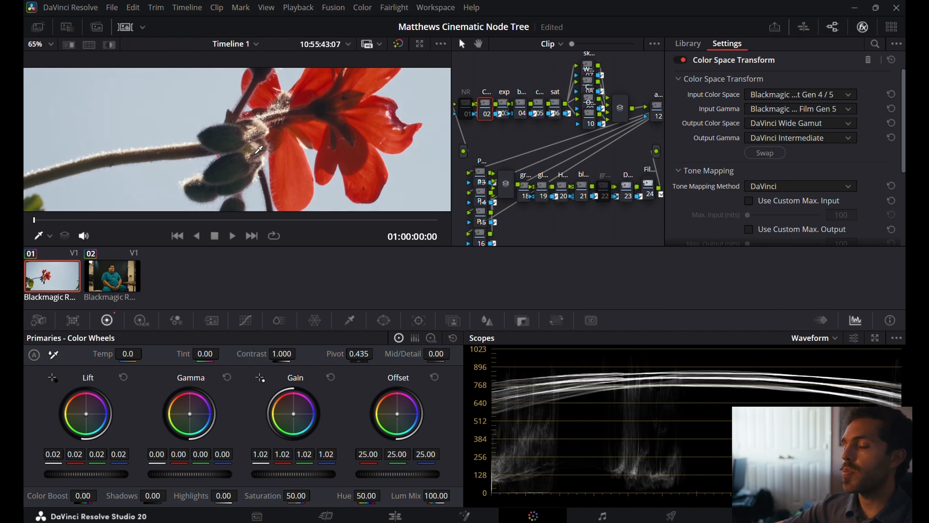
Fit the image to the viewer and reset all primaries adjustments on the first CST node.
{"action": "left_click", "coordinate": [40, 45]}
{"action": "left_click", "coordinate": [53, 60]}
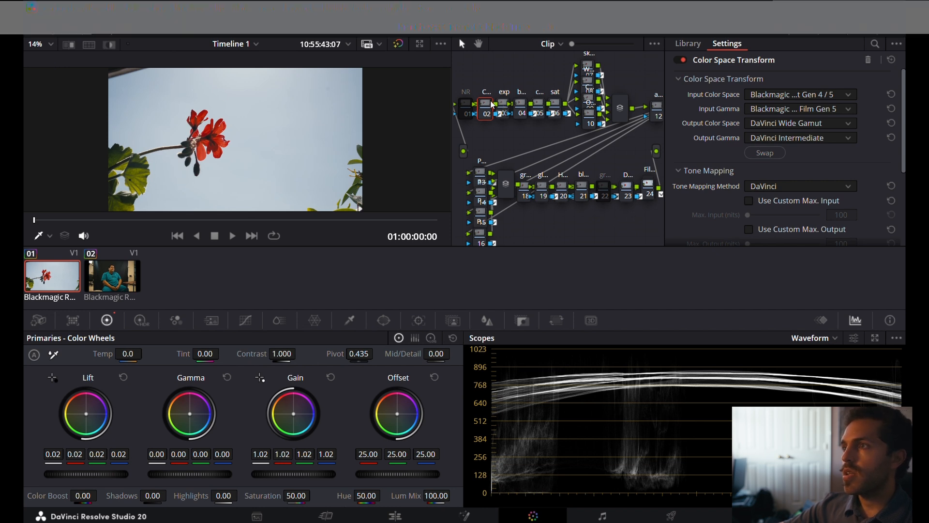
{"action": "left_click", "coordinate": [454, 338]}
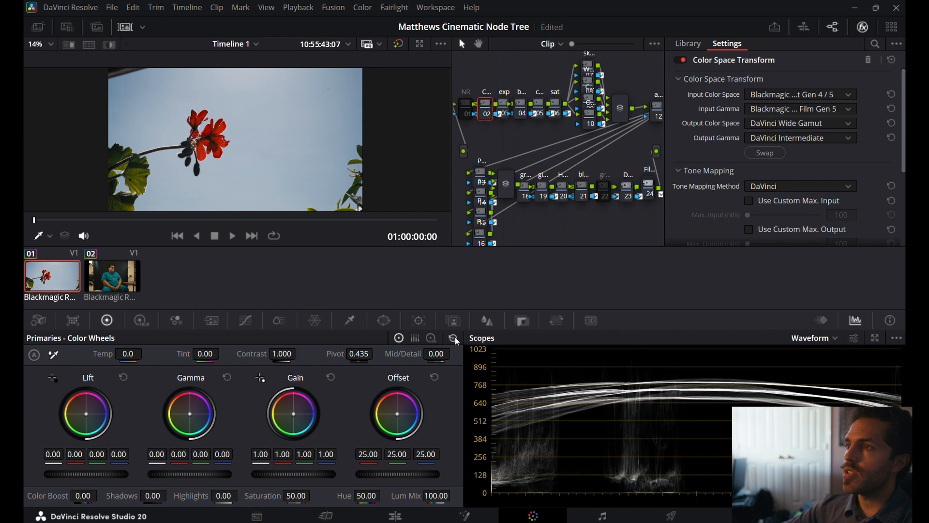
Set Lift to 0.04 and Gain to 1.03 on the exp node.
{"action": "left_click", "coordinate": [503, 109]}
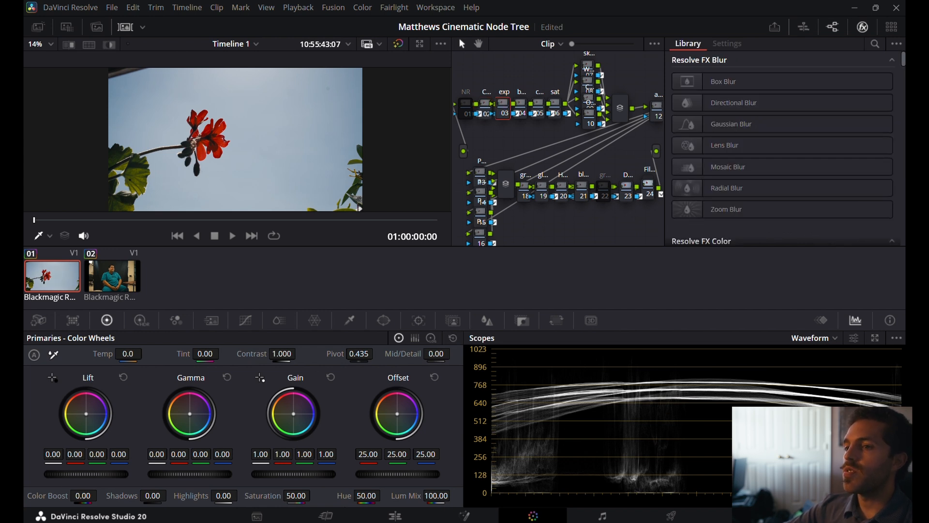
{"action": "left_click_drag", "start_coordinate": [86, 474], "coordinate": [106, 474]}
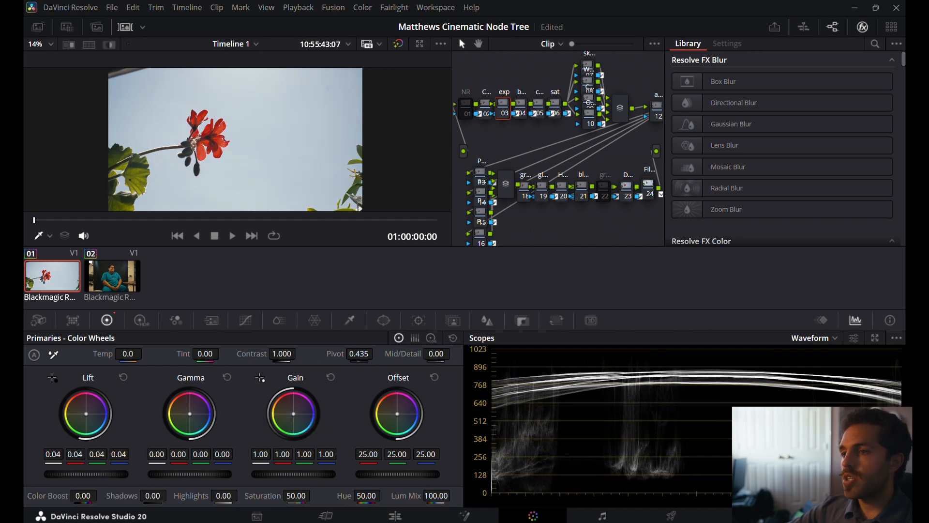
{"action": "left_click_drag", "start_coordinate": [293, 478], "coordinate": [286, 478]}
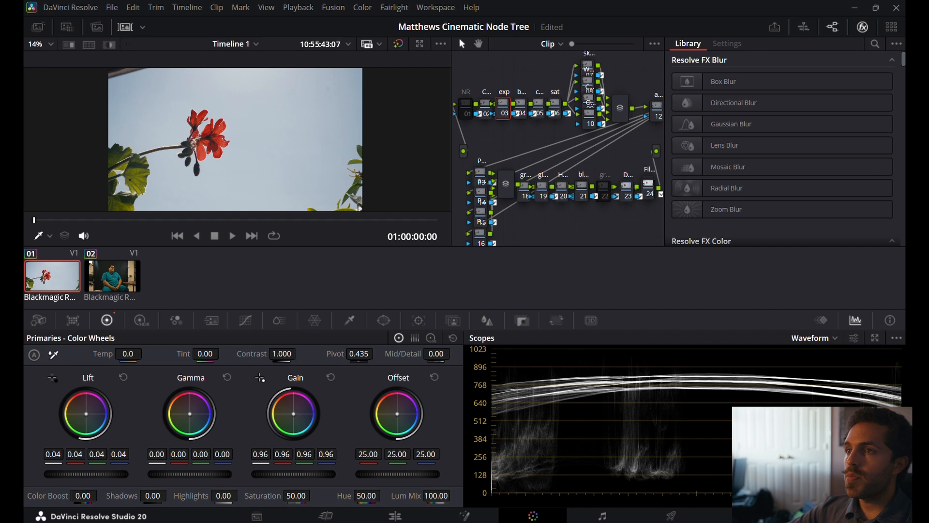
{"action": "left_click_drag", "start_coordinate": [293, 474], "coordinate": [273, 474]}
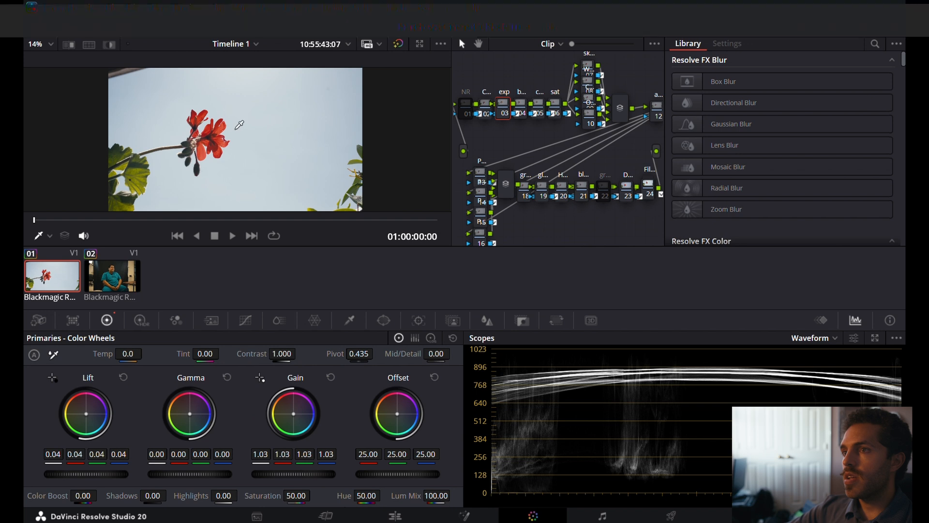
Select the balance node, turn on Colorize for the waveform, and switch the scope to Parade.
{"action": "left_click", "coordinate": [524, 107]}
{"action": "left_click", "coordinate": [854, 338]}
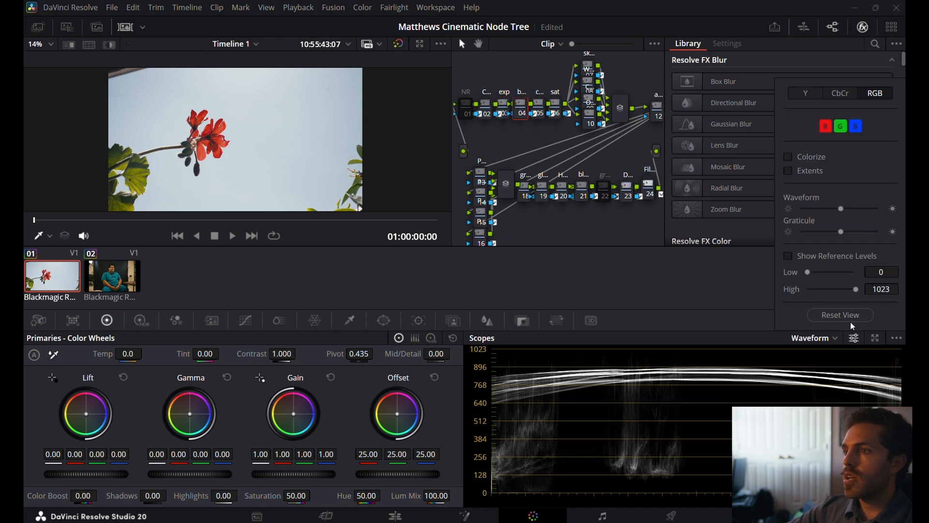
{"action": "left_click", "coordinate": [791, 157]}
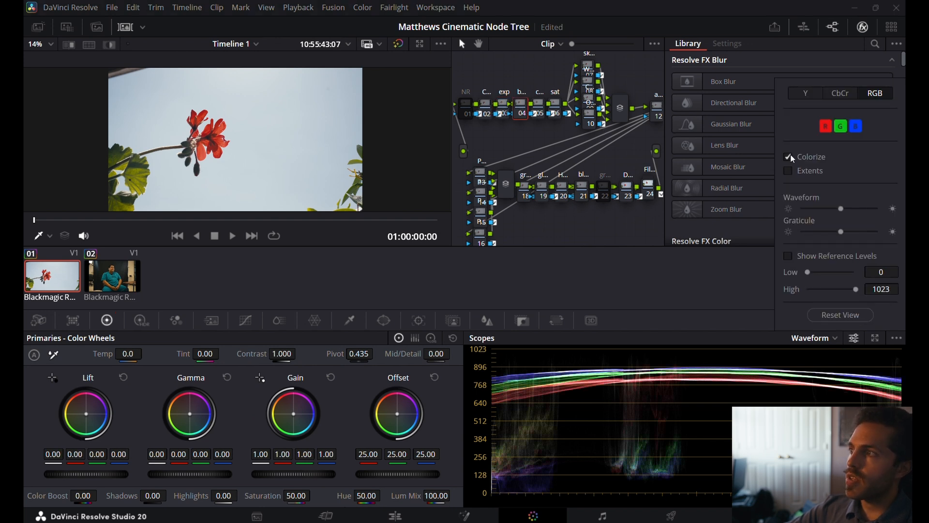
{"action": "left_click", "coordinate": [815, 337]}
{"action": "left_click", "coordinate": [815, 353]}
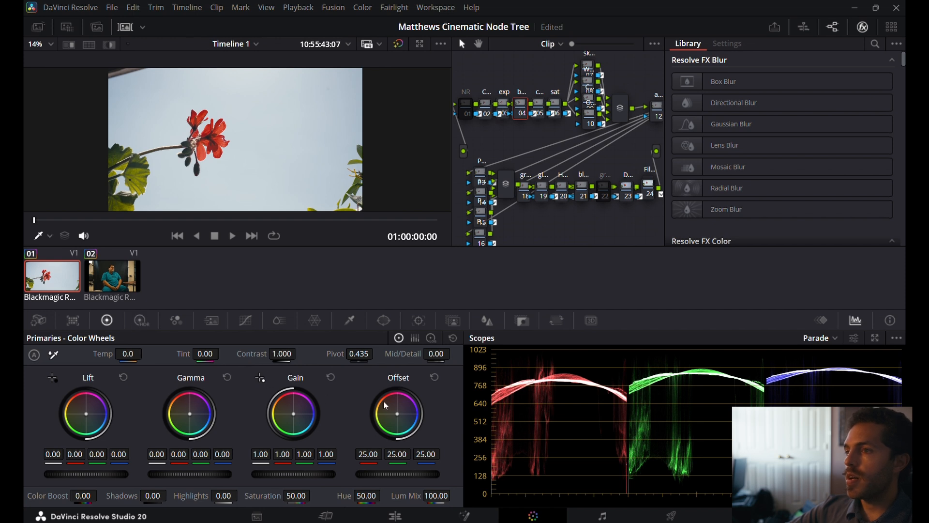
Set the red Offset to 25.50 and Temp to 10.0 on the balance node.
{"action": "left_click_drag", "start_coordinate": [398, 413], "coordinate": [396, 413]}
{"action": "key", "text": "ctrl+z"}
{"action": "left_click", "coordinate": [368, 456]}
{"action": "type", "text": "25.1"}
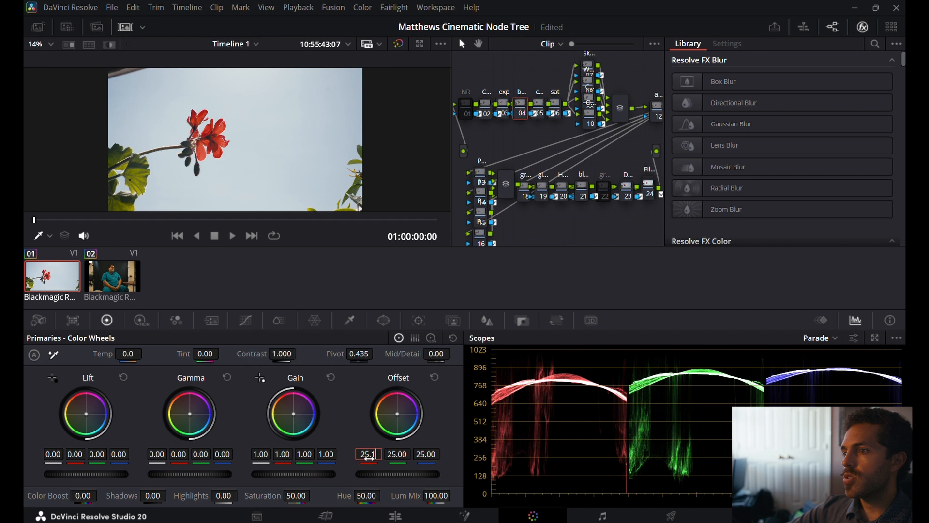
{"action": "left_click", "coordinate": [369, 457]}
{"action": "type", "text": "5"}
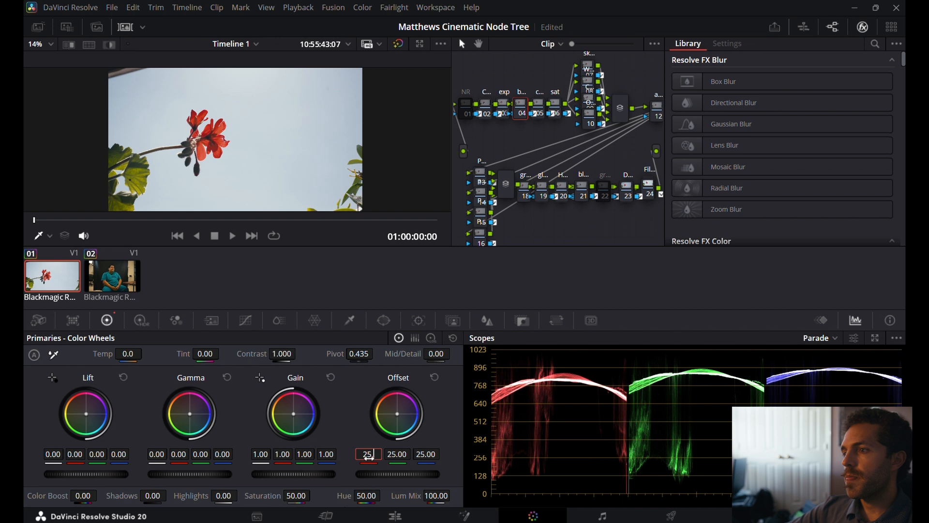
{"action": "key", "text": "Return"}
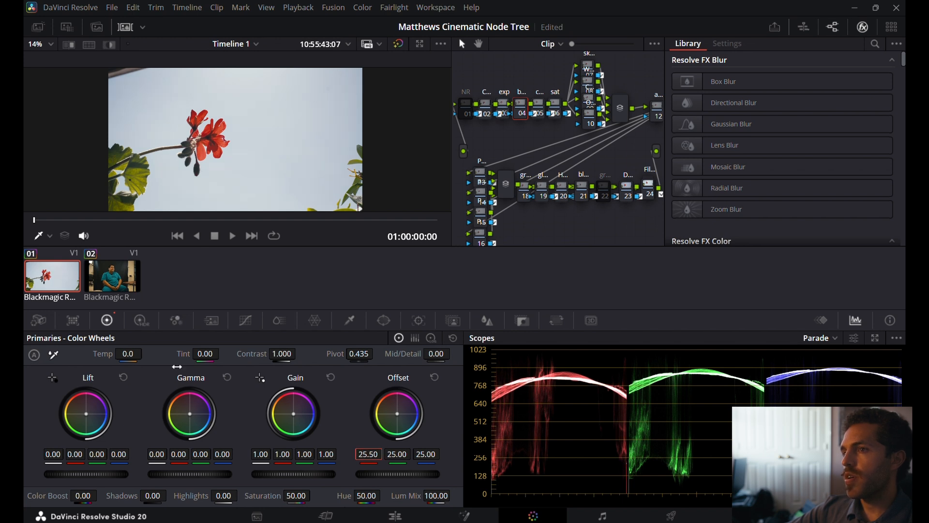
{"action": "mouse_move", "coordinate": [128, 353]}
{"action": "left_mouse_down"}
{"action": "mouse_move", "coordinate": [143, 354]}
{"action": "mouse_move", "coordinate": [129, 354]}
{"action": "left_mouse_up"}
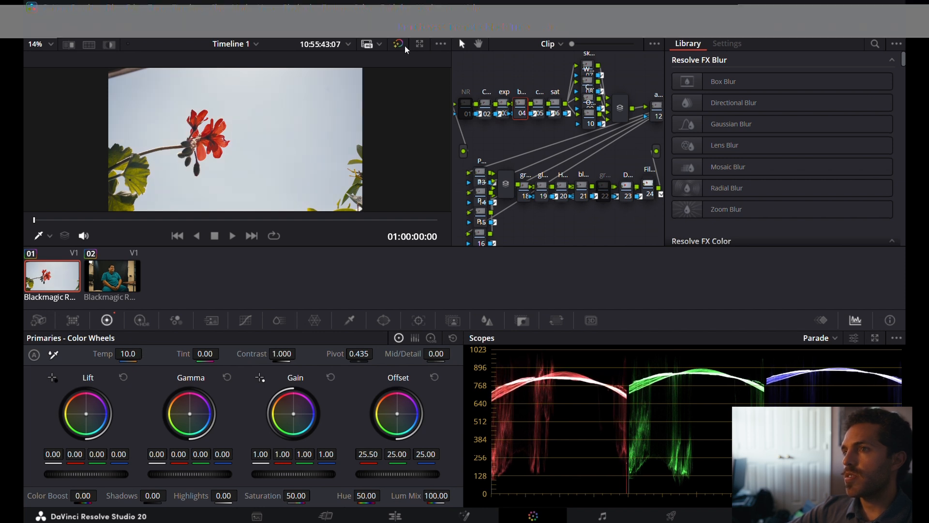
Set Contrast to 1.308 and Pivot to 0.291 on the contrast node.
{"action": "left_click", "coordinate": [541, 107]}
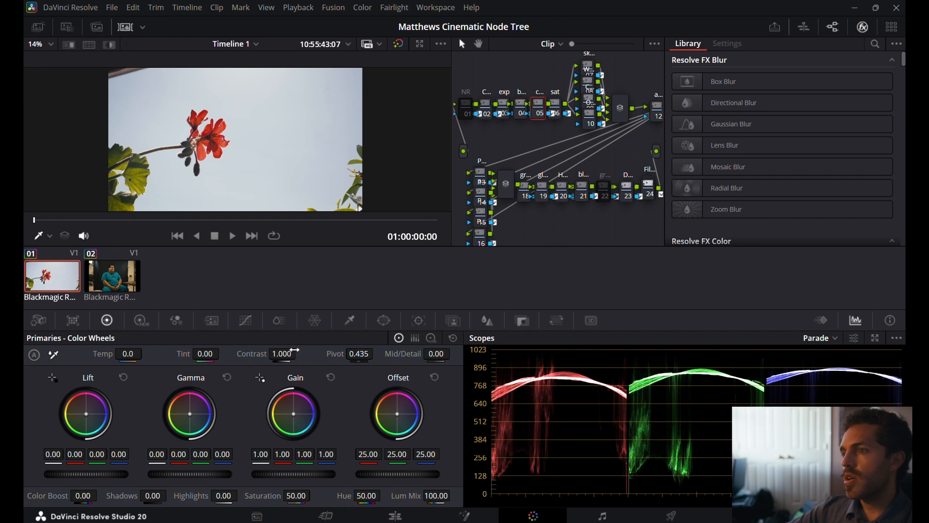
{"action": "left_click_drag", "start_coordinate": [302, 355], "coordinate": [314, 351]}
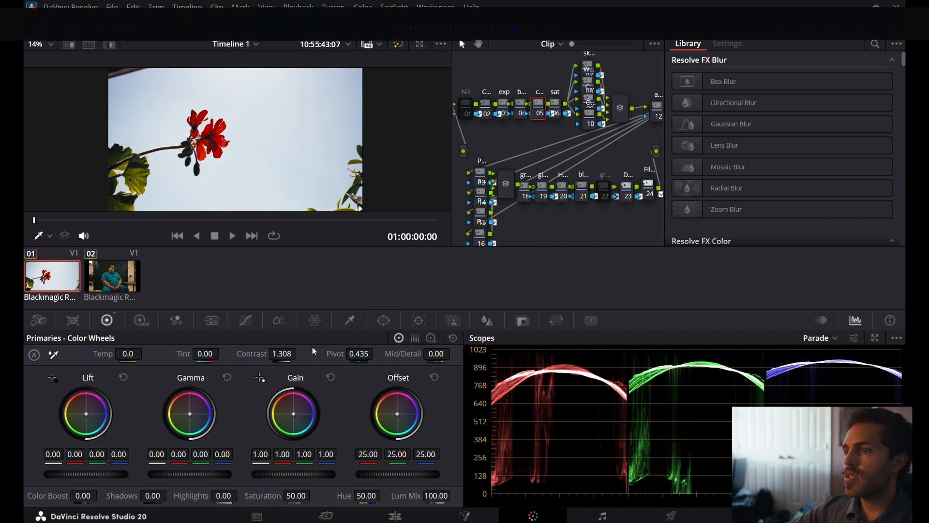
{"action": "mouse_move", "coordinate": [359, 353]}
{"action": "left_mouse_down"}
{"action": "mouse_move", "coordinate": [263, 354]}
{"action": "mouse_move", "coordinate": [366, 354]}
{"action": "left_mouse_up"}
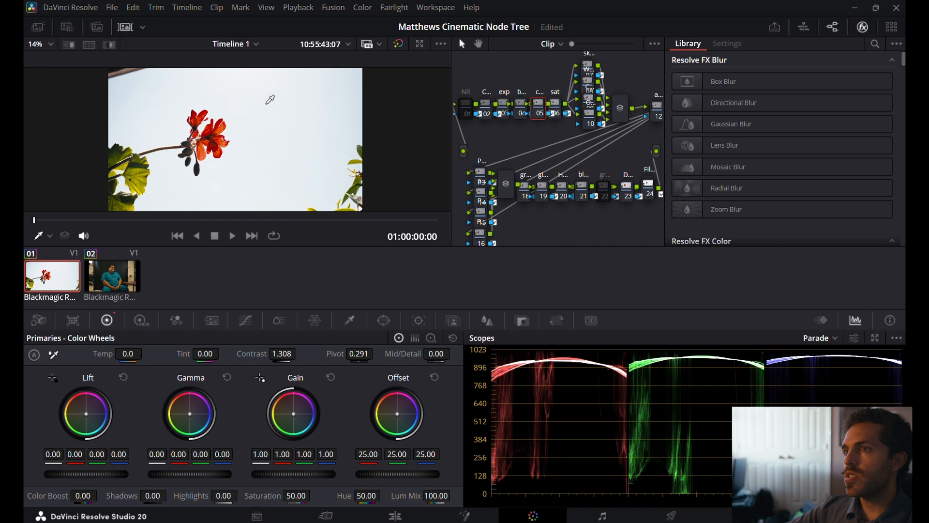
Reset Gain on the exp node, then set Gain to 0.86 and Lift to 0.05.
{"action": "left_click", "coordinate": [504, 106]}
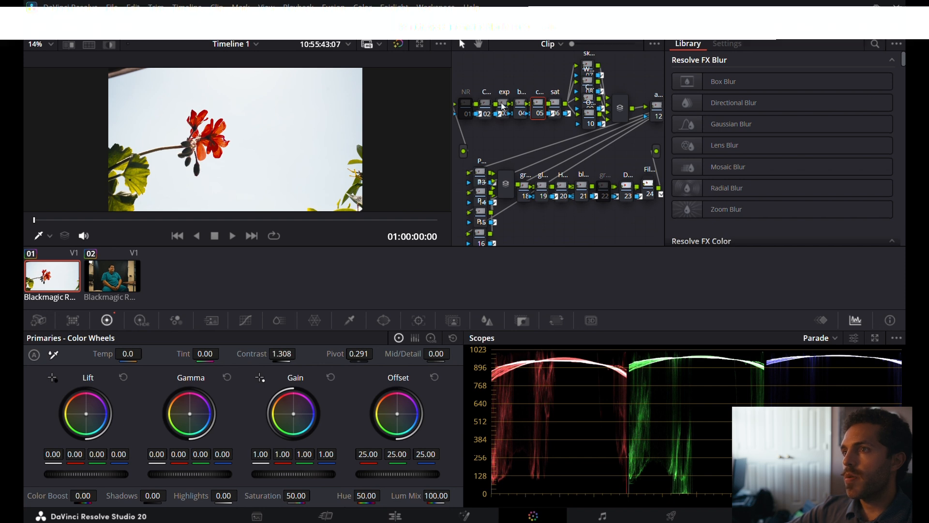
{"action": "left_click", "coordinate": [332, 378]}
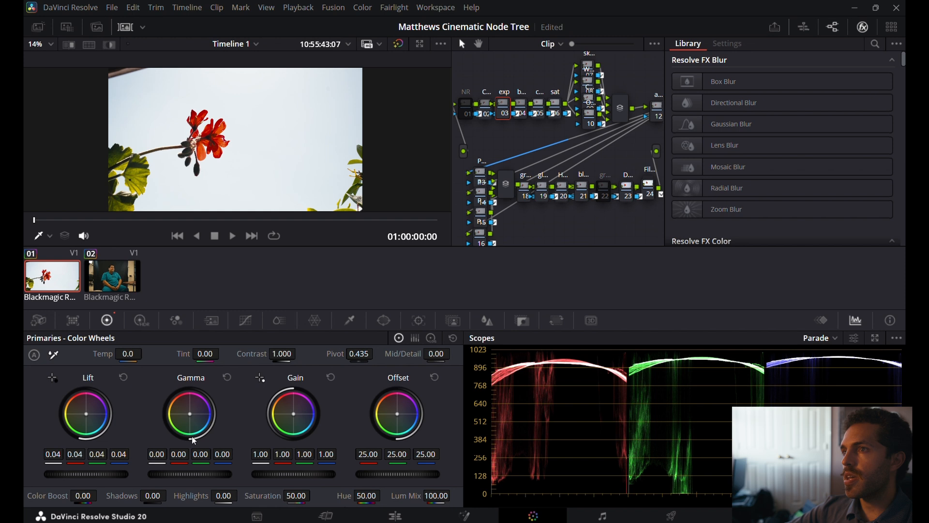
{"action": "left_click_drag", "start_coordinate": [292, 475], "coordinate": [249, 474]}
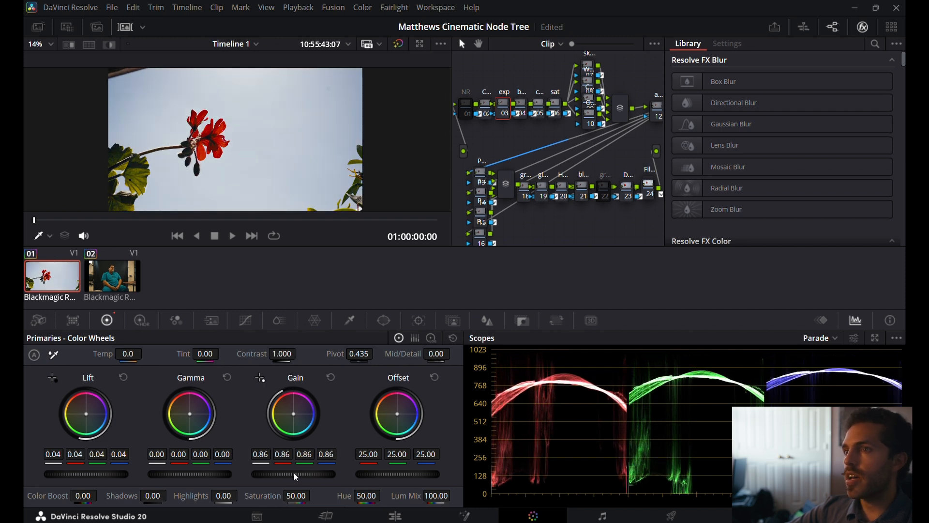
{"action": "left_click_drag", "start_coordinate": [92, 474], "coordinate": [95, 474]}
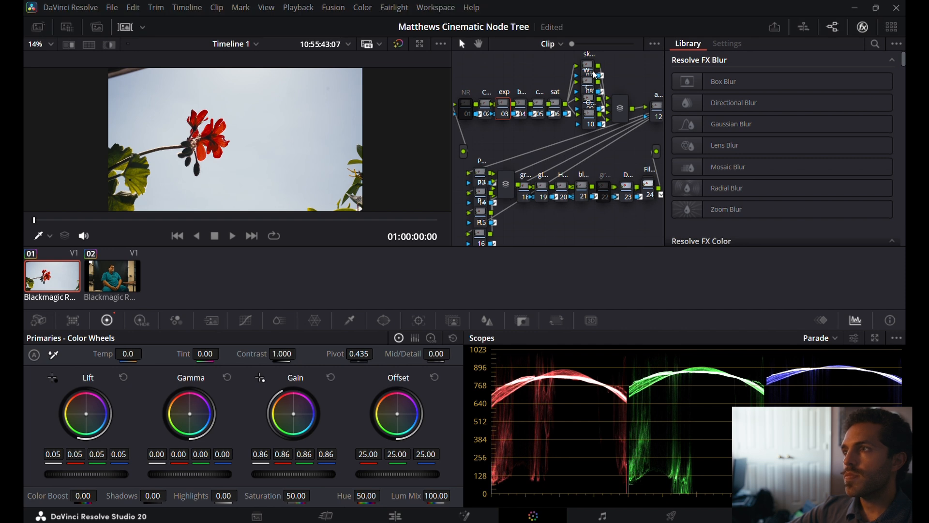
Check the sat node's color space and channel options, and set its Gamma to 0.14.
{"action": "left_click_drag", "start_coordinate": [573, 45], "coordinate": [580, 49]}
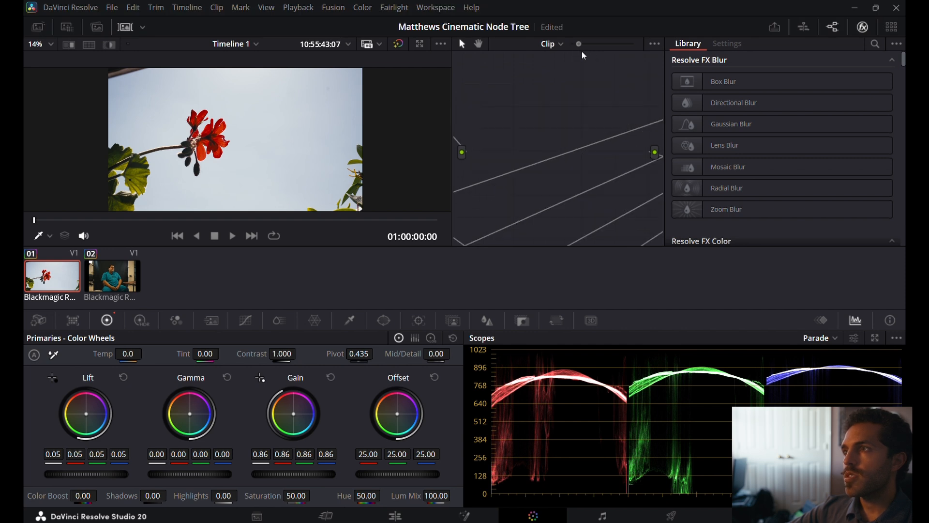
{"action": "right_click", "coordinate": [525, 95]}
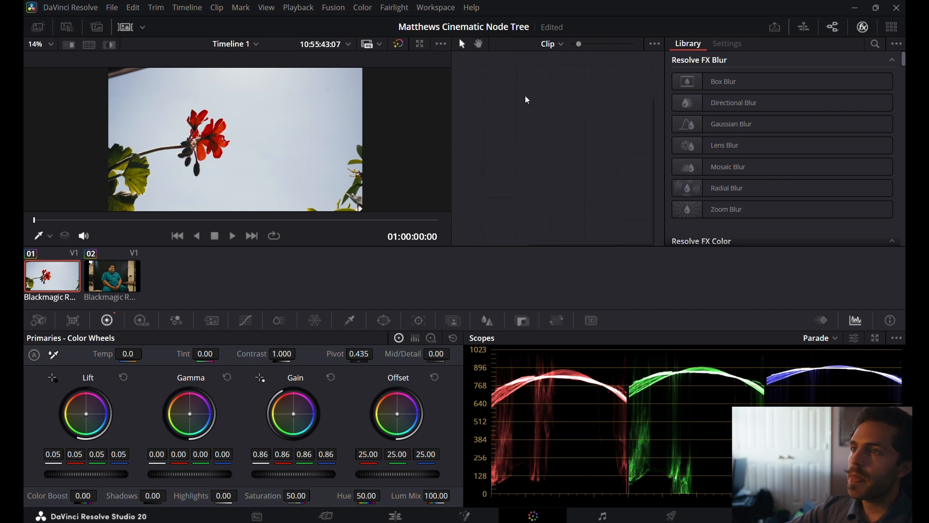
{"action": "left_click", "coordinate": [577, 44]}
{"action": "left_click_drag", "start_coordinate": [576, 45], "coordinate": [572, 44]}
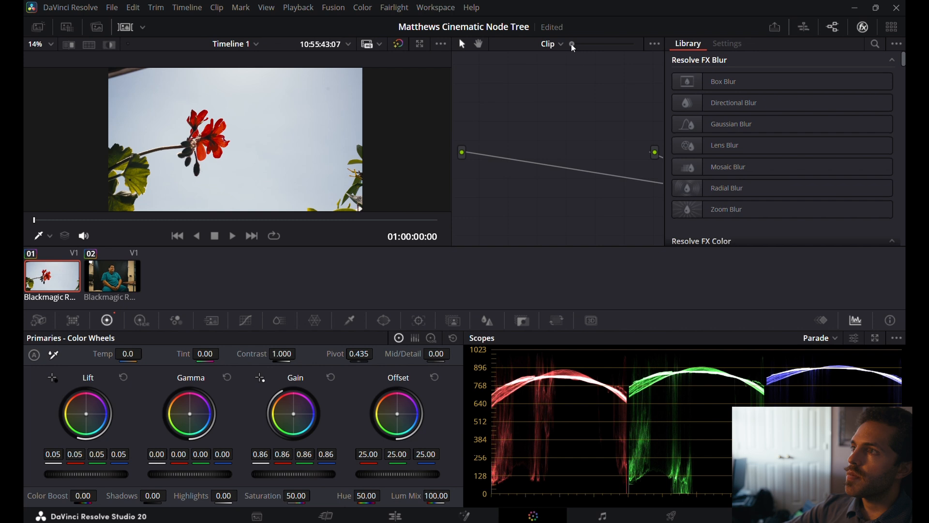
{"action": "scroll", "coordinate": [571, 116], "scroll_direction": "right", "scroll_amount": 8}
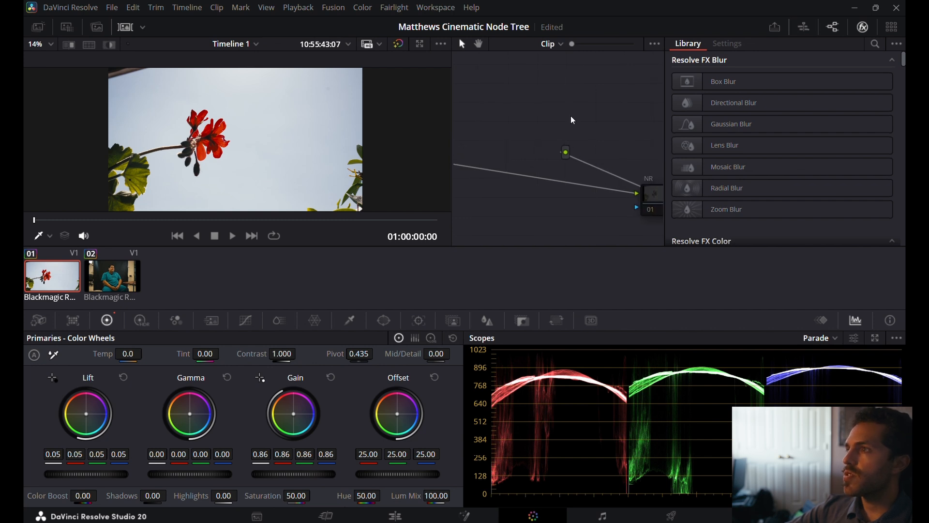
{"action": "scroll", "coordinate": [571, 115], "scroll_direction": "right", "scroll_amount": 10}
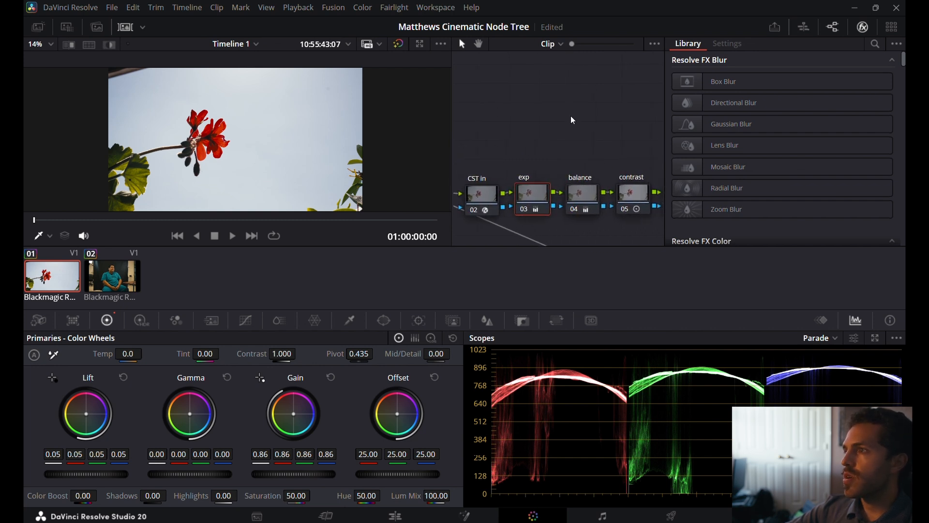
{"action": "scroll", "coordinate": [571, 115], "scroll_direction": "right", "scroll_amount": 4}
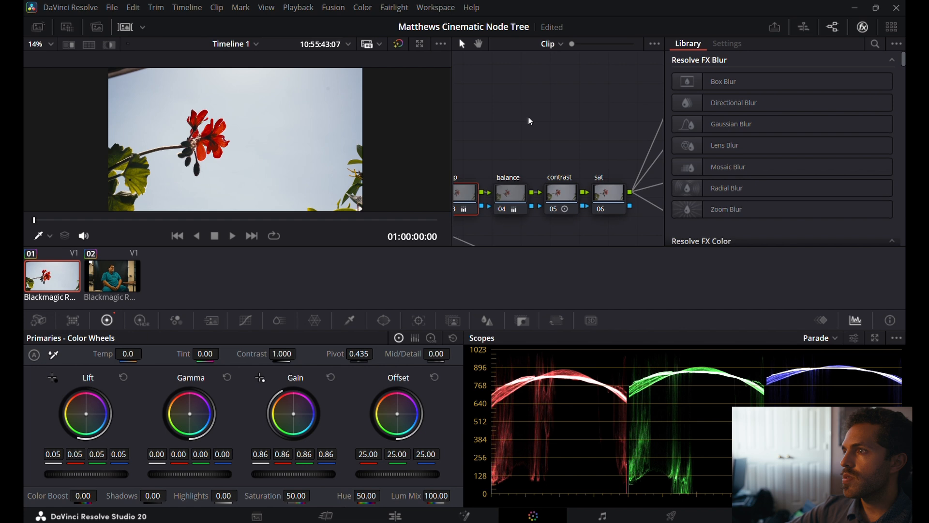
{"action": "left_click", "coordinate": [616, 196]}
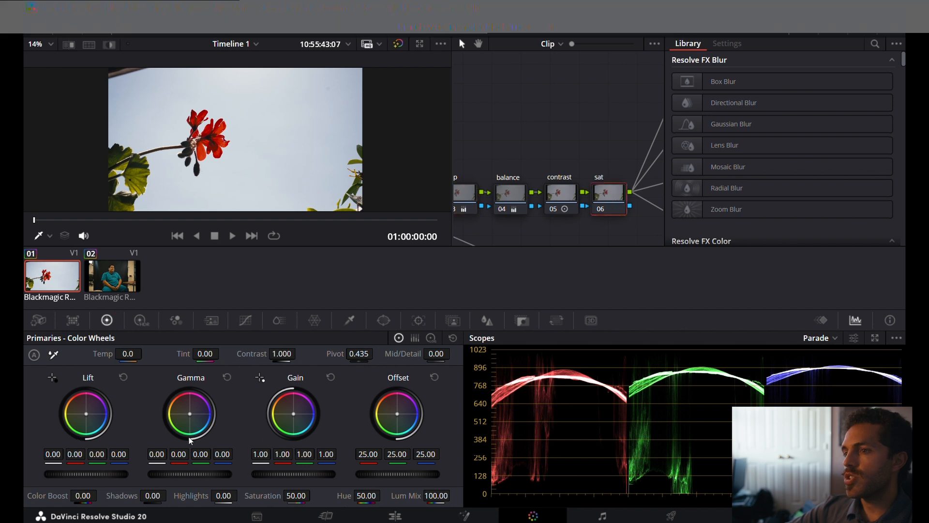
{"action": "right_click", "coordinate": [615, 193]}
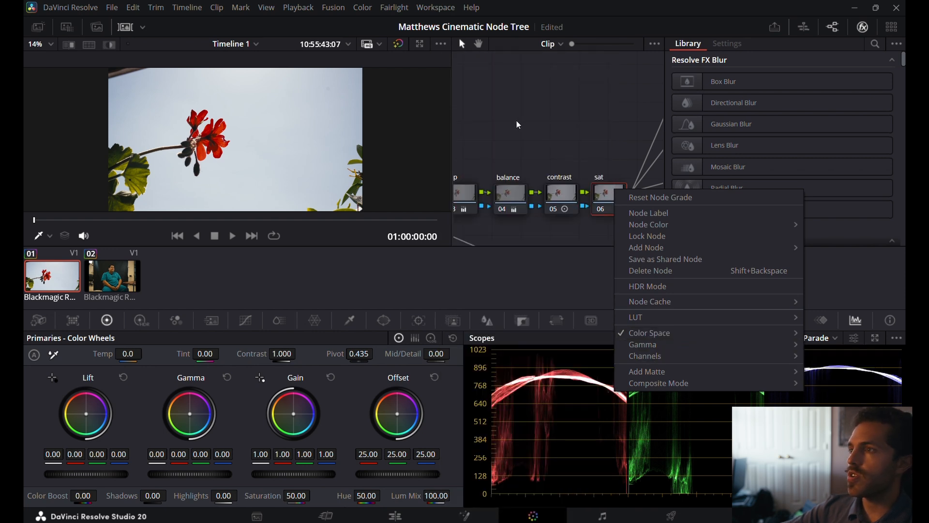
{"action": "left_click", "coordinate": [507, 132]}
{"action": "left_click_drag", "start_coordinate": [189, 474], "coordinate": [214, 469]}
Fit the image to the viewer to check the grade full screen, and save the project.
{"action": "scroll", "coordinate": [327, 139], "scroll_direction": "down", "scroll_amount": 3}
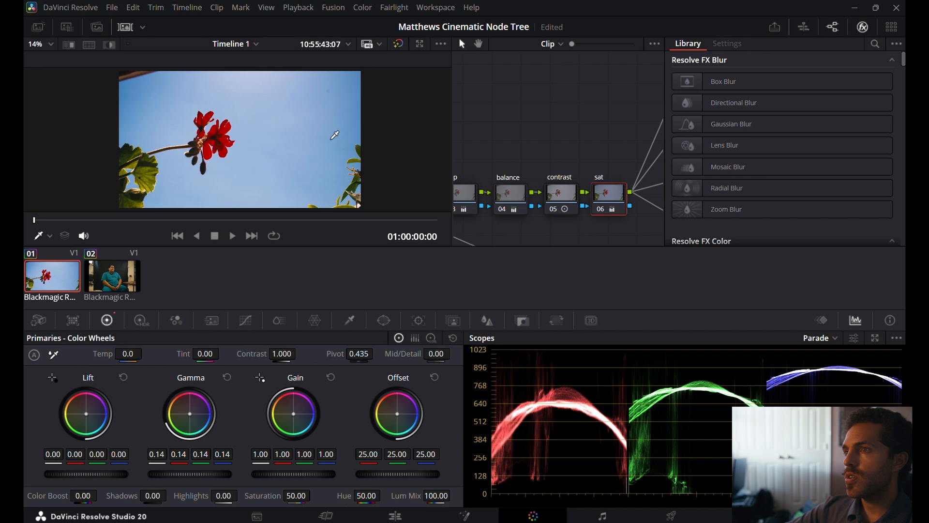
{"action": "left_click", "coordinate": [50, 44]}
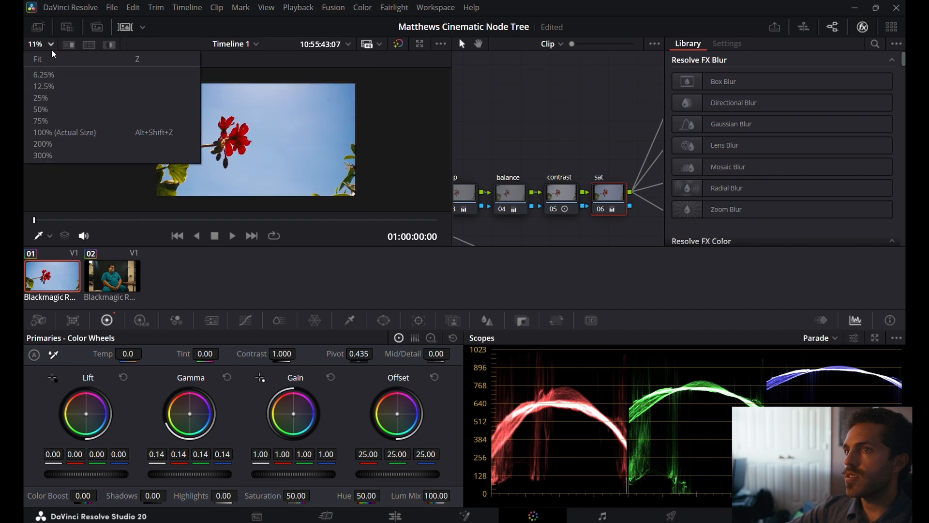
{"action": "left_click", "coordinate": [53, 59]}
{"action": "key", "text": "ctrl+f"}
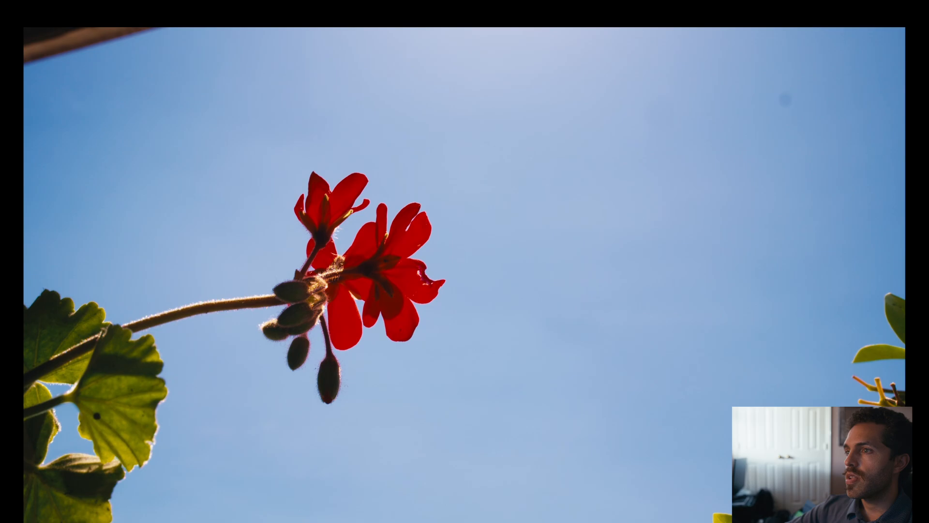
{"action": "key", "text": "Escape"}
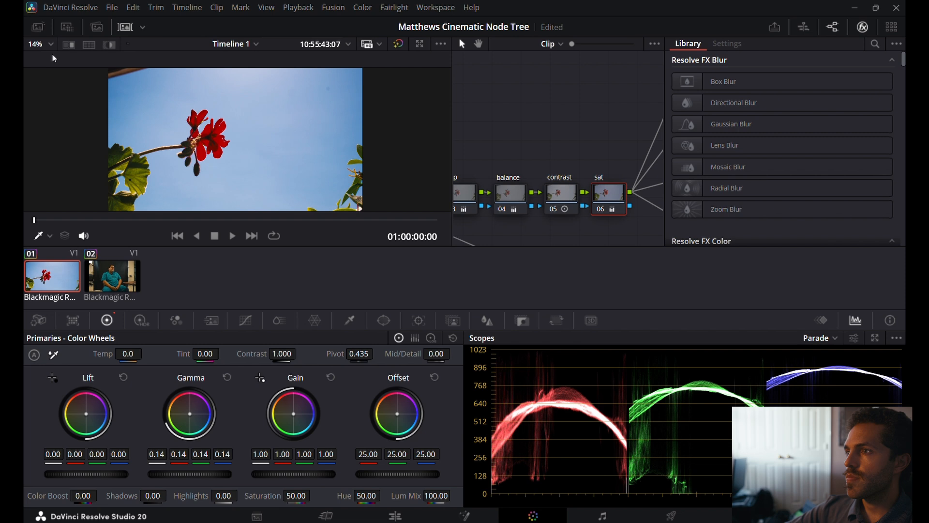
{"action": "key", "text": "ctrl+s"}
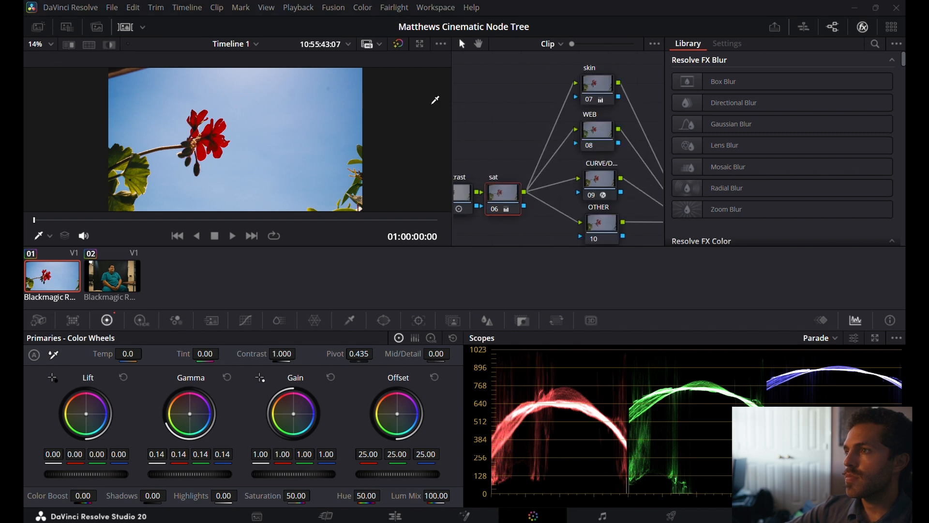
Sample the red flower petals with the HSL qualifier on the skin node and highlight the qualified area in the viewer.
{"action": "left_click", "coordinate": [600, 85]}
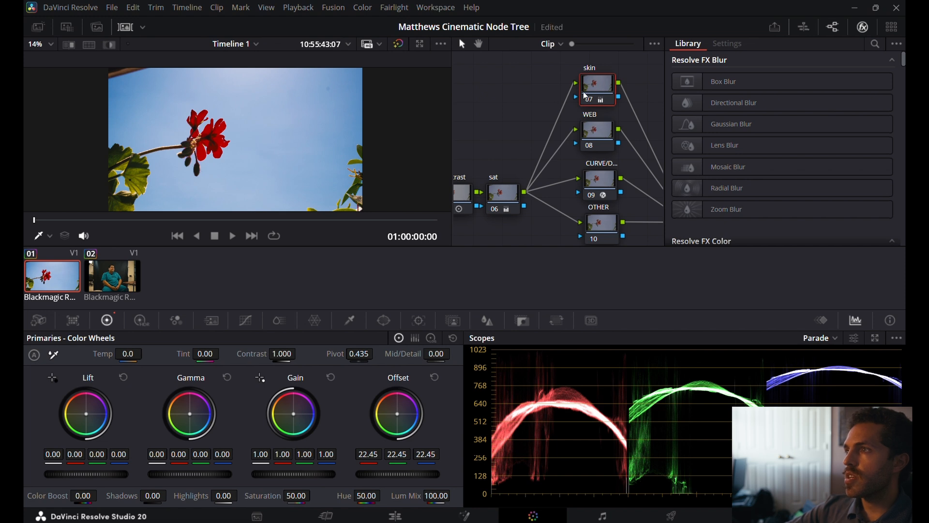
{"action": "left_click", "coordinate": [350, 319]}
{"action": "scroll", "coordinate": [208, 139], "scroll_direction": "up", "scroll_amount": 4}
{"action": "left_click", "coordinate": [198, 159]}
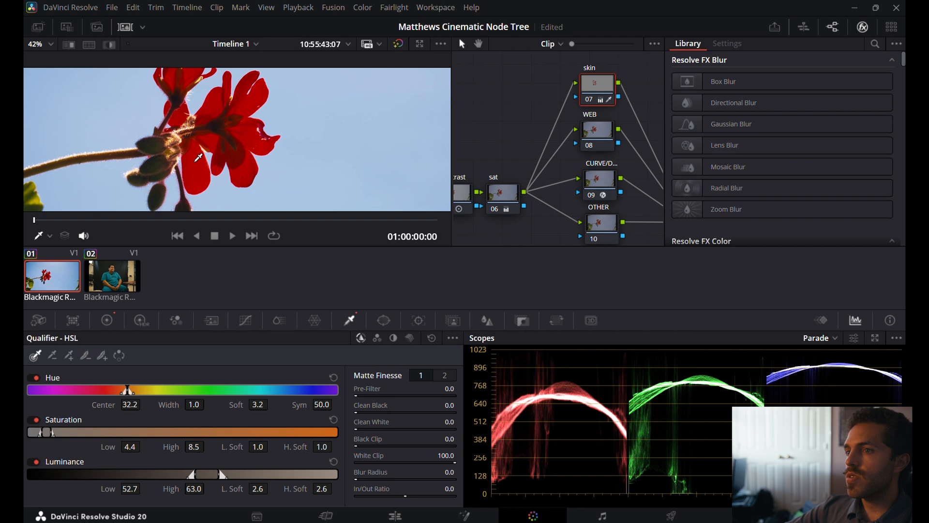
{"action": "left_click", "coordinate": [109, 44]}
{"action": "scroll", "coordinate": [248, 143], "scroll_direction": "up", "scroll_amount": 3}
{"action": "scroll", "coordinate": [247, 143], "scroll_direction": "down", "scroll_amount": 4}
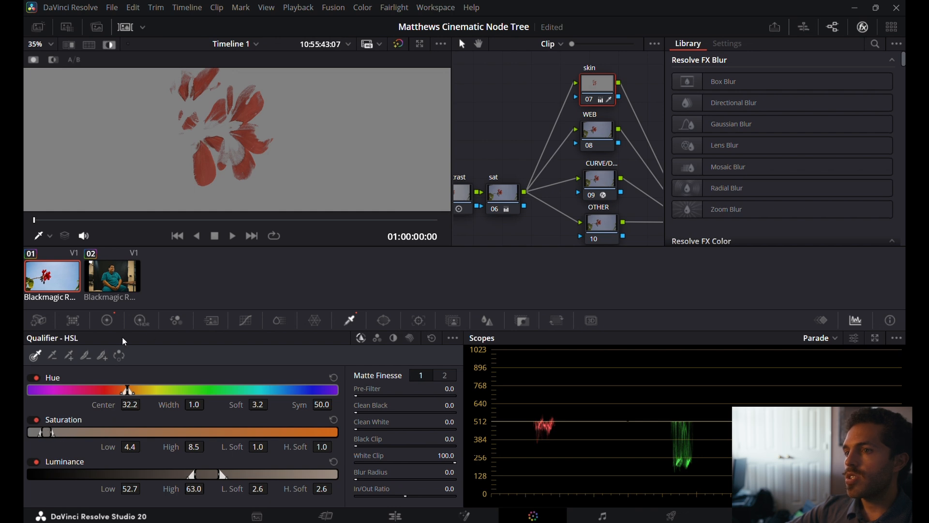
On the skin node, set Saturation to 81.00 and the qualifier's Saturation Low to 2.7, checking the highlighted petals.
{"action": "left_click", "coordinate": [111, 323]}
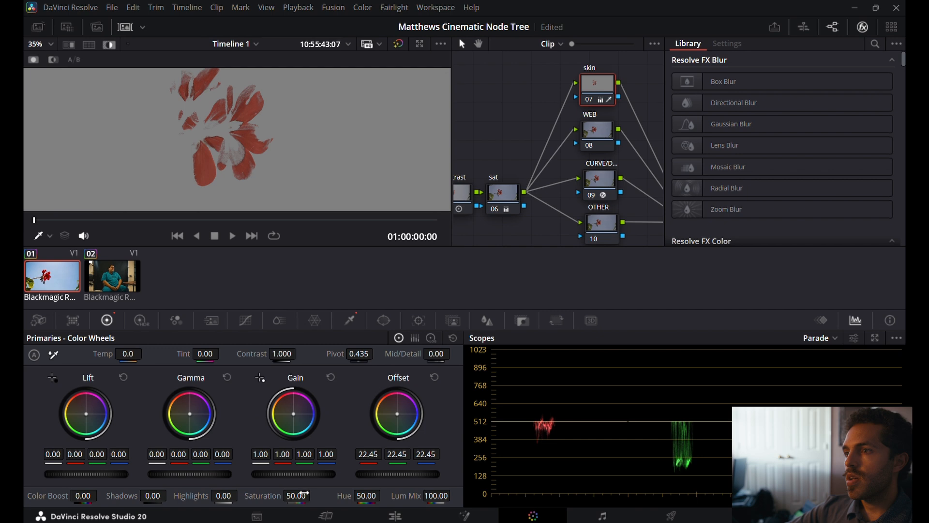
{"action": "left_click_drag", "start_coordinate": [296, 495], "coordinate": [314, 494]}
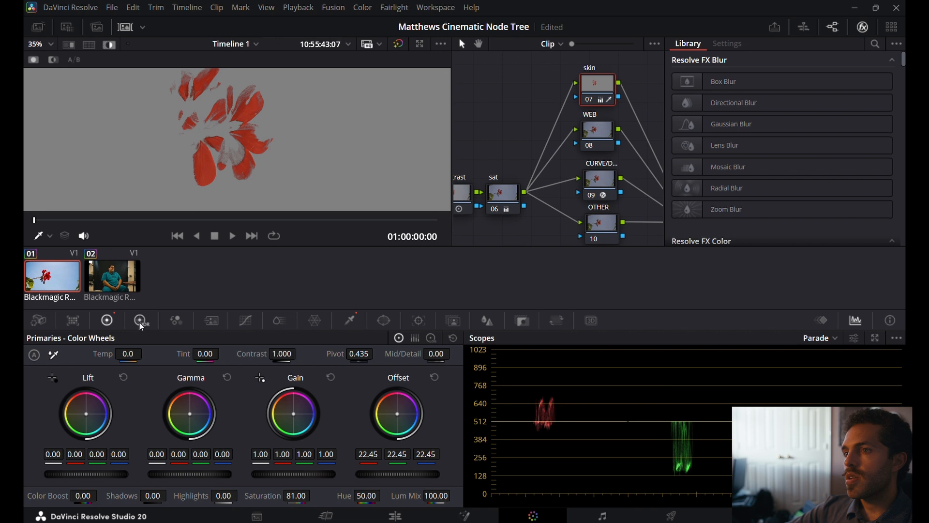
{"action": "left_click", "coordinate": [352, 322]}
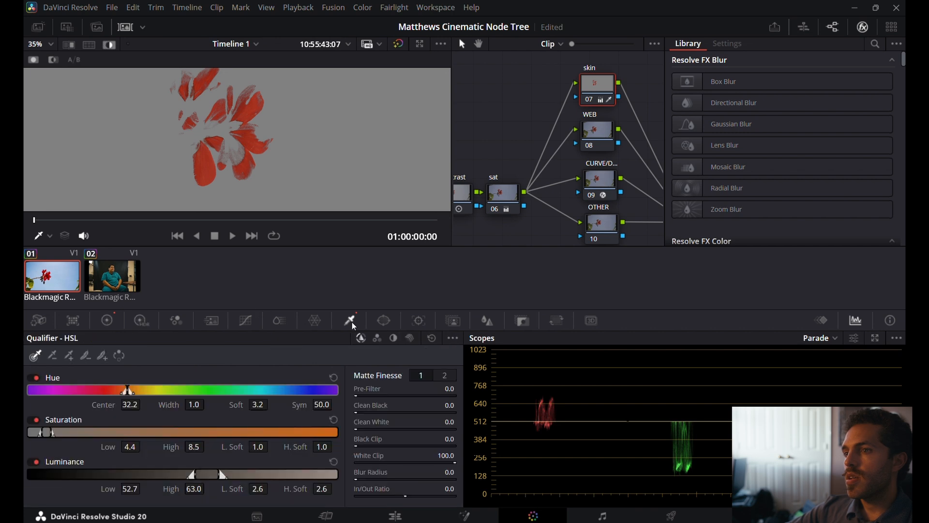
{"action": "left_click_drag", "start_coordinate": [43, 432], "coordinate": [36, 432]}
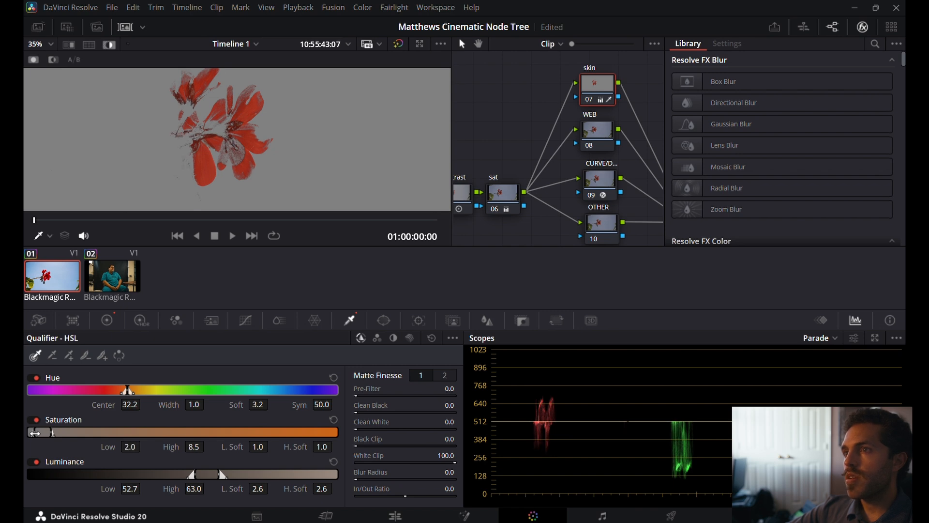
{"action": "left_click", "coordinate": [141, 195]}
{"action": "left_click_drag", "start_coordinate": [141, 196], "coordinate": [163, 151]}
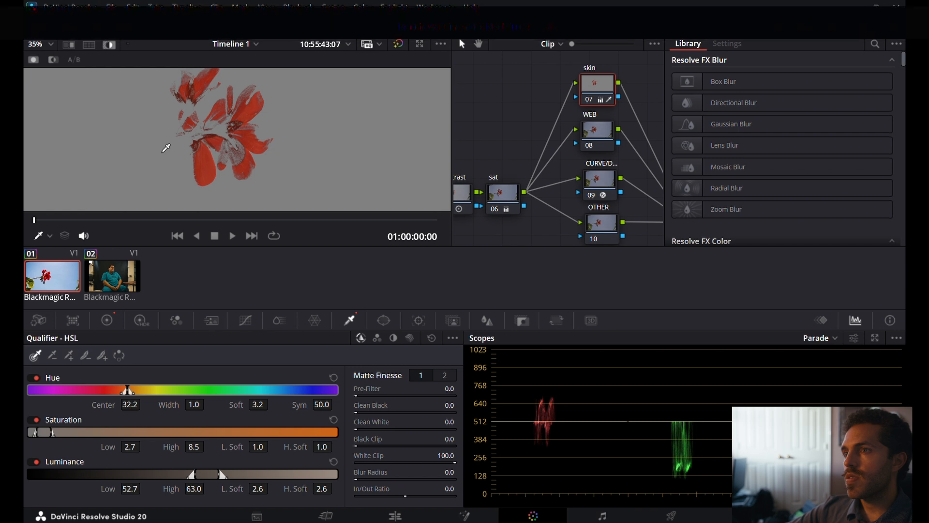
{"action": "scroll", "coordinate": [186, 137], "scroll_direction": "up", "scroll_amount": 3}
{"action": "scroll", "coordinate": [186, 138], "scroll_direction": "down", "scroll_amount": 5}
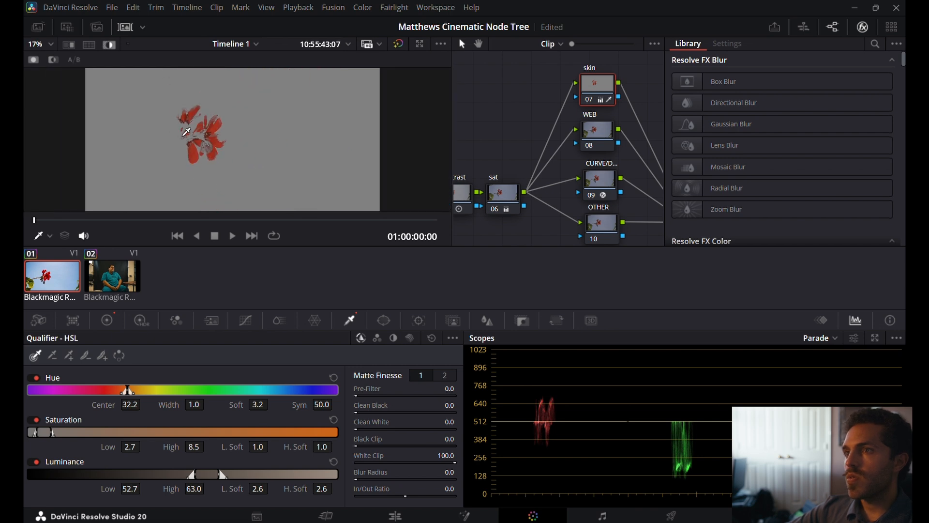
Turn off the qualifier highlight so the viewer shows the full graded image around the red flower.
{"action": "left_click", "coordinate": [112, 46]}
{"action": "left_click", "coordinate": [112, 46]}
{"action": "left_click", "coordinate": [112, 46]}
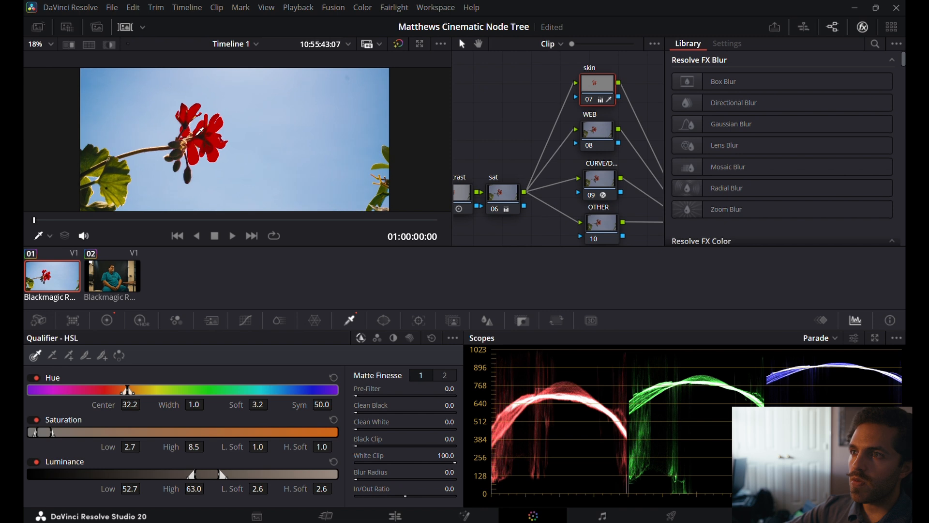
{"action": "scroll", "coordinate": [206, 130], "scroll_direction": "up", "scroll_amount": 3}
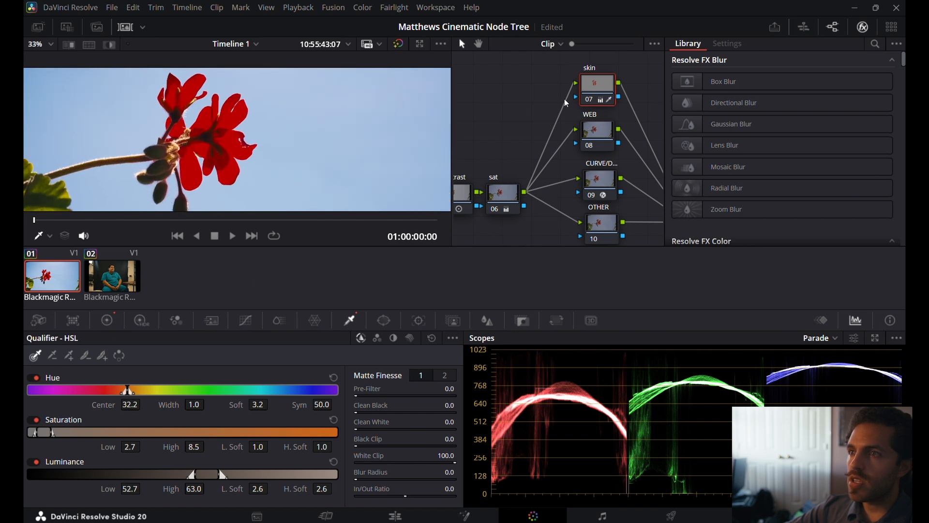
Compare the flower with the skin node disabled and enabled.
{"action": "left_click", "coordinate": [593, 105]}
{"action": "left_click", "coordinate": [594, 106]}
{"action": "left_click", "coordinate": [595, 107]}
{"action": "left_click", "coordinate": [594, 106]}
{"action": "left_click", "coordinate": [594, 107]}
{"action": "left_click", "coordinate": [594, 106]}
{"action": "left_click", "coordinate": [594, 106]}
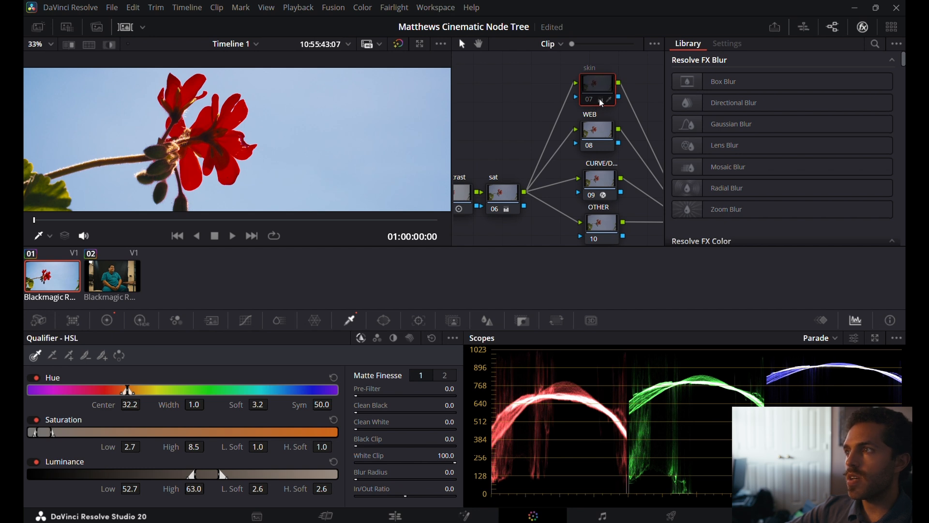
Reset the HSL qualifier and all primary color adjustments on the skin node.
{"action": "left_click", "coordinate": [432, 339]}
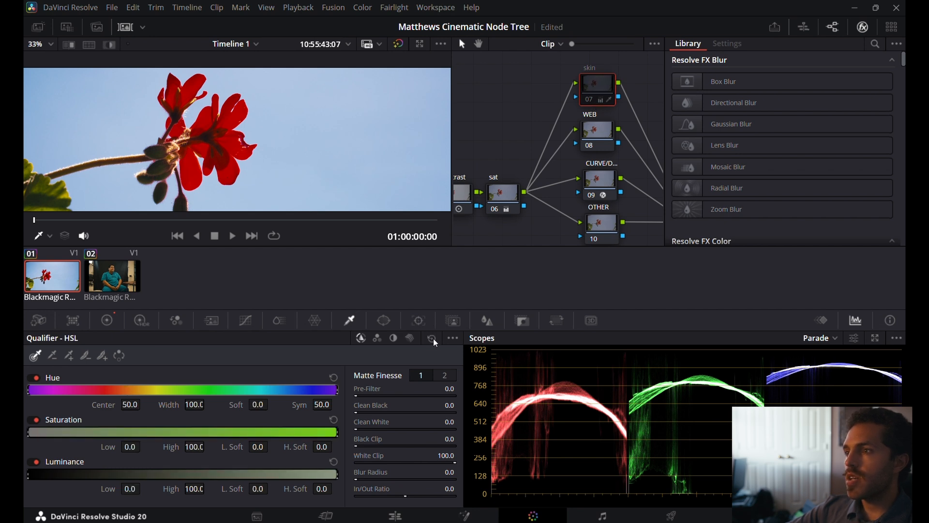
{"action": "left_click", "coordinate": [118, 323]}
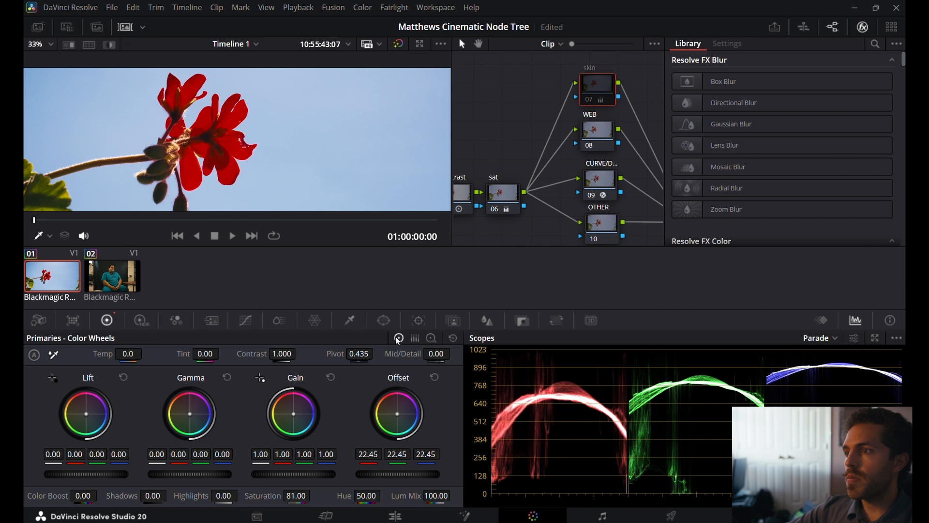
{"action": "left_click", "coordinate": [430, 339]}
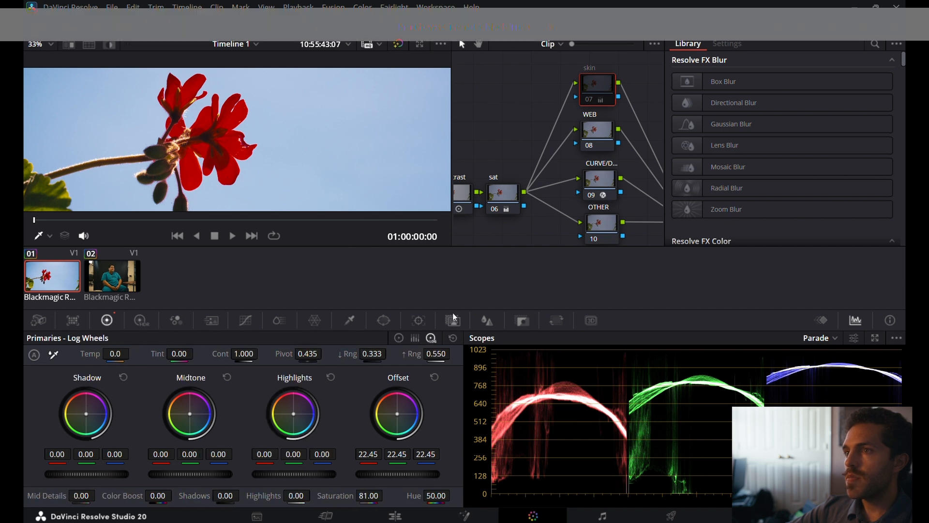
{"action": "left_click", "coordinate": [402, 338]}
{"action": "left_click", "coordinate": [451, 341]}
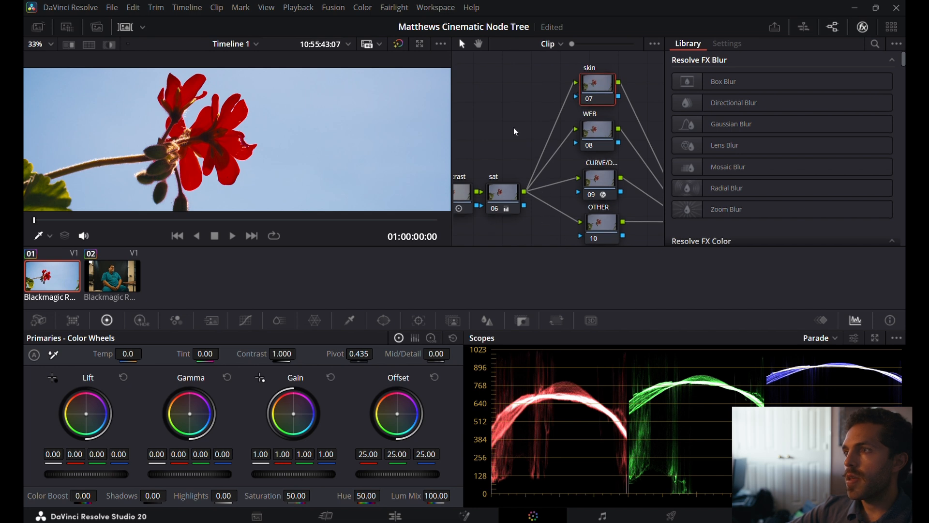
On the WEB node, set the hue-saturation Color Warper's grid to a hue resolution of 24 and a saturation resolution of 16.
{"action": "left_click", "coordinate": [592, 135]}
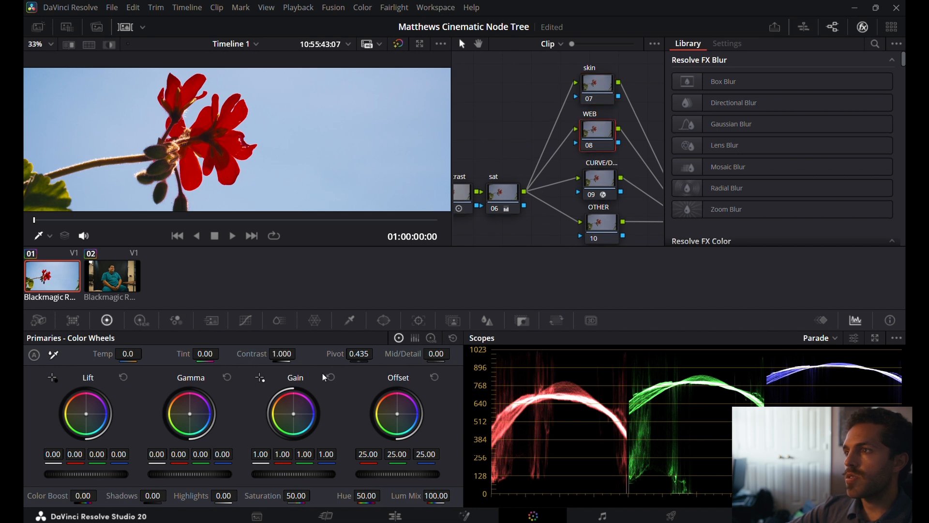
{"action": "left_click", "coordinate": [315, 321]}
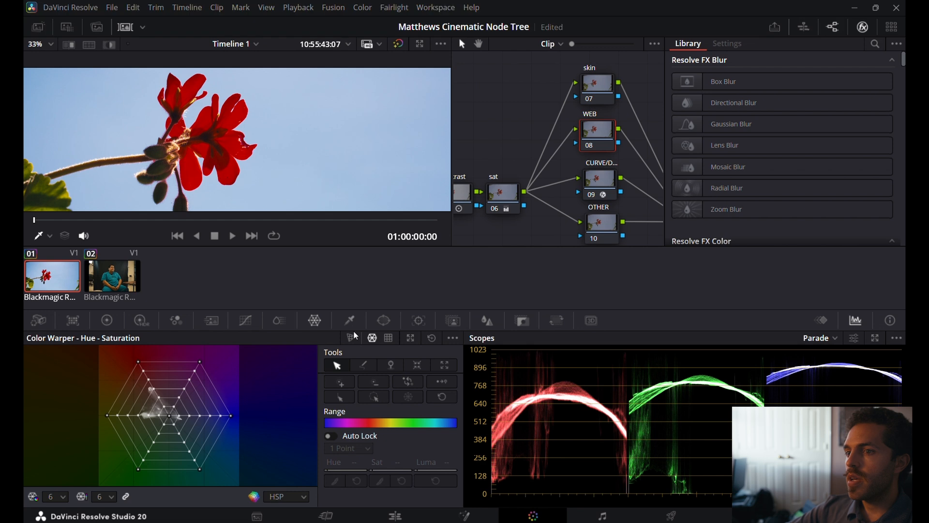
{"action": "left_click", "coordinate": [108, 497]}
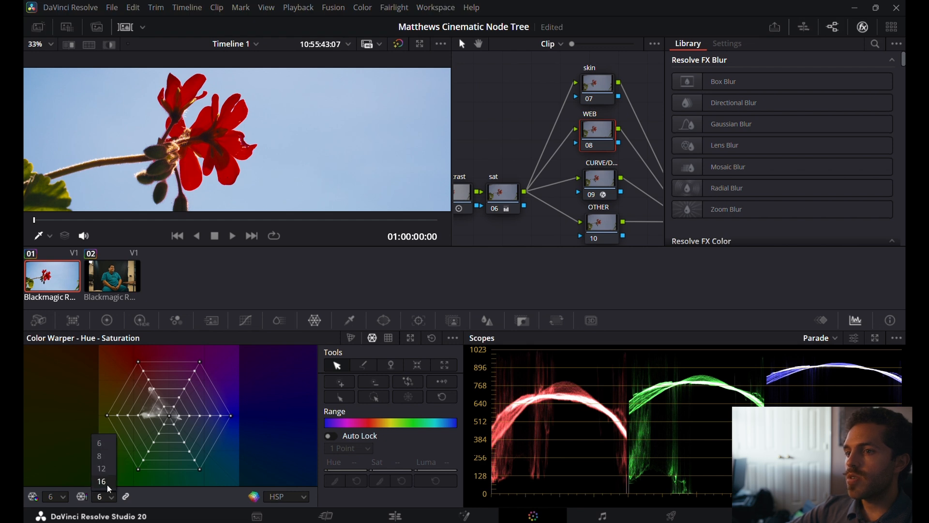
{"action": "left_click", "coordinate": [101, 482]}
{"action": "left_click", "coordinate": [56, 496]}
{"action": "left_click", "coordinate": [56, 485]}
Try warping the red of the lower petal with the Color Warper directly in the image, and reset the warp.
{"action": "scroll", "coordinate": [175, 166], "scroll_direction": "up", "scroll_amount": 3}
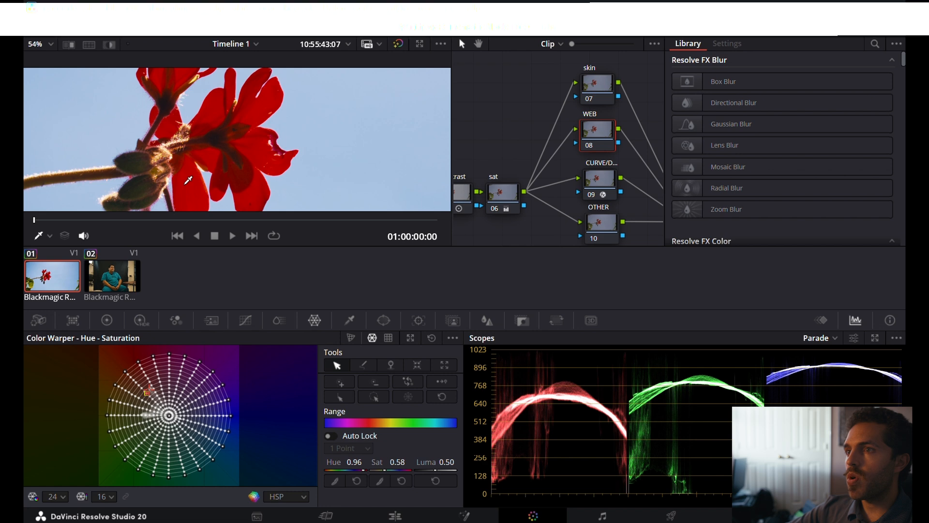
{"action": "mouse_move", "coordinate": [189, 180]}
{"action": "left_mouse_down"}
{"action": "mouse_move", "coordinate": [170, 146]}
{"action": "mouse_move", "coordinate": [223, 207]}
{"action": "mouse_move", "coordinate": [259, 187]}
{"action": "mouse_move", "coordinate": [266, 166]}
{"action": "mouse_move", "coordinate": [183, 176]}
{"action": "left_mouse_up"}
{"action": "left_click", "coordinate": [430, 337]}
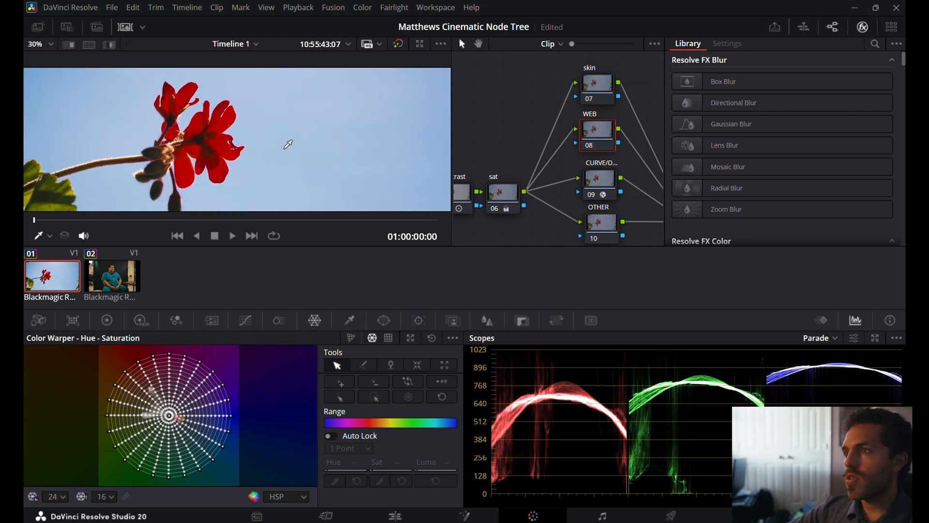
{"action": "scroll", "coordinate": [289, 145], "scroll_direction": "down", "scroll_amount": 3}
{"action": "scroll", "coordinate": [279, 149], "scroll_direction": "up", "scroll_amount": 8}
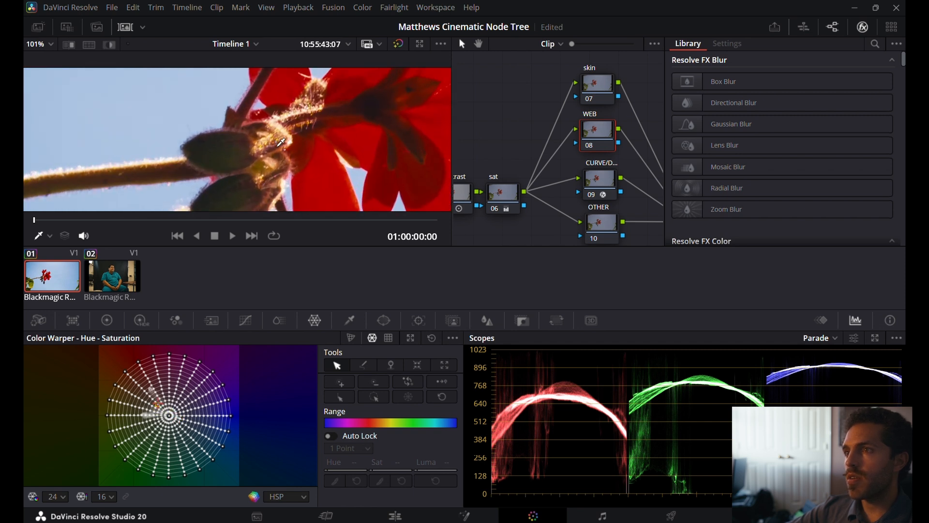
Cool the image by setting the balance node's color temperature to -50.0.
{"action": "left_click", "coordinate": [501, 195]}
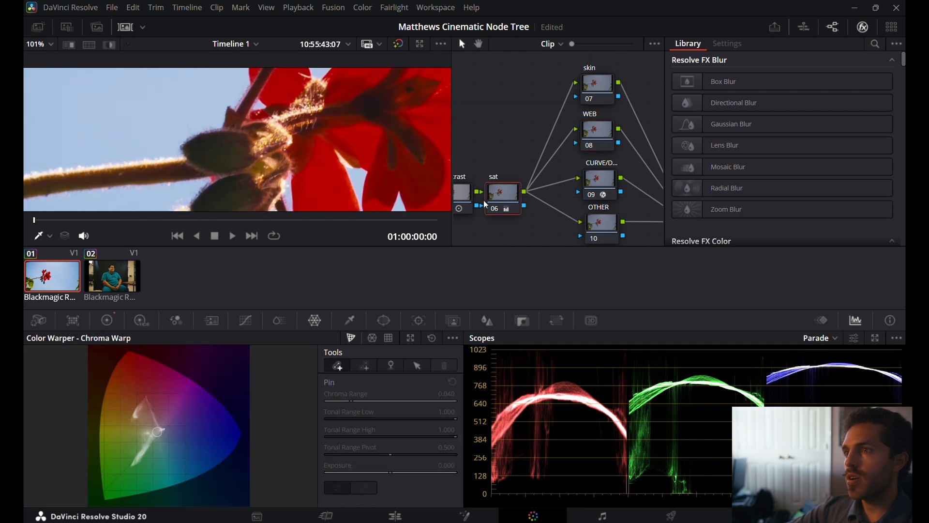
{"action": "left_click", "coordinate": [107, 321]}
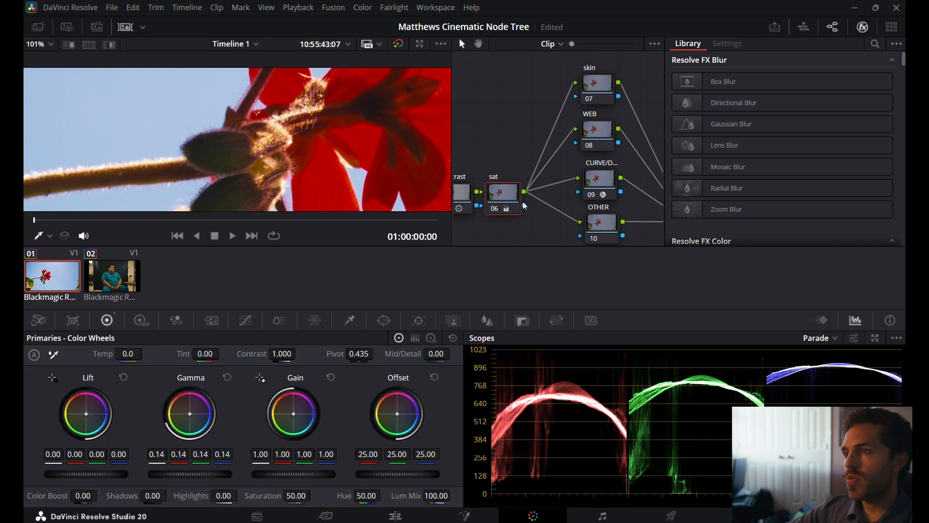
{"action": "left_click_drag", "start_coordinate": [481, 158], "coordinate": [481, 160]}
{"action": "scroll", "coordinate": [481, 158], "scroll_direction": "left", "scroll_amount": 5}
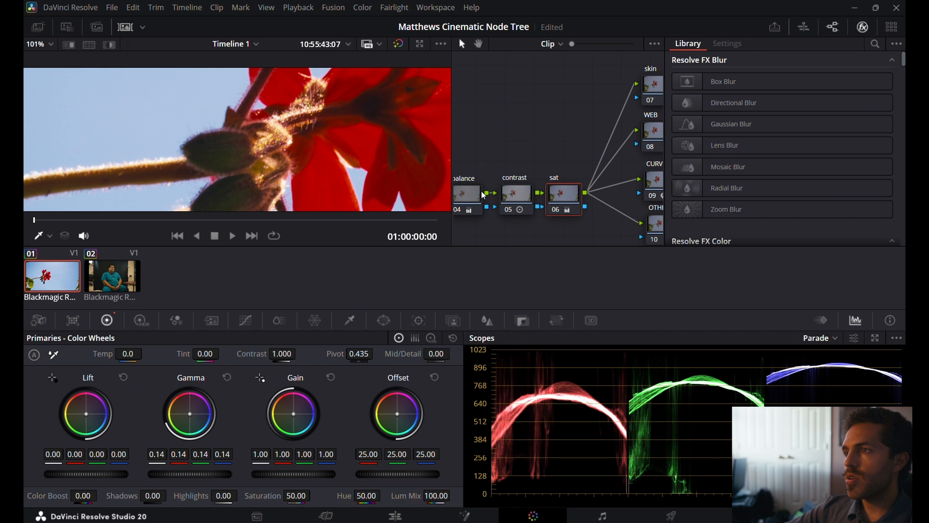
{"action": "left_click", "coordinate": [468, 203]}
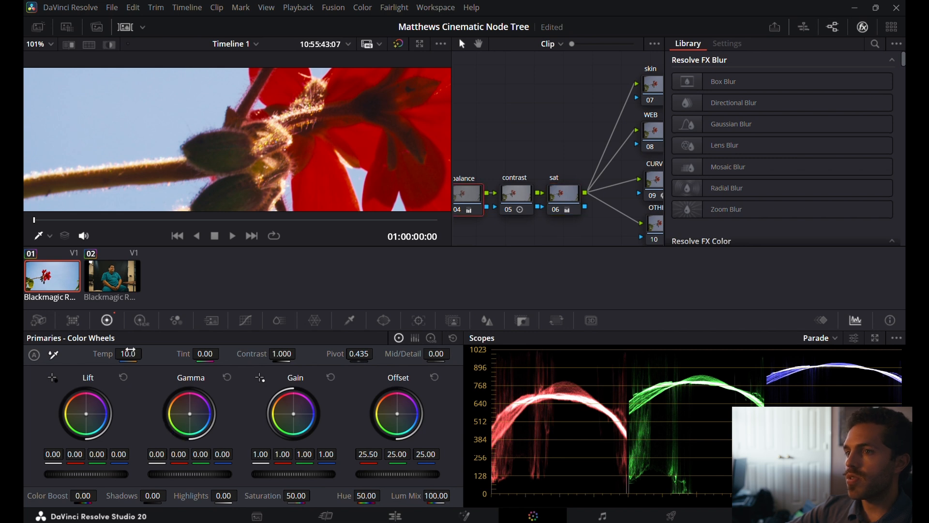
{"action": "mouse_move", "coordinate": [128, 354]}
{"action": "left_mouse_down"}
{"action": "mouse_move", "coordinate": [109, 354]}
{"action": "mouse_move", "coordinate": [123, 354]}
{"action": "left_mouse_up"}
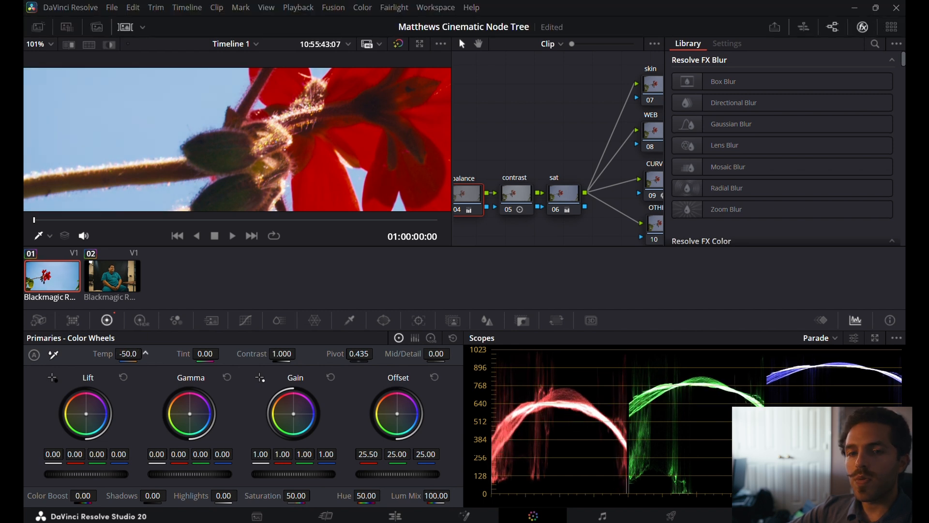
{"action": "scroll", "coordinate": [204, 153], "scroll_direction": "down", "scroll_amount": 5}
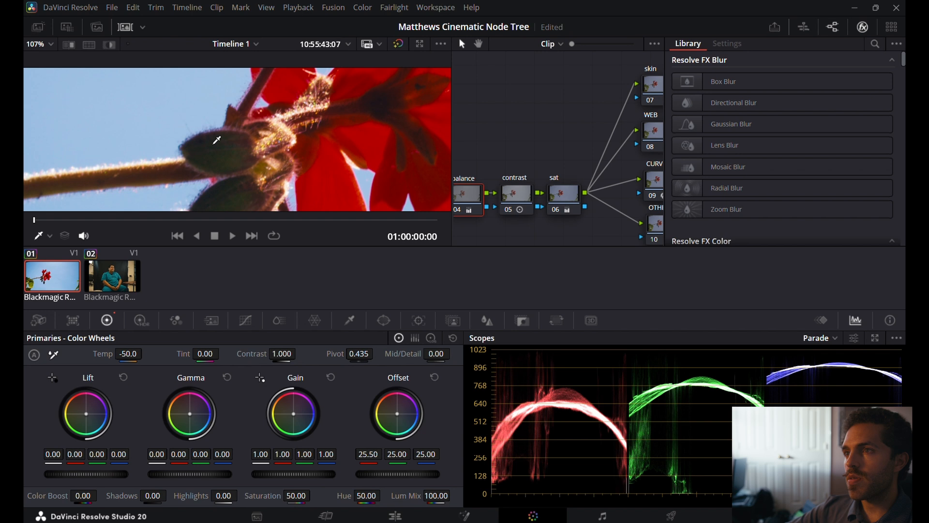
{"action": "scroll", "coordinate": [217, 140], "scroll_direction": "down", "scroll_amount": 3}
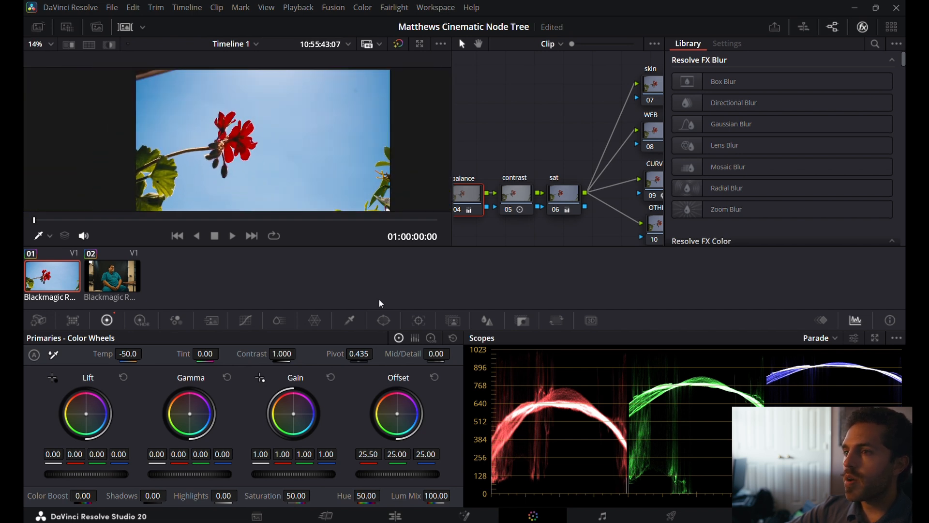
Try a custom S-curve on node 09 with raised highlights and lowered shadows, and reset the curves.
{"action": "scroll", "coordinate": [570, 160], "scroll_direction": "right", "scroll_amount": 5}
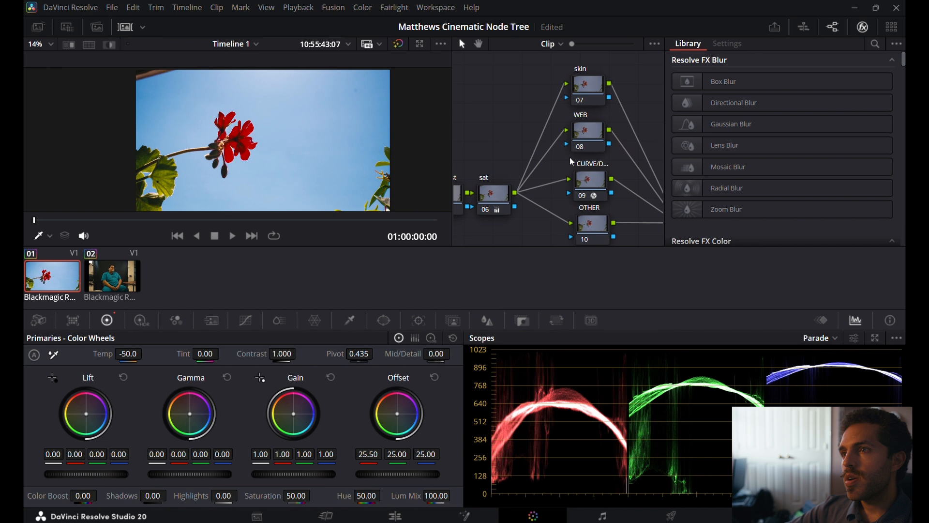
{"action": "scroll", "coordinate": [570, 158], "scroll_direction": "right", "scroll_amount": 4}
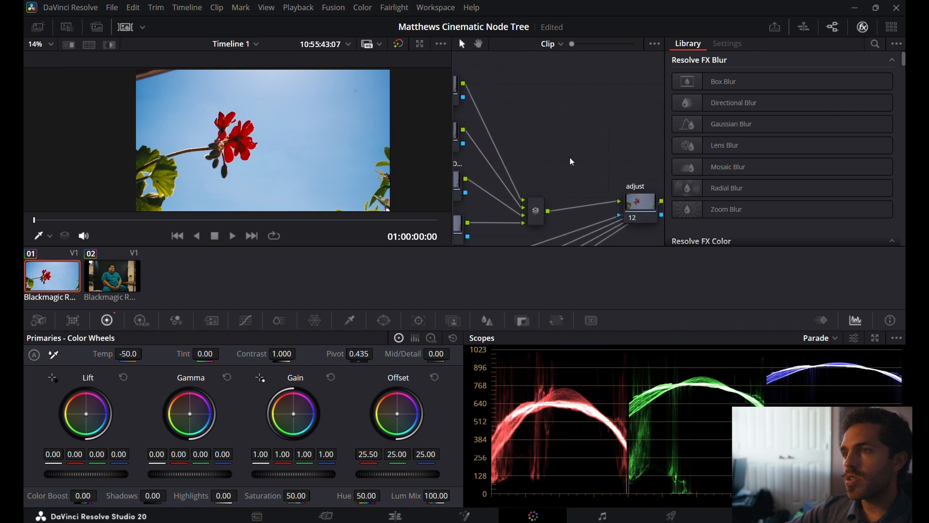
{"action": "scroll", "coordinate": [564, 113], "scroll_direction": "left", "scroll_amount": 1}
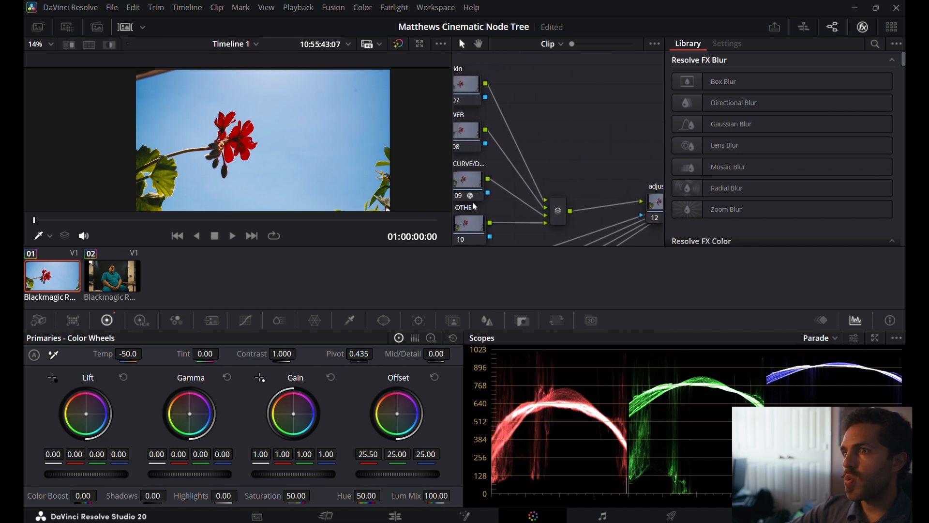
{"action": "scroll", "coordinate": [547, 133], "scroll_direction": "left", "scroll_amount": 1}
{"action": "left_click", "coordinate": [477, 185]}
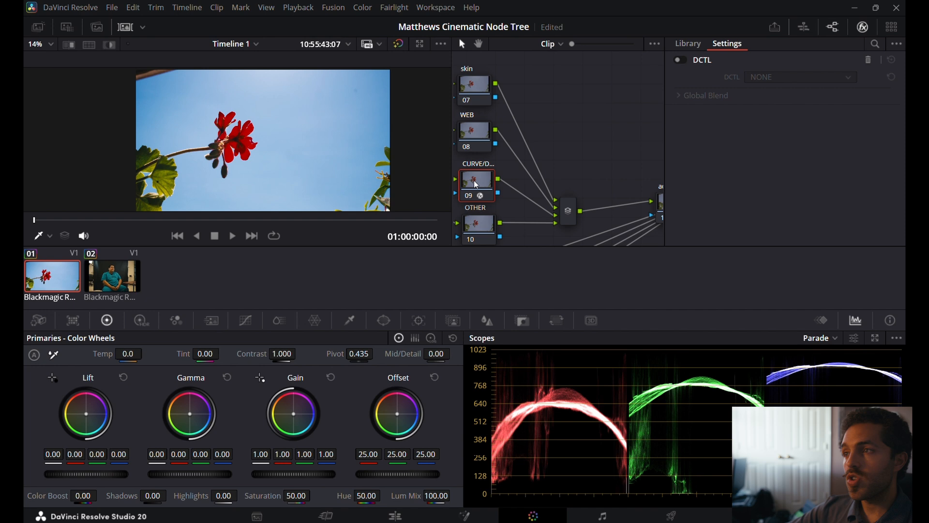
{"action": "left_click", "coordinate": [246, 321]}
{"action": "mouse_move", "coordinate": [263, 388]}
{"action": "left_mouse_down"}
{"action": "mouse_move", "coordinate": [246, 376]}
{"action": "mouse_move", "coordinate": [254, 404]}
{"action": "mouse_move", "coordinate": [251, 382]}
{"action": "left_mouse_up"}
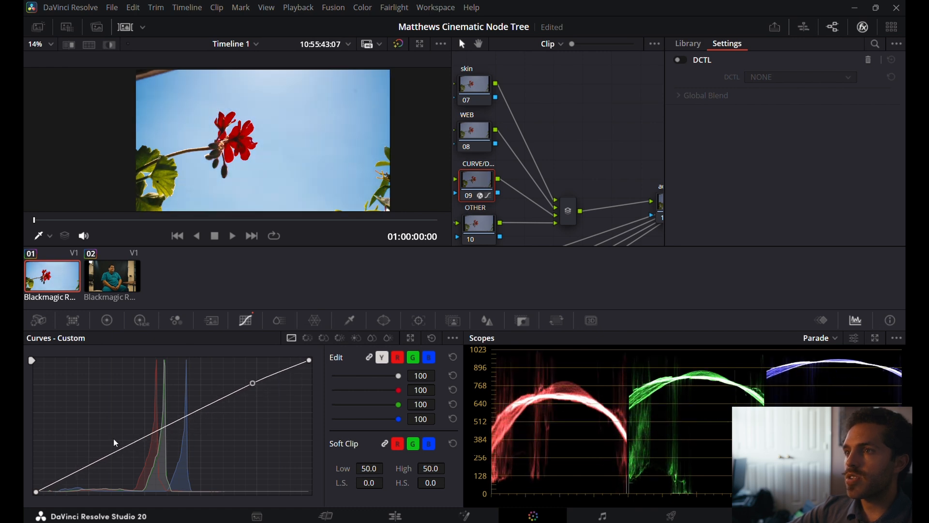
{"action": "left_click_drag", "start_coordinate": [101, 457], "coordinate": [111, 476]}
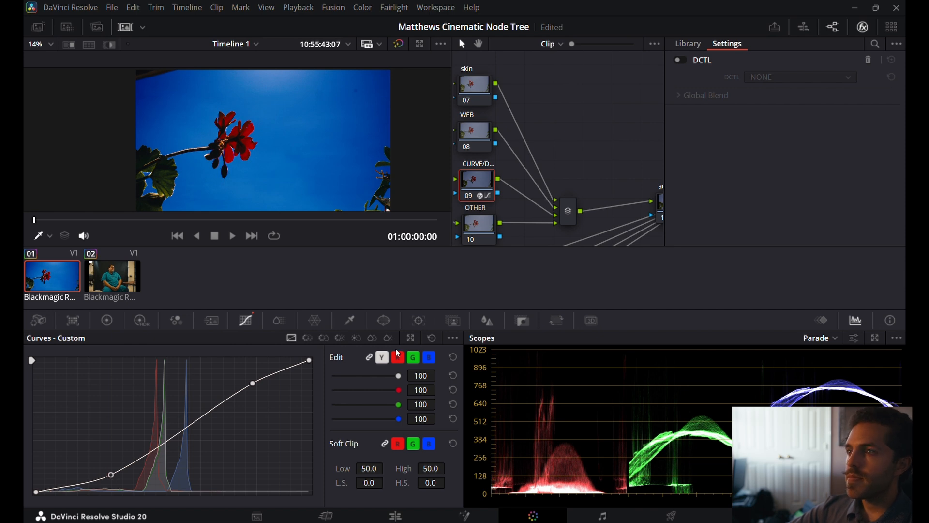
{"action": "left_click", "coordinate": [434, 338]}
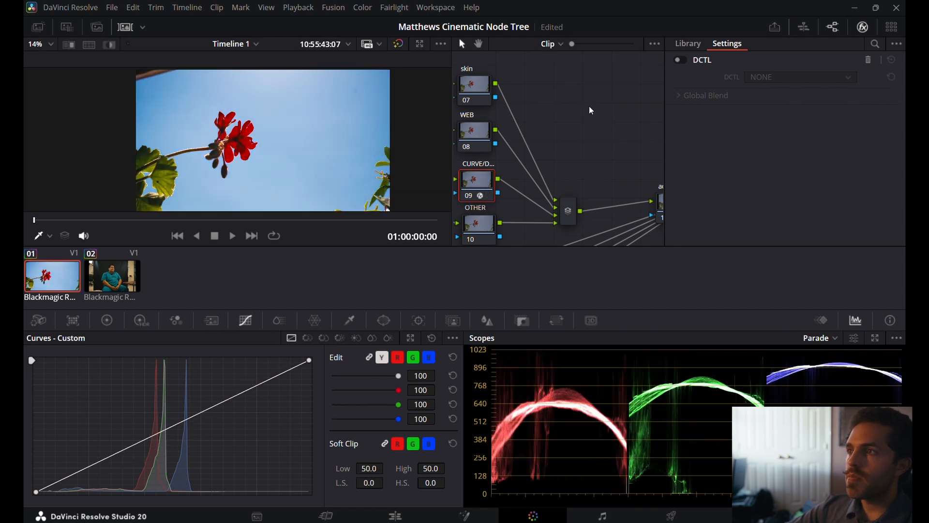
Add a linear power window to the PW 1 node.
{"action": "scroll", "coordinate": [589, 107], "scroll_direction": "down", "scroll_amount": 3}
{"action": "scroll", "coordinate": [589, 107], "scroll_direction": "left", "scroll_amount": 5}
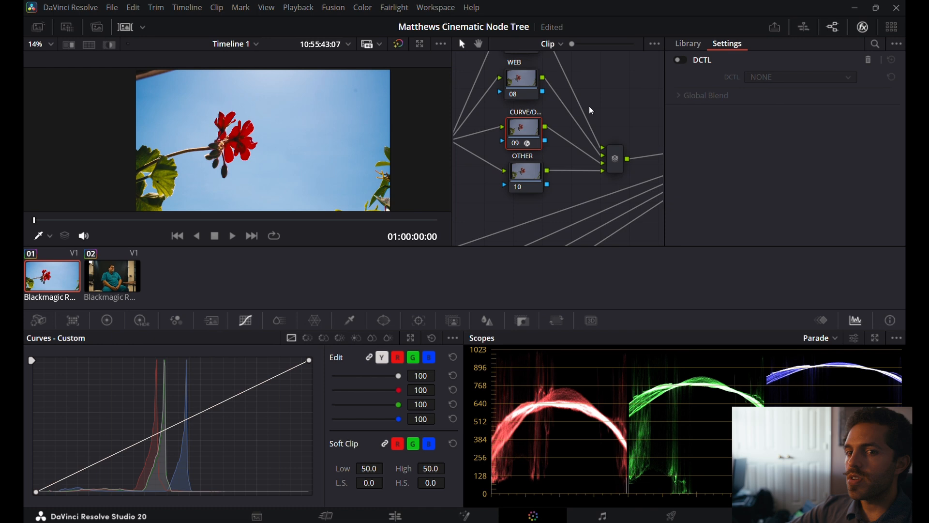
{"action": "scroll", "coordinate": [588, 106], "scroll_direction": "left", "scroll_amount": 3}
{"action": "scroll", "coordinate": [492, 224], "scroll_direction": "left", "scroll_amount": 5}
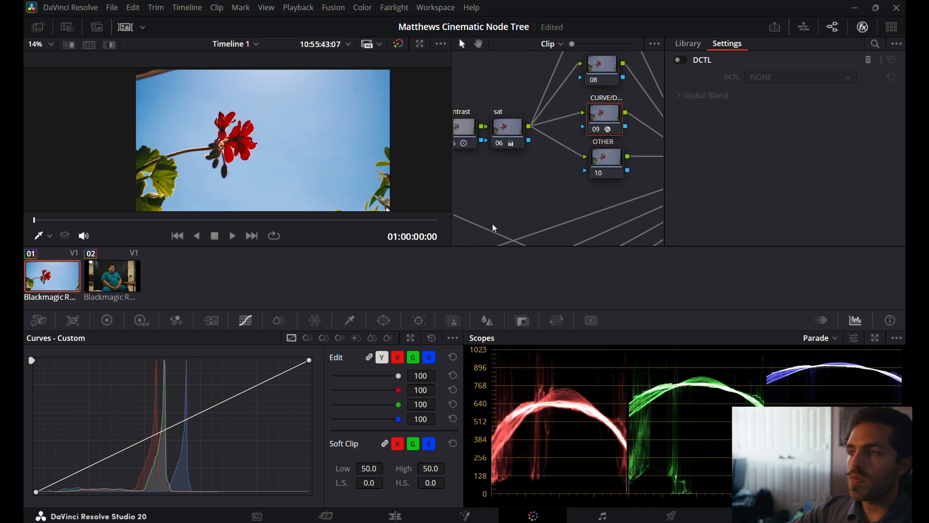
{"action": "scroll", "coordinate": [492, 224], "scroll_direction": "down", "scroll_amount": 10}
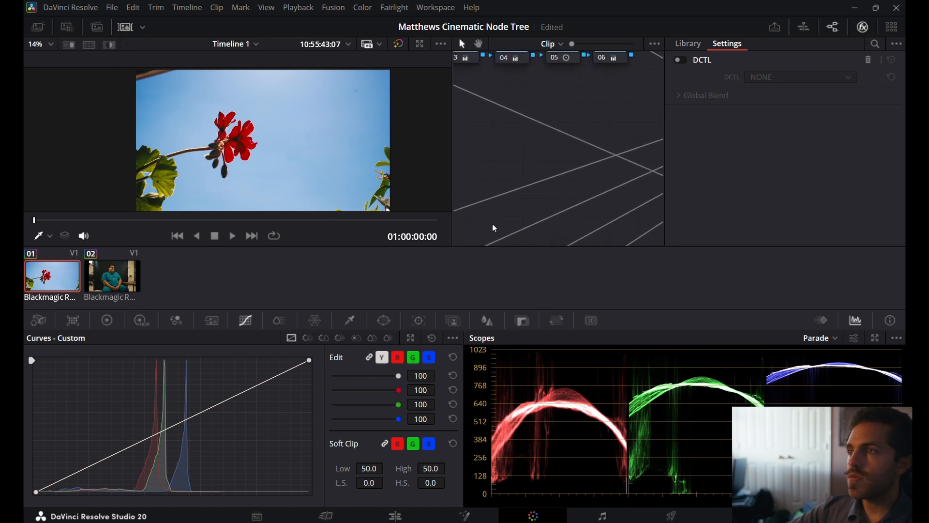
{"action": "scroll", "coordinate": [492, 224], "scroll_direction": "down", "scroll_amount": 5}
{"action": "scroll", "coordinate": [493, 223], "scroll_direction": "left", "scroll_amount": 3}
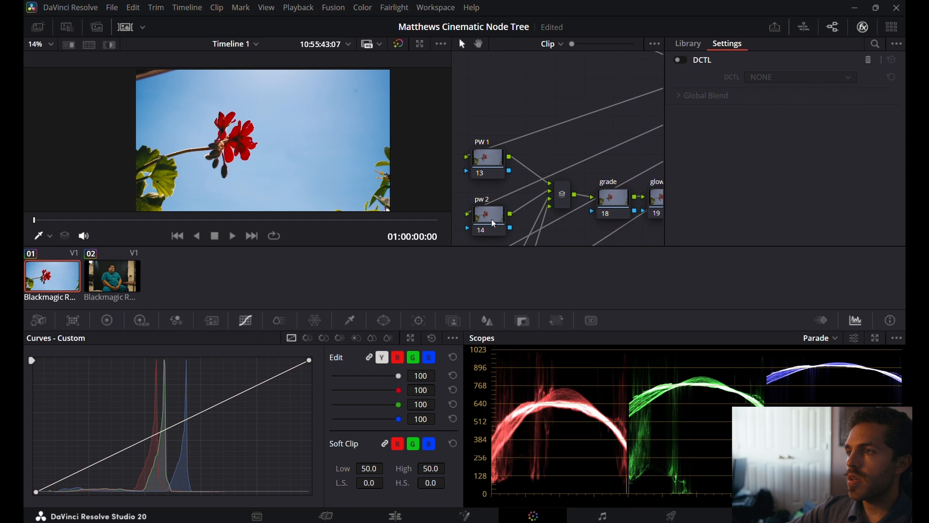
{"action": "left_click", "coordinate": [486, 162]}
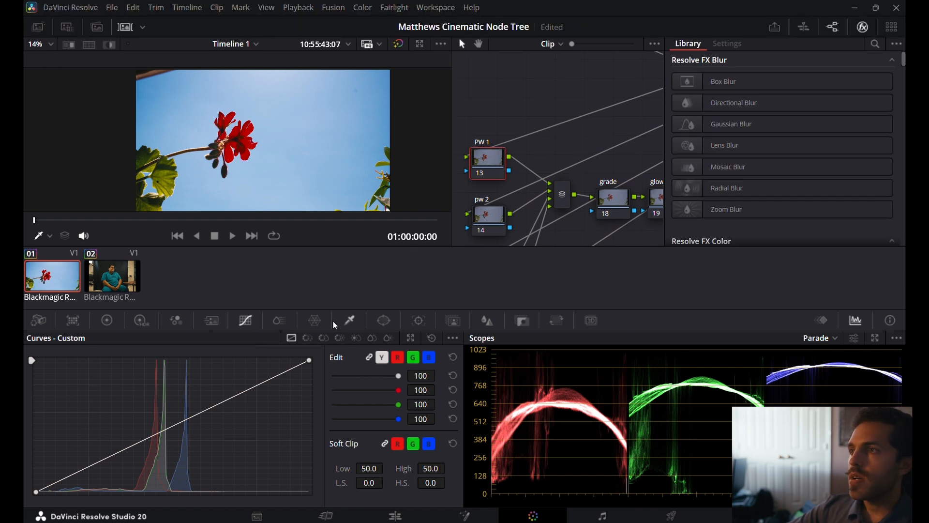
{"action": "left_click", "coordinate": [385, 321]}
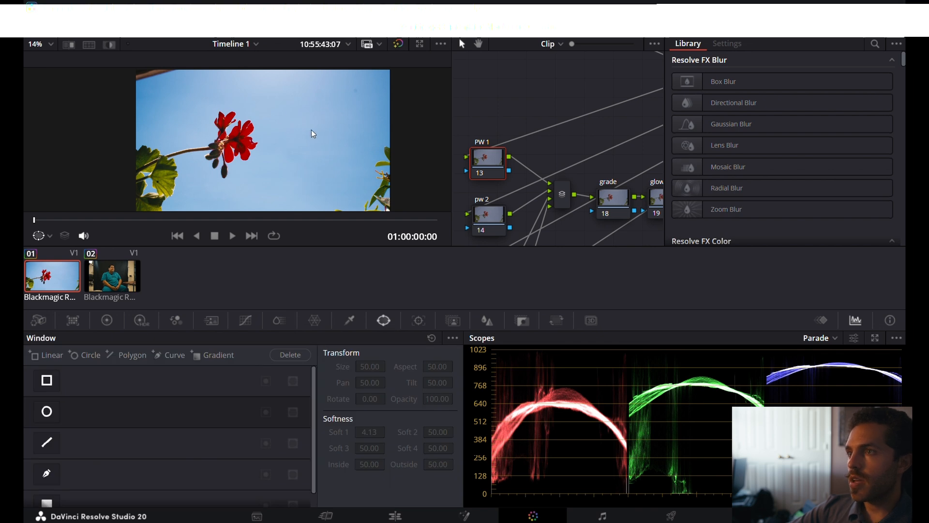
{"action": "left_click", "coordinate": [47, 381]}
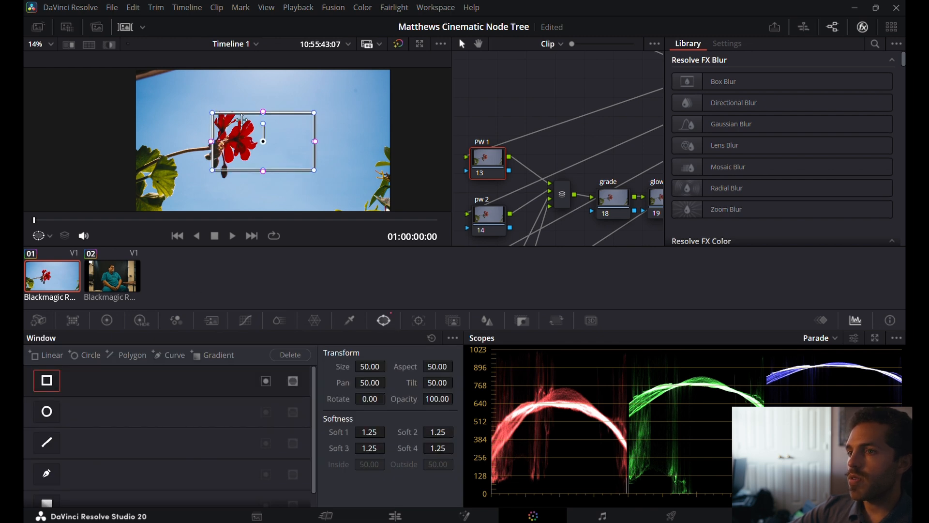
Stretch the window's corners past the frame sides and raise its lower edge so it covers only the upper sky.
{"action": "left_click_drag", "start_coordinate": [215, 116], "coordinate": [127, 66]}
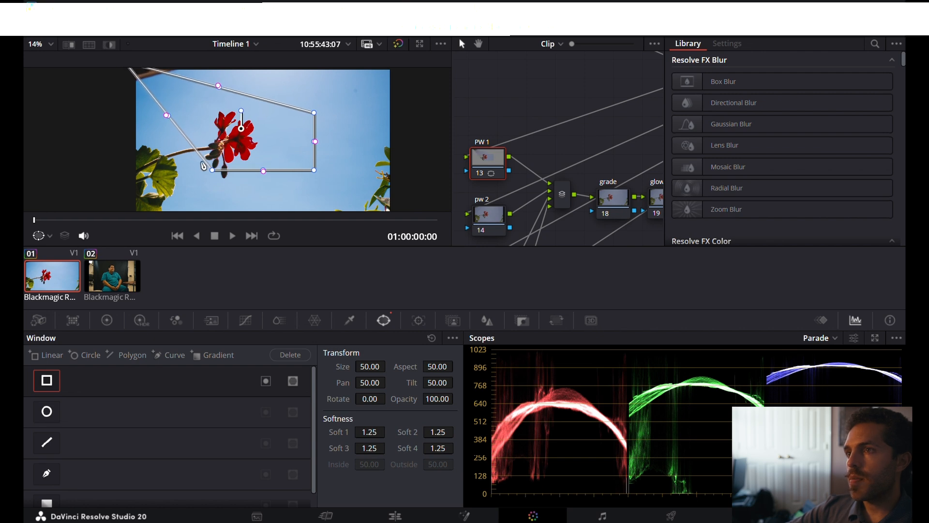
{"action": "left_click_drag", "start_coordinate": [212, 170], "coordinate": [133, 113]}
{"action": "left_click_drag", "start_coordinate": [320, 115], "coordinate": [404, 63]}
{"action": "left_click_drag", "start_coordinate": [317, 175], "coordinate": [405, 99]}
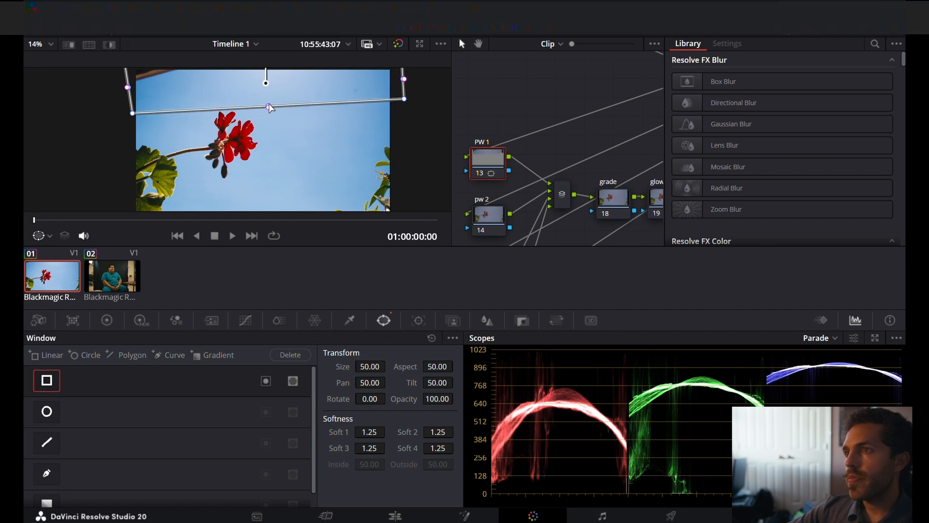
{"action": "left_click_drag", "start_coordinate": [269, 109], "coordinate": [269, 96]}
Feather the window's lower edge to a Soft 4 of 8.30 and realign its two left corners just outside the frame.
{"action": "scroll", "coordinate": [269, 98], "scroll_direction": "down", "scroll_amount": 12}
{"action": "scroll", "coordinate": [269, 99], "scroll_direction": "up", "scroll_amount": 11}
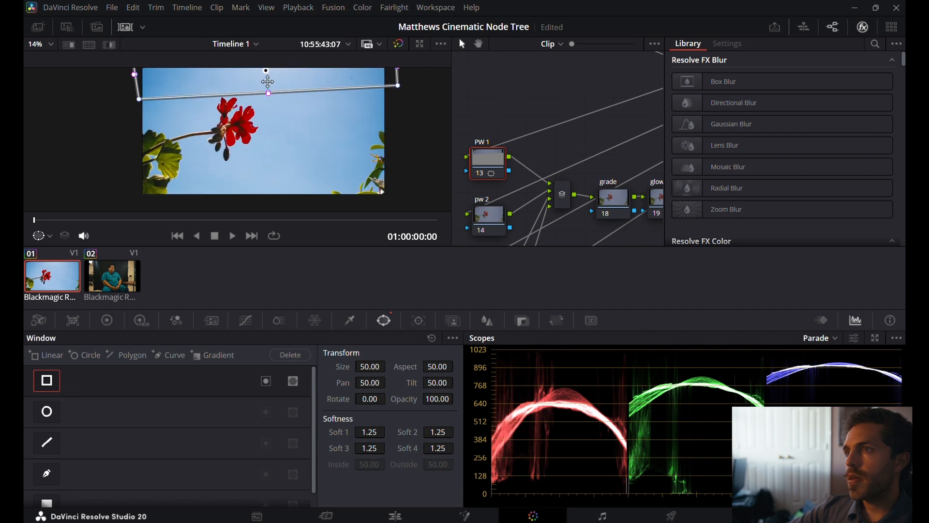
{"action": "scroll", "coordinate": [268, 82], "scroll_direction": "up", "scroll_amount": 8}
{"action": "left_click_drag", "start_coordinate": [276, 139], "coordinate": [278, 170]}
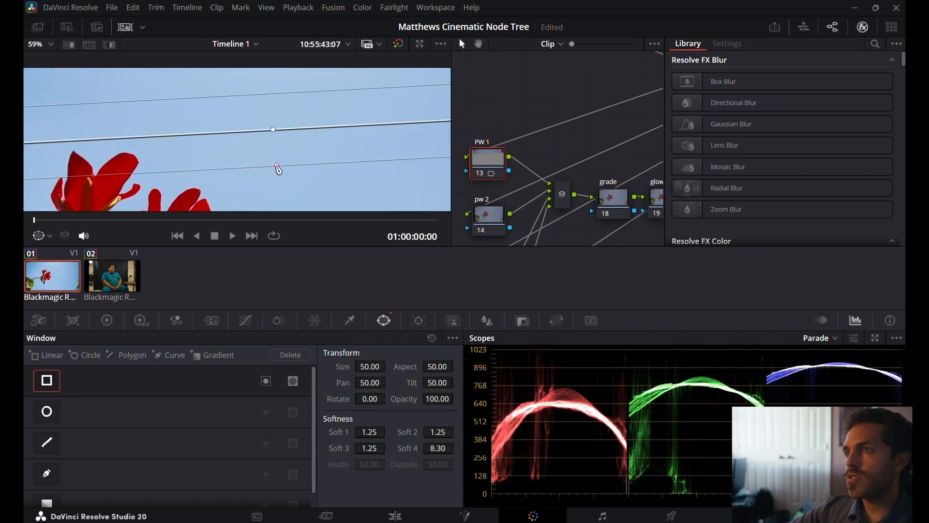
{"action": "scroll", "coordinate": [278, 169], "scroll_direction": "down", "scroll_amount": 8}
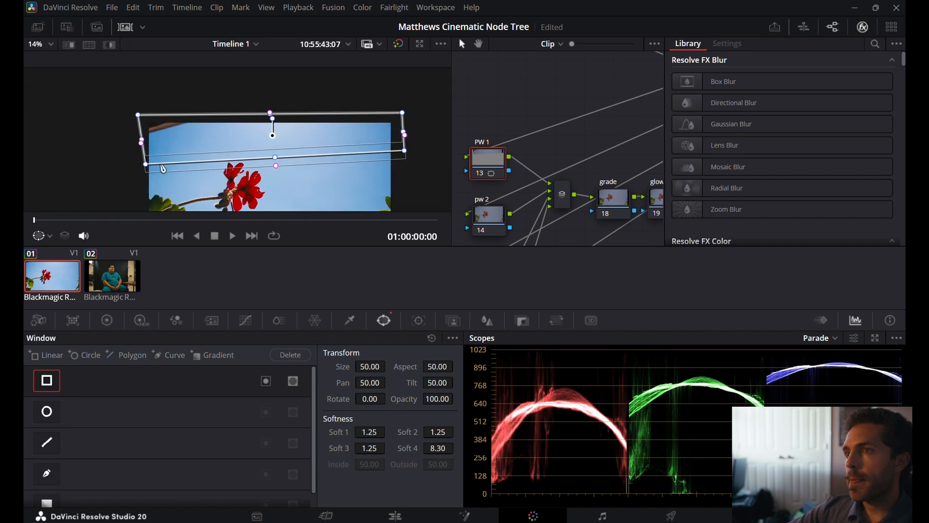
{"action": "left_click_drag", "start_coordinate": [146, 165], "coordinate": [146, 151]}
{"action": "left_click_drag", "start_coordinate": [139, 115], "coordinate": [146, 116]}
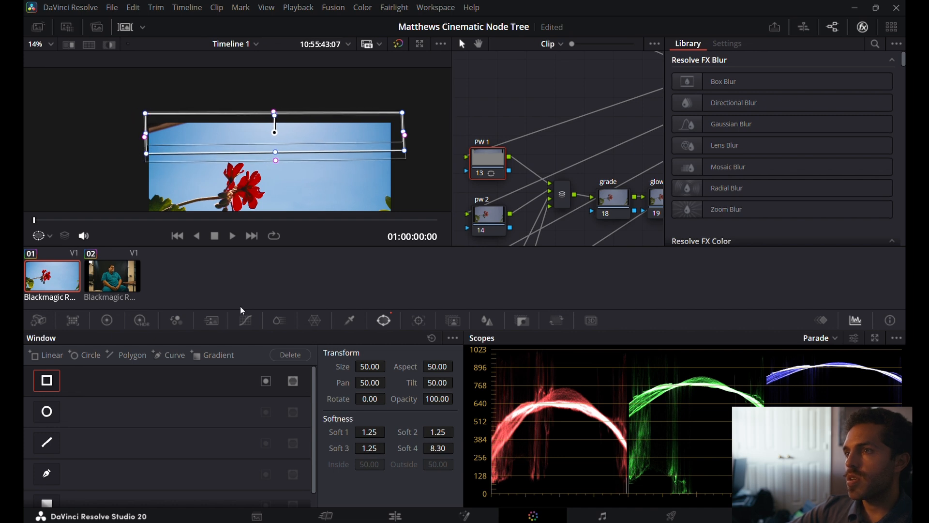
Darken the windowed sky with a lift of -0.03 on all channels and feather the window's lower edge further.
{"action": "left_click", "coordinate": [106, 322]}
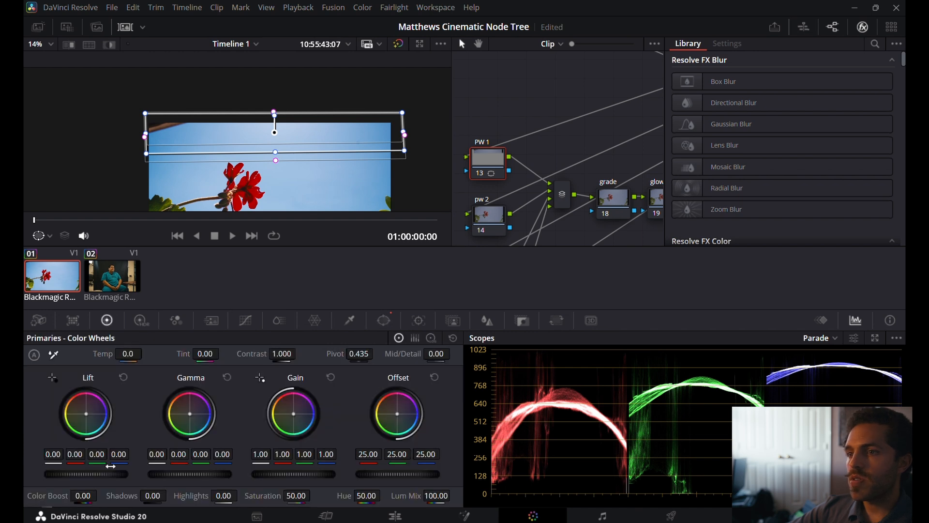
{"action": "mouse_move", "coordinate": [101, 476]}
{"action": "left_mouse_down"}
{"action": "mouse_move", "coordinate": [67, 476]}
{"action": "mouse_move", "coordinate": [101, 476]}
{"action": "mouse_move", "coordinate": [85, 476]}
{"action": "left_mouse_up"}
{"action": "mouse_move", "coordinate": [278, 163]}
{"action": "left_mouse_down"}
{"action": "mouse_move", "coordinate": [272, 210]}
{"action": "mouse_move", "coordinate": [274, 159]}
{"action": "mouse_move", "coordinate": [274, 177]}
{"action": "left_mouse_up"}
{"action": "scroll", "coordinate": [275, 177], "scroll_direction": "down", "scroll_amount": 1}
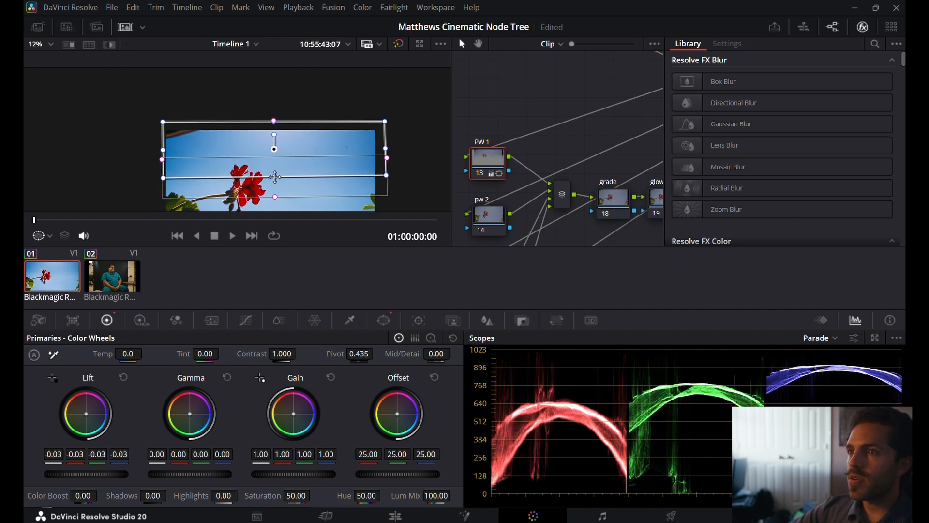
Refine the window's lower edge and pull its left side inward so it covers the upper-right sky beside the flower.
{"action": "scroll", "coordinate": [275, 177], "scroll_direction": "down", "scroll_amount": 2}
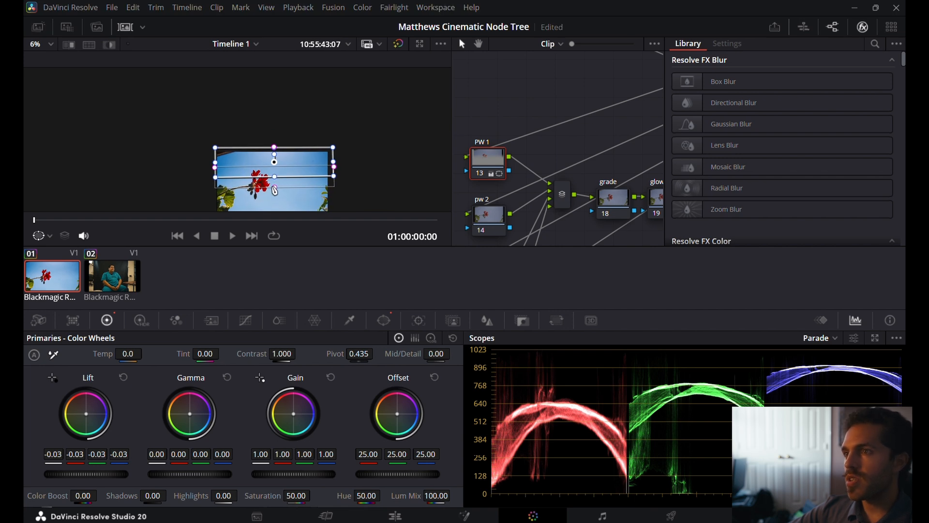
{"action": "mouse_move", "coordinate": [275, 192]}
{"action": "left_mouse_down"}
{"action": "mouse_move", "coordinate": [274, 183]}
{"action": "mouse_move", "coordinate": [276, 213]}
{"action": "mouse_move", "coordinate": [277, 185]}
{"action": "left_mouse_up"}
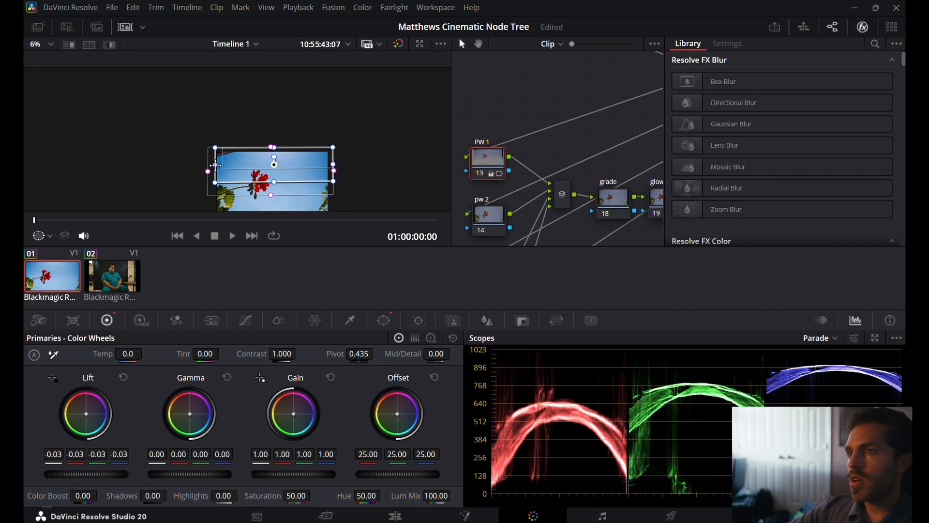
{"action": "left_click_drag", "start_coordinate": [216, 165], "coordinate": [253, 169]}
{"action": "left_click_drag", "start_coordinate": [295, 192], "coordinate": [301, 184]}
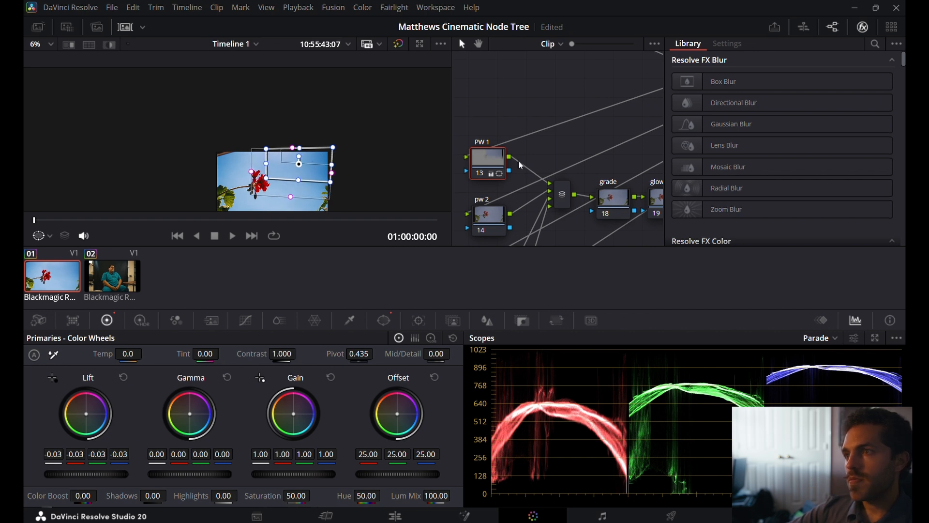
Compare the image with the PW 1 and pw 2 nodes disabled and enabled.
{"action": "left_click", "coordinate": [479, 218]}
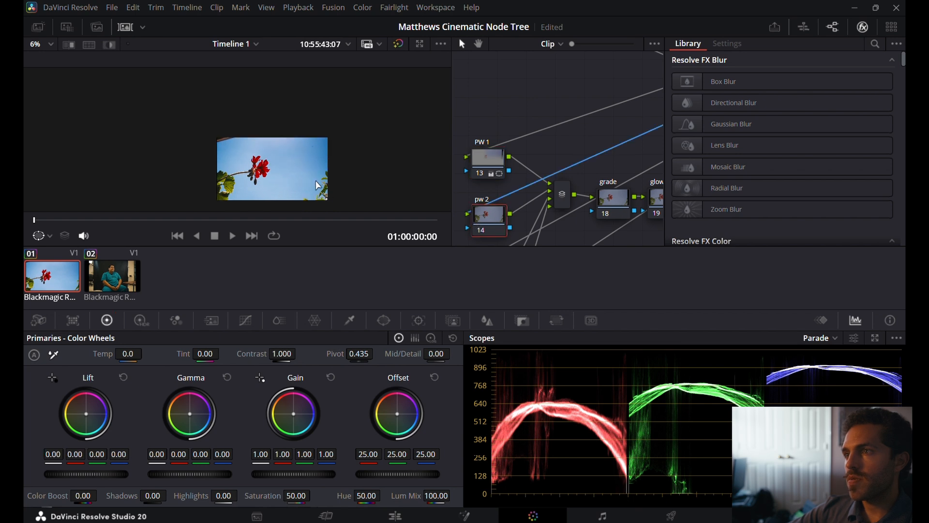
{"action": "left_click", "coordinate": [489, 160]}
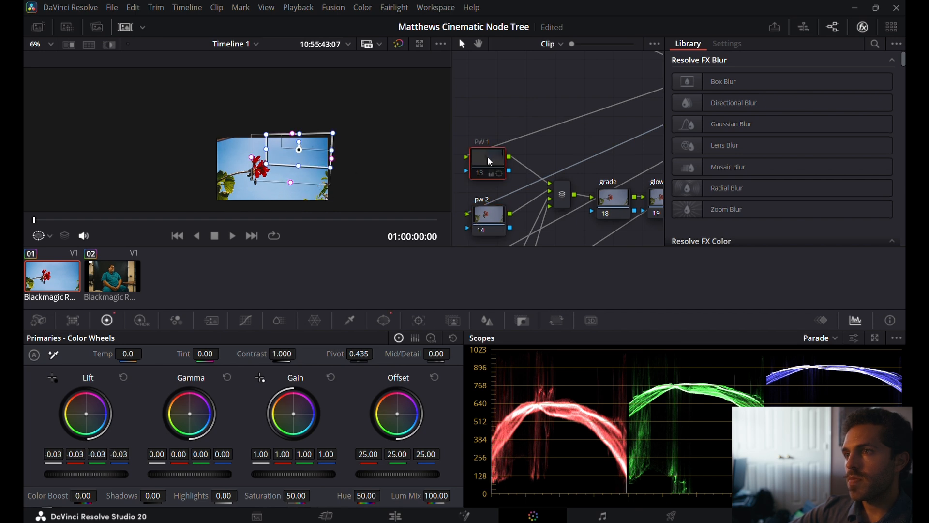
{"action": "left_click", "coordinate": [487, 213]}
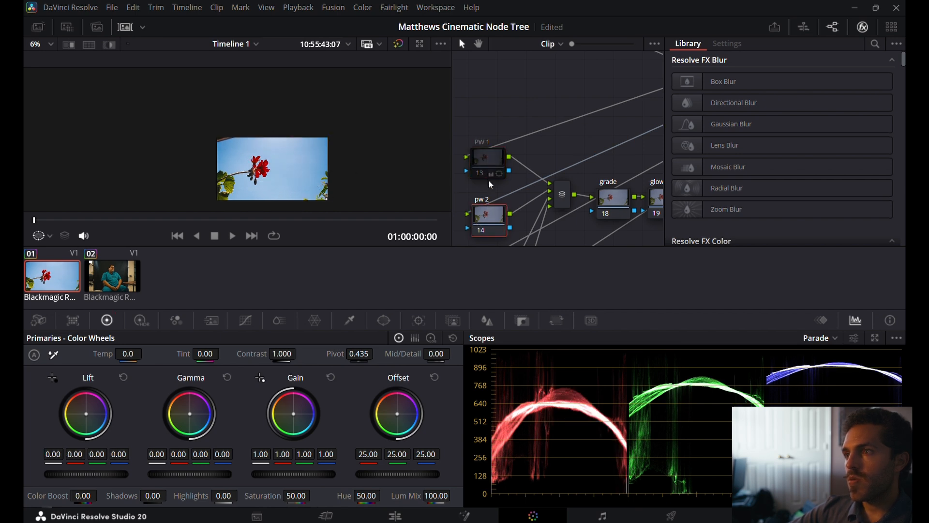
{"action": "left_click_drag", "start_coordinate": [483, 136], "coordinate": [483, 159]}
{"action": "key", "text": "ctrl+d"}
{"action": "key", "text": "ctrl+d"}
{"action": "key", "text": "ctrl+d"}
{"action": "key", "text": "ctrl+d"}
{"action": "key", "text": "ctrl+d"}
{"action": "key", "text": "ctrl+d"}
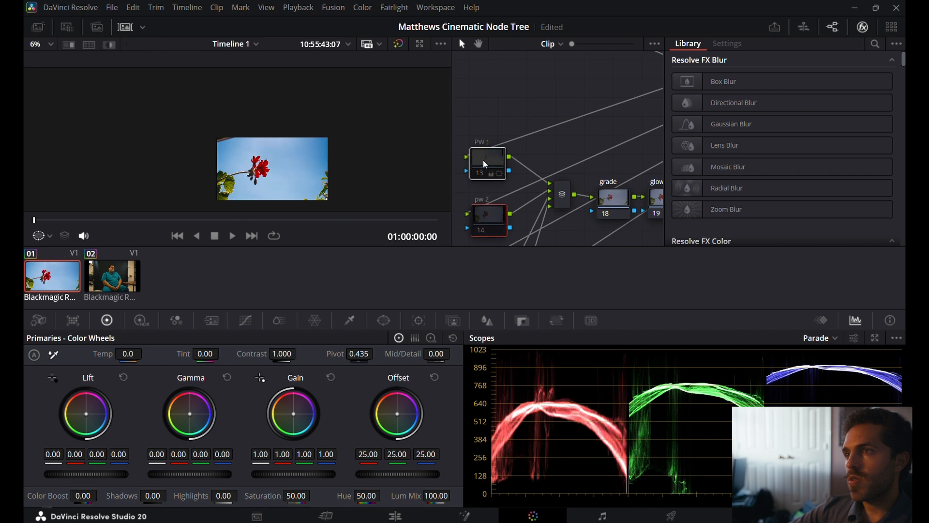
{"action": "key", "text": "ctrl+d"}
{"action": "key", "text": "ctrl+d"}
{"action": "key", "text": "ctrl+d"}
{"action": "key", "text": "ctrl+d"}
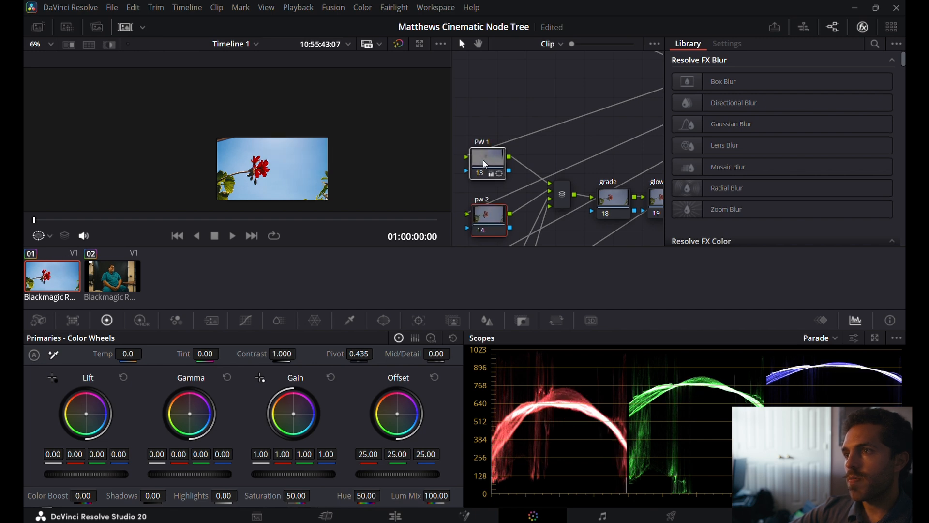
{"action": "key", "text": "ctrl+d"}
{"action": "key", "text": "ctrl+d"}
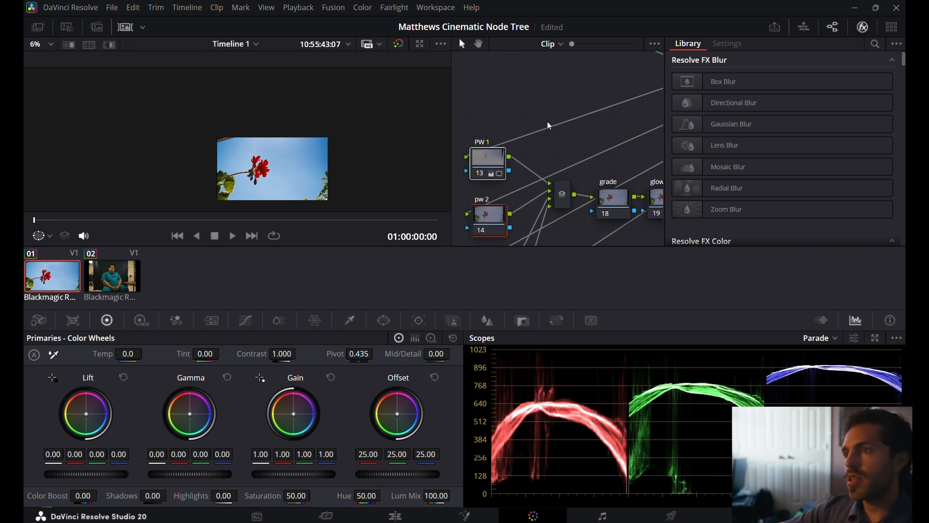
Select the grade node following the power window nodes and enlarge the image in the viewer.
{"action": "scroll", "coordinate": [550, 126], "scroll_direction": "right", "scroll_amount": 5}
{"action": "scroll", "coordinate": [547, 121], "scroll_direction": "right", "scroll_amount": 3}
{"action": "scroll", "coordinate": [547, 121], "scroll_direction": "down", "scroll_amount": 2}
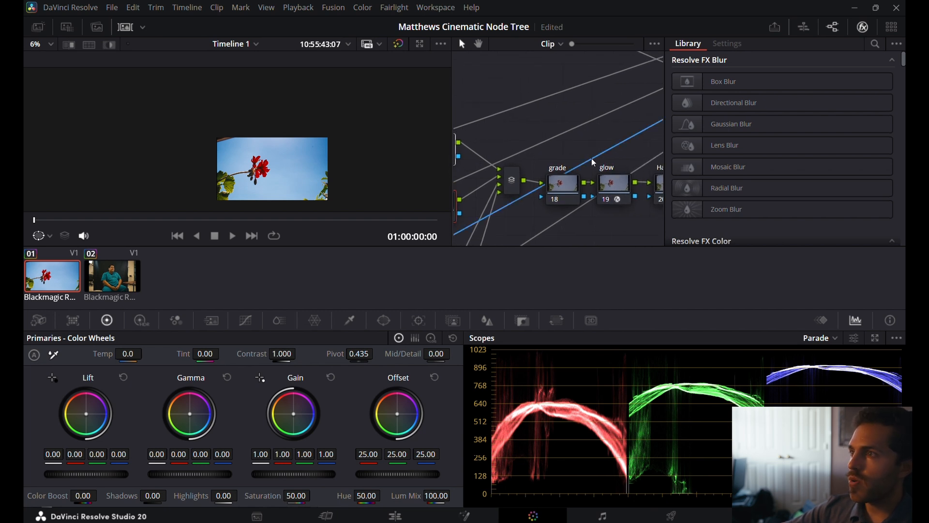
{"action": "left_click", "coordinate": [559, 185]}
{"action": "scroll", "coordinate": [512, 131], "scroll_direction": "left", "scroll_amount": 5}
{"action": "scroll", "coordinate": [511, 130], "scroll_direction": "down", "scroll_amount": 8}
{"action": "scroll", "coordinate": [509, 126], "scroll_direction": "up", "scroll_amount": 4}
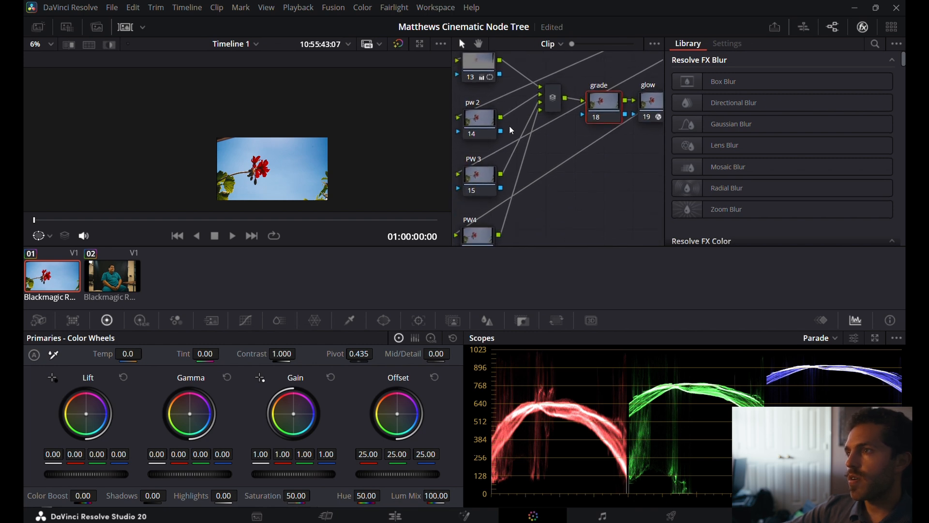
{"action": "scroll", "coordinate": [509, 126], "scroll_direction": "right", "scroll_amount": 5}
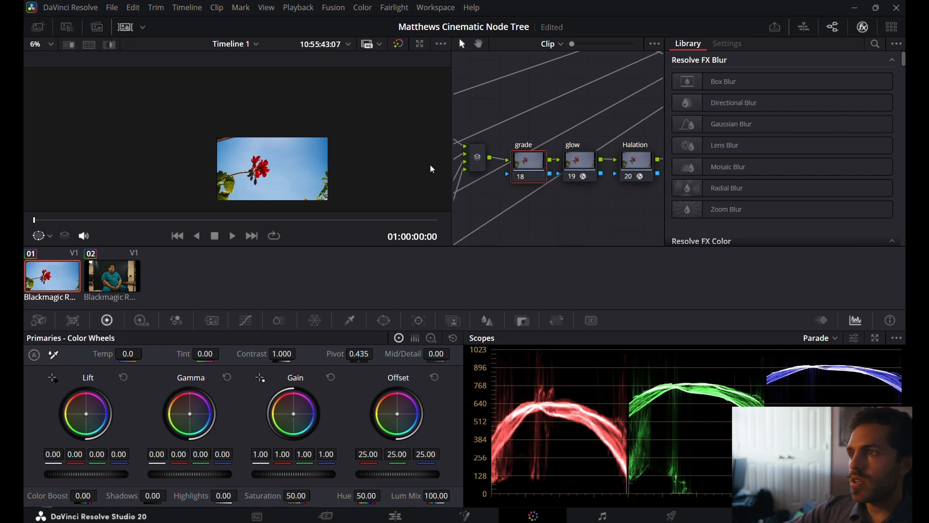
{"action": "left_click", "coordinate": [40, 45]}
{"action": "left_click", "coordinate": [54, 59]}
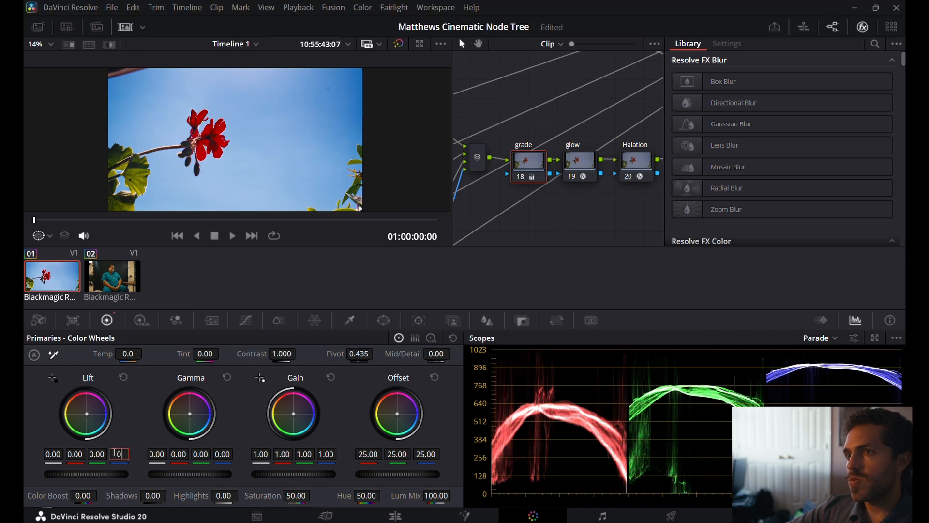
Try a blue lift of 0.05 on the grade node and compare the leaves and stem with the node disabled.
{"action": "type", "text": ".05"}
{"action": "key", "text": "Return"}
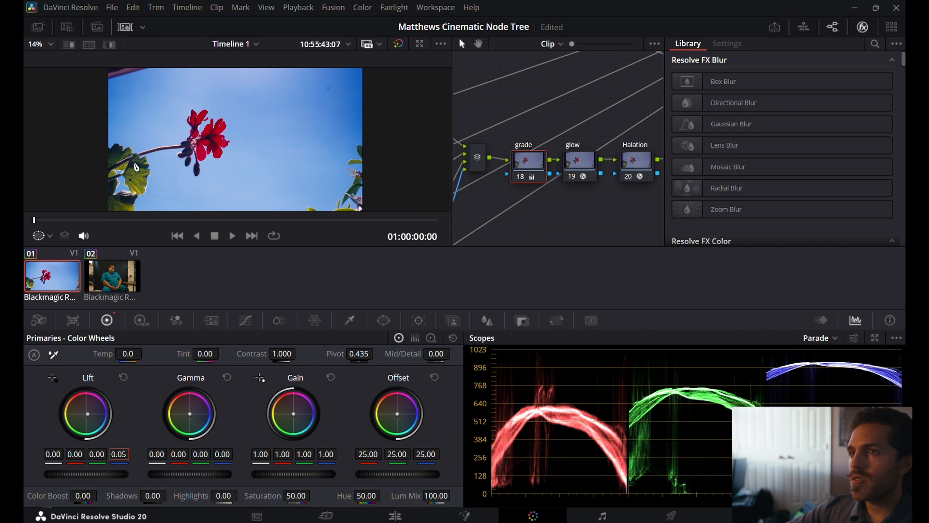
{"action": "scroll", "coordinate": [134, 163], "scroll_direction": "up", "scroll_amount": 5}
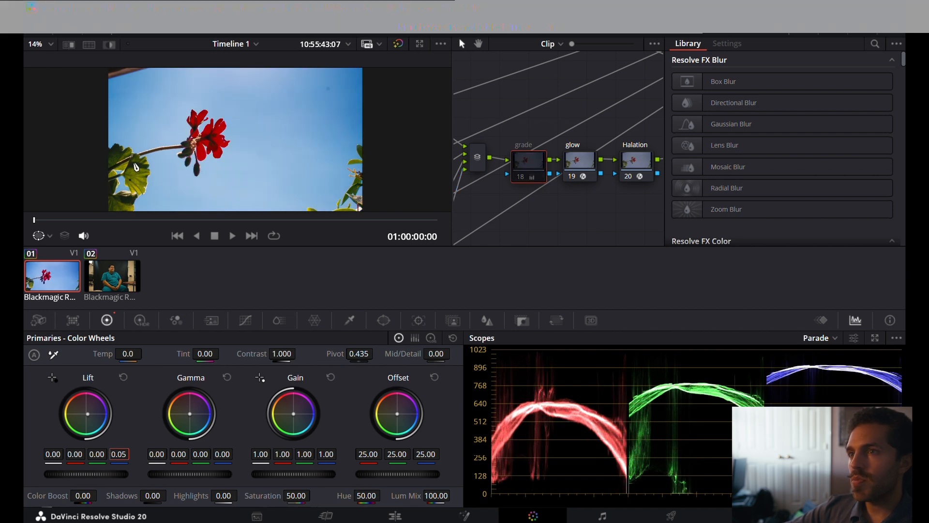
{"action": "key", "text": "ctrl+d"}
{"action": "key", "text": "ctrl+d"}
{"action": "key", "text": "ctrl+d"}
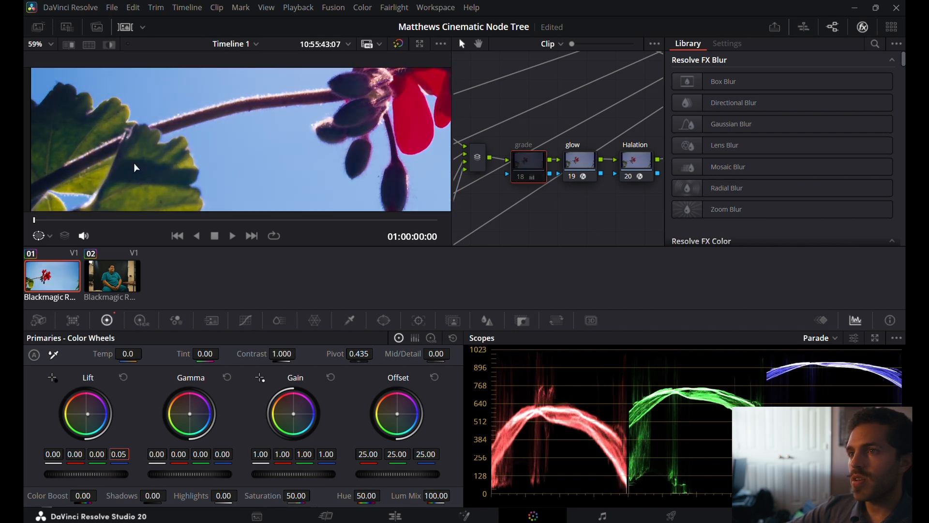
{"action": "key", "text": "ctrl+d"}
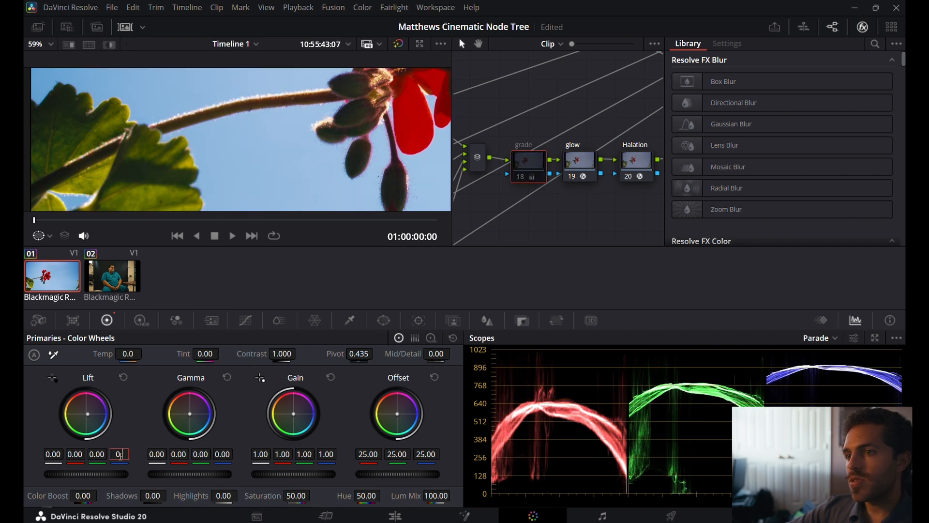
Set the grade node's blue lift to 0.03, compare it with the node disabled, and save the project.
{"action": "key", "text": "Return"}
{"action": "key", "text": "ctrl+d"}
{"action": "key", "text": "ctrl+d"}
{"action": "key", "text": "ctrl+d"}
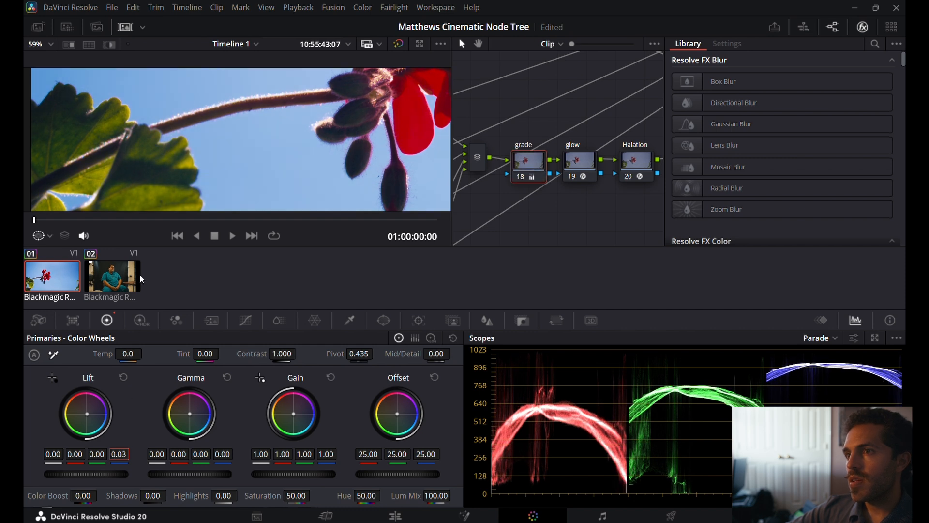
{"action": "scroll", "coordinate": [192, 185], "scroll_direction": "down", "scroll_amount": 1}
{"action": "scroll", "coordinate": [192, 185], "scroll_direction": "down", "scroll_amount": 5}
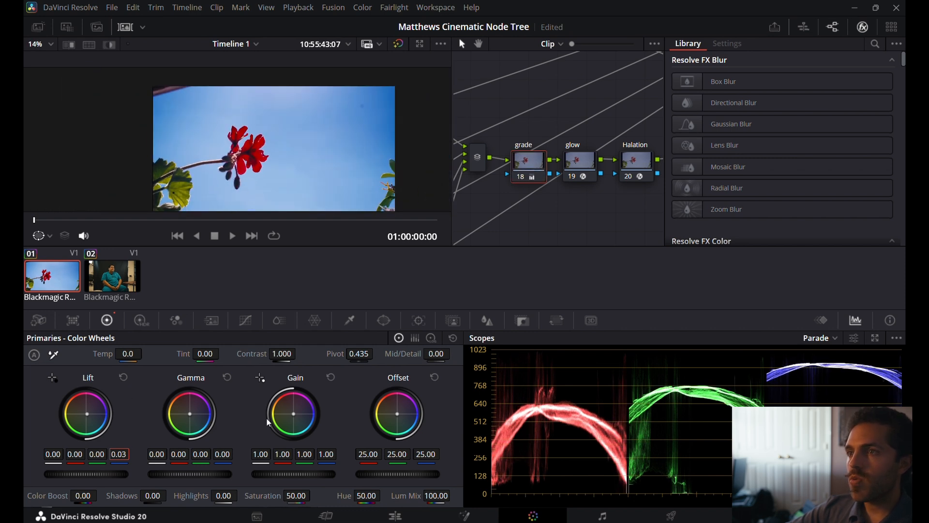
{"action": "key", "text": "ctrl+s"}
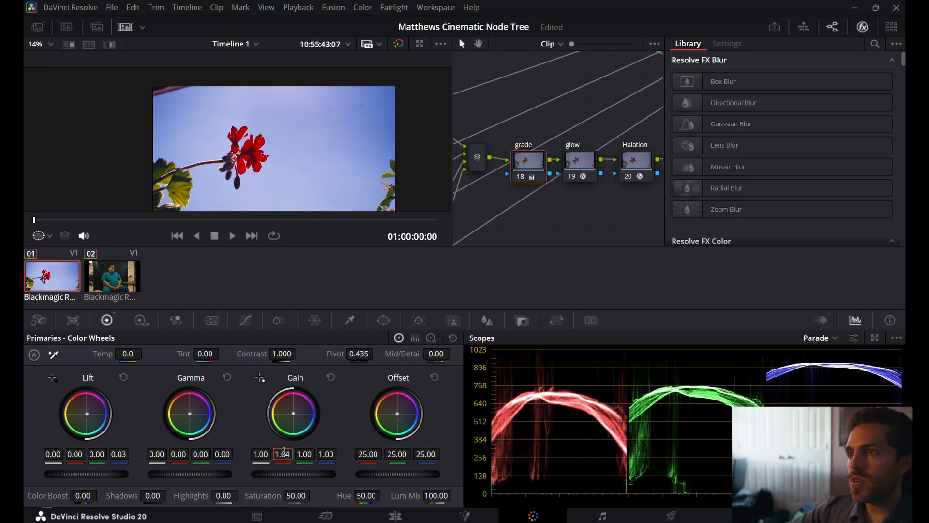
Set the grade node's red gain to 1.02.
{"action": "left_click_drag", "start_coordinate": [285, 450], "coordinate": [283, 451]}
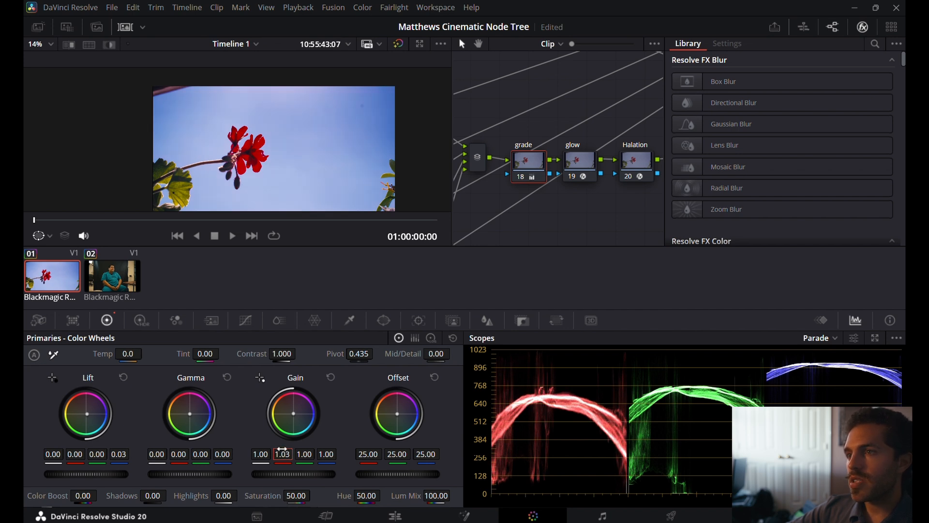
{"action": "double_click", "coordinate": [283, 451]}
{"action": "type", "text": "1."}
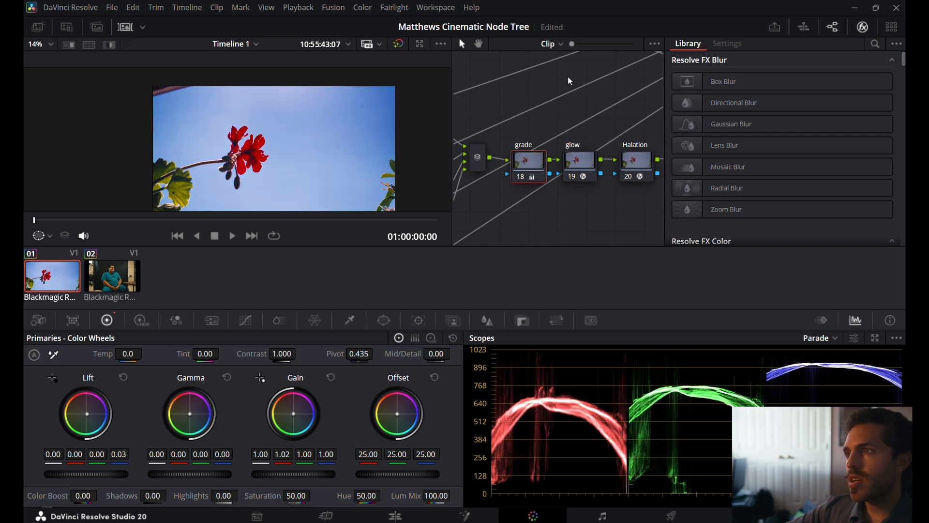
Enable the Glow effect on the glow node, compare it with the node disabled, and set its shine threshold to about 0.442.
{"action": "left_click", "coordinate": [572, 167]}
{"action": "left_click", "coordinate": [678, 62]}
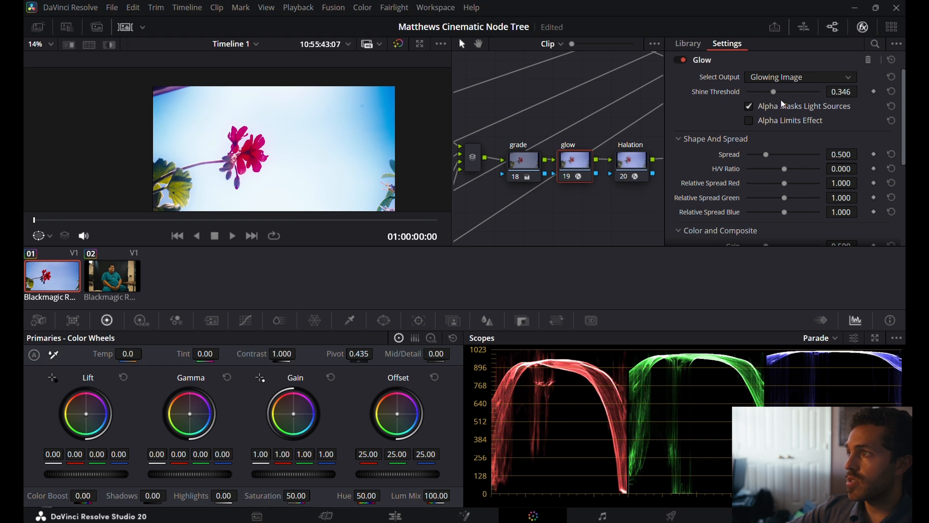
{"action": "scroll", "coordinate": [781, 101], "scroll_direction": "down", "scroll_amount": 1}
{"action": "left_click", "coordinate": [773, 89]}
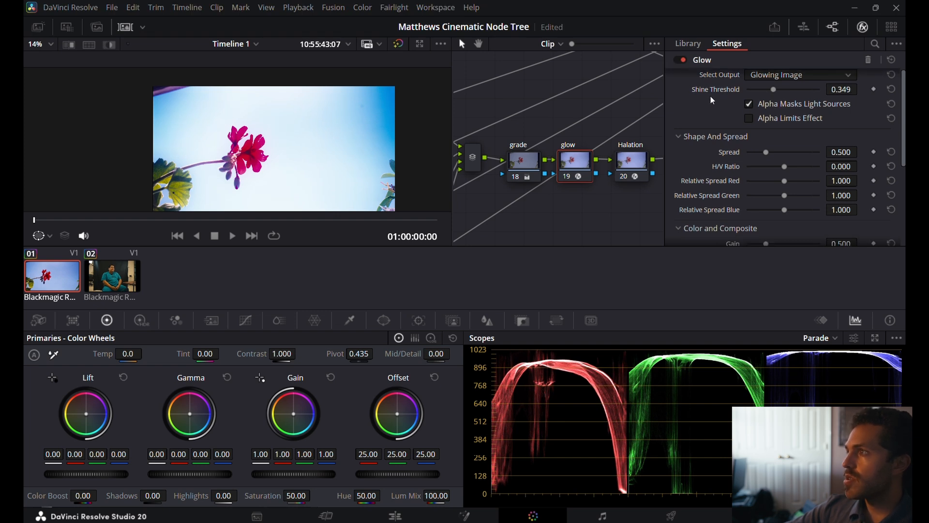
{"action": "scroll", "coordinate": [710, 96], "scroll_direction": "up", "scroll_amount": 1}
{"action": "key", "text": "ctrl+d"}
{"action": "key", "text": "ctrl+d"}
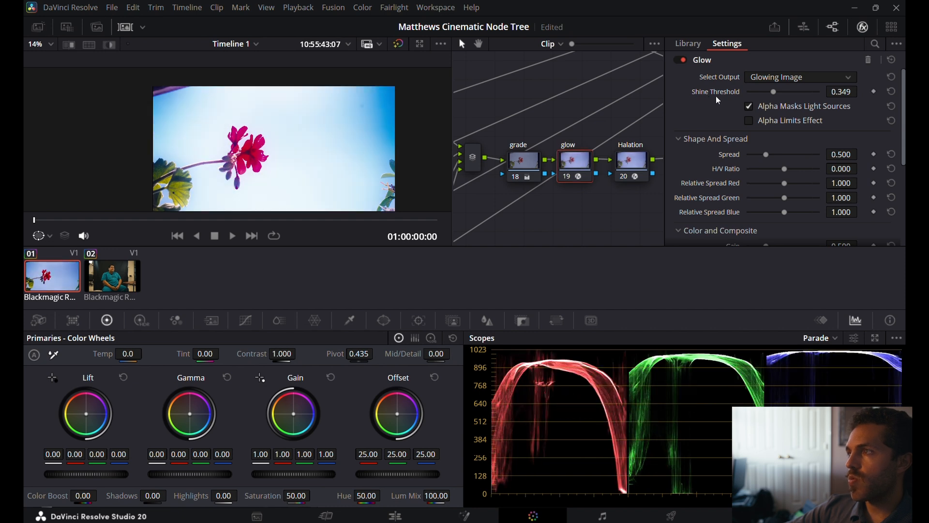
{"action": "left_click", "coordinate": [774, 91]}
{"action": "mouse_move", "coordinate": [774, 92]}
{"action": "left_mouse_down"}
{"action": "mouse_move", "coordinate": [811, 96]}
{"action": "mouse_move", "coordinate": [783, 98]}
{"action": "left_mouse_up"}
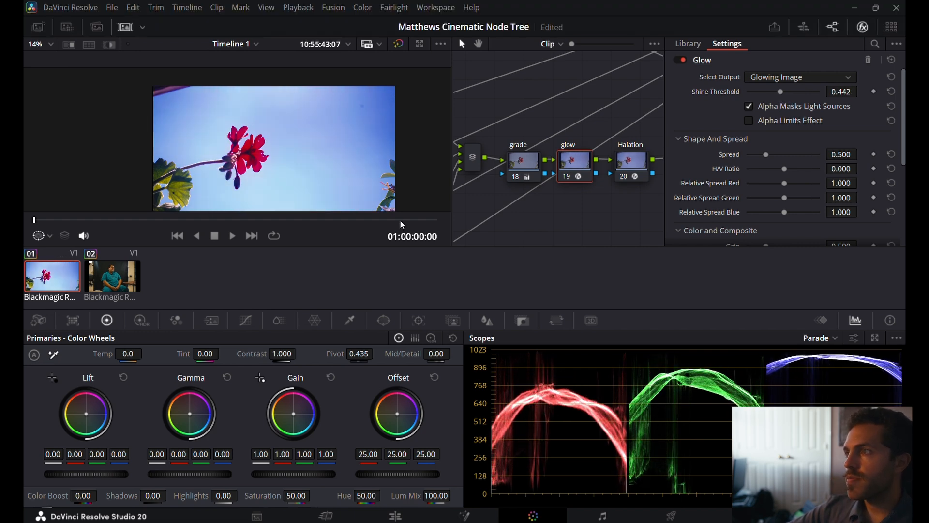
Reset the grade node's lift and compare the image with the node disabled and enabled.
{"action": "left_click", "coordinate": [523, 156]}
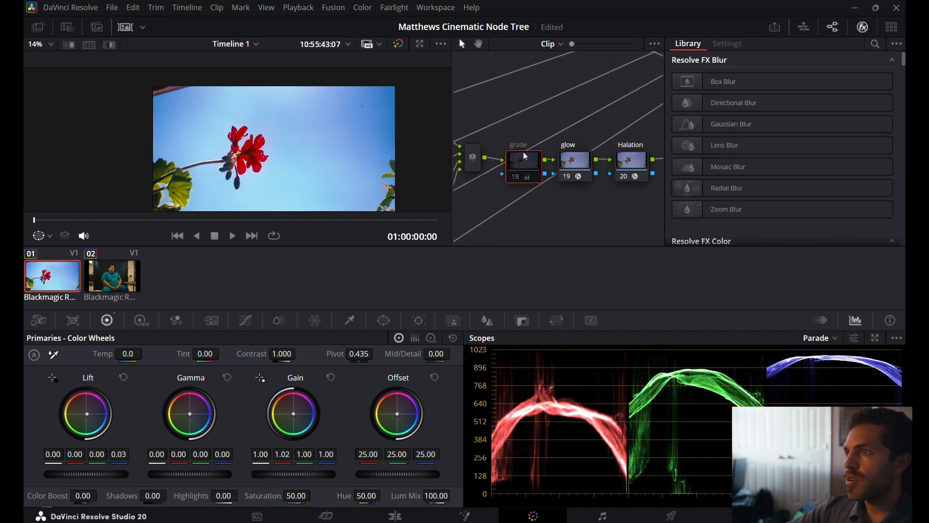
{"action": "key", "text": "ctrl+d"}
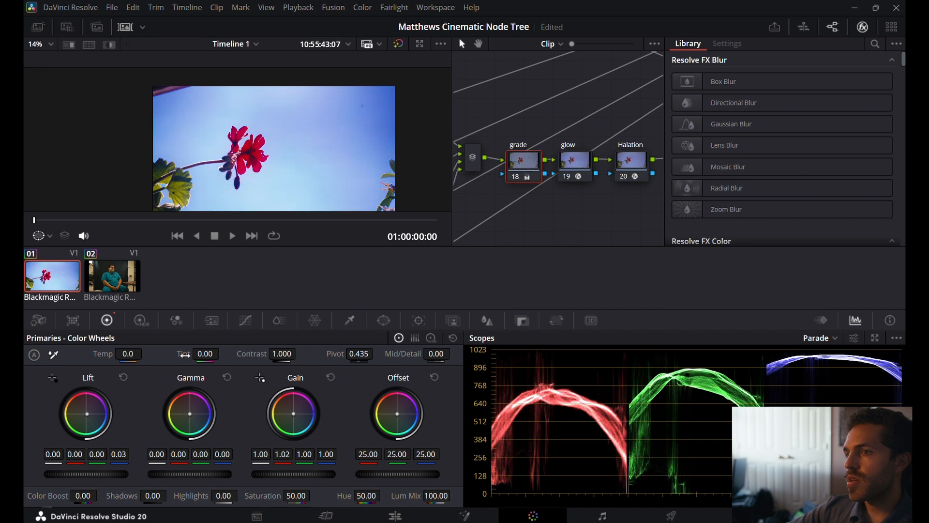
{"action": "left_click", "coordinate": [123, 375]}
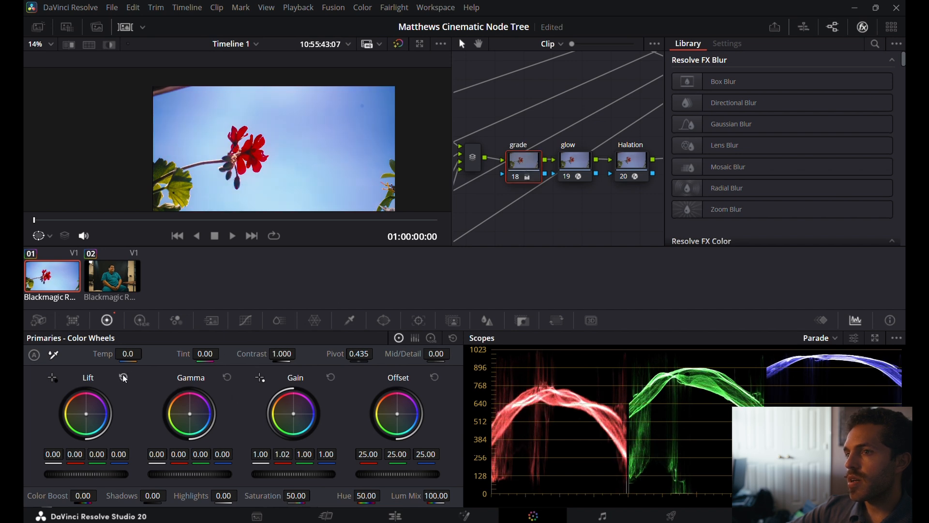
{"action": "key", "text": "ctrl+d"}
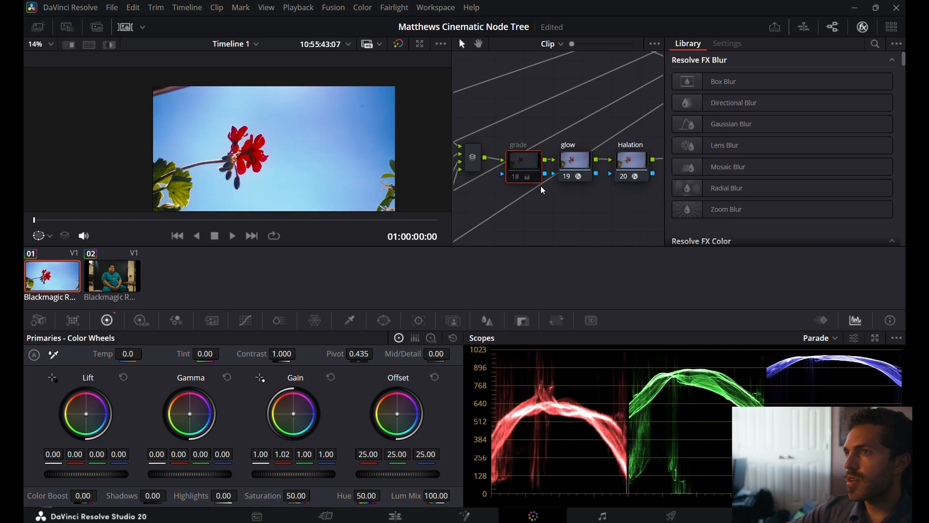
{"action": "key", "text": "ctrl+d"}
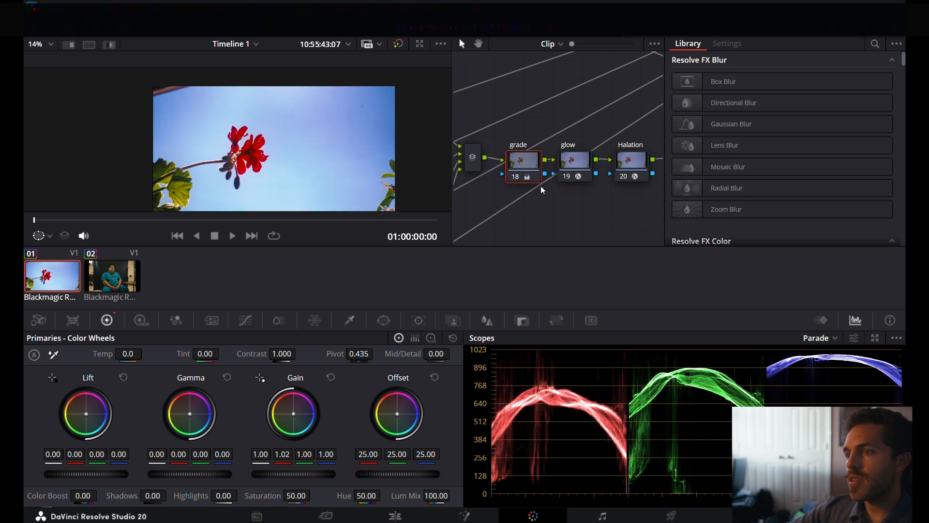
{"action": "key", "text": "ctrl+d"}
{"action": "key", "text": "ctrl+d"}
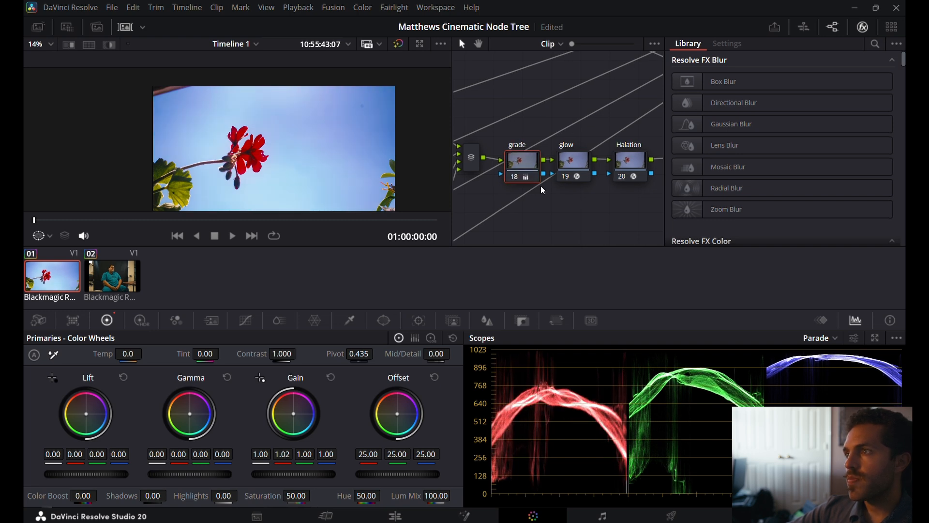
Try a spread of 2.000 and a shine threshold of 0.434 on the glow node.
{"action": "scroll", "coordinate": [542, 186], "scroll_direction": "right", "scroll_amount": 2}
{"action": "left_click", "coordinate": [609, 159]}
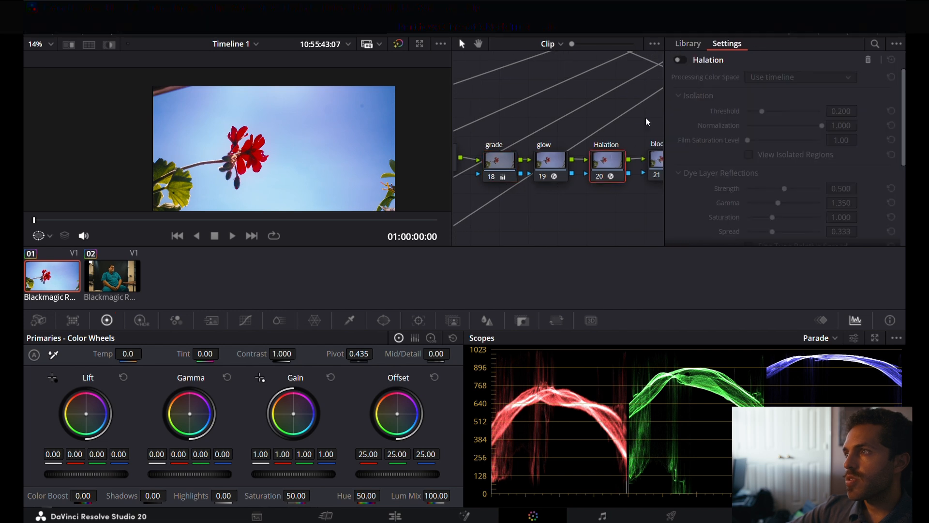
{"action": "left_click", "coordinate": [540, 156]}
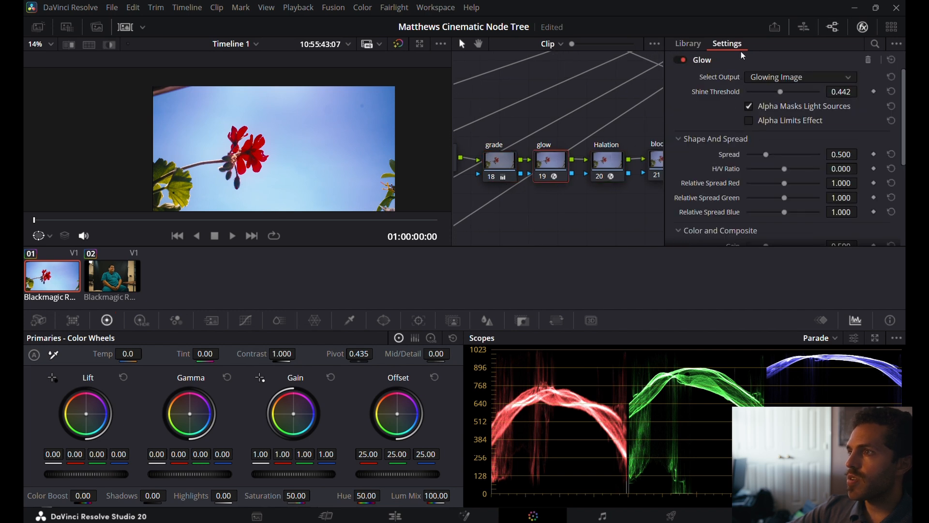
{"action": "left_click_drag", "start_coordinate": [765, 155], "coordinate": [813, 160]}
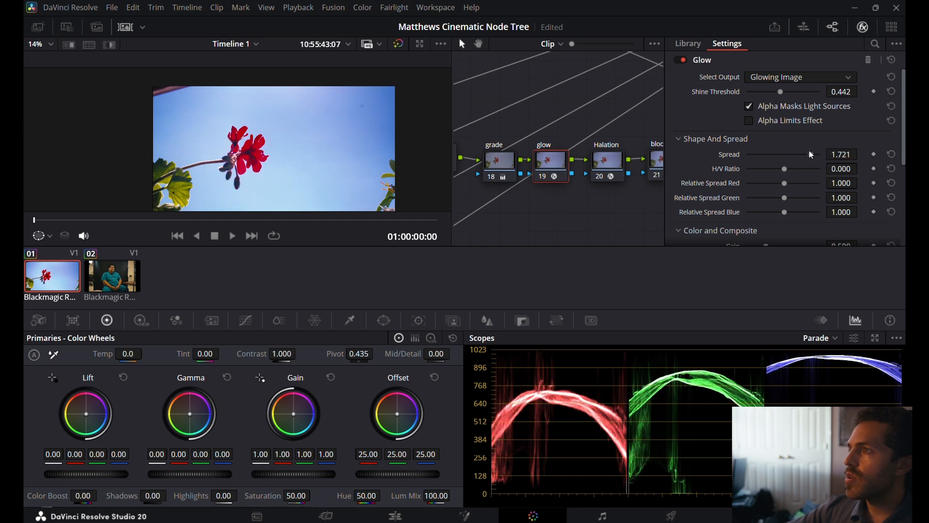
{"action": "left_click_drag", "start_coordinate": [781, 90], "coordinate": [780, 92]}
{"action": "mouse_move", "coordinate": [810, 154]}
{"action": "left_mouse_down"}
{"action": "mouse_move", "coordinate": [747, 154]}
{"action": "mouse_move", "coordinate": [820, 162]}
{"action": "left_mouse_up"}
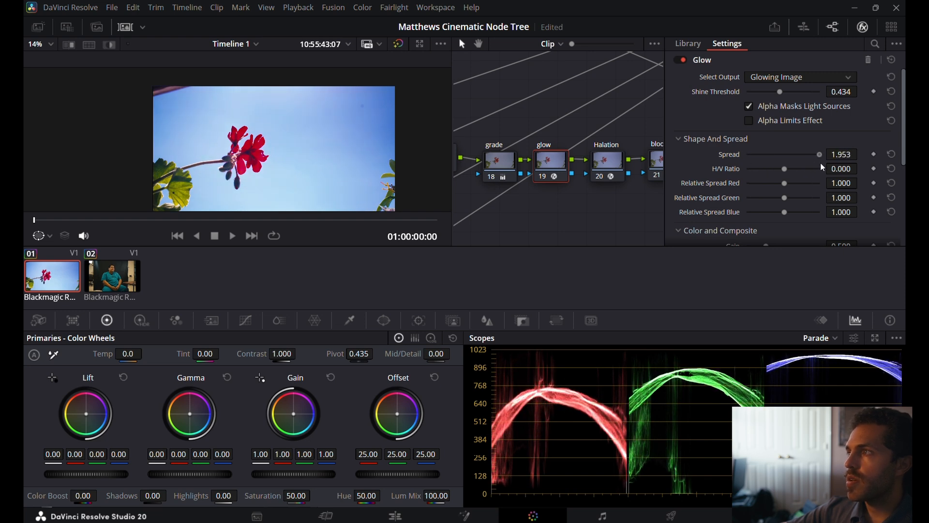
{"action": "scroll", "coordinate": [831, 166], "scroll_direction": "down", "scroll_amount": 5}
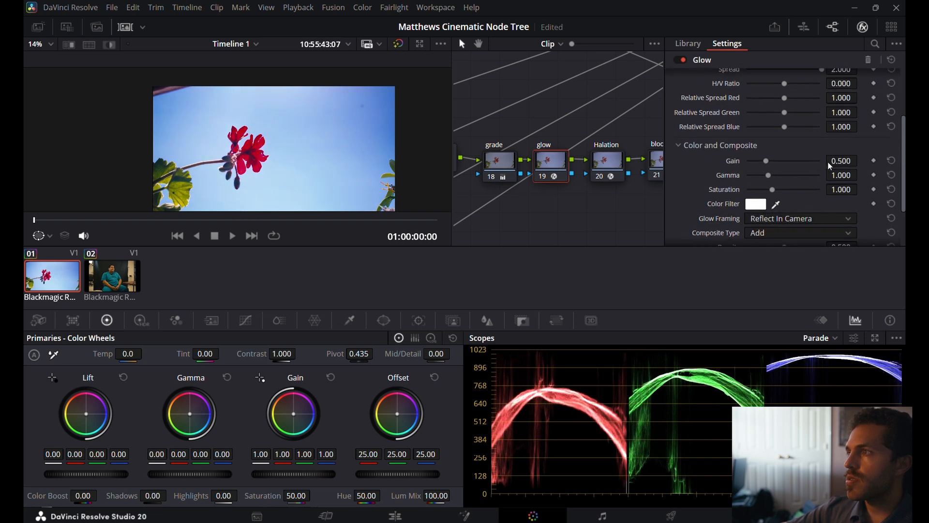
{"action": "scroll", "coordinate": [831, 166], "scroll_direction": "up", "scroll_amount": 5}
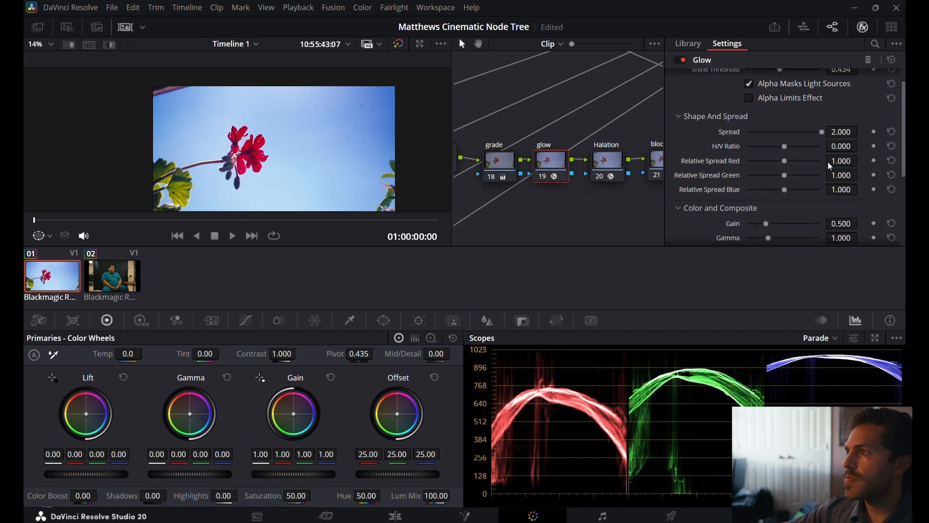
Output Glow Alone and try a shine threshold of 0.349 with spreads of 0.000 and 0.450.
{"action": "left_click", "coordinate": [792, 76]}
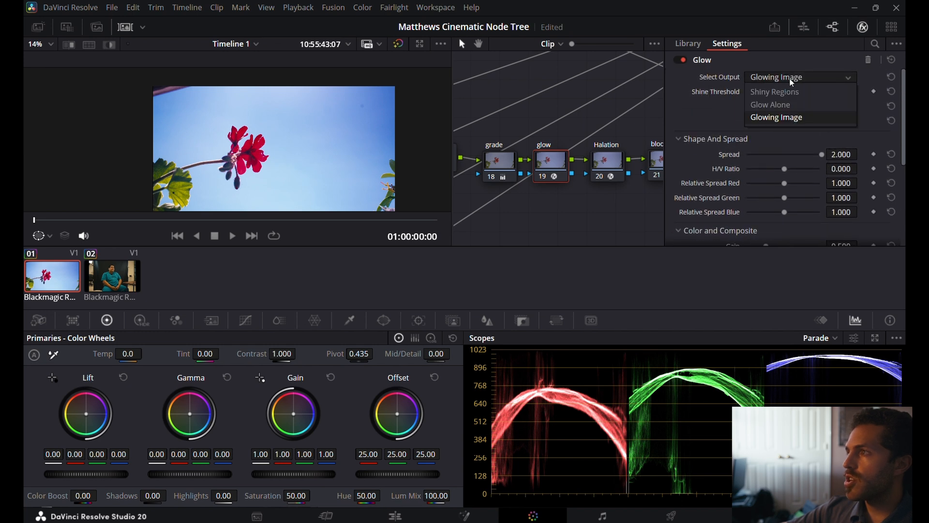
{"action": "left_click", "coordinate": [782, 105]}
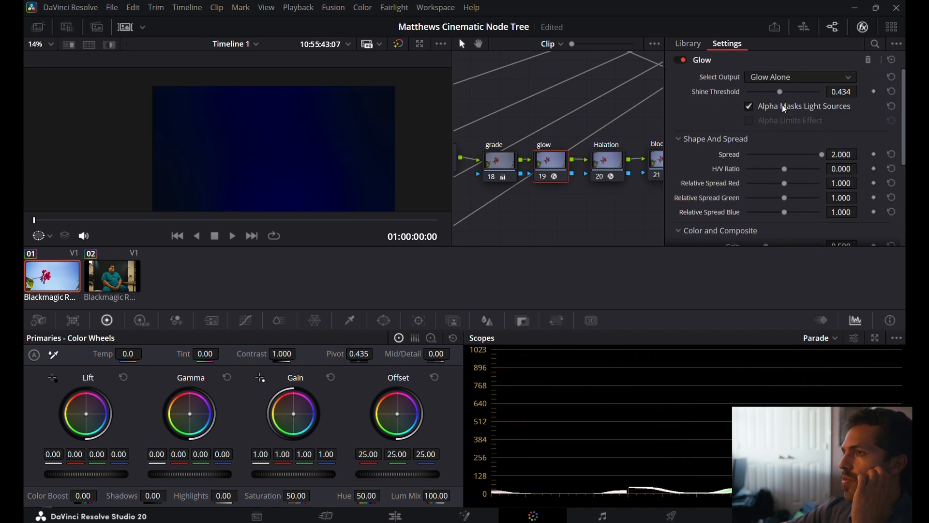
{"action": "left_click_drag", "start_coordinate": [780, 91], "coordinate": [774, 94]}
{"action": "left_click_drag", "start_coordinate": [820, 155], "coordinate": [743, 159]}
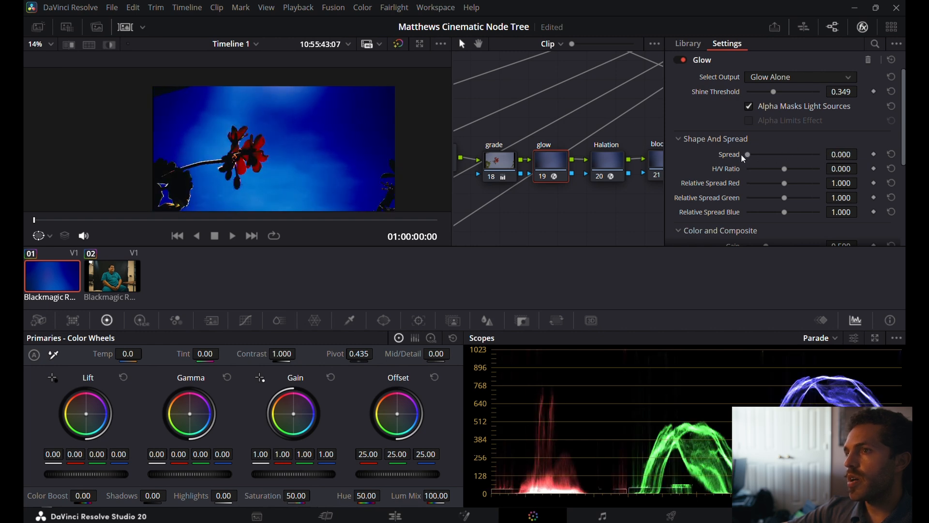
{"action": "left_click_drag", "start_coordinate": [748, 155], "coordinate": [765, 165]}
Output only the glow's Shiny Regions and lower the shine threshold to inspect the affected areas.
{"action": "left_click", "coordinate": [786, 80]}
{"action": "left_click", "coordinate": [786, 89]}
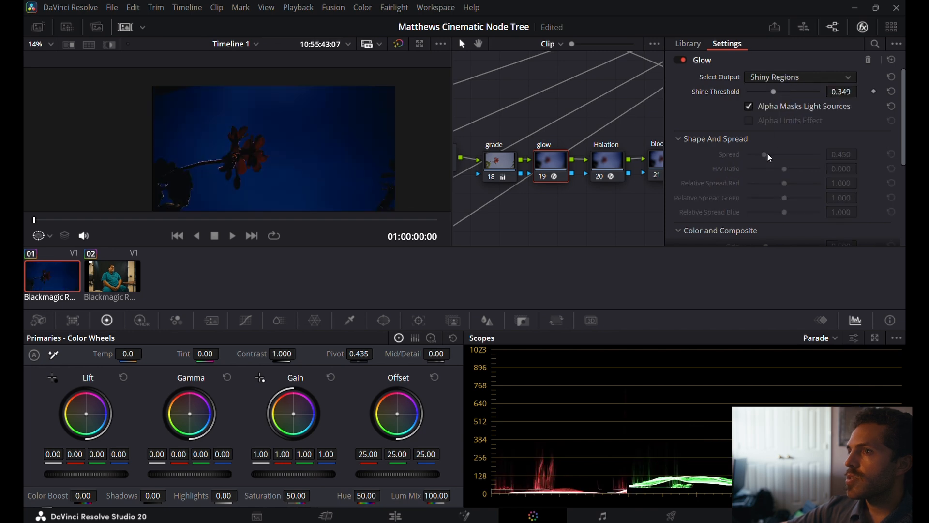
{"action": "mouse_move", "coordinate": [773, 96]}
{"action": "left_mouse_down"}
{"action": "mouse_move", "coordinate": [747, 94]}
{"action": "mouse_move", "coordinate": [777, 102]}
{"action": "mouse_move", "coordinate": [758, 100]}
{"action": "left_mouse_up"}
Return the glow output to Glowing Image, and set the spread to 1.643 and the shine threshold to about 0.45.
{"action": "left_click", "coordinate": [764, 77]}
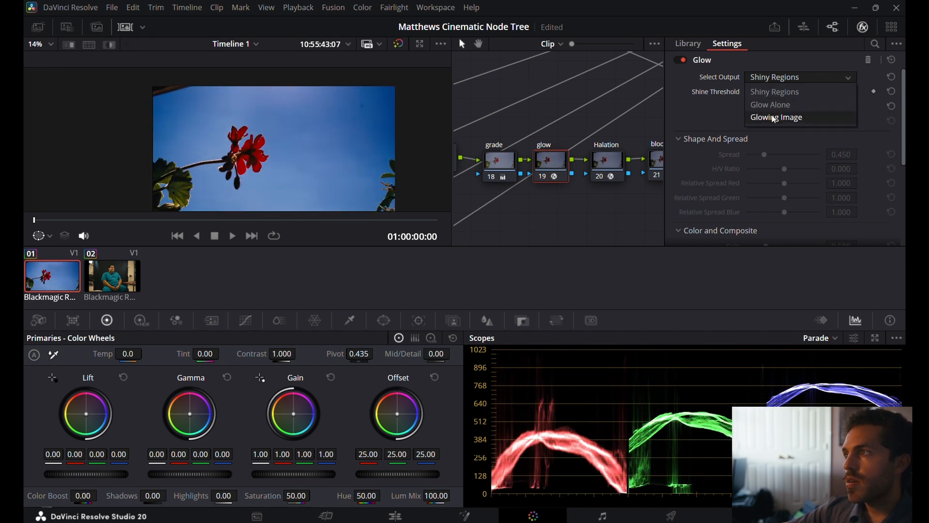
{"action": "left_click", "coordinate": [772, 117]}
{"action": "left_click_drag", "start_coordinate": [756, 93], "coordinate": [780, 96]}
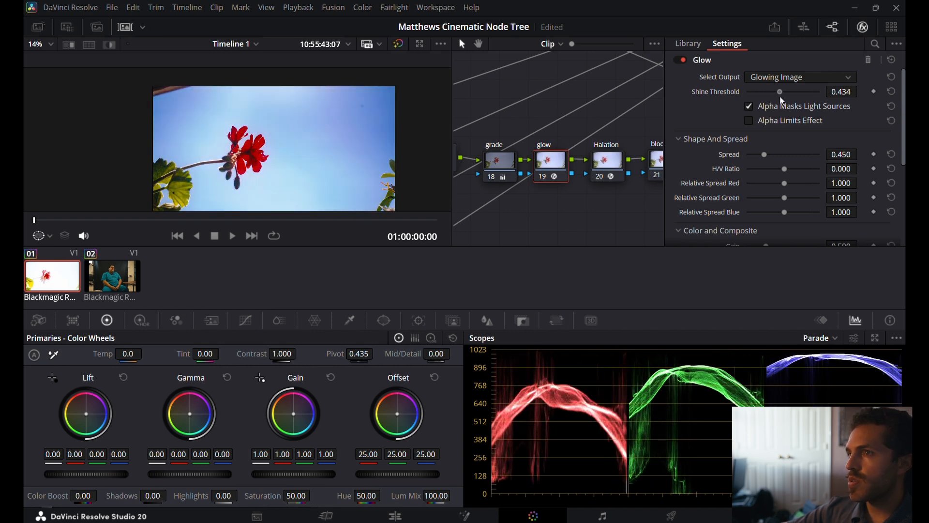
{"action": "left_click_drag", "start_coordinate": [766, 151], "coordinate": [809, 156]}
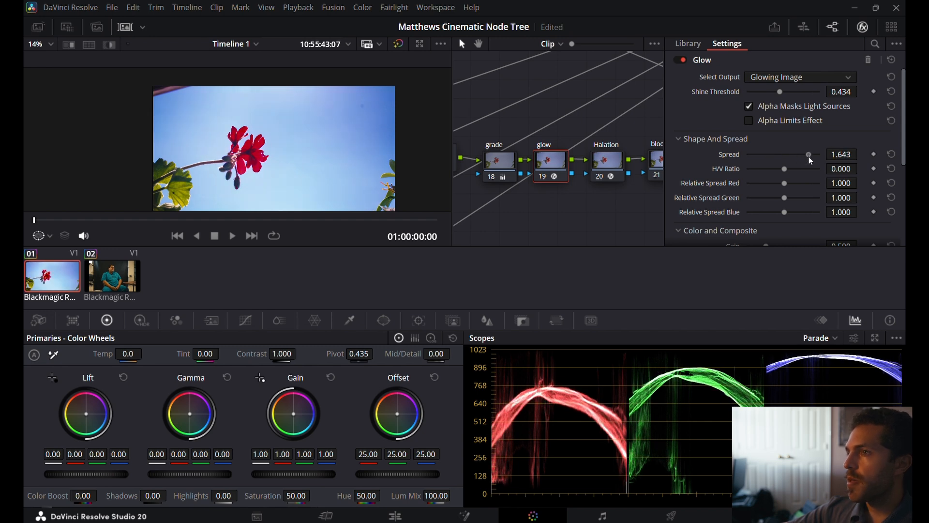
{"action": "left_click", "coordinate": [783, 93]}
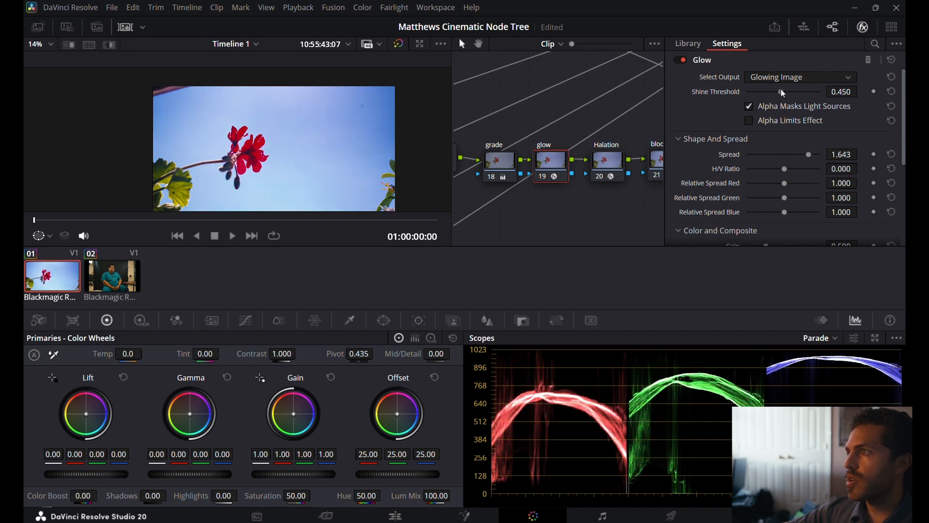
{"action": "left_click_drag", "start_coordinate": [783, 93], "coordinate": [782, 91]}
Enable the Halation effect on the Halation node, with a threshold of about 0.225 and a normalization of about 0.643.
{"action": "left_click", "coordinate": [599, 161]}
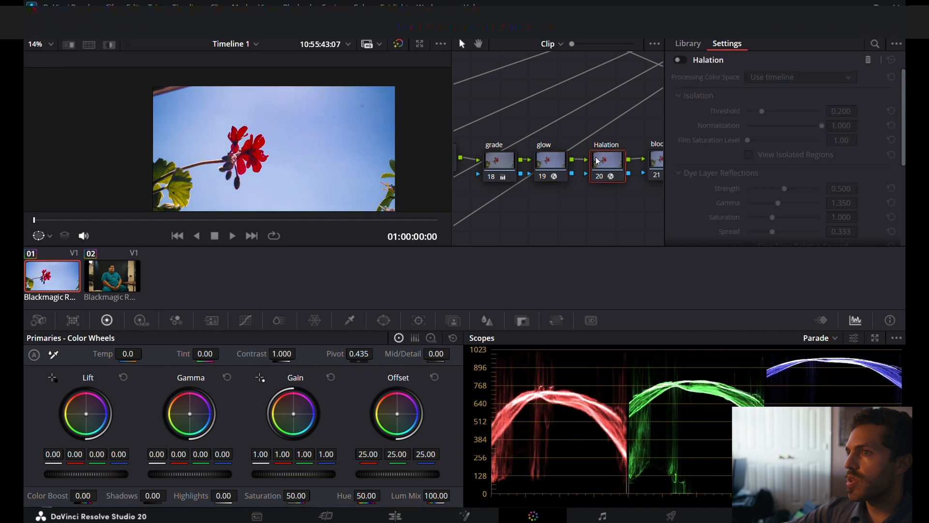
{"action": "left_click", "coordinate": [678, 61]}
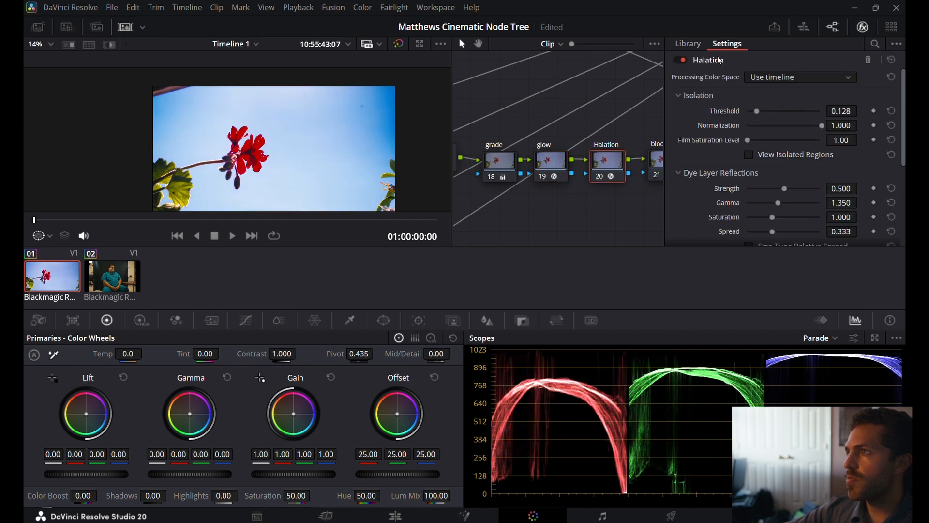
{"action": "mouse_move", "coordinate": [758, 112]}
{"action": "left_mouse_down"}
{"action": "mouse_move", "coordinate": [785, 113]}
{"action": "mouse_move", "coordinate": [764, 116]}
{"action": "left_mouse_up"}
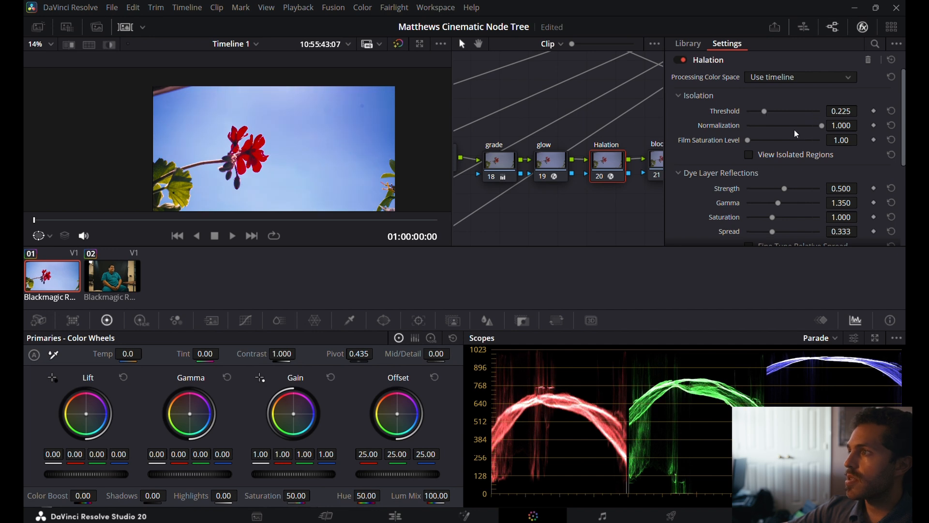
{"action": "left_click_drag", "start_coordinate": [819, 126], "coordinate": [795, 132]}
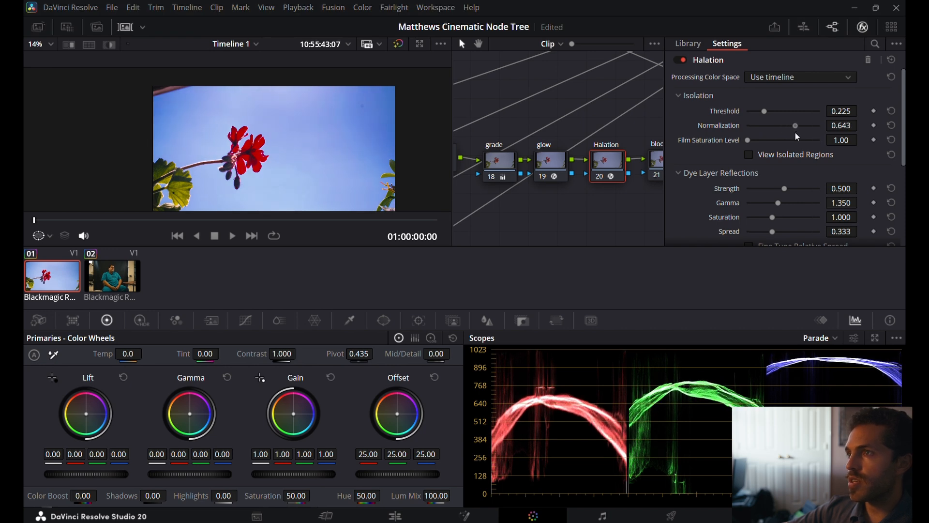
{"action": "mouse_move", "coordinate": [748, 140]}
{"action": "left_mouse_down"}
{"action": "mouse_move", "coordinate": [796, 151]}
{"action": "mouse_move", "coordinate": [746, 152]}
{"action": "left_mouse_up"}
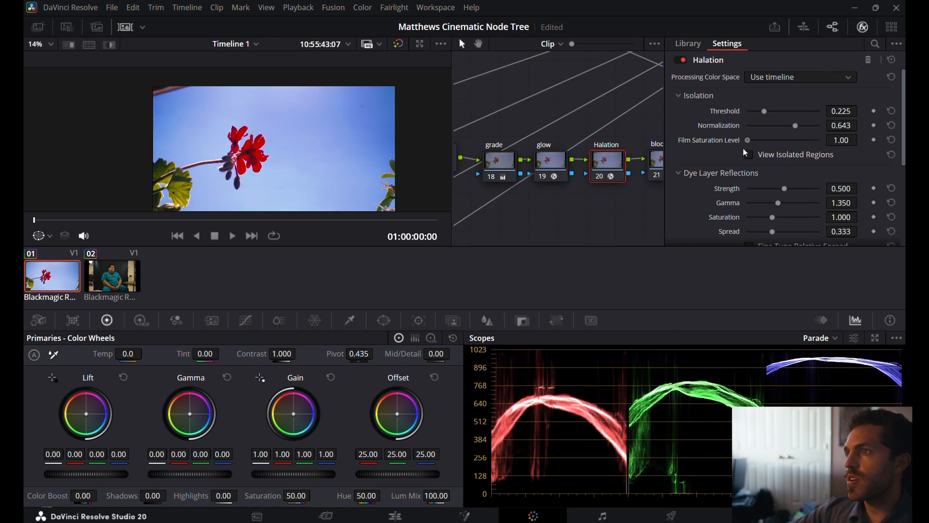
Enable the Film Look Creator on the bloom node and compare the image with the effect off and on.
{"action": "left_click", "coordinate": [630, 159]}
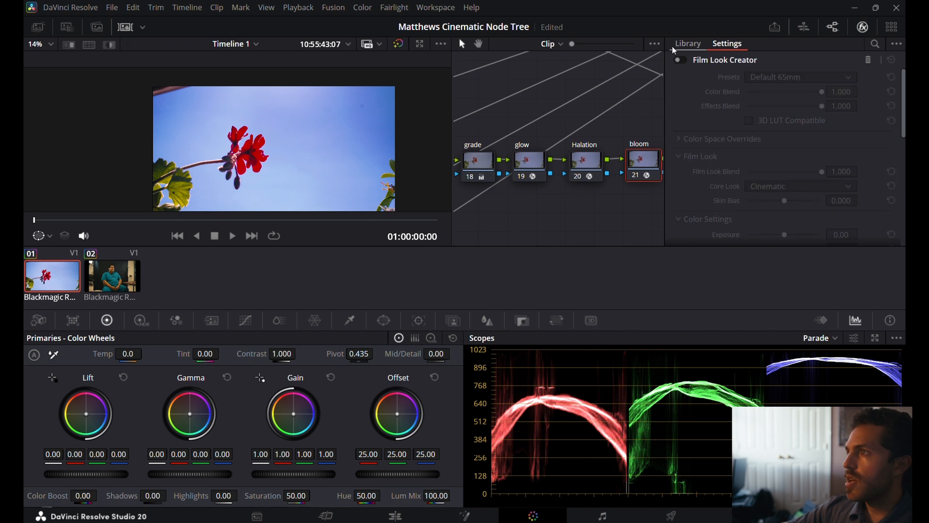
{"action": "left_click", "coordinate": [681, 60]}
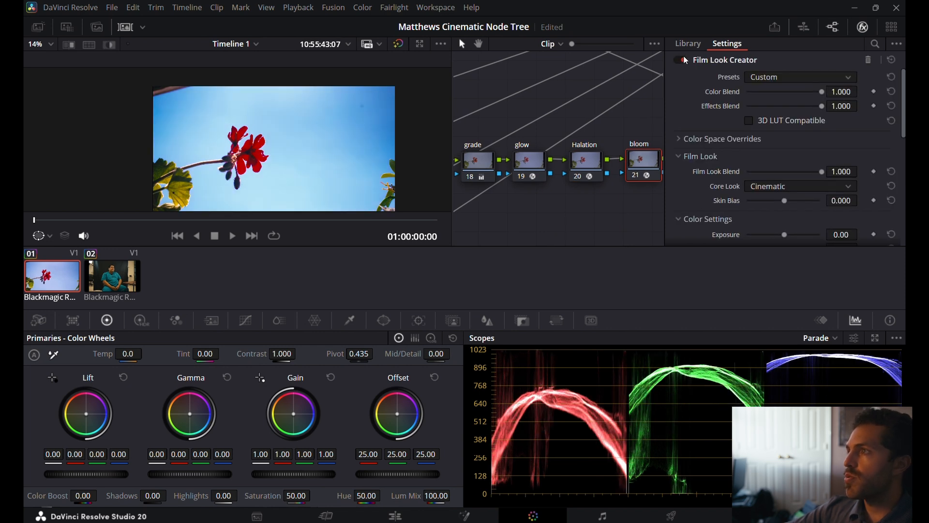
{"action": "left_click", "coordinate": [682, 59]}
{"action": "left_click", "coordinate": [683, 59]}
{"action": "left_click", "coordinate": [684, 59]}
{"action": "left_click", "coordinate": [683, 59]}
{"action": "left_click", "coordinate": [683, 59]}
{"action": "left_click", "coordinate": [683, 59]}
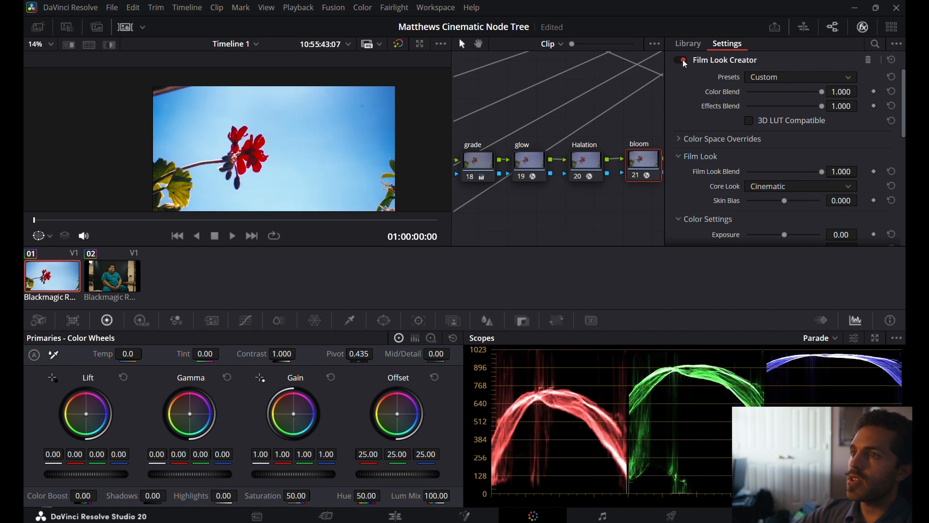
{"action": "scroll", "coordinate": [683, 126], "scroll_direction": "down", "scroll_amount": 6}
{"action": "scroll", "coordinate": [683, 126], "scroll_direction": "up", "scroll_amount": 2}
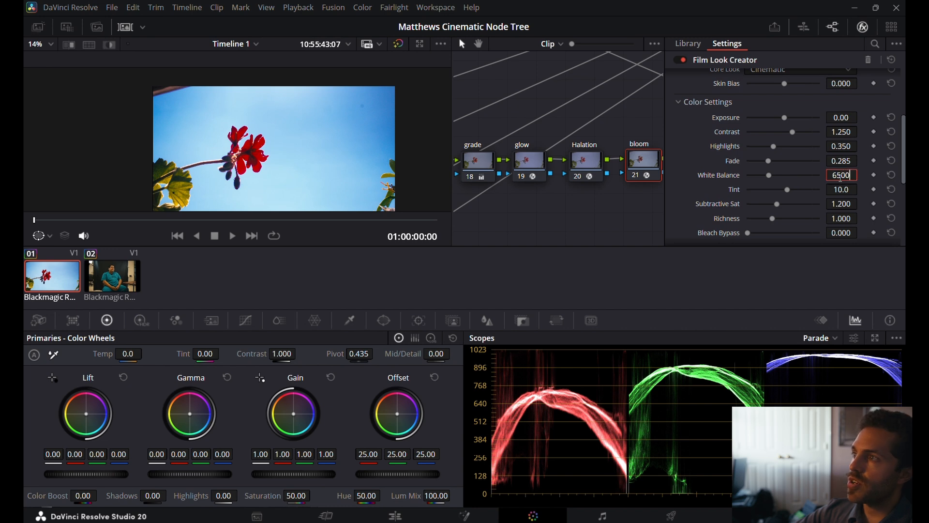
Set the white balance in the Film Look Creator's color settings to 5600.
{"action": "key", "text": "Return"}
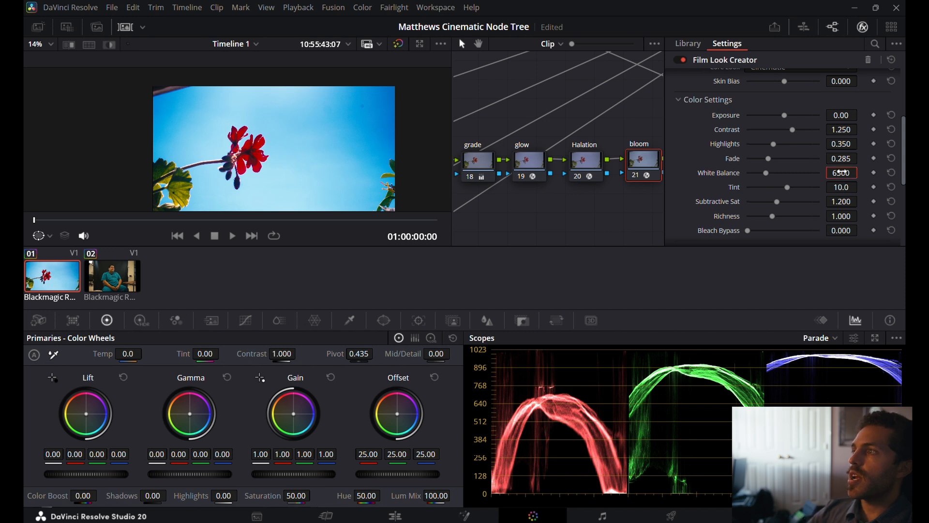
{"action": "key", "text": "Return"}
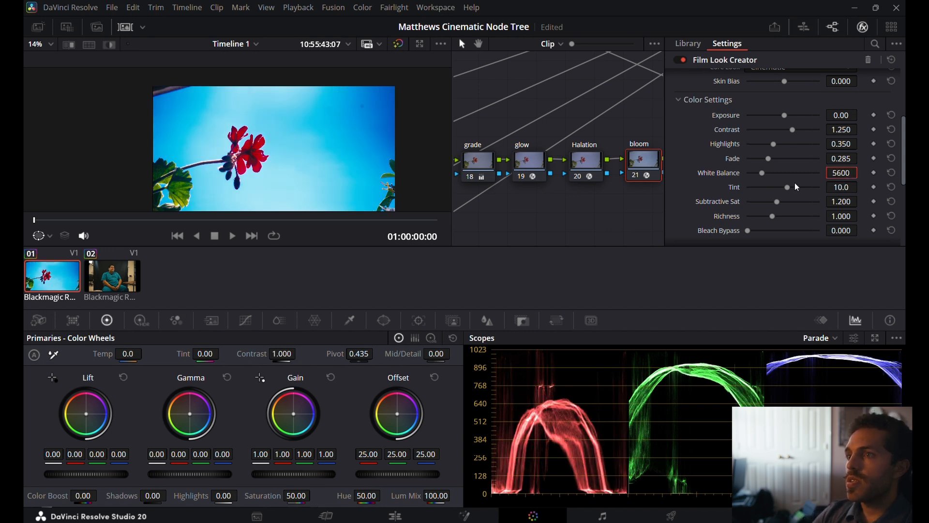
{"action": "scroll", "coordinate": [774, 172], "scroll_direction": "down", "scroll_amount": 3}
{"action": "scroll", "coordinate": [723, 145], "scroll_direction": "up", "scroll_amount": 3}
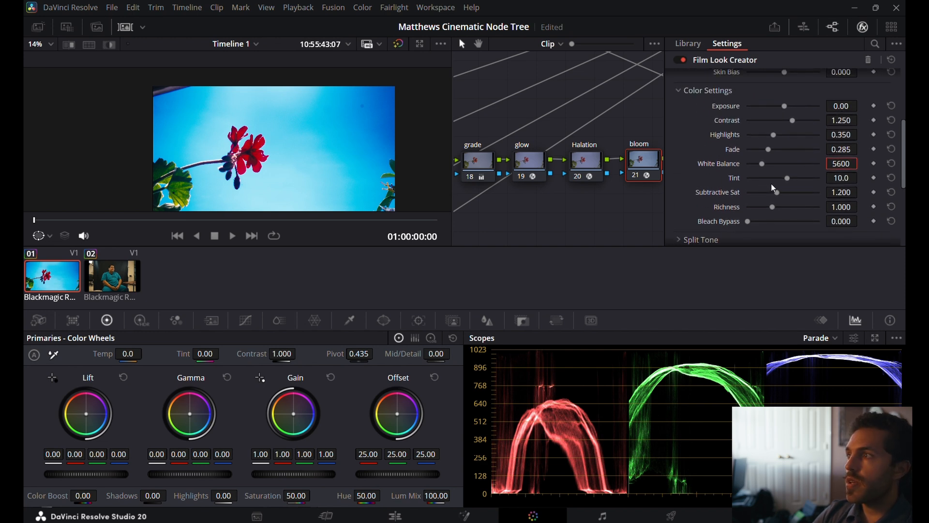
Try raising the Film Look Creator's tint to about 70.9, check the image, and undo the tint change.
{"action": "left_click_drag", "start_coordinate": [788, 178], "coordinate": [788, 179]}
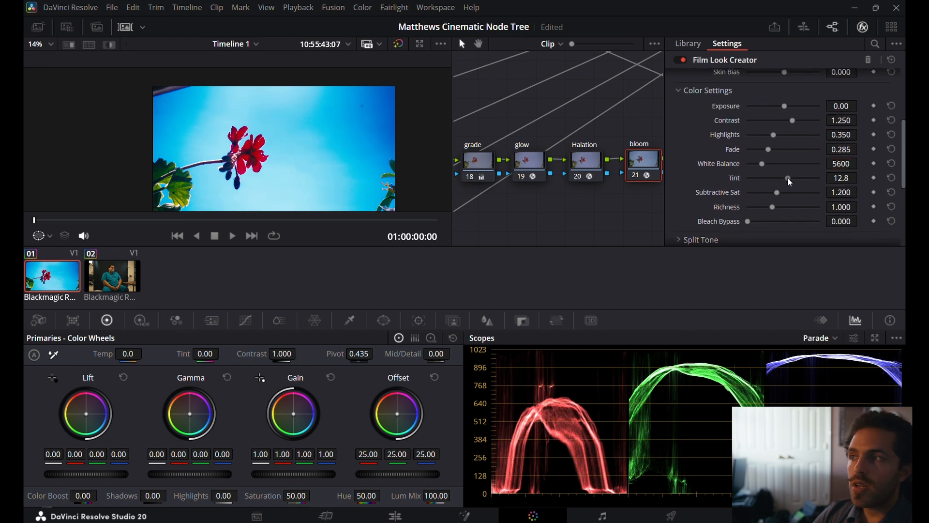
{"action": "mouse_move", "coordinate": [787, 178]}
{"action": "left_mouse_down"}
{"action": "mouse_move", "coordinate": [751, 178]}
{"action": "mouse_move", "coordinate": [810, 178]}
{"action": "mouse_move", "coordinate": [794, 184]}
{"action": "left_mouse_up"}
{"action": "left_click_drag", "start_coordinate": [788, 179], "coordinate": [802, 179]}
{"action": "scroll", "coordinate": [394, 211], "scroll_direction": "down", "scroll_amount": 1}
{"action": "scroll", "coordinate": [393, 211], "scroll_direction": "down", "scroll_amount": 4}
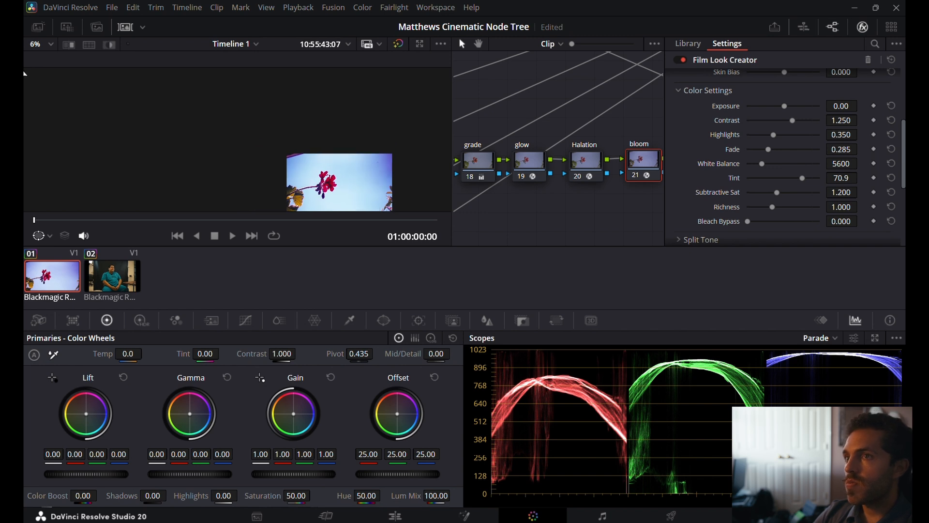
{"action": "left_click", "coordinate": [45, 47]}
{"action": "left_click", "coordinate": [48, 57]}
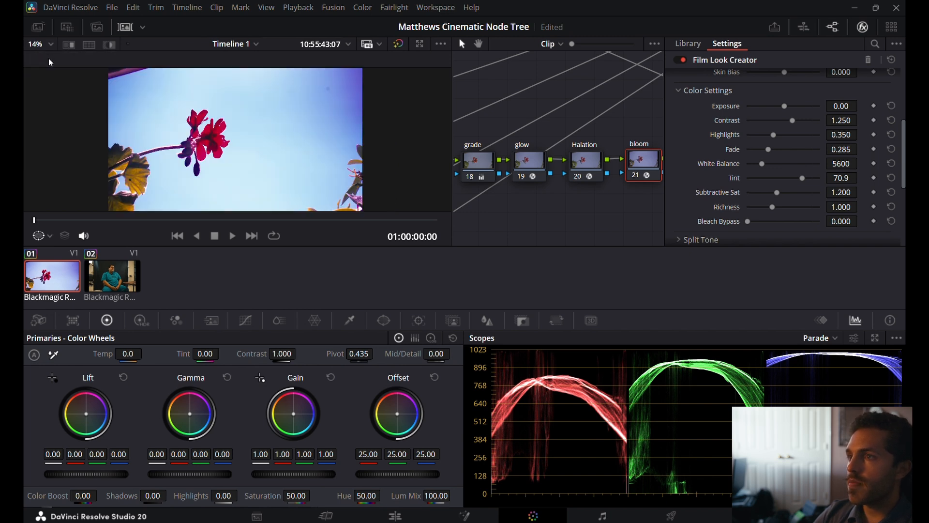
{"action": "scroll", "coordinate": [361, 206], "scroll_direction": "up", "scroll_amount": 5}
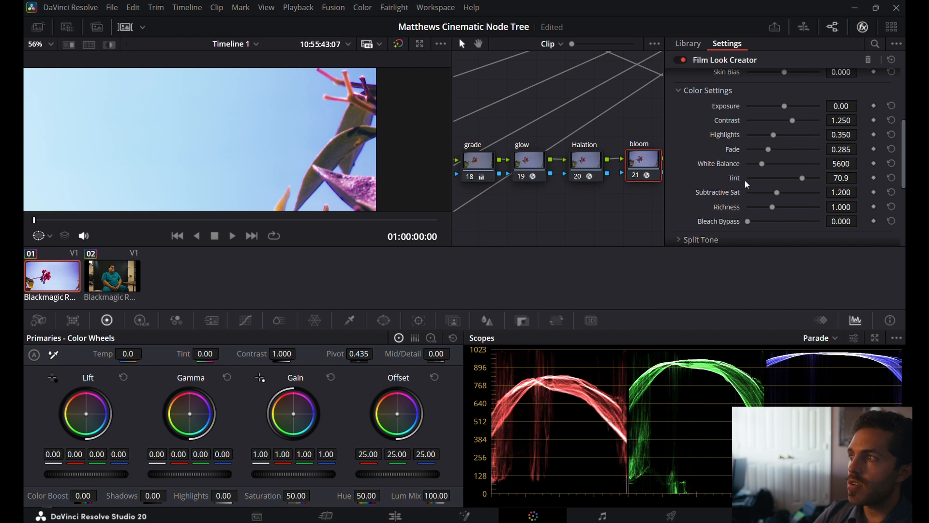
{"action": "key", "text": "ctrl+z"}
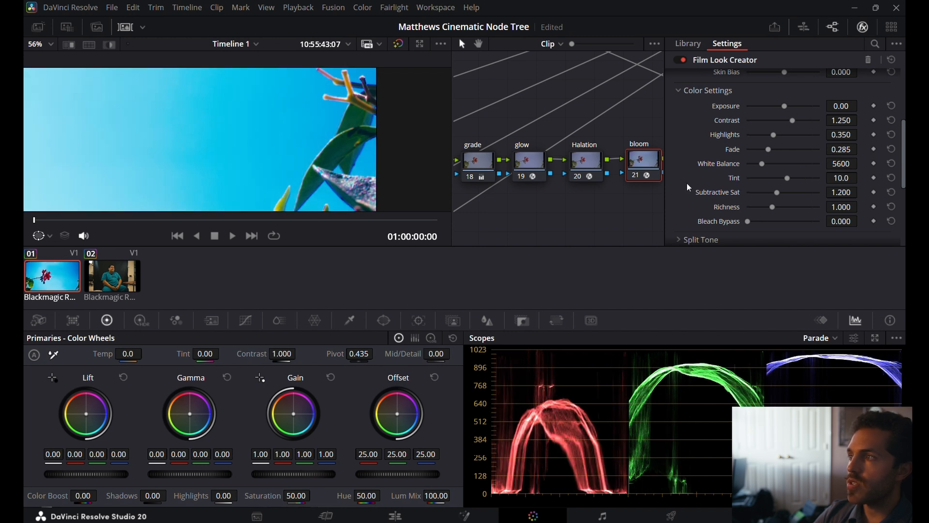
Inspect the leaf edges up close, then compare the fitted image with the Film Look Creator off and on.
{"action": "scroll", "coordinate": [372, 177], "scroll_direction": "up", "scroll_amount": 4}
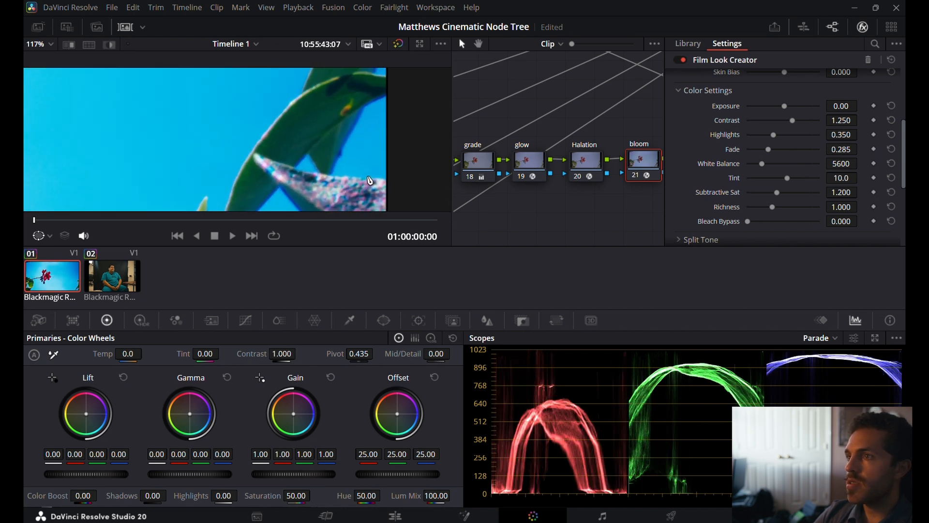
{"action": "scroll", "coordinate": [368, 186], "scroll_direction": "down", "scroll_amount": 3}
{"action": "scroll", "coordinate": [364, 194], "scroll_direction": "down", "scroll_amount": 8}
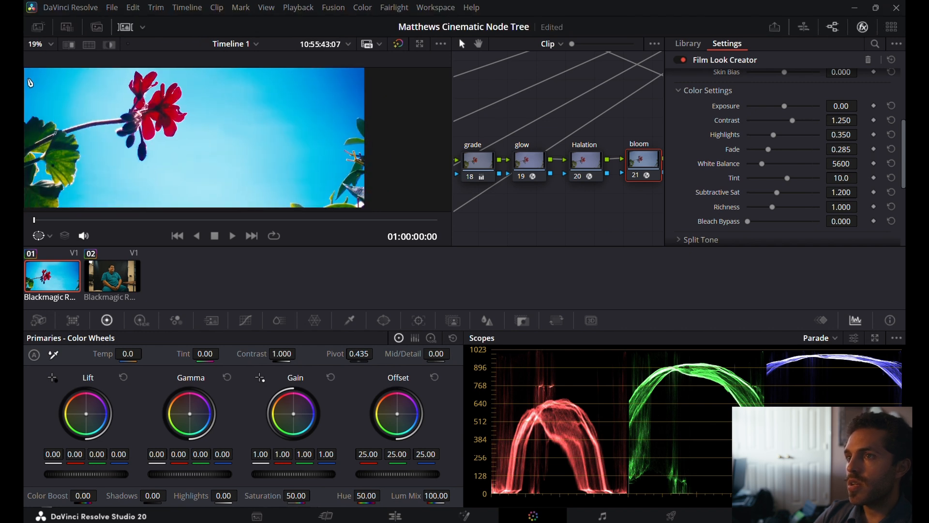
{"action": "left_click", "coordinate": [50, 45]}
{"action": "left_click", "coordinate": [56, 59]}
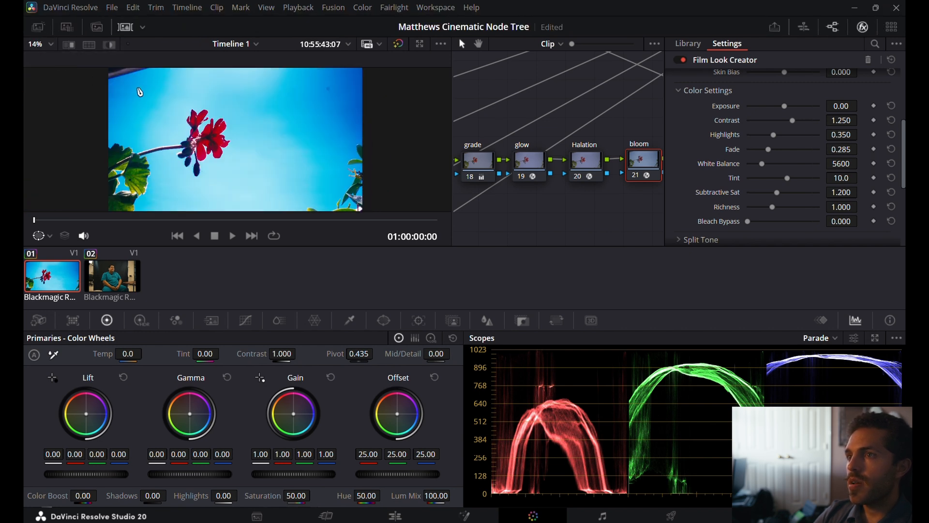
{"action": "left_click", "coordinate": [682, 61]}
{"action": "left_click", "coordinate": [682, 61]}
{"action": "left_click", "coordinate": [682, 61]}
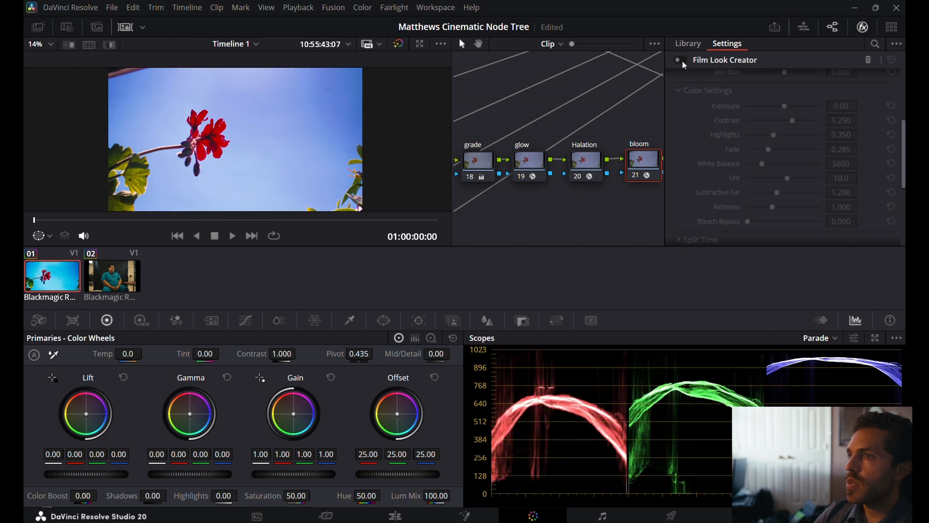
{"action": "left_click", "coordinate": [683, 61]}
Reduce the Film Look Creator's Color Blend to about 0.155 and keep Effects Blend at 1.000.
{"action": "scroll", "coordinate": [694, 98], "scroll_direction": "up", "scroll_amount": 4}
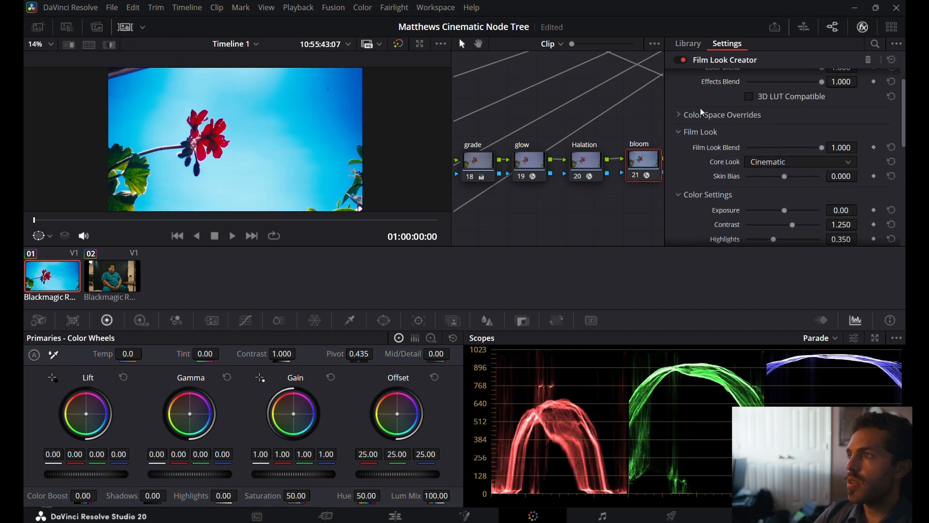
{"action": "scroll", "coordinate": [702, 111], "scroll_direction": "up", "scroll_amount": 1}
{"action": "left_click_drag", "start_coordinate": [823, 91], "coordinate": [724, 101]}
{"action": "left_click_drag", "start_coordinate": [789, 108], "coordinate": [829, 110]}
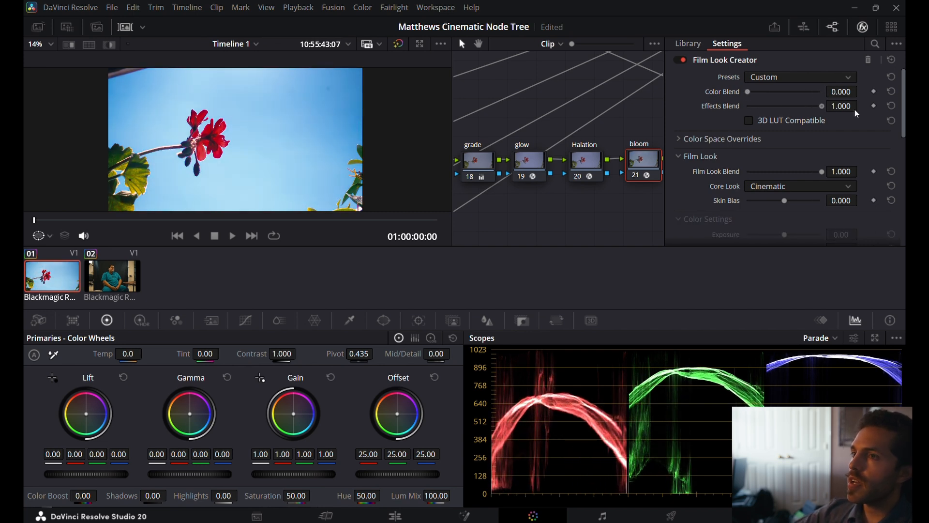
{"action": "mouse_move", "coordinate": [747, 92]}
{"action": "left_mouse_down"}
{"action": "mouse_move", "coordinate": [835, 99]}
{"action": "mouse_move", "coordinate": [757, 97]}
{"action": "left_mouse_up"}
Enable the Film Grain effect on the grain node and examine the flower petals up close.
{"action": "scroll", "coordinate": [582, 210], "scroll_direction": "right", "scroll_amount": 5}
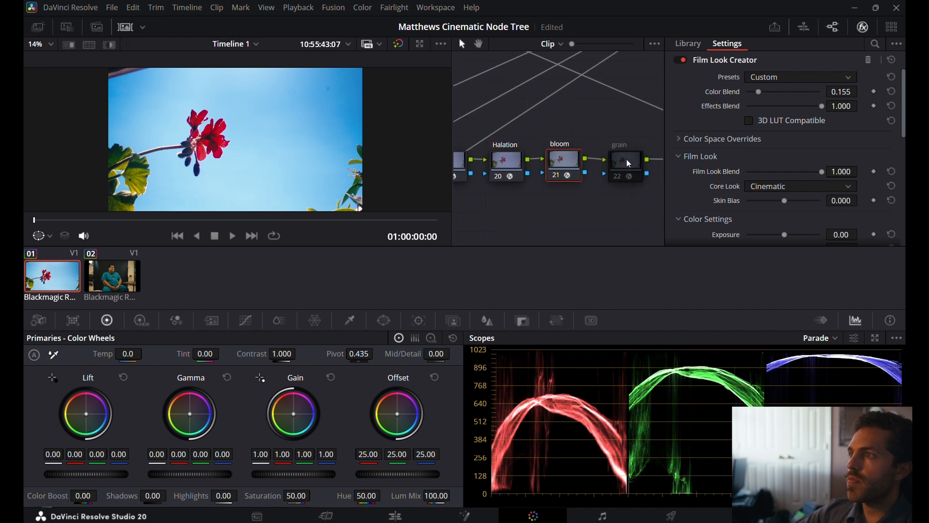
{"action": "left_click", "coordinate": [628, 161]}
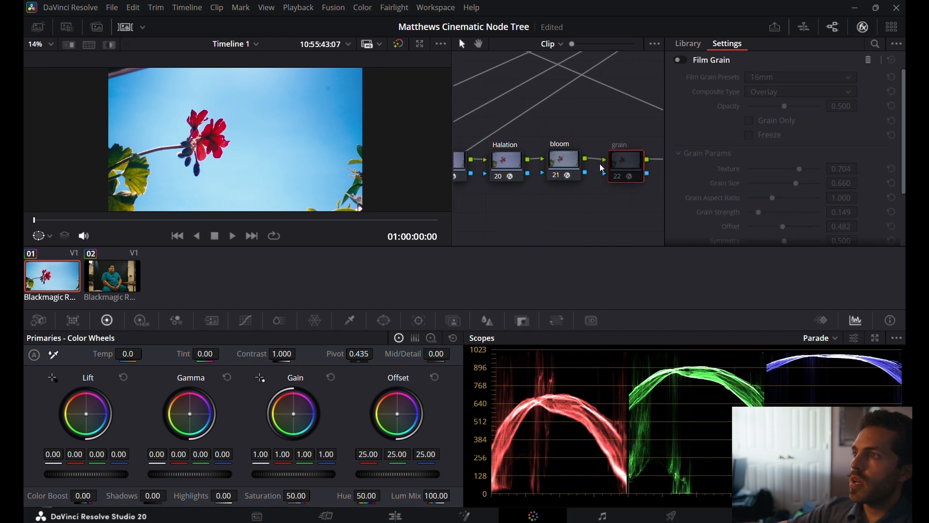
{"action": "left_click", "coordinate": [680, 60]}
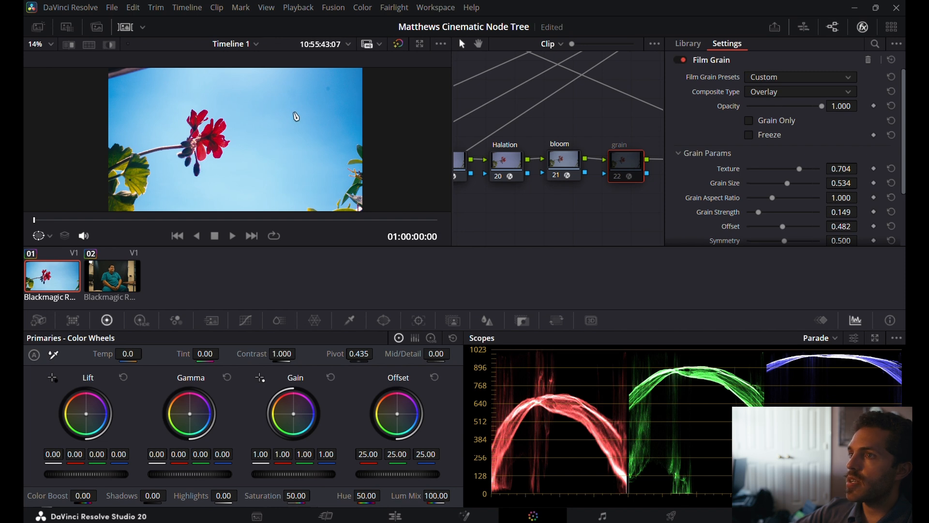
{"action": "scroll", "coordinate": [296, 116], "scroll_direction": "up", "scroll_amount": 2}
{"action": "scroll", "coordinate": [226, 136], "scroll_direction": "up", "scroll_amount": 8}
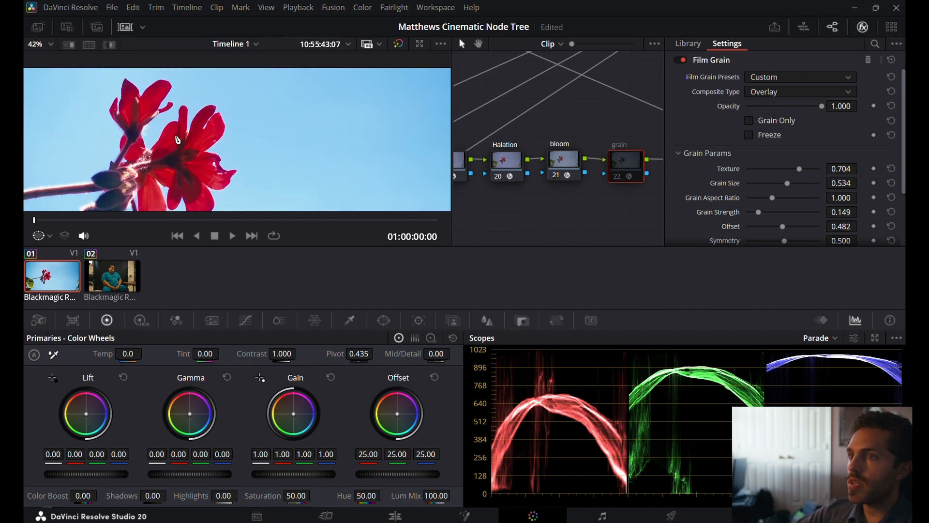
{"action": "scroll", "coordinate": [189, 157], "scroll_direction": "up", "scroll_amount": 5}
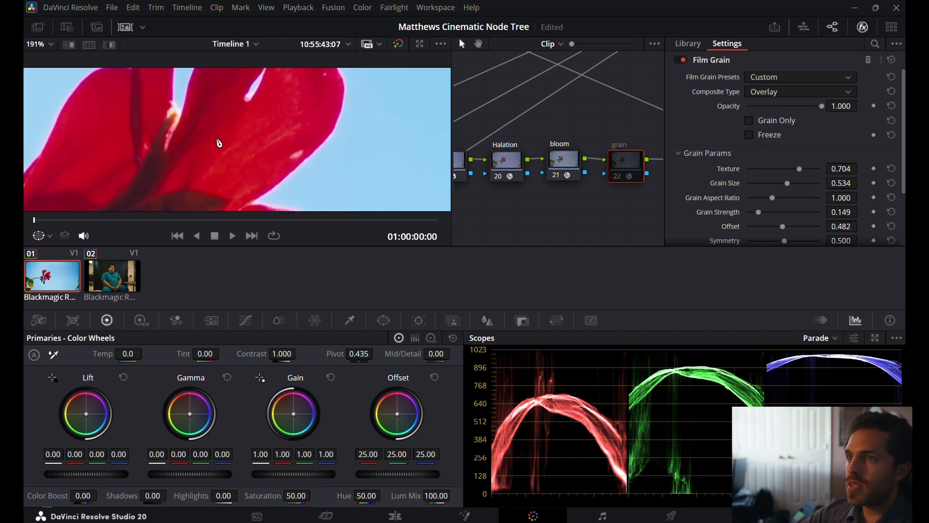
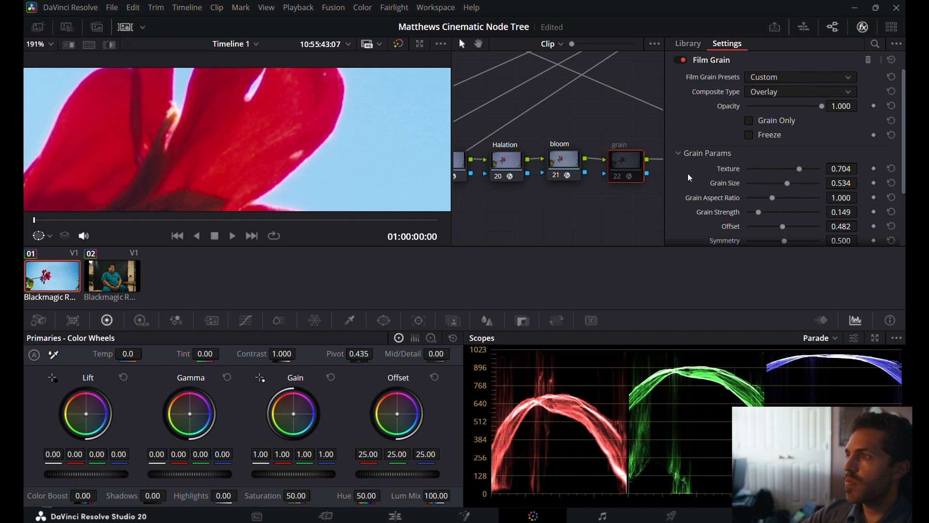
Re-enable the grain node and reduce its Texture to about 0.147 and Grain Size to about 0.093.
{"action": "key", "text": "ctrl+d"}
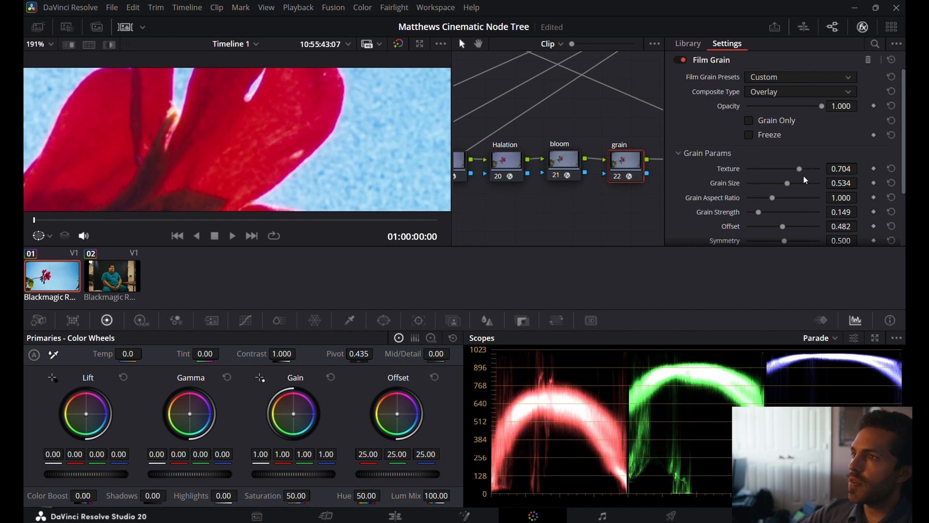
{"action": "left_click_drag", "start_coordinate": [801, 168], "coordinate": [754, 184]}
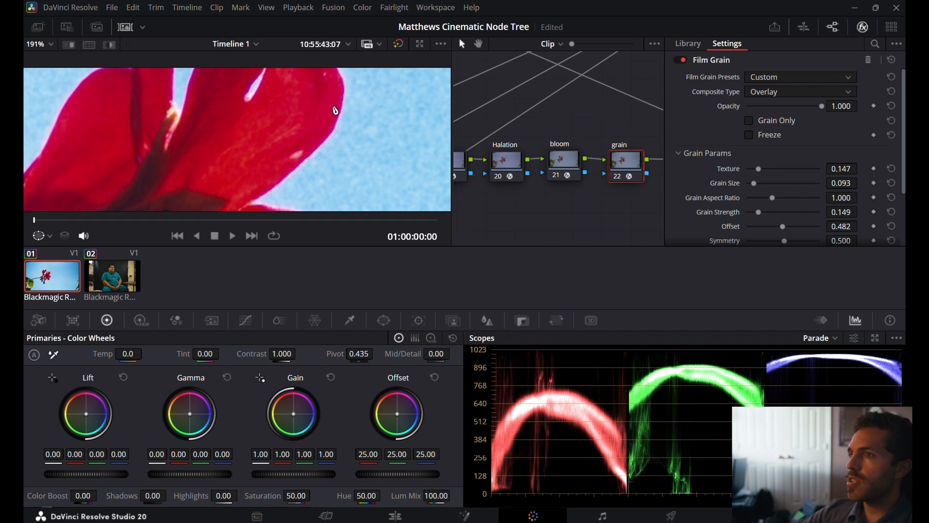
Fit the whole flower image in the viewer and review the grain during full-screen playback.
{"action": "scroll", "coordinate": [345, 109], "scroll_direction": "down", "scroll_amount": 8}
{"action": "scroll", "coordinate": [328, 112], "scroll_direction": "down", "scroll_amount": 3}
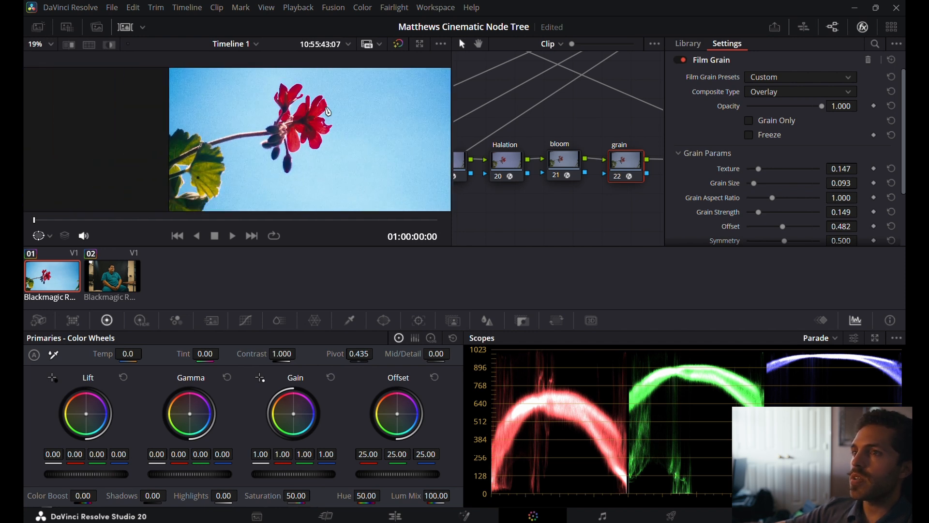
{"action": "left_click", "coordinate": [44, 44]}
{"action": "left_click", "coordinate": [49, 59]}
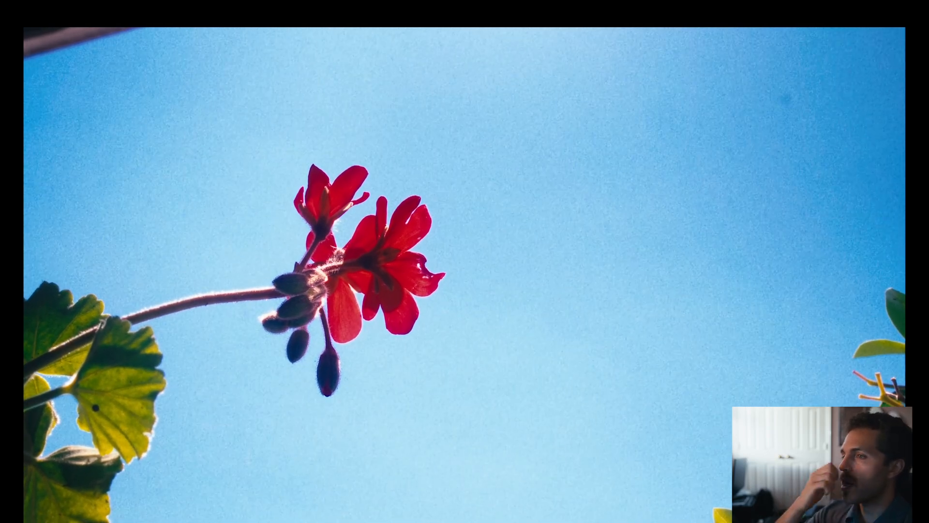
{"action": "mouse_move", "coordinate": [220, 321]}
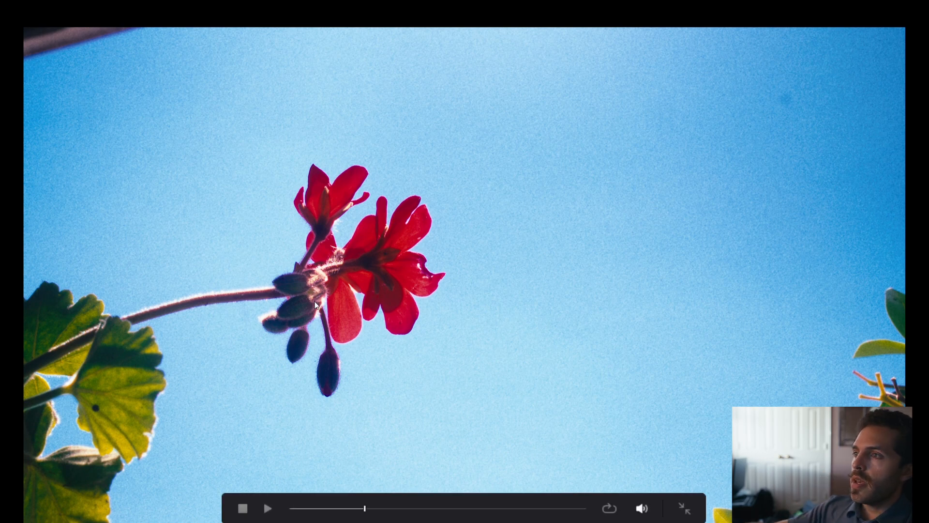
{"action": "key", "text": "Escape"}
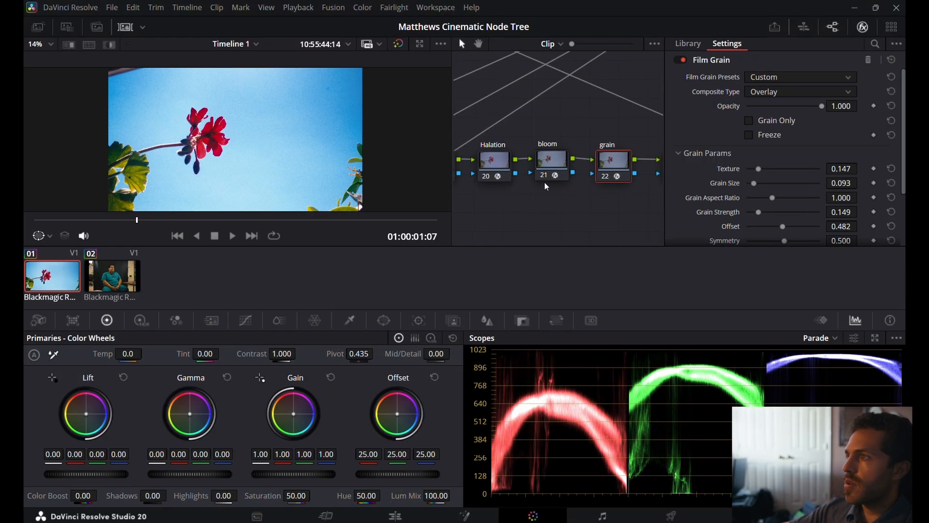
Review the Color Space Transform settings on the DG-709 node and on input node 02.
{"action": "scroll", "coordinate": [545, 182], "scroll_direction": "right", "scroll_amount": 3}
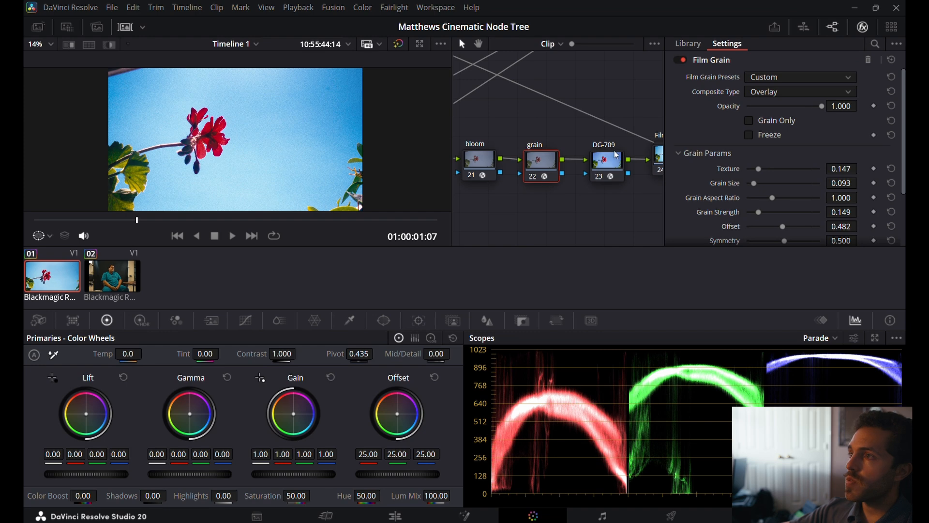
{"action": "left_click", "coordinate": [615, 161]}
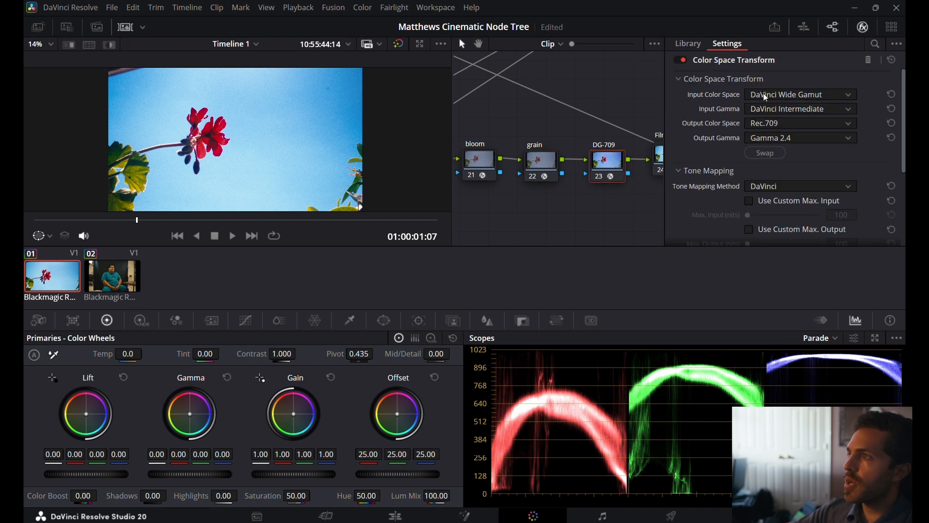
{"action": "right_click", "coordinate": [592, 106]}
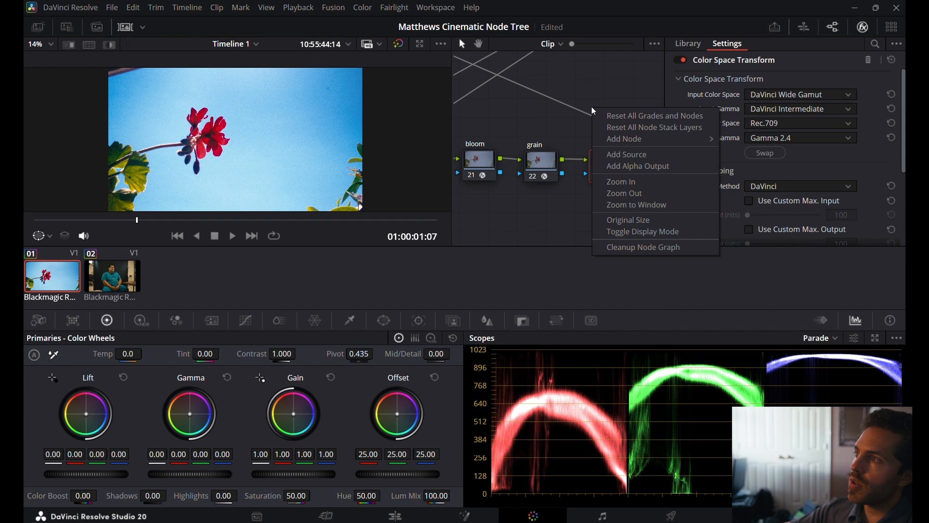
{"action": "left_click", "coordinate": [630, 207]}
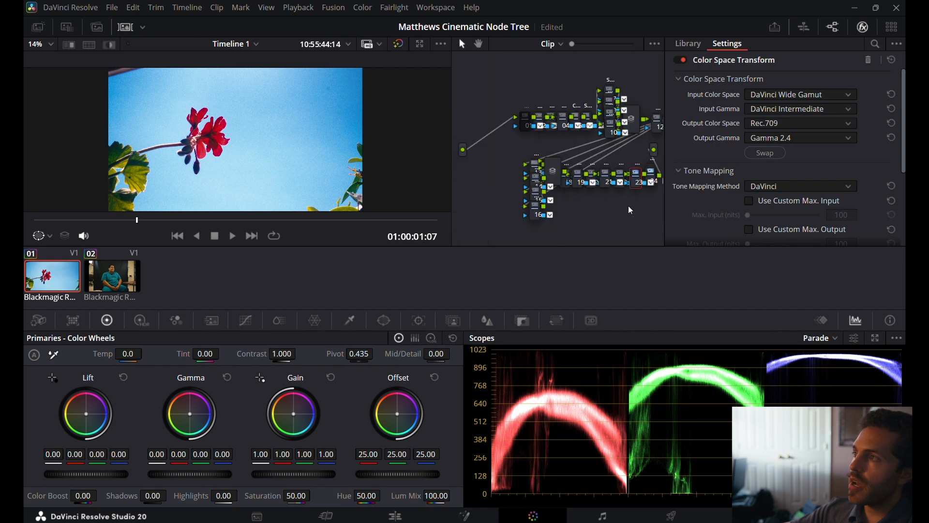
{"action": "left_click", "coordinate": [541, 121]}
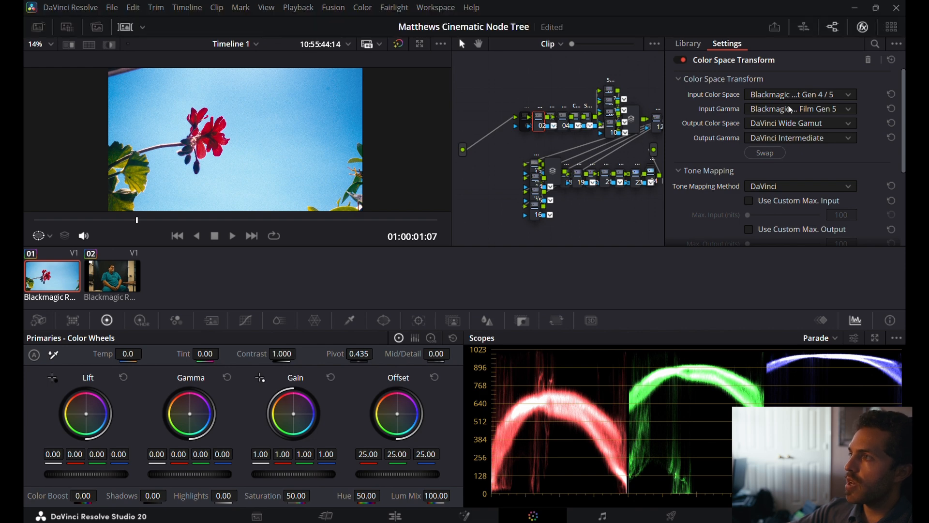
{"action": "left_click", "coordinate": [804, 125]}
{"action": "left_click", "coordinate": [803, 122]}
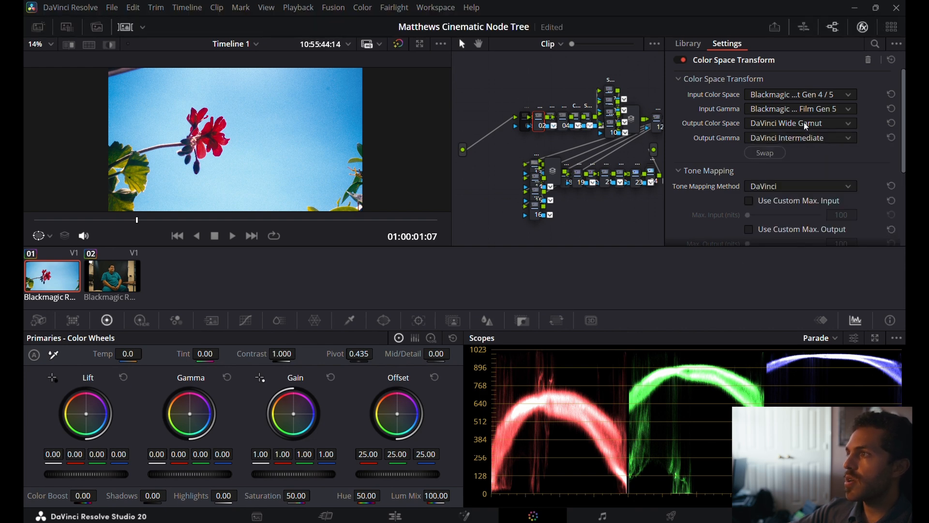
{"action": "left_click", "coordinate": [801, 139]}
{"action": "left_click", "coordinate": [800, 137]}
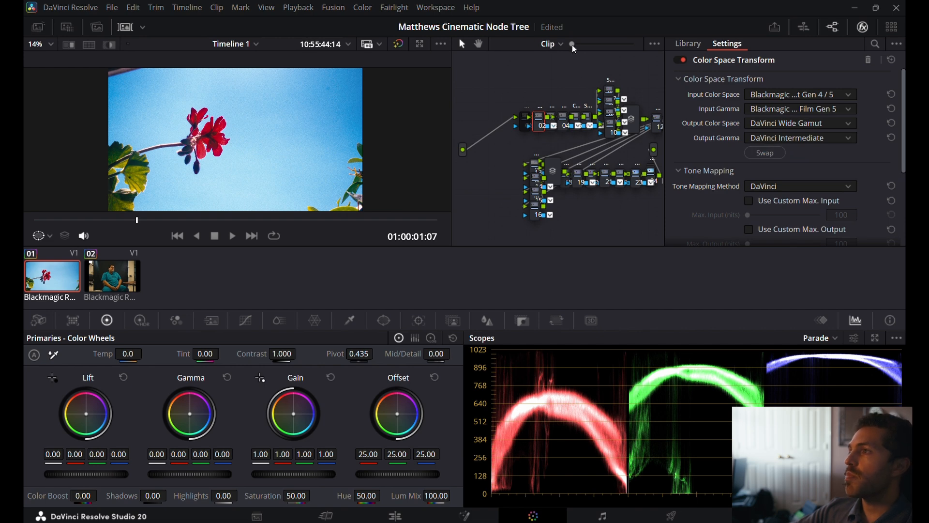
Enlarge the node graph and recheck the DG-709 node's input and output color space and gamma.
{"action": "left_click_drag", "start_coordinate": [573, 44], "coordinate": [583, 46]}
{"action": "scroll", "coordinate": [602, 180], "scroll_direction": "right", "scroll_amount": 8}
{"action": "scroll", "coordinate": [603, 180], "scroll_direction": "down", "scroll_amount": 3}
{"action": "scroll", "coordinate": [604, 180], "scroll_direction": "down", "scroll_amount": 3}
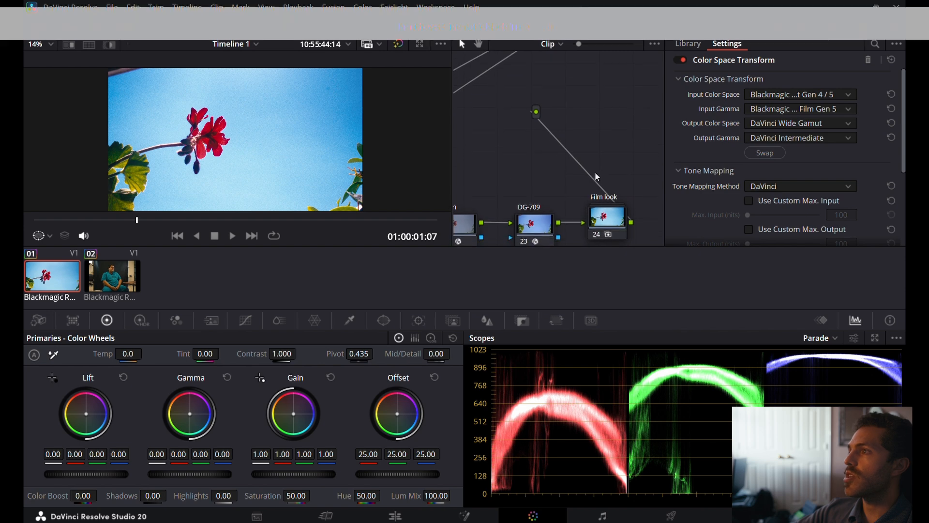
{"action": "left_click", "coordinate": [541, 209]}
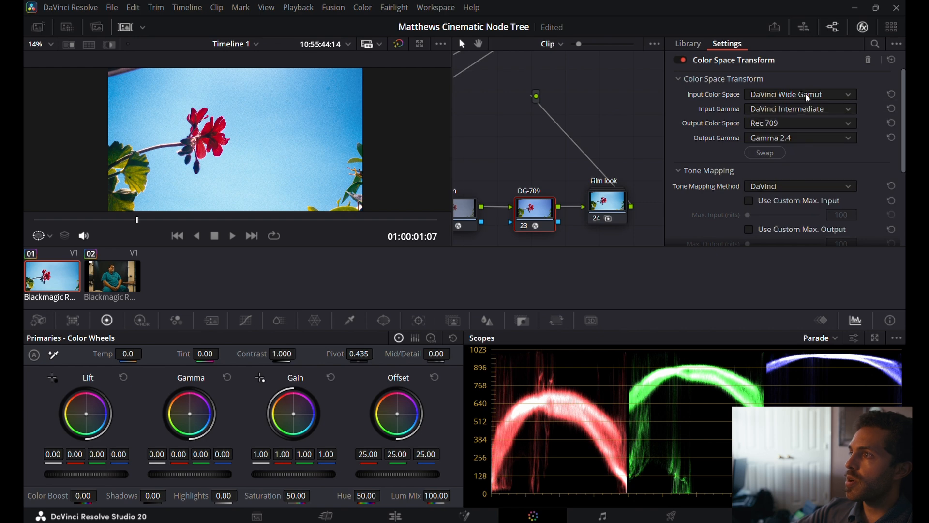
{"action": "left_click", "coordinate": [806, 109]}
{"action": "left_click", "coordinate": [806, 109]}
Open the Film look compound node and examine its CST node's output color space and gamma.
{"action": "left_click", "coordinate": [609, 198]}
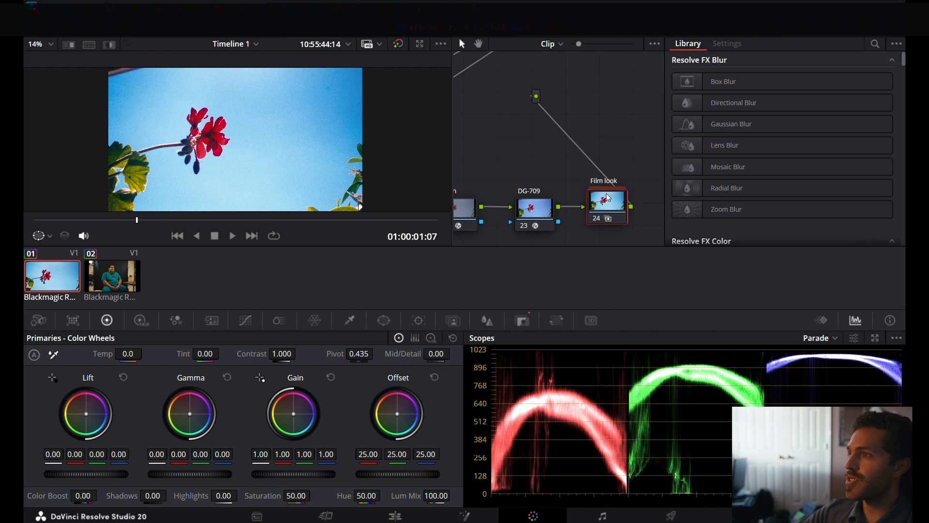
{"action": "double_click", "coordinate": [605, 198]}
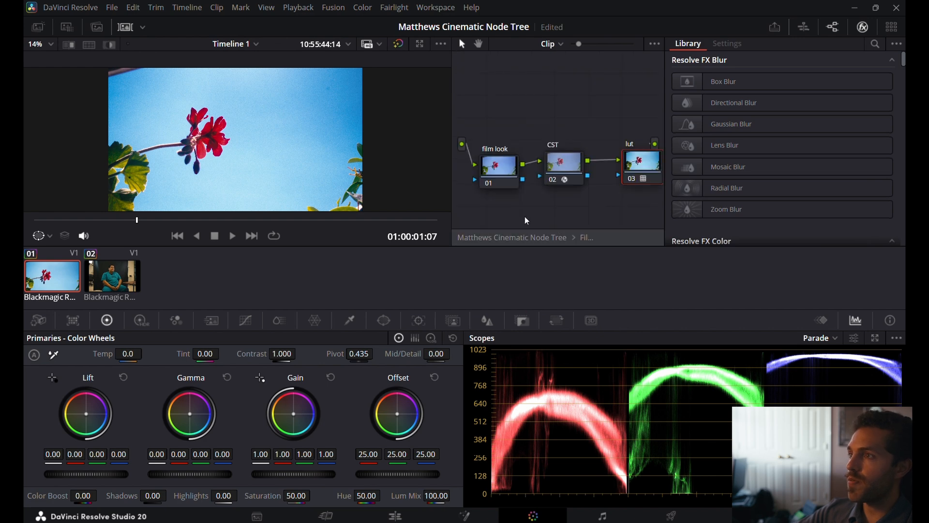
{"action": "left_click", "coordinate": [567, 170]}
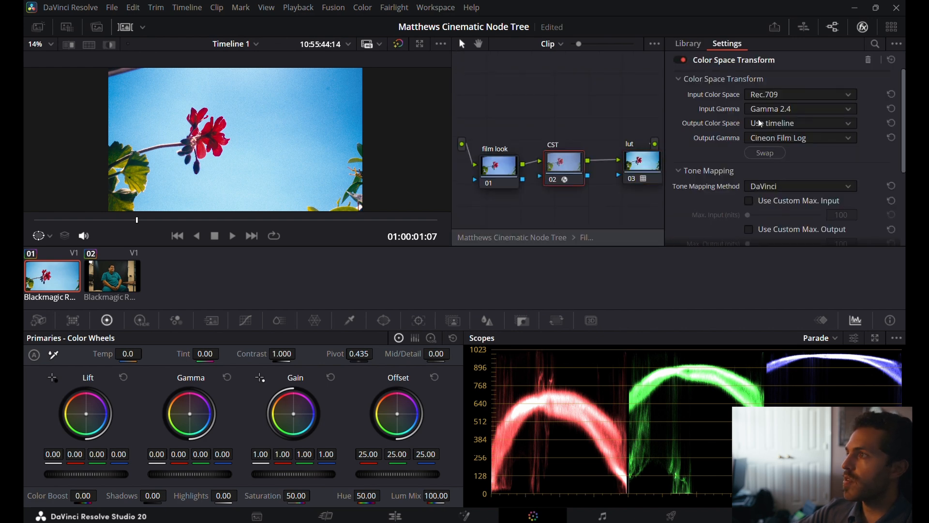
{"action": "left_click", "coordinate": [784, 125]}
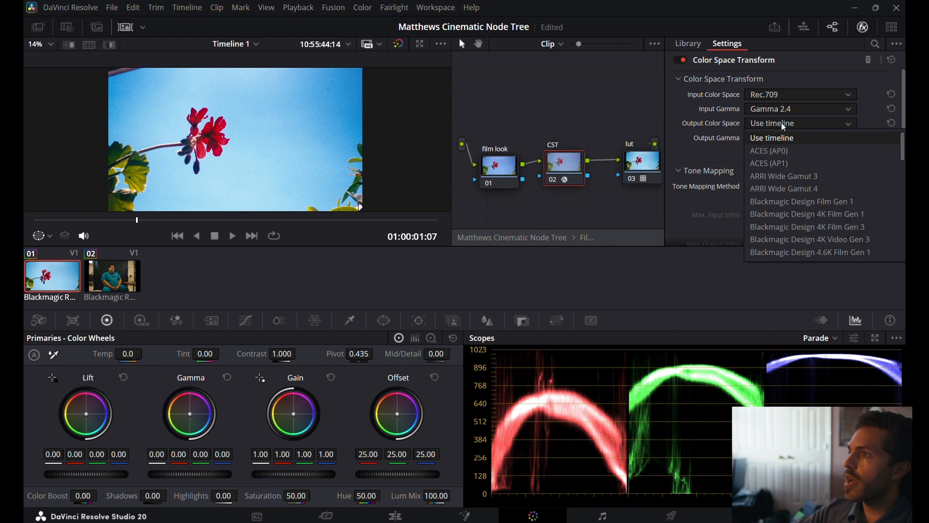
{"action": "left_click", "coordinate": [780, 123]}
{"action": "left_click", "coordinate": [777, 136]}
{"action": "left_click", "coordinate": [780, 139]}
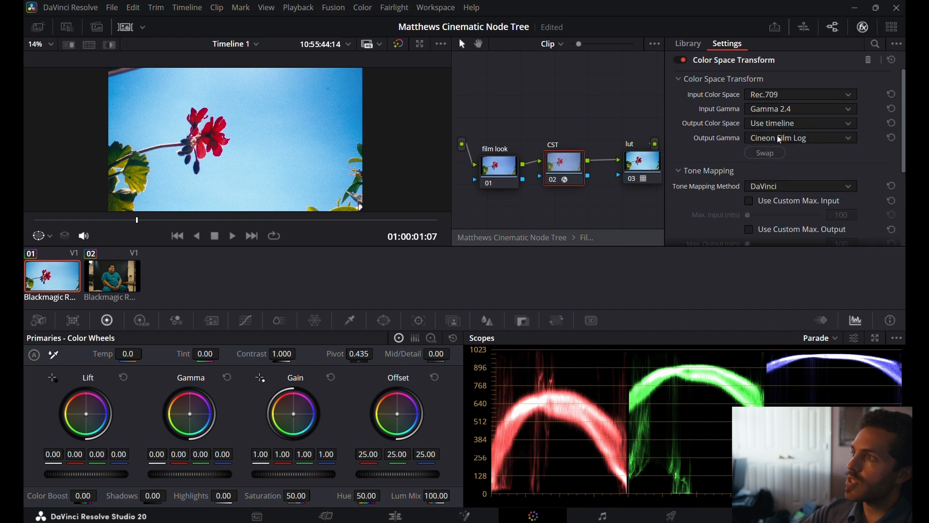
Try the Rec709 Kodak 2383 D60 film look on the lut node.
{"action": "left_click", "coordinate": [636, 164]}
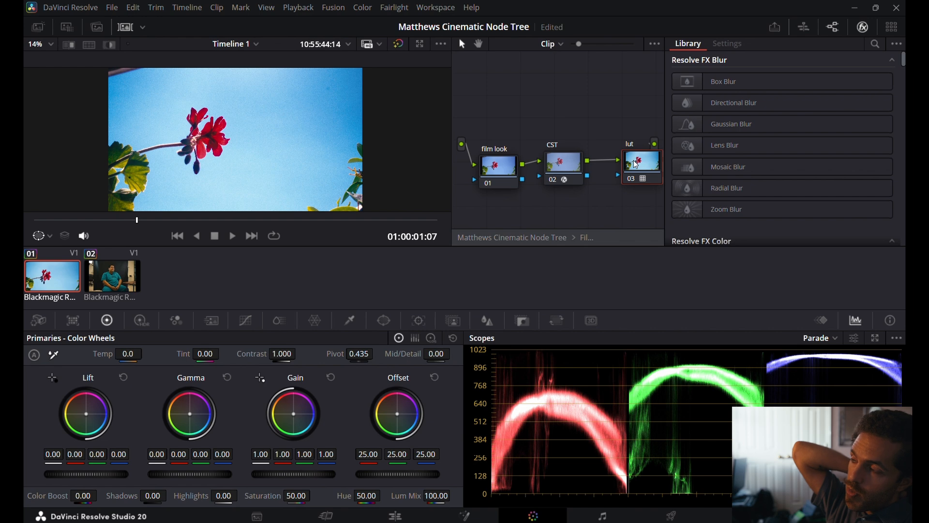
{"action": "right_click", "coordinate": [636, 164]}
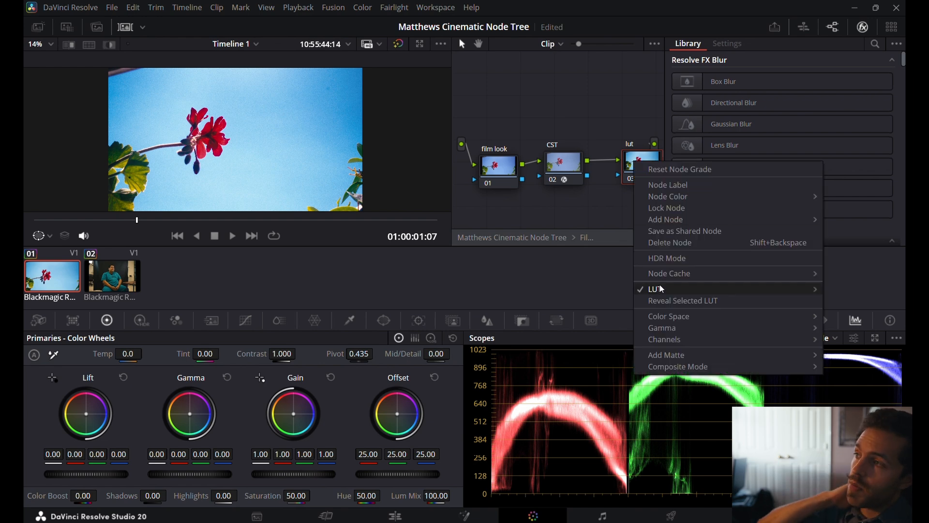
{"action": "mouse_move", "coordinate": [660, 287]}
{"action": "mouse_move", "coordinate": [558, 376]}
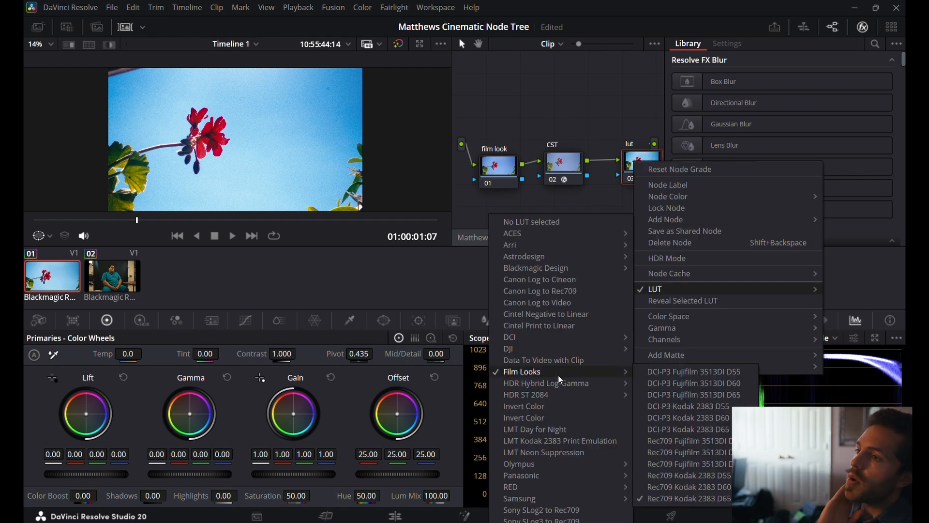
{"action": "left_click", "coordinate": [682, 499]}
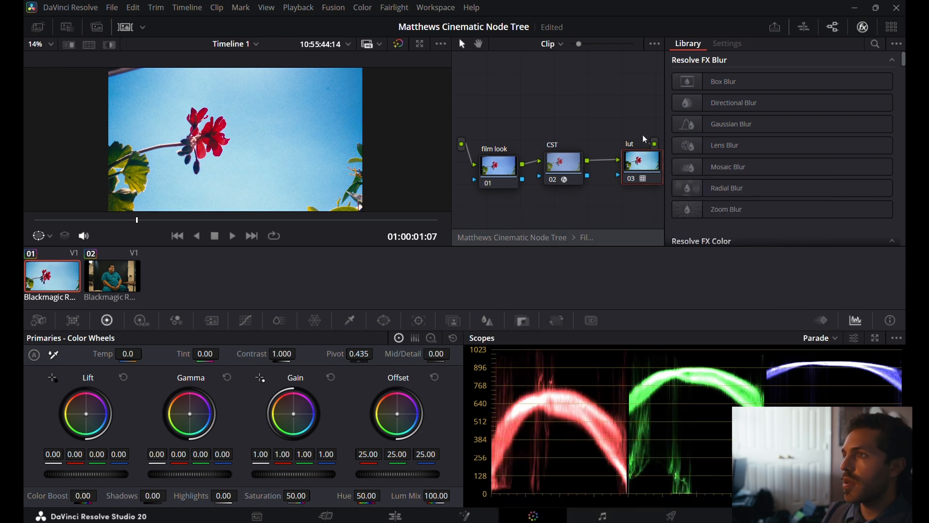
Try the DCI-P3 Fujifilm 3513DI D65 film look on the lut node.
{"action": "right_click", "coordinate": [640, 156]}
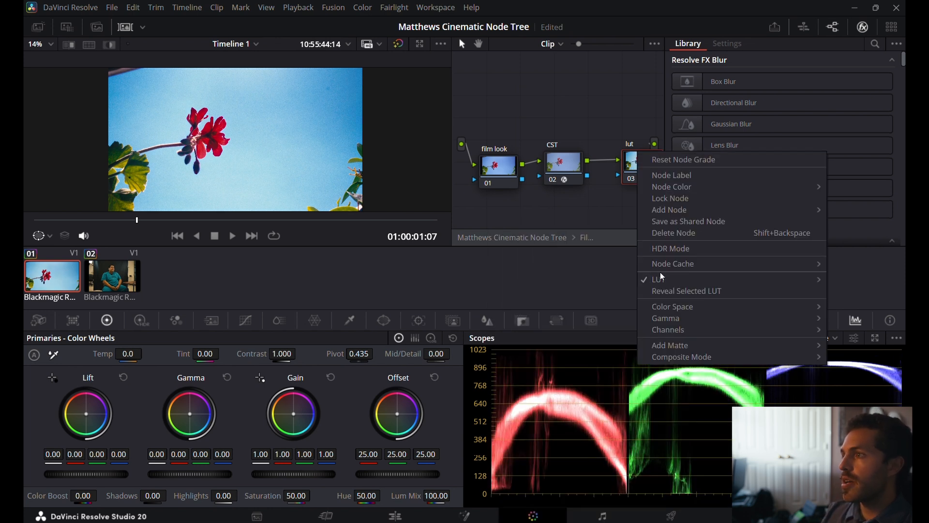
{"action": "mouse_move", "coordinate": [661, 281]}
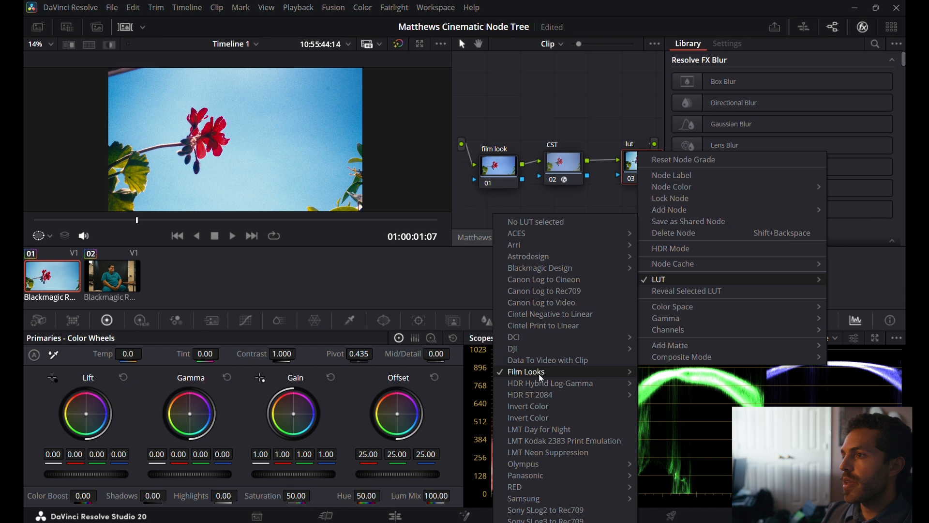
{"action": "mouse_move", "coordinate": [552, 373]}
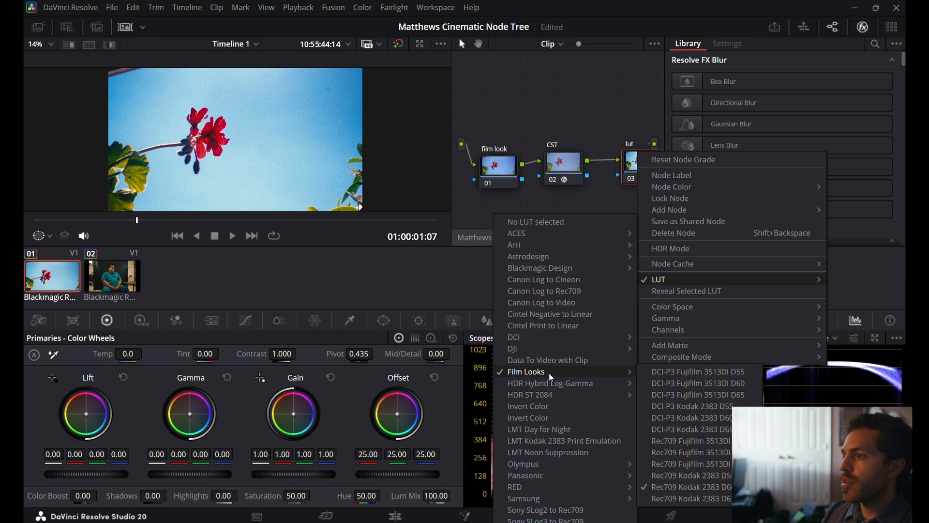
{"action": "left_click", "coordinate": [681, 395]}
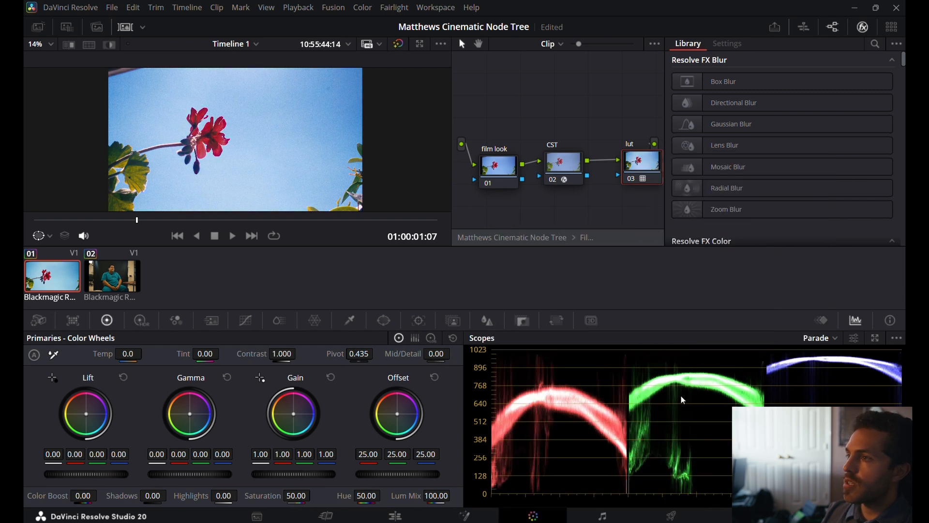
Try the DCI-P3 Kodak 2383 D65 film look on the lut node.
{"action": "right_click", "coordinate": [638, 162]}
{"action": "mouse_move", "coordinate": [670, 286]}
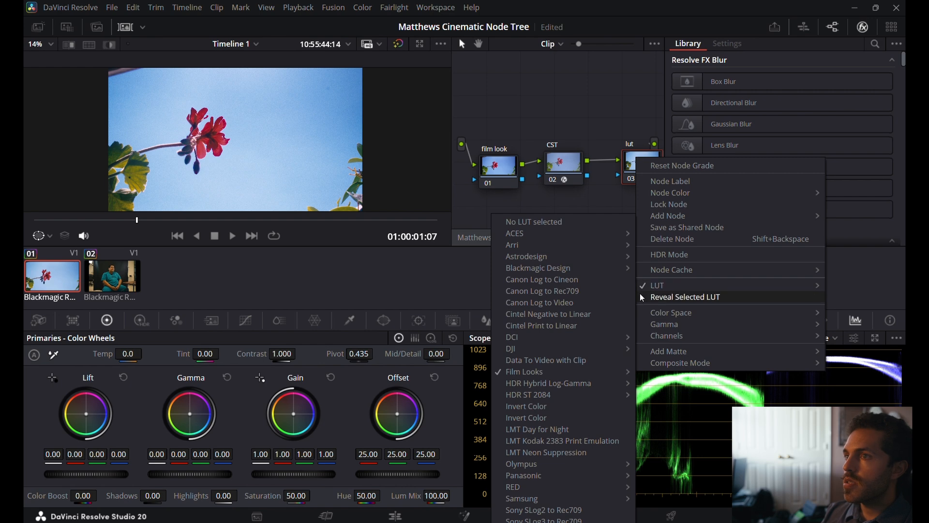
{"action": "mouse_move", "coordinate": [576, 371]}
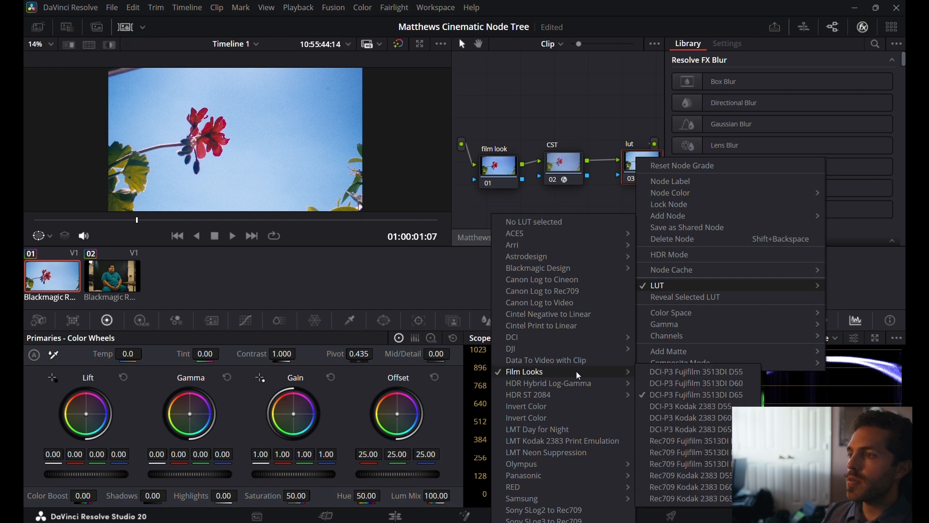
{"action": "left_click", "coordinate": [676, 430]}
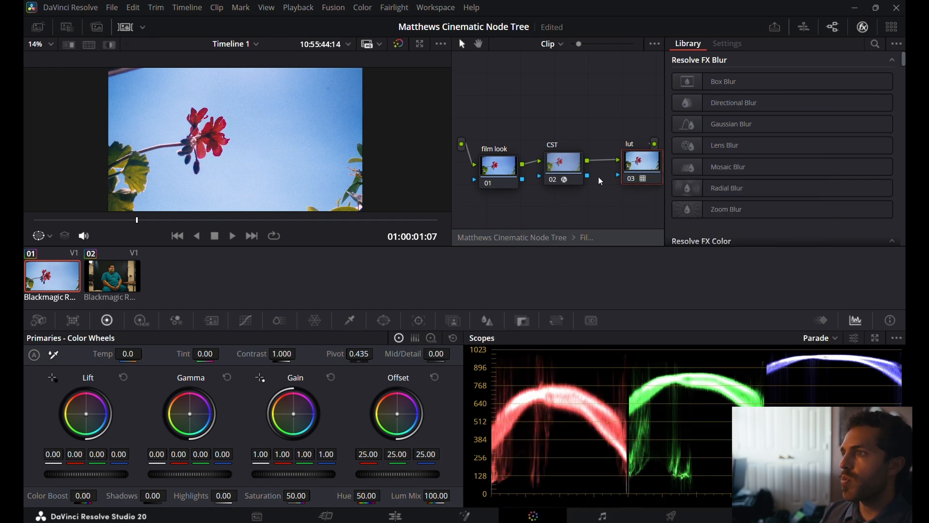
Set the lut node's film look to Rec709 Kodak 2383 D65 and leave the Film look compound node.
{"action": "right_click", "coordinate": [634, 170]}
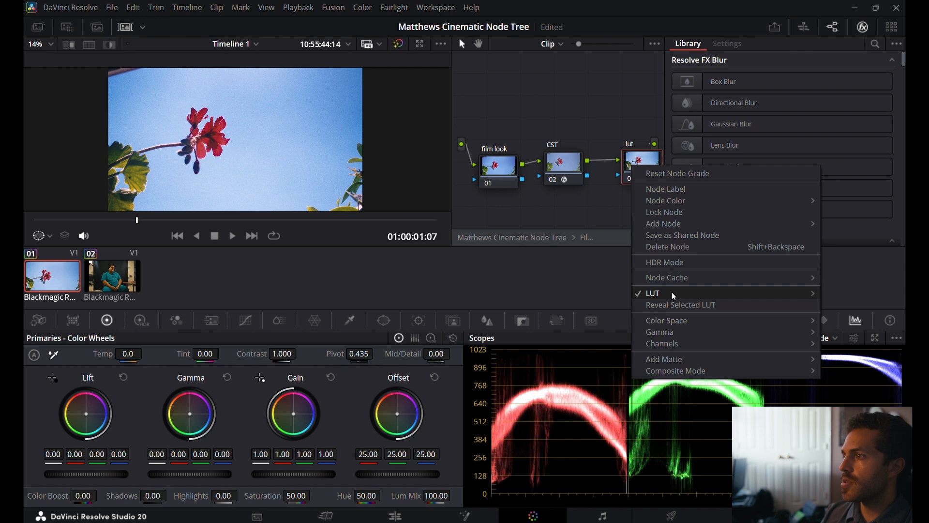
{"action": "mouse_move", "coordinate": [672, 292]}
{"action": "mouse_move", "coordinate": [584, 374]}
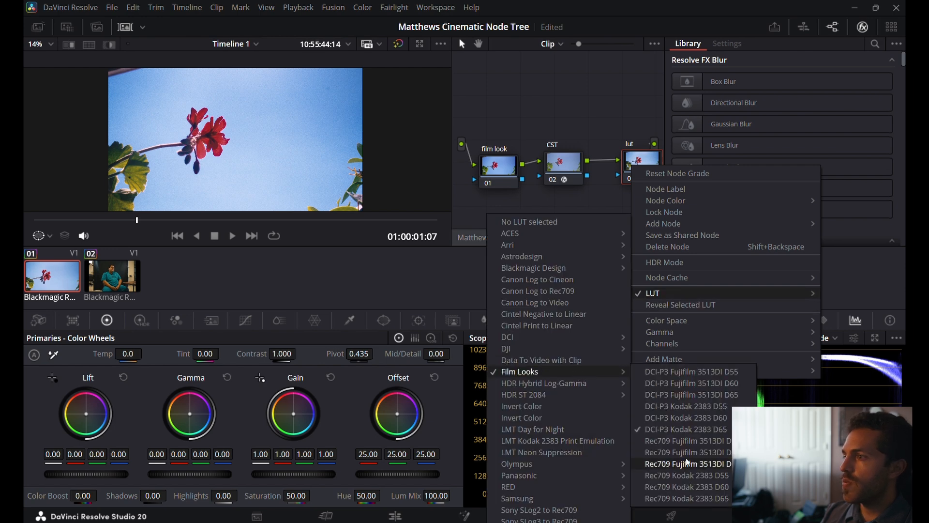
{"action": "left_click", "coordinate": [686, 499]}
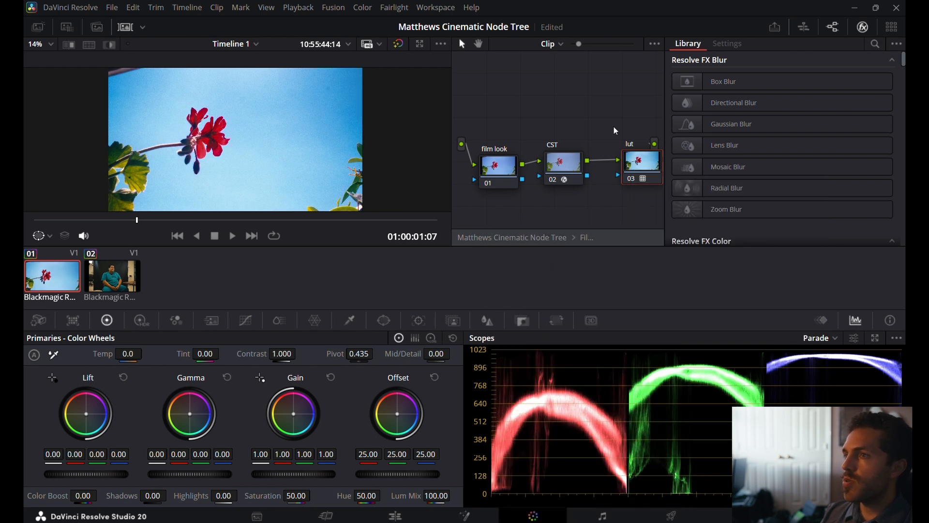
{"action": "left_click", "coordinate": [588, 239]}
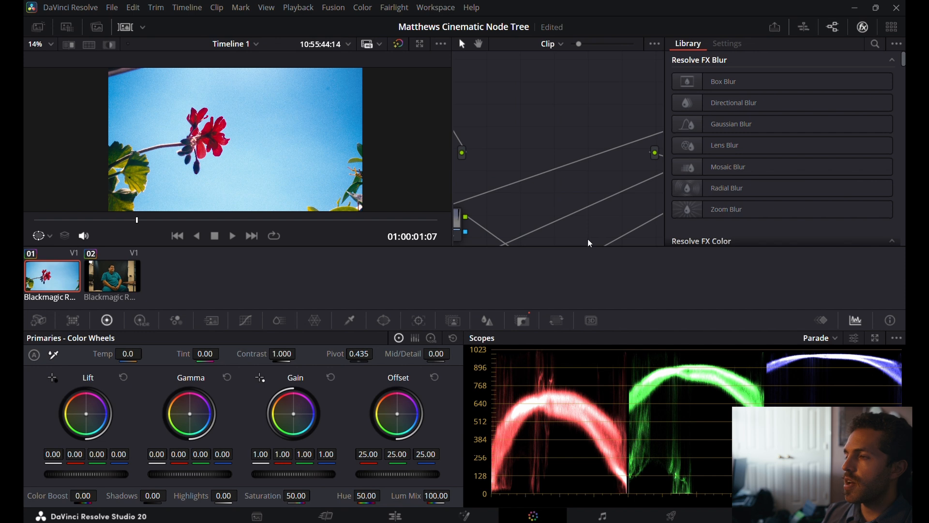
Set the grain node's Film Grain Texture to 0.070 and Grain Size to 0.016.
{"action": "scroll", "coordinate": [605, 216], "scroll_direction": "down", "scroll_amount": 1}
{"action": "scroll", "coordinate": [605, 216], "scroll_direction": "right", "scroll_amount": 5}
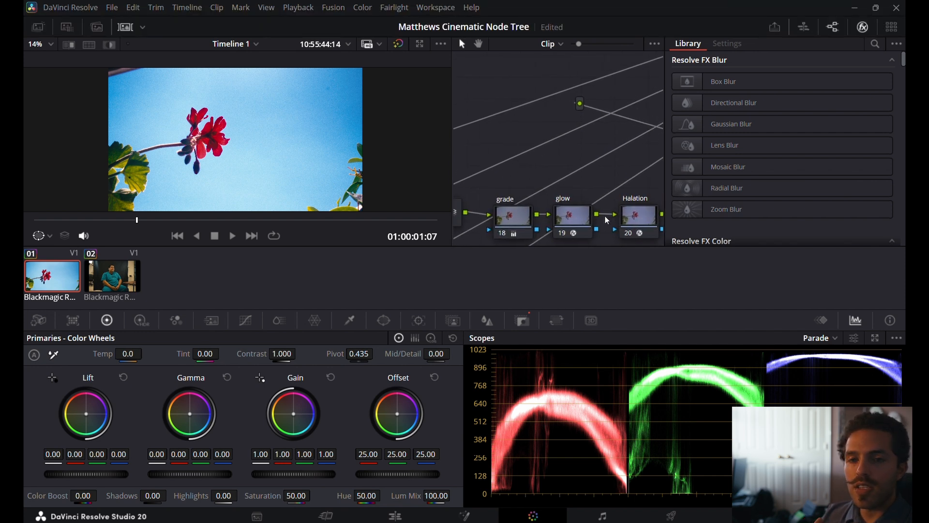
{"action": "scroll", "coordinate": [608, 221], "scroll_direction": "right", "scroll_amount": 4}
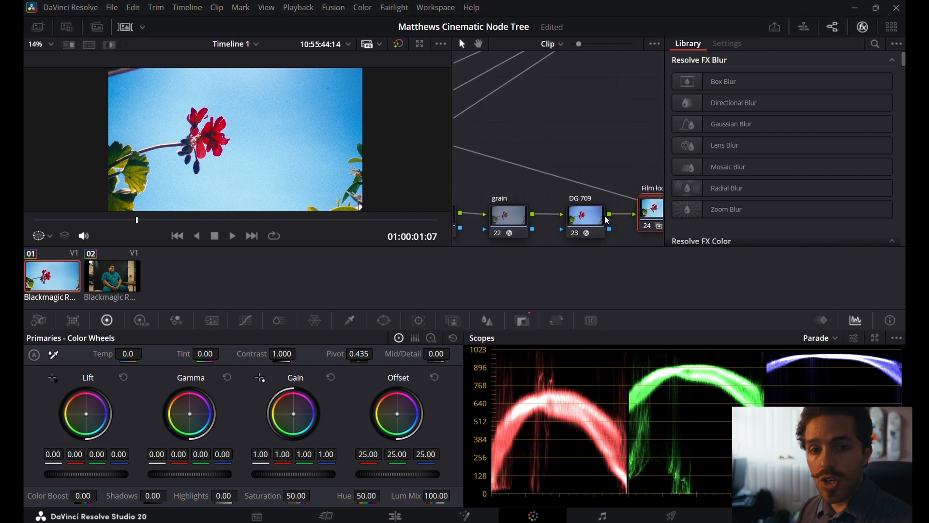
{"action": "scroll", "coordinate": [607, 220], "scroll_direction": "left", "scroll_amount": 6}
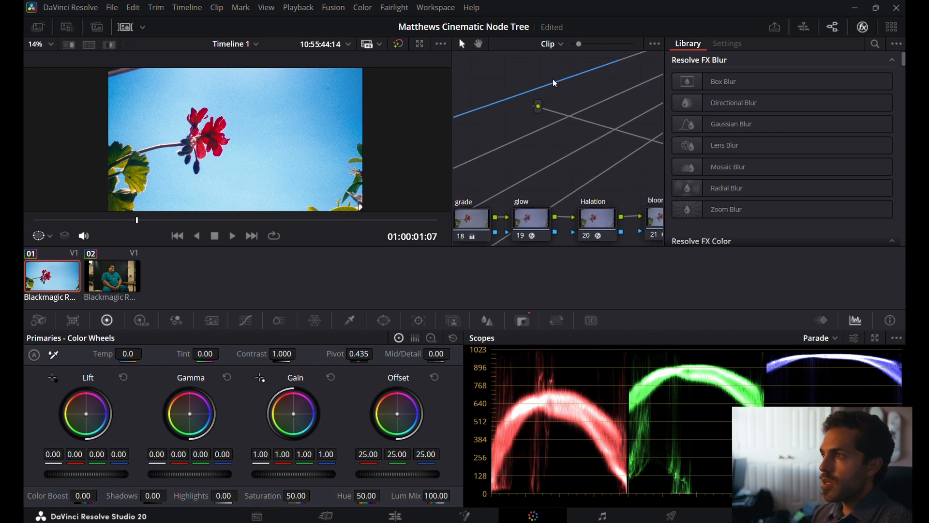
{"action": "scroll", "coordinate": [500, 144], "scroll_direction": "left", "scroll_amount": 3}
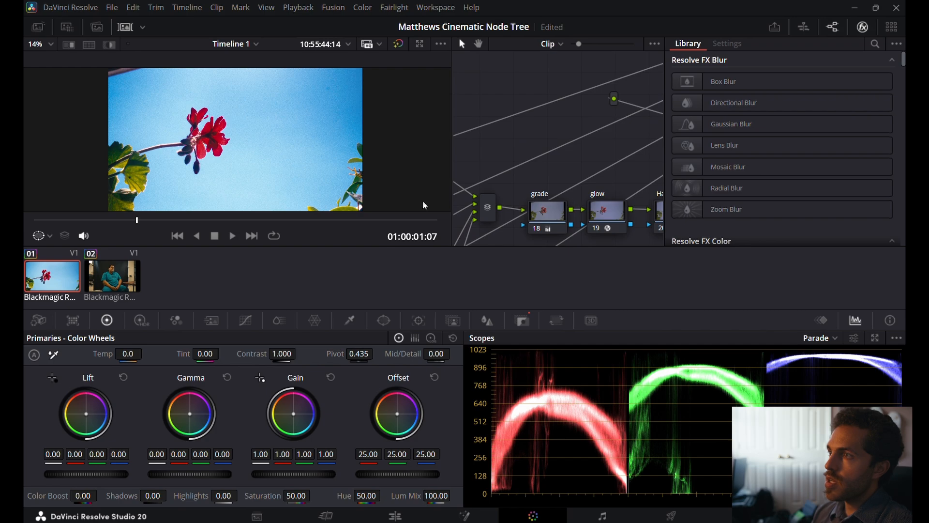
{"action": "key", "text": "ctrl+f"}
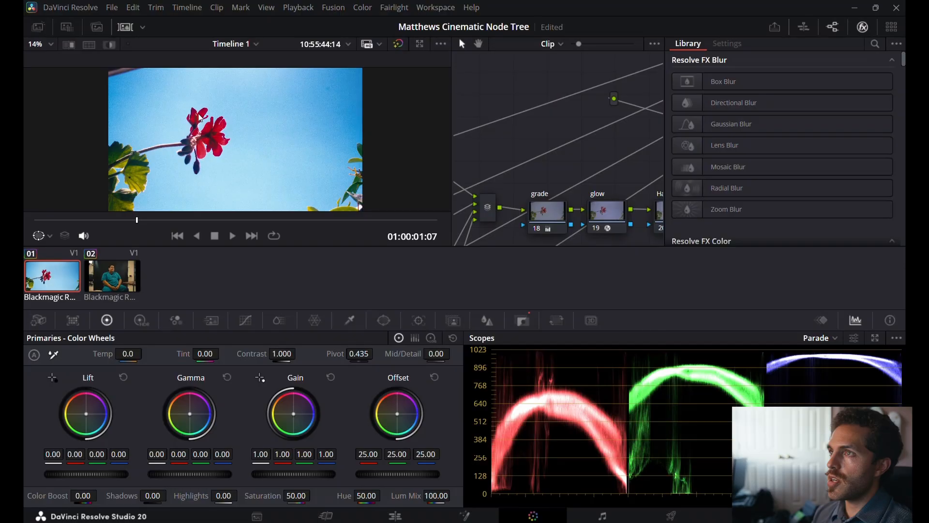
{"action": "scroll", "coordinate": [615, 179], "scroll_direction": "right", "scroll_amount": 4}
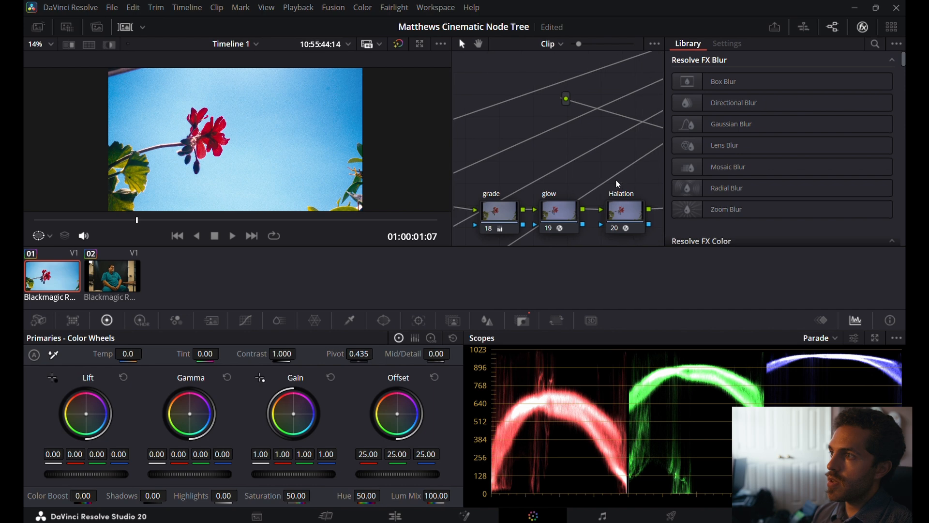
{"action": "scroll", "coordinate": [619, 184], "scroll_direction": "right", "scroll_amount": 3}
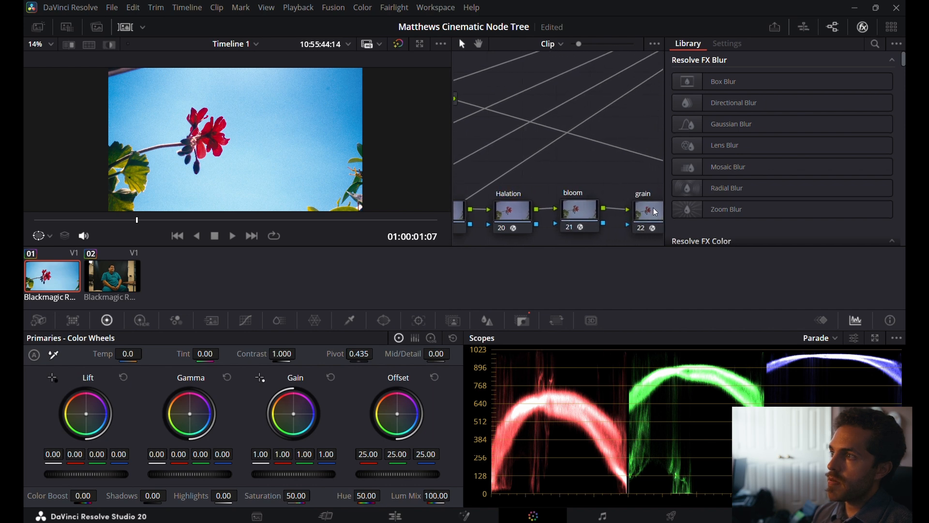
{"action": "left_click", "coordinate": [656, 212]}
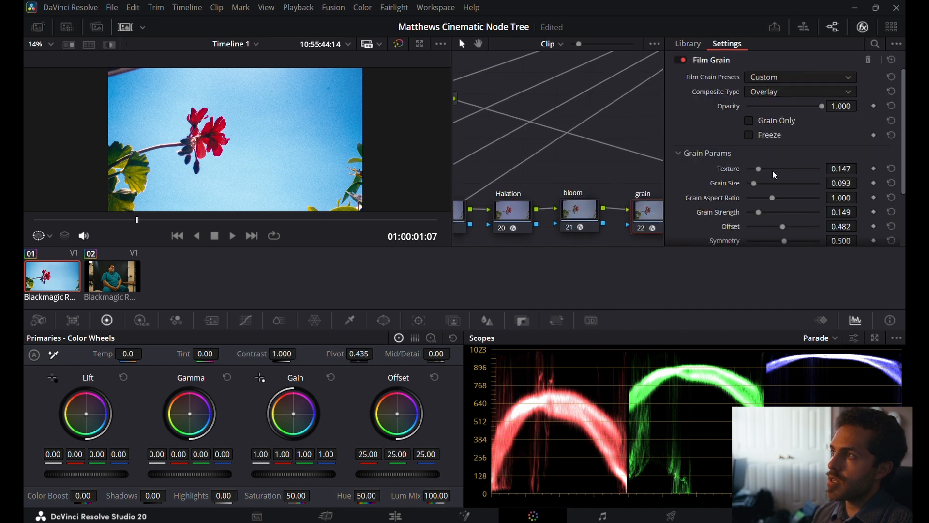
{"action": "left_click_drag", "start_coordinate": [759, 169], "coordinate": [750, 185]}
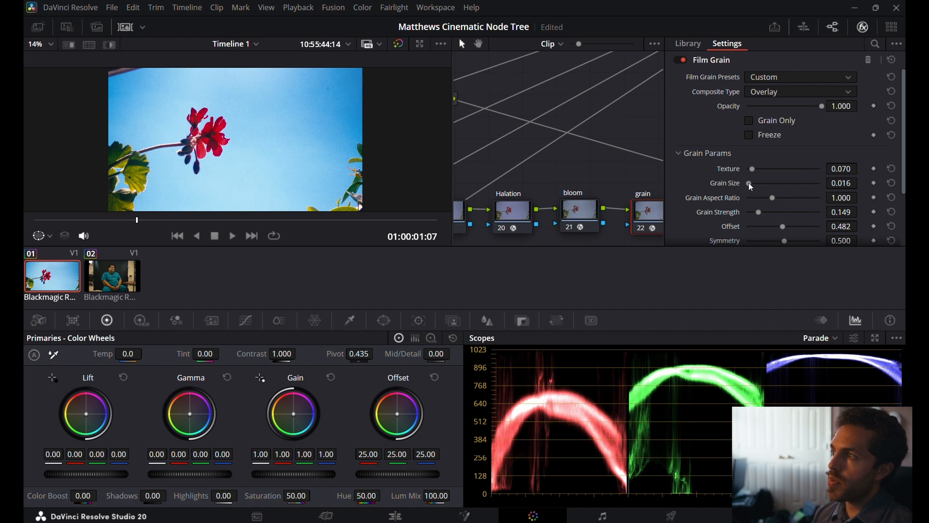
Lower the Film Grain's Grain Strength to 0.093 and check the grain on the full-screen image.
{"action": "scroll", "coordinate": [722, 210], "scroll_direction": "down", "scroll_amount": 3}
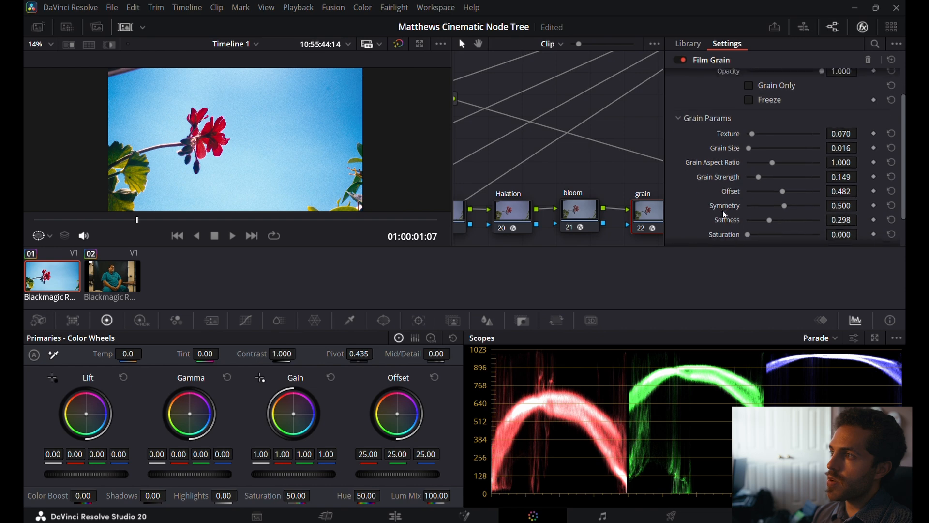
{"action": "left_click", "coordinate": [756, 172]}
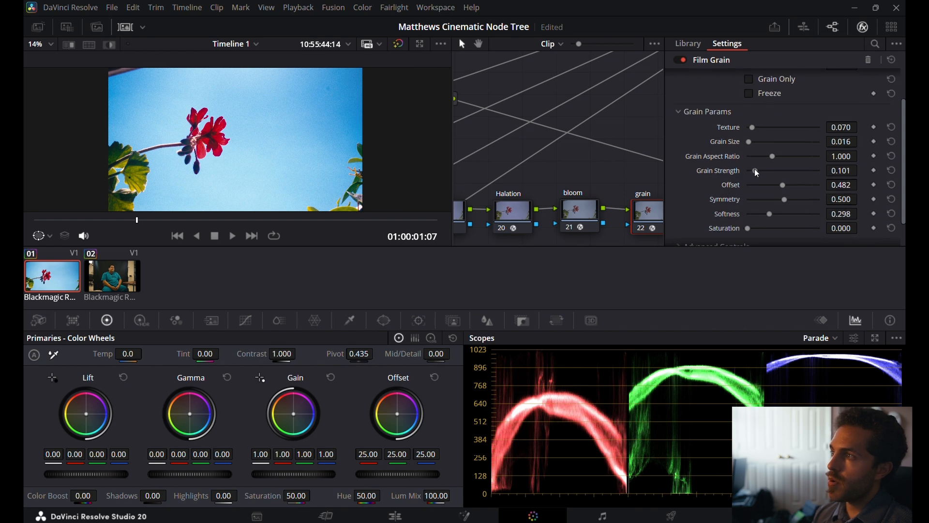
{"action": "left_click_drag", "start_coordinate": [755, 170], "coordinate": [754, 170]}
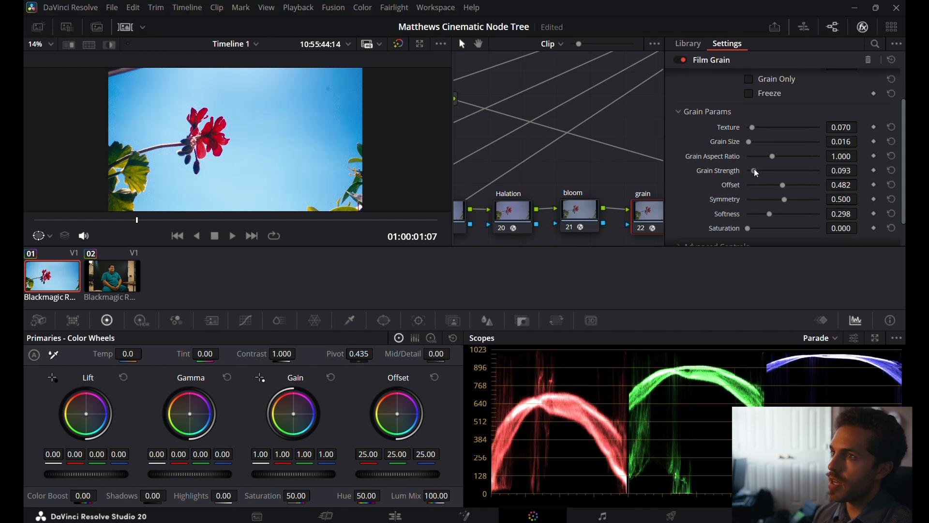
{"action": "key", "text": "ctrl+f"}
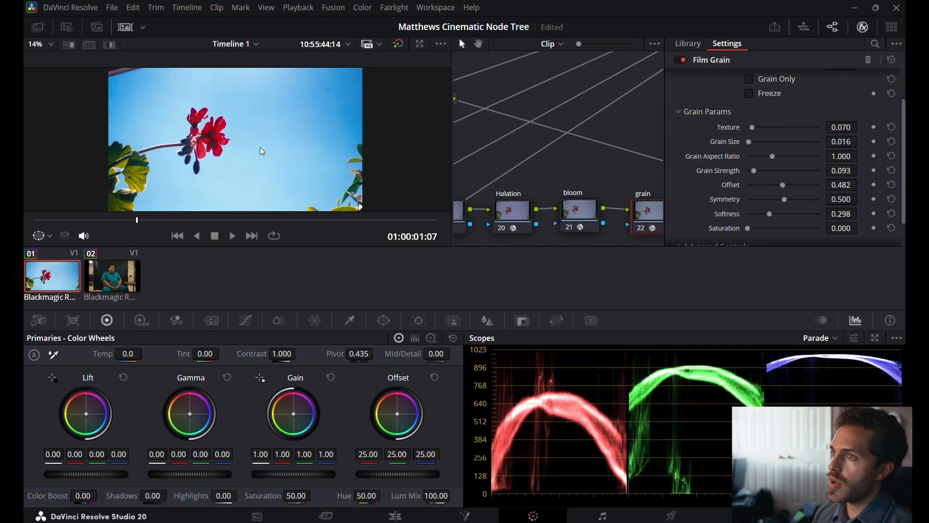
{"action": "key", "text": "ctrl+f"}
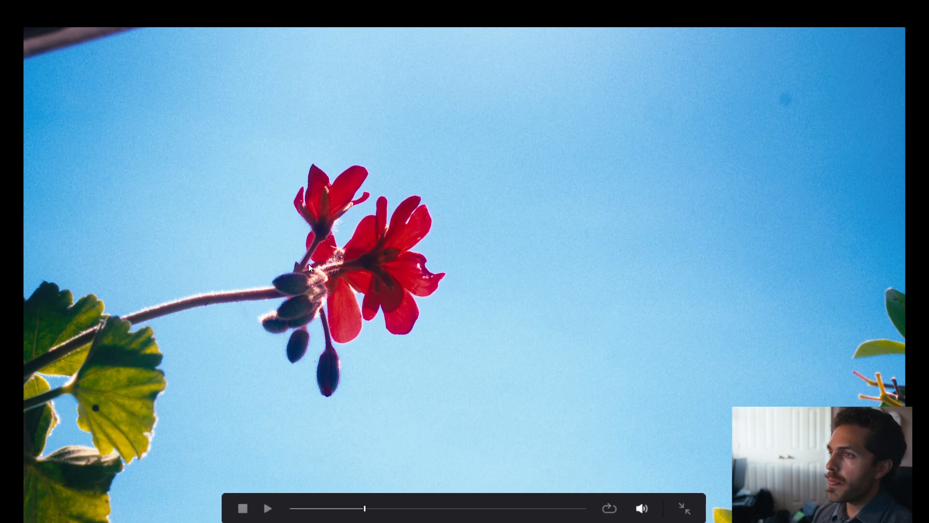
{"action": "key", "text": "ctrl+f"}
Set the balance node's Tint to -10.
{"action": "scroll", "coordinate": [539, 166], "scroll_direction": "up", "scroll_amount": 5}
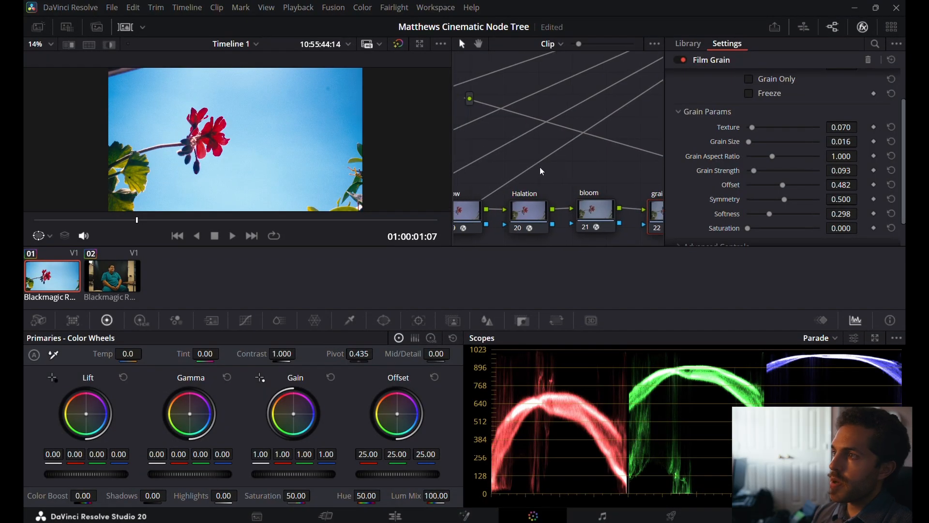
{"action": "scroll", "coordinate": [539, 167], "scroll_direction": "up", "scroll_amount": 5}
{"action": "scroll", "coordinate": [539, 166], "scroll_direction": "left", "scroll_amount": 3}
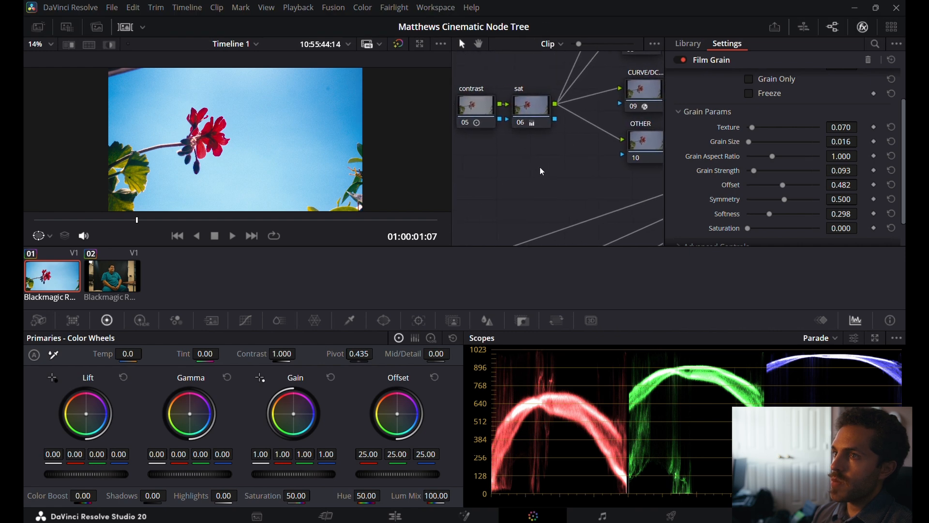
{"action": "scroll", "coordinate": [539, 167], "scroll_direction": "left", "scroll_amount": 2}
{"action": "left_click", "coordinate": [501, 106]}
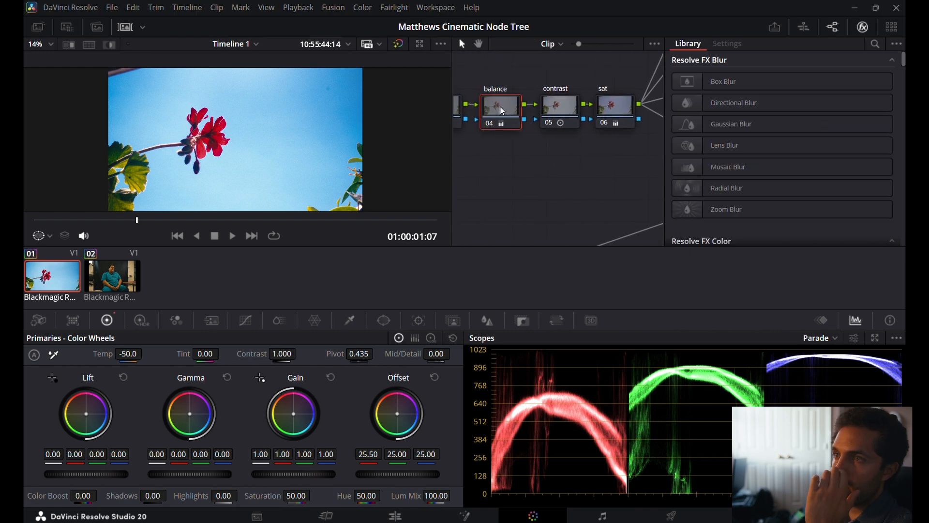
{"action": "double_click", "coordinate": [206, 353]}
{"action": "type", "text": "-"}
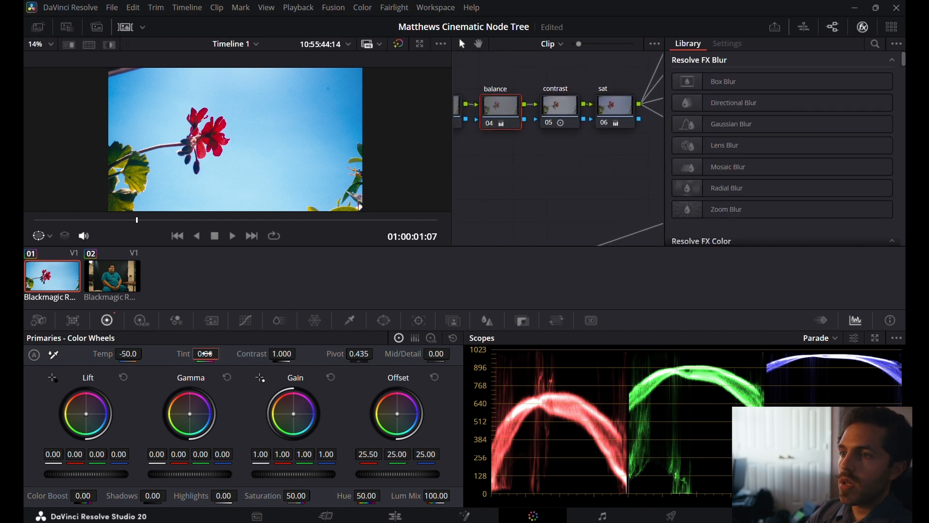
{"action": "type", "text": "18"}
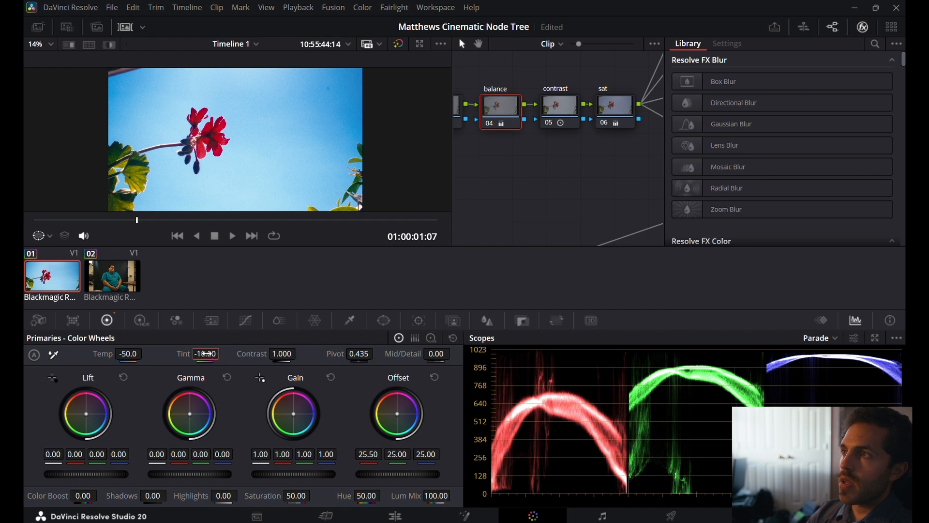
{"action": "key", "text": "Return"}
Inspect the flower up close and push the balance node's Tint further to -15.
{"action": "scroll", "coordinate": [179, 126], "scroll_direction": "up", "scroll_amount": 5}
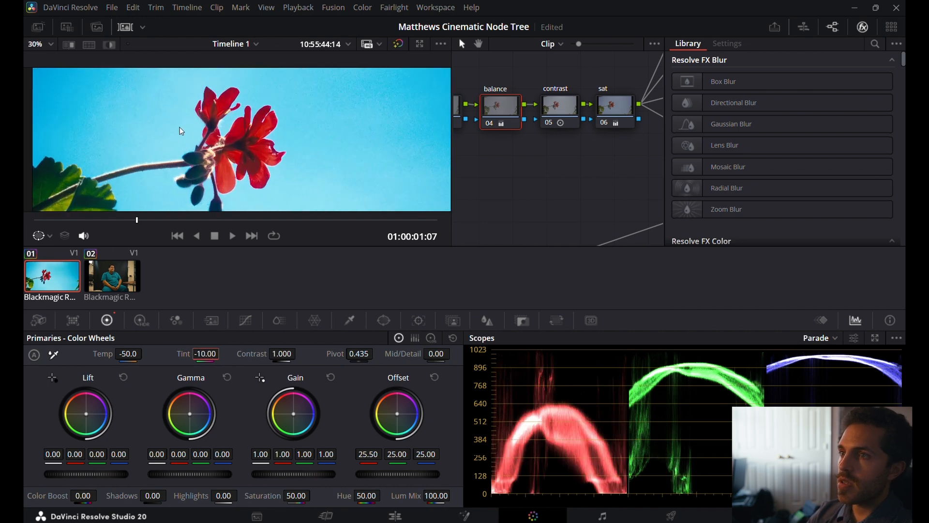
{"action": "scroll", "coordinate": [183, 147], "scroll_direction": "up", "scroll_amount": 4}
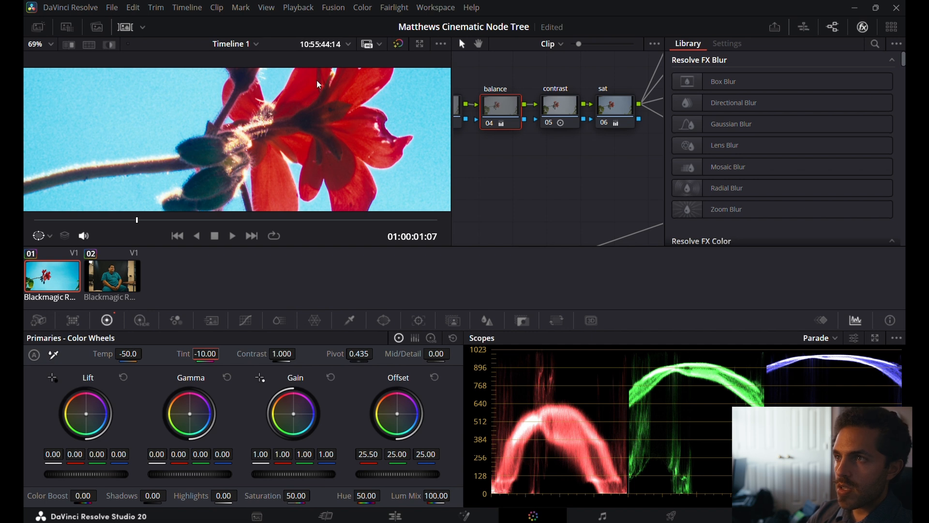
{"action": "scroll", "coordinate": [233, 158], "scroll_direction": "up", "scroll_amount": 1}
{"action": "scroll", "coordinate": [234, 158], "scroll_direction": "up", "scroll_amount": 5}
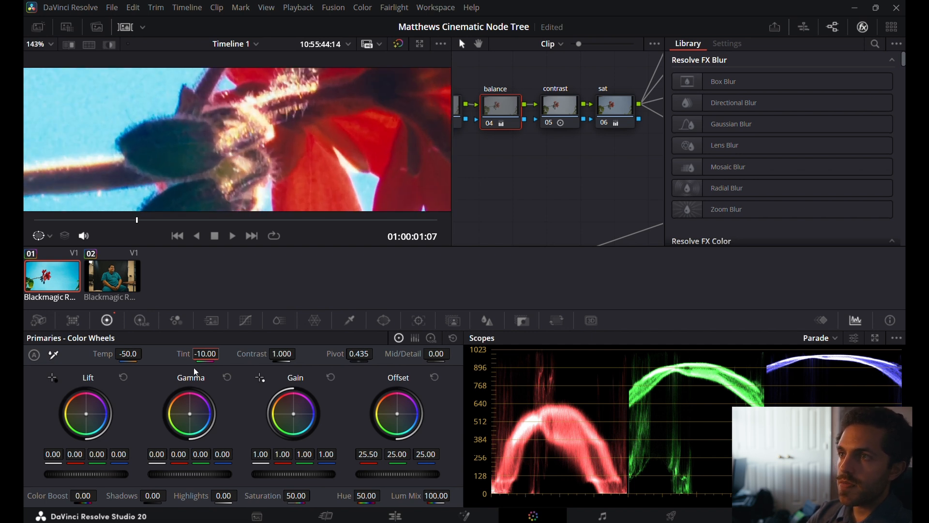
{"action": "left_click", "coordinate": [205, 354]}
{"action": "type", "text": "-15"}
{"action": "key", "text": "Return"}
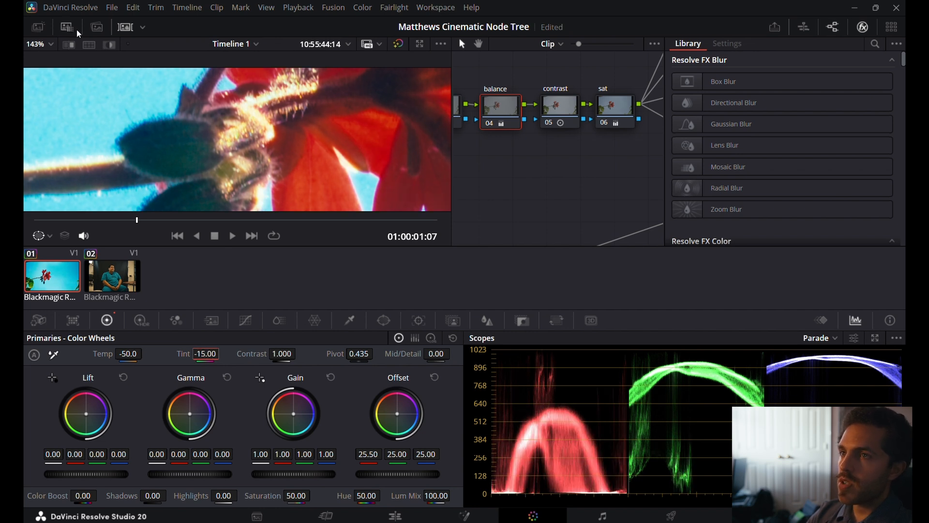
{"action": "left_click", "coordinate": [42, 46]}
{"action": "left_click", "coordinate": [49, 61]}
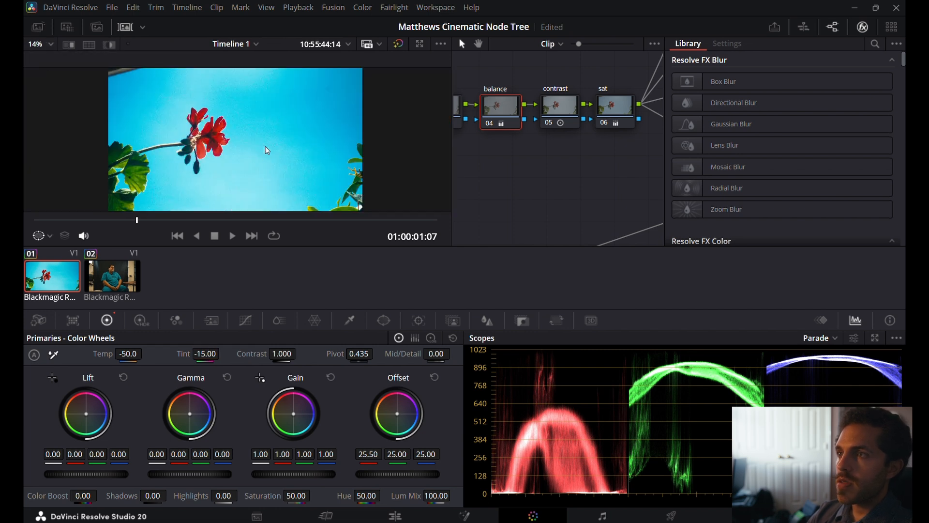
Compare the image with the balance node disabled and enabled, leaving the node enabled.
{"action": "left_click_drag", "start_coordinate": [545, 116], "coordinate": [527, 116]}
{"action": "key", "text": "ctrl+d"}
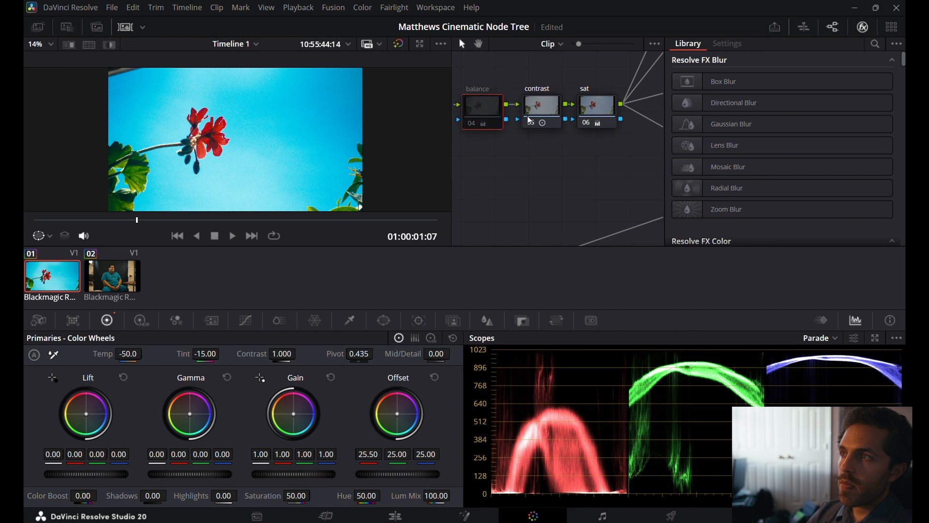
{"action": "key", "text": "ctrl+d"}
{"action": "key", "text": "ctrl+d"}
{"action": "key", "text": "ctrl+d"}
{"action": "key", "text": "ctrl+d"}
{"action": "key", "text": "ctrl+d"}
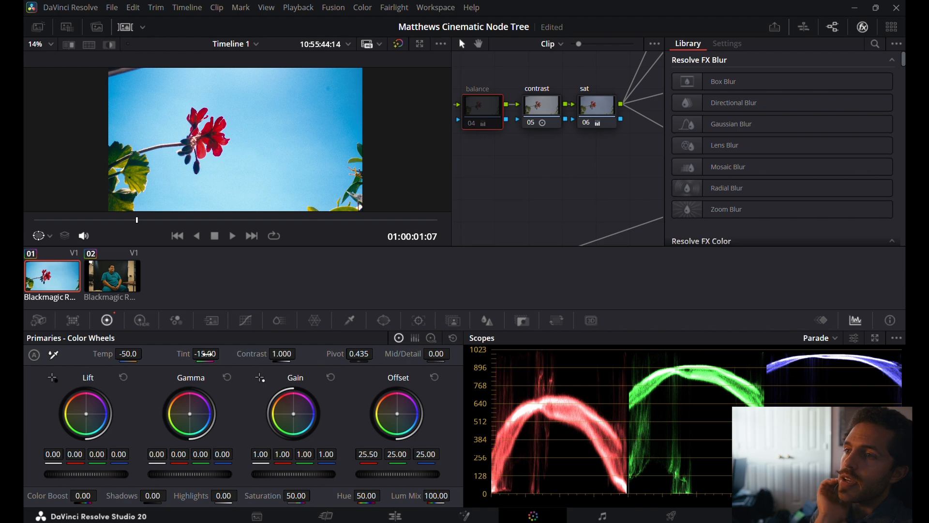
{"action": "left_click_drag", "start_coordinate": [293, 414], "coordinate": [303, 414]}
{"action": "double_click", "coordinate": [303, 414]}
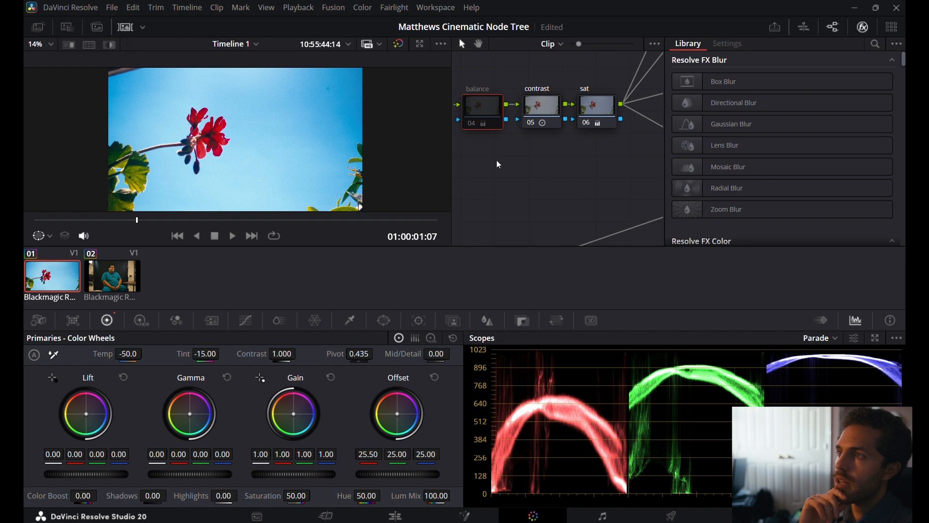
{"action": "key", "text": "ctrl+d"}
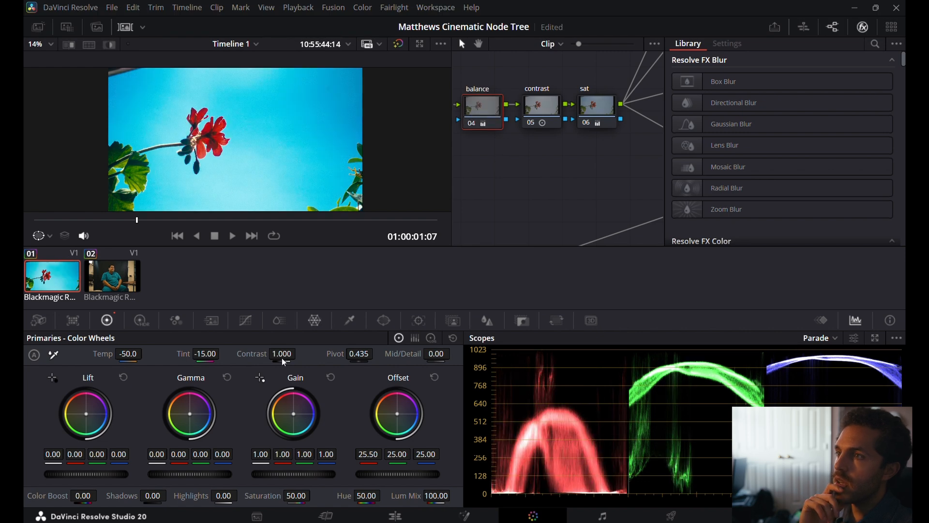
Try Gain shifts on the balance node, including red 1.02, green 0.98, blue 1.08 and red 1.05, green 0.98, and discard each one.
{"action": "left_click_drag", "start_coordinate": [294, 412], "coordinate": [296, 413]}
{"action": "double_click", "coordinate": [296, 414]}
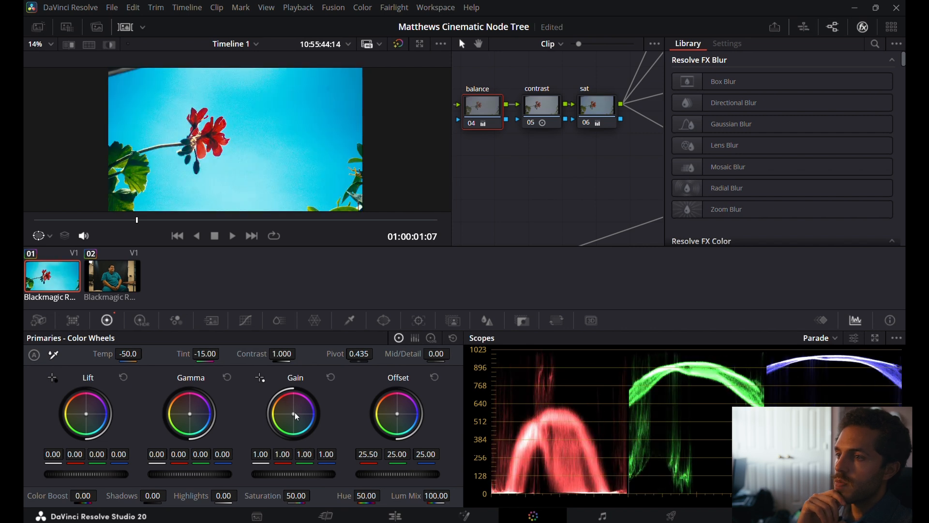
{"action": "left_click_drag", "start_coordinate": [294, 414], "coordinate": [296, 414]}
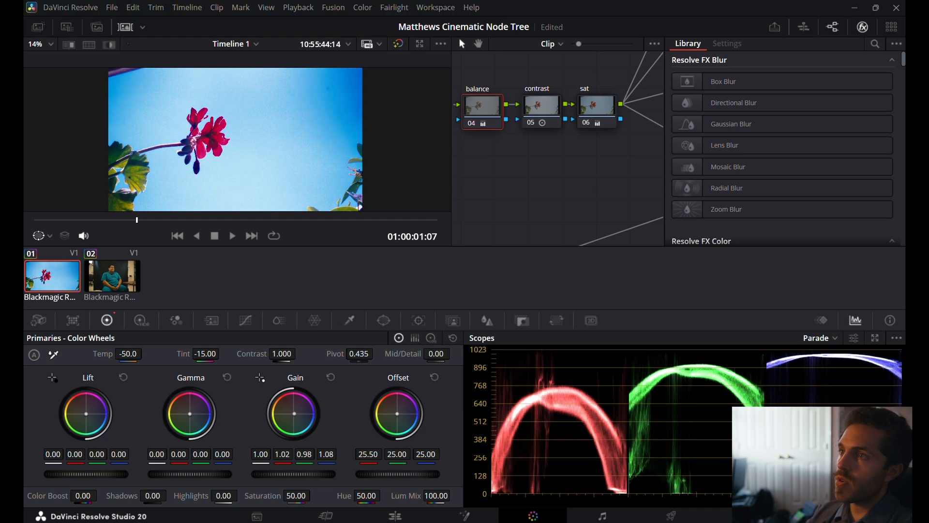
{"action": "double_click", "coordinate": [294, 414]}
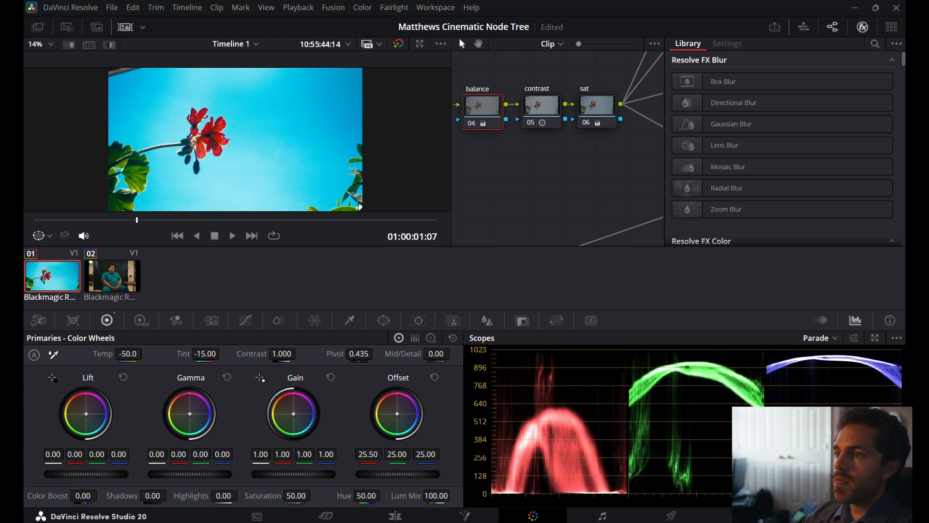
{"action": "left_click_drag", "start_coordinate": [293, 414], "coordinate": [296, 417]}
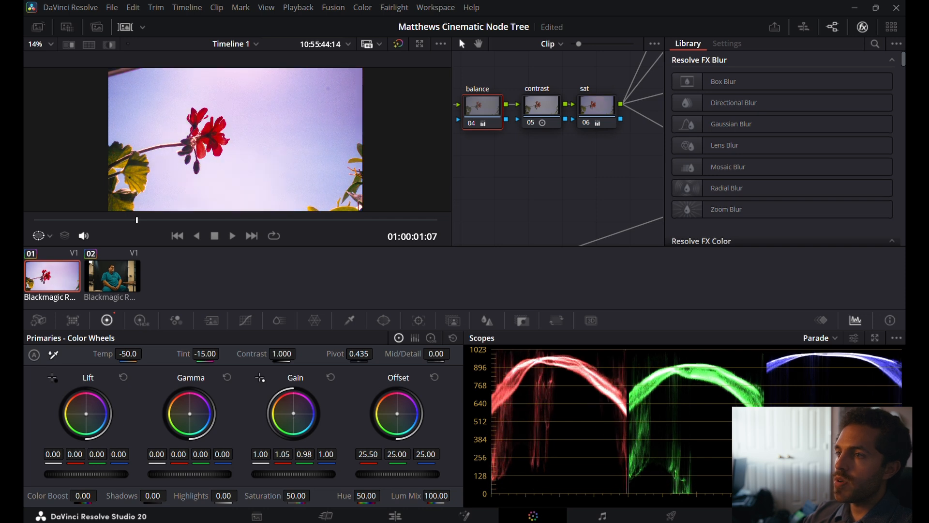
{"action": "key", "text": "ctrl+z"}
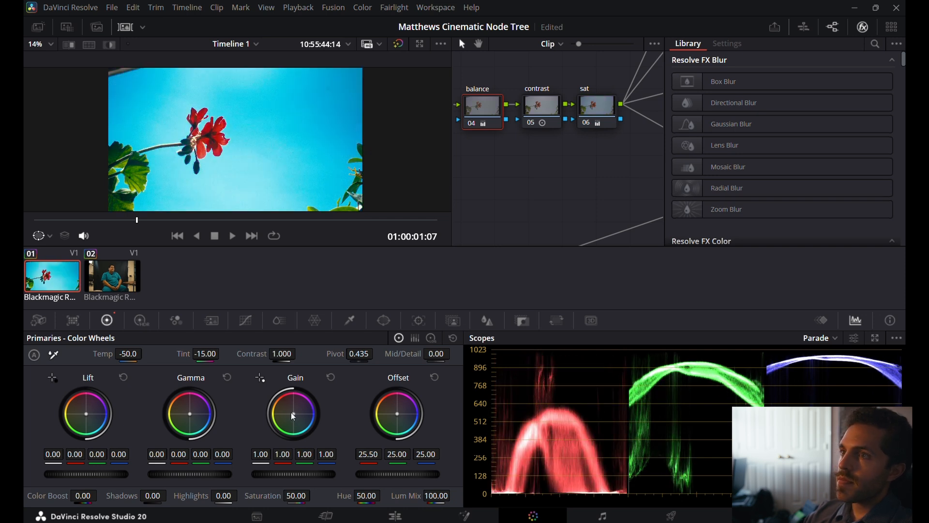
Open the HDR color wheels, bring the Highlight zone into view and preview which image areas it affects.
{"action": "left_click", "coordinate": [141, 321]}
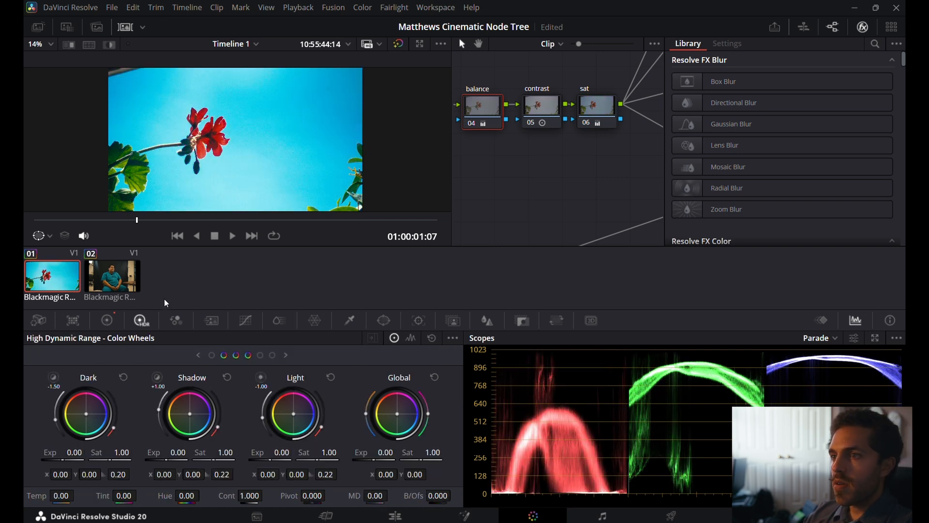
{"action": "left_click", "coordinate": [261, 377]}
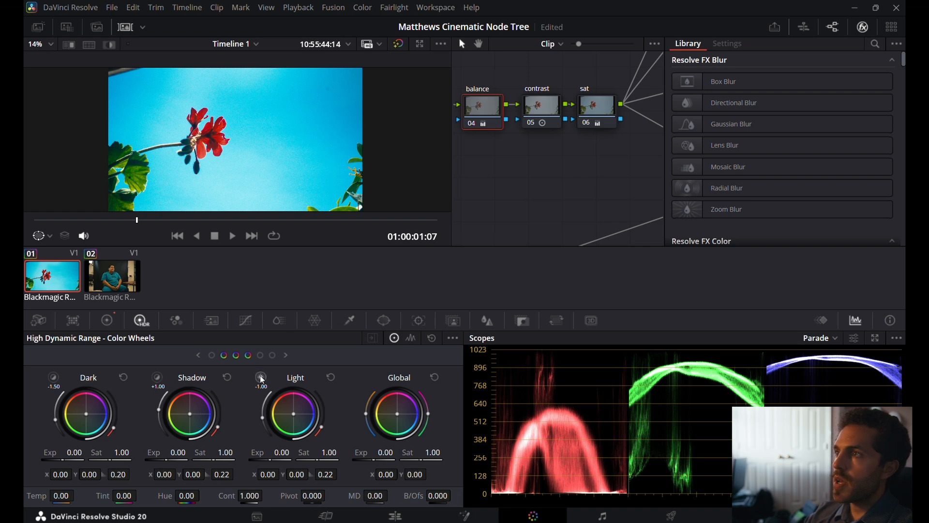
{"action": "left_click", "coordinate": [286, 355]}
{"action": "left_click", "coordinate": [262, 374]}
{"action": "left_click", "coordinate": [263, 374]}
{"action": "left_click", "coordinate": [263, 374]}
{"action": "left_click", "coordinate": [263, 374]}
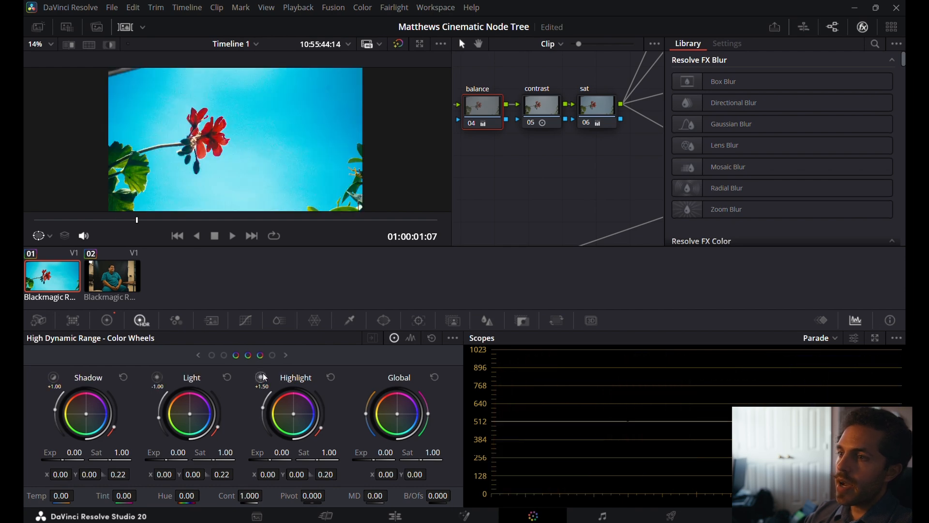
Preview the image ranges covered by the HDR Light, Shadow and Highlight zones, comparing them in turn.
{"action": "left_click", "coordinate": [158, 378]}
{"action": "left_click", "coordinate": [157, 378]}
{"action": "left_click", "coordinate": [157, 378]}
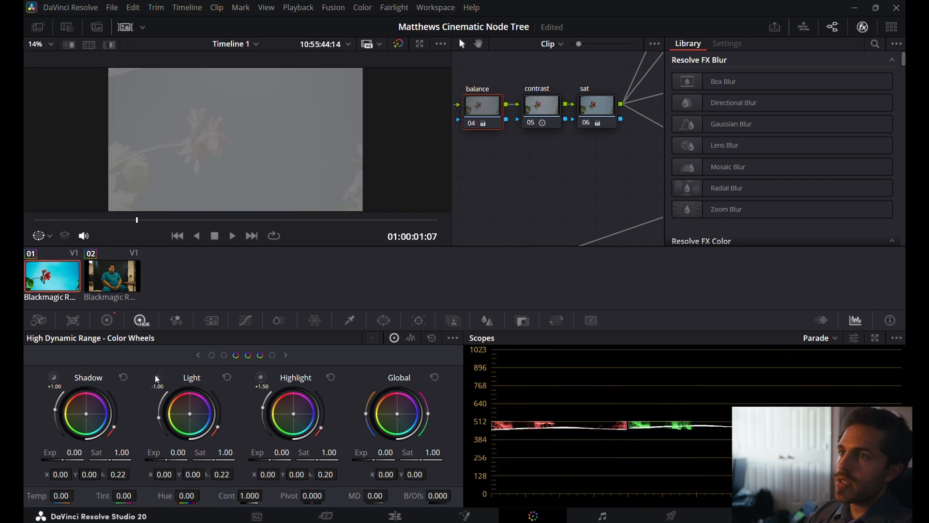
{"action": "left_click", "coordinate": [157, 377]}
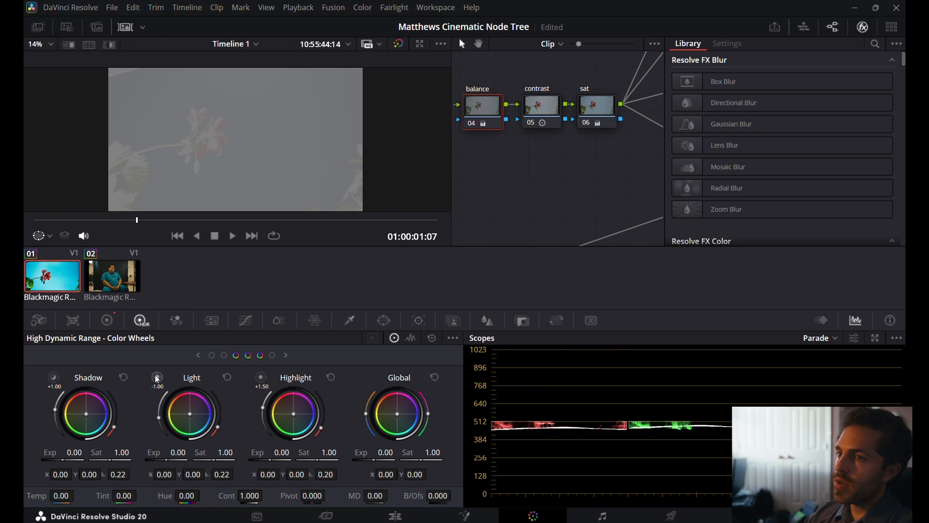
{"action": "left_click", "coordinate": [53, 378]}
{"action": "left_click", "coordinate": [54, 379]}
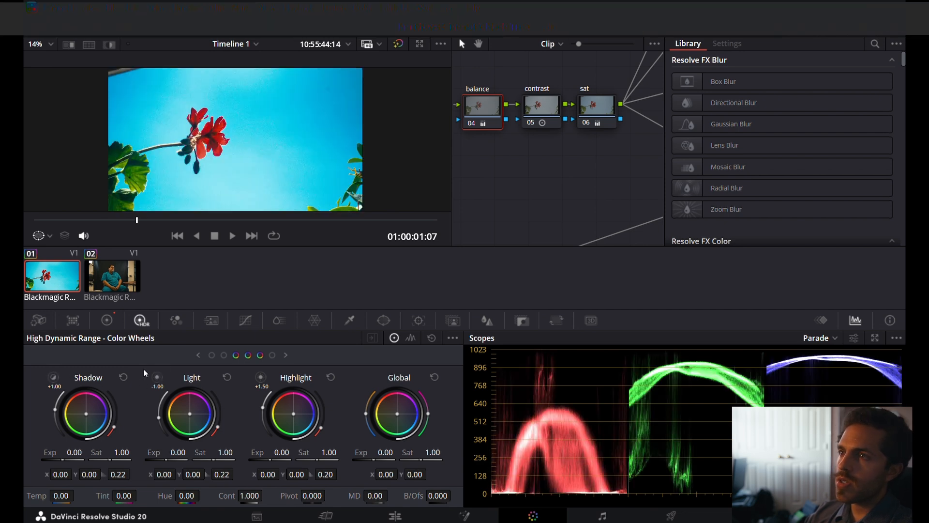
{"action": "left_click", "coordinate": [157, 378]}
{"action": "left_click", "coordinate": [158, 378]}
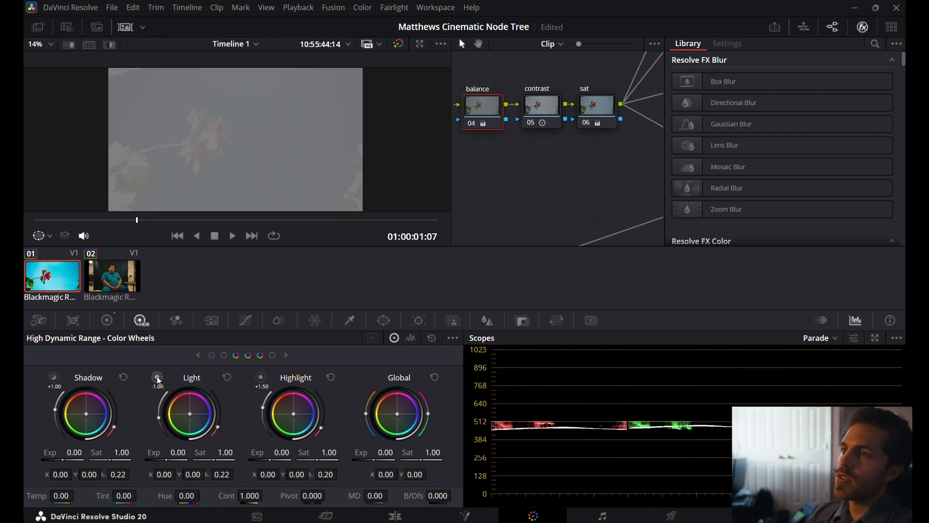
{"action": "left_click", "coordinate": [261, 378]}
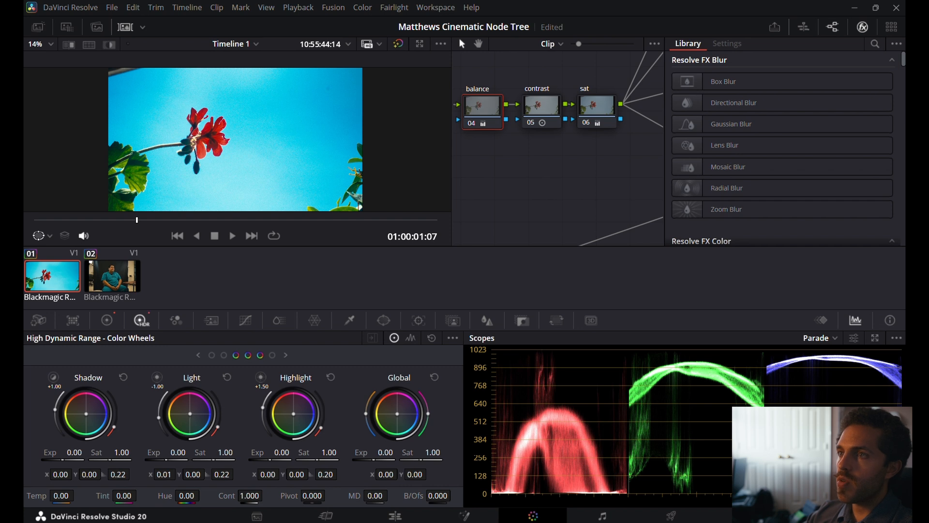
Try shifting the HDR Light wheel's color balance to about X 0.16, Y 0.16, and reset the wheel.
{"action": "left_click_drag", "start_coordinate": [192, 412], "coordinate": [198, 406]}
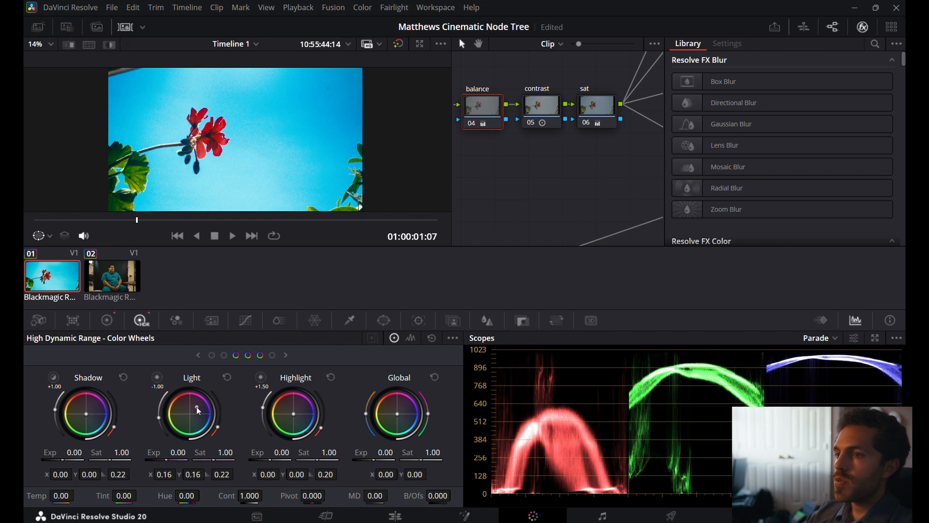
{"action": "left_click", "coordinate": [159, 375]}
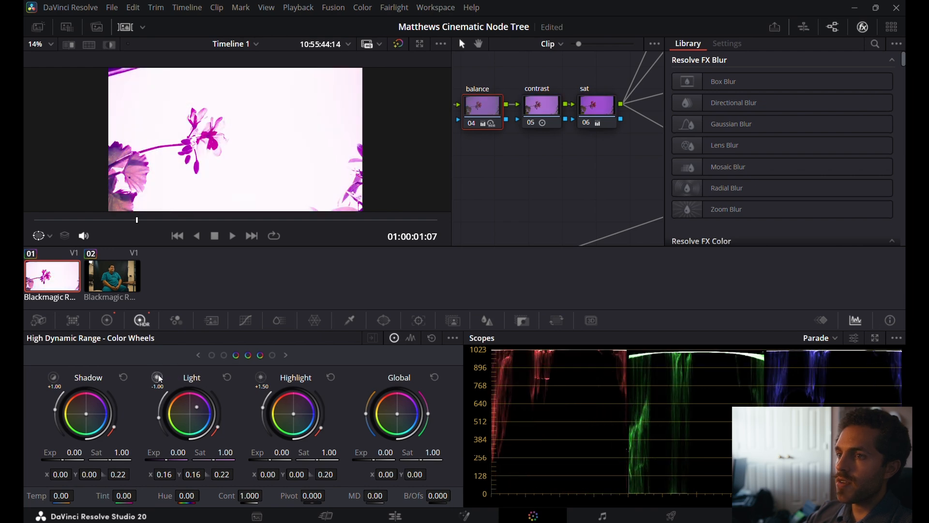
{"action": "left_click_drag", "start_coordinate": [191, 402], "coordinate": [192, 415]}
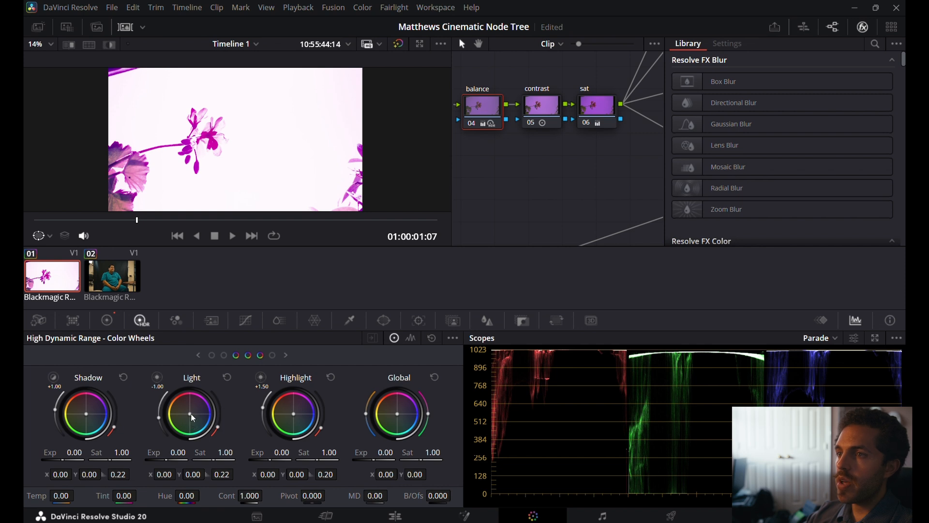
{"action": "left_click", "coordinate": [231, 374]}
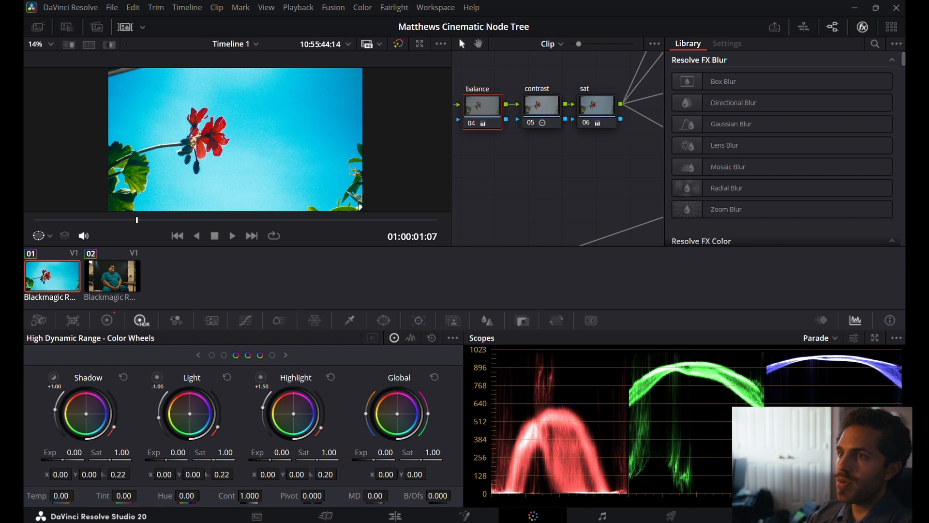
Set the HDR Light wheel to X 0.01, Y 0.01 with Exposure -0.22, and compare the balance node disabled and enabled.
{"action": "left_click_drag", "start_coordinate": [190, 413], "coordinate": [193, 417]}
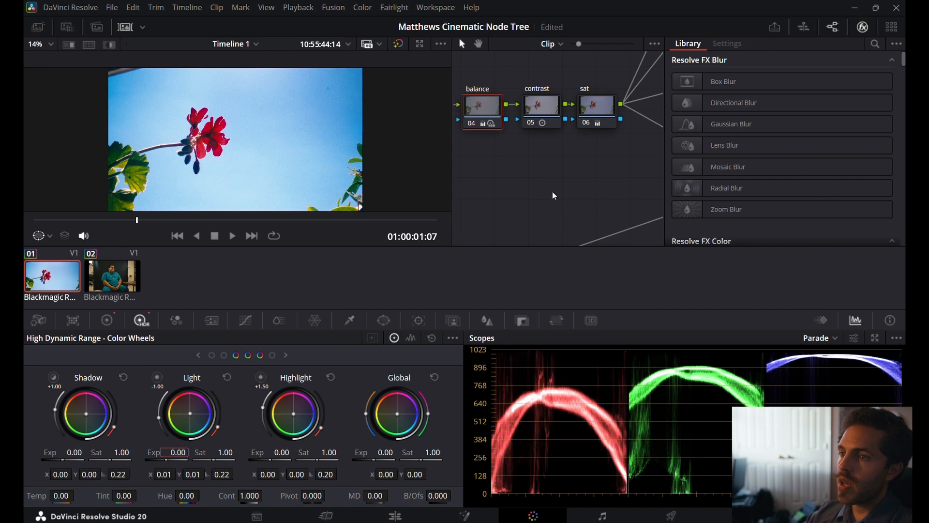
{"action": "left_click_drag", "start_coordinate": [170, 459], "coordinate": [160, 458]}
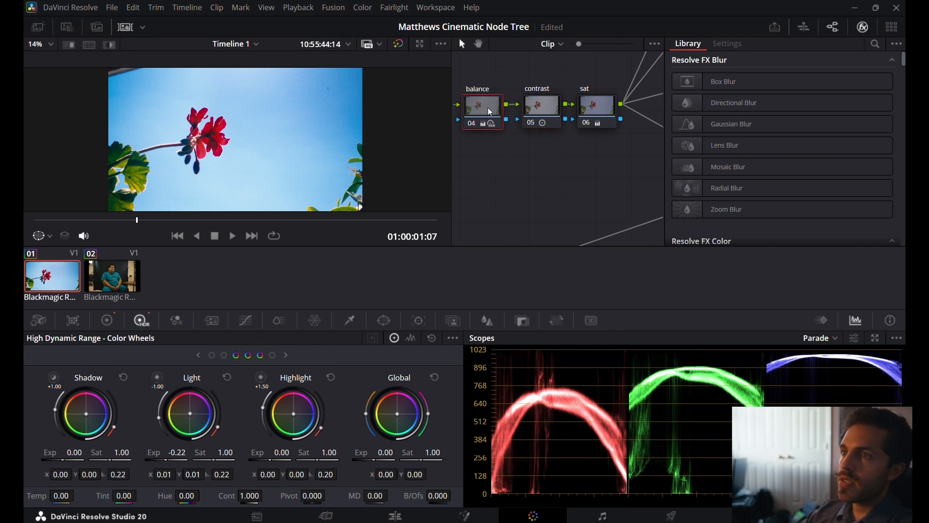
{"action": "key", "text": "ctrl+d"}
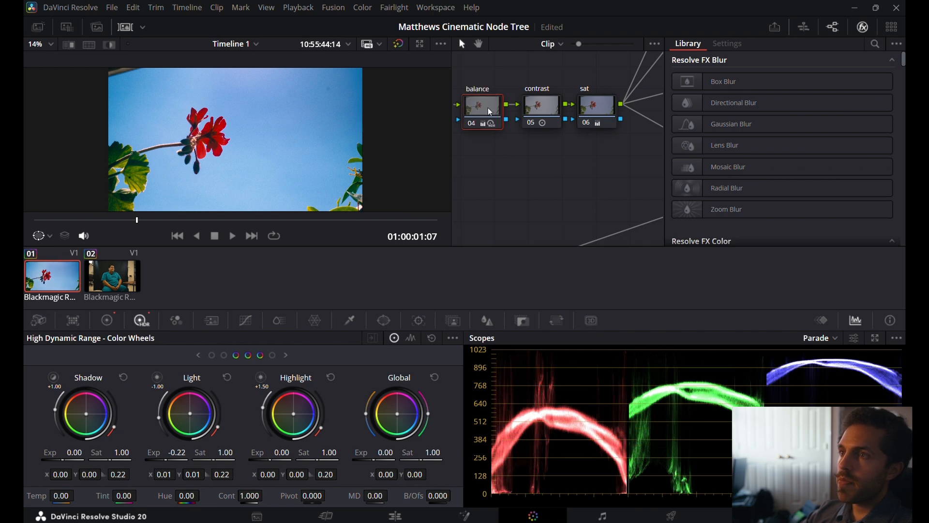
{"action": "key", "text": "ctrl+d"}
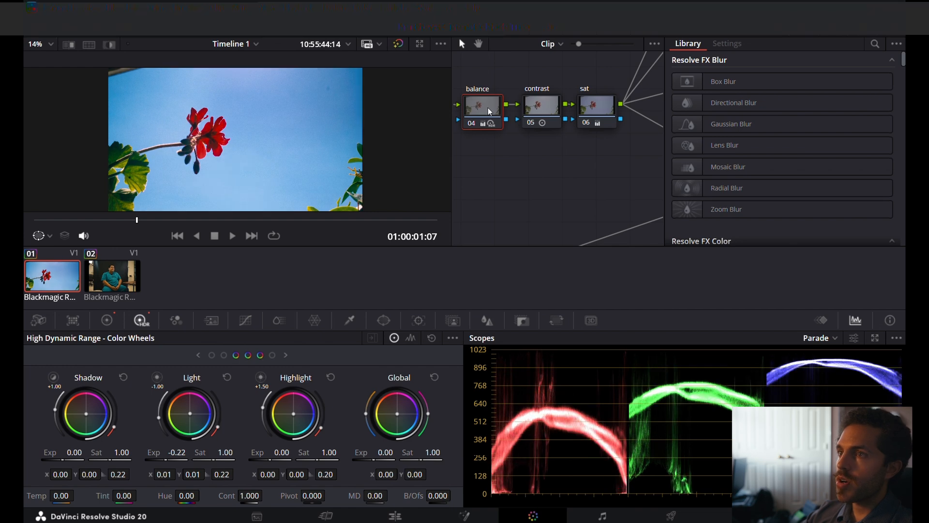
Fit the flower image to the viewer, review it full screen and save the project.
{"action": "scroll", "coordinate": [320, 142], "scroll_direction": "down", "scroll_amount": 3}
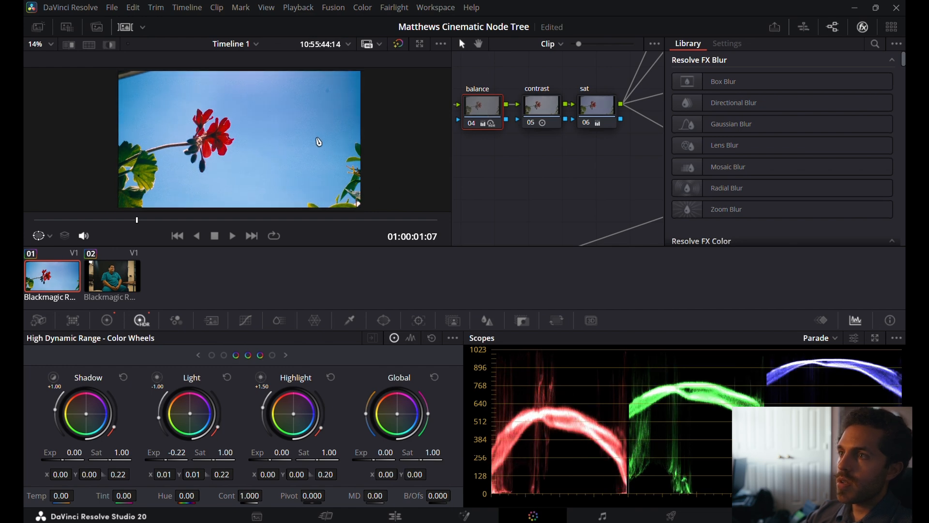
{"action": "left_click", "coordinate": [51, 45]}
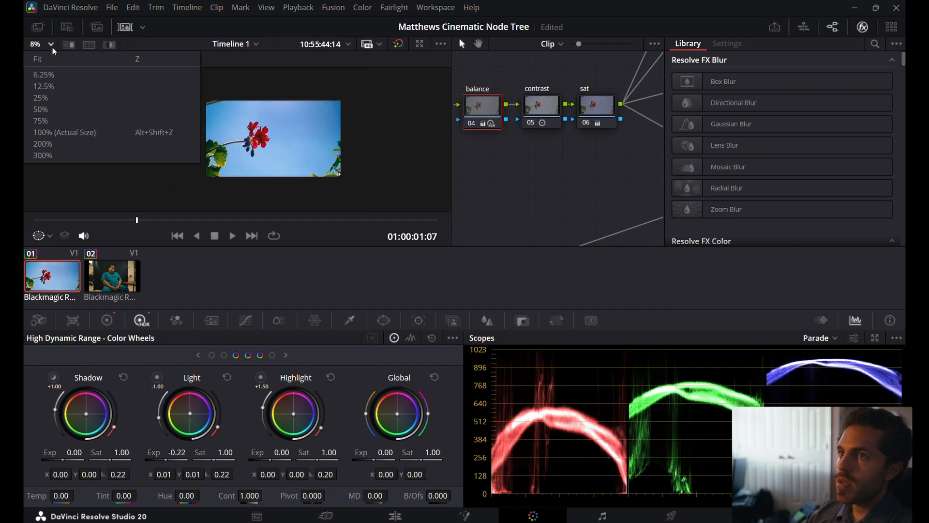
{"action": "left_click", "coordinate": [56, 58]}
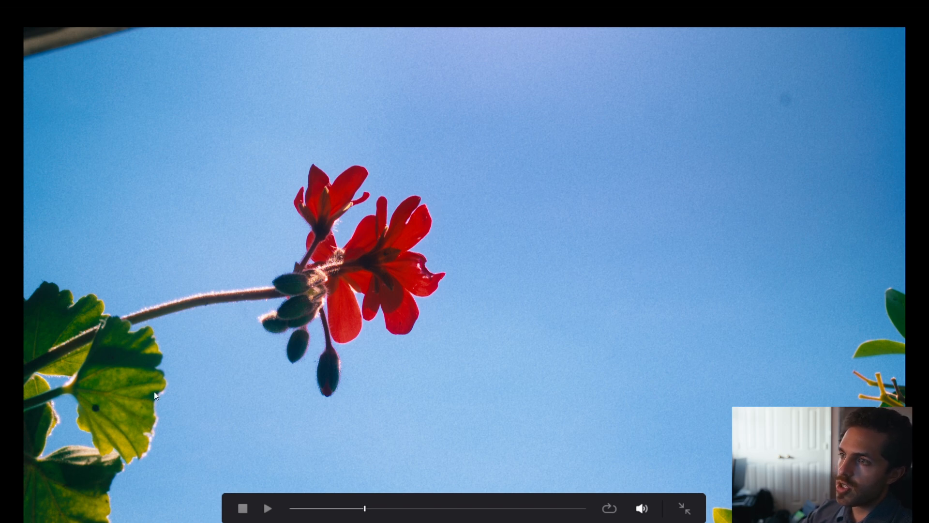
{"action": "key", "text": "Escape"}
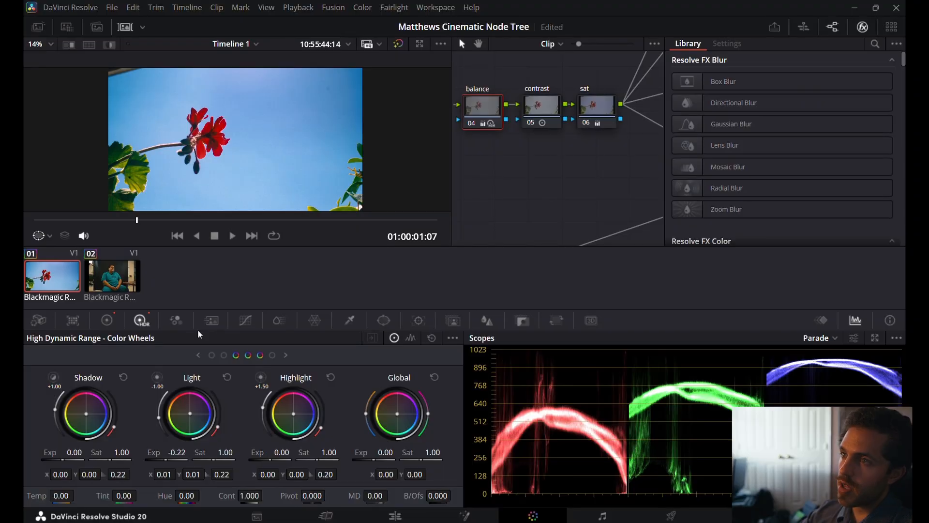
{"action": "key", "text": "ctrl+s"}
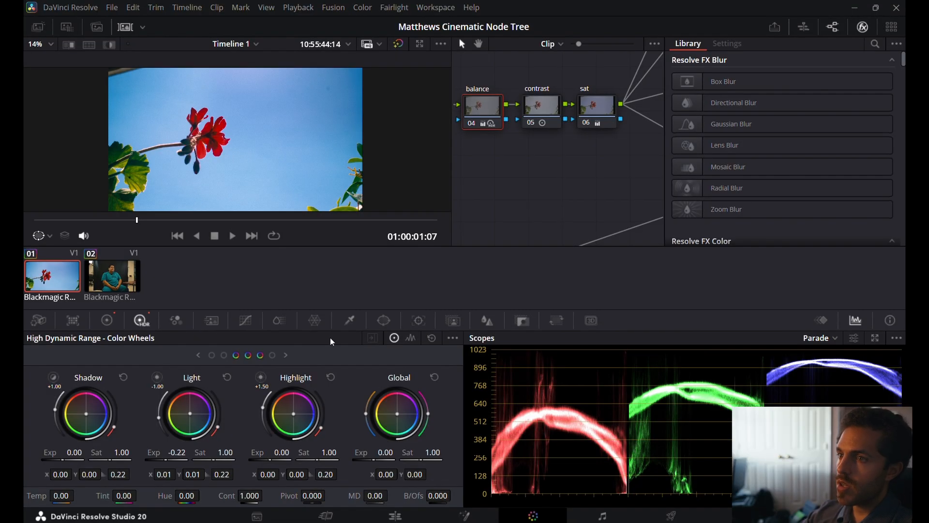
On the Edit page, move the playhead to 01:00:07:00 on the seated man's clip and show its transform settings.
{"action": "left_click", "coordinate": [393, 514]}
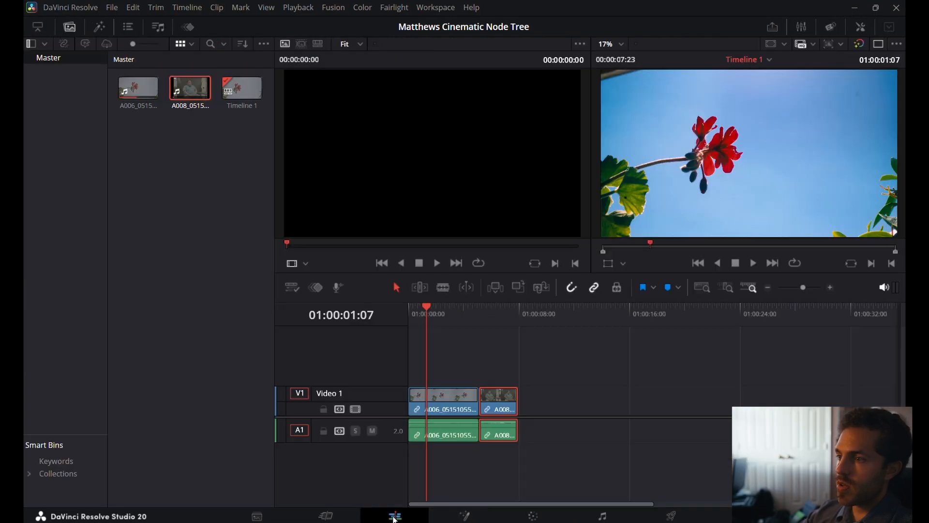
{"action": "mouse_move", "coordinate": [499, 309]}
{"action": "left_mouse_down"}
{"action": "mouse_move", "coordinate": [478, 303]}
{"action": "mouse_move", "coordinate": [506, 311]}
{"action": "left_mouse_up"}
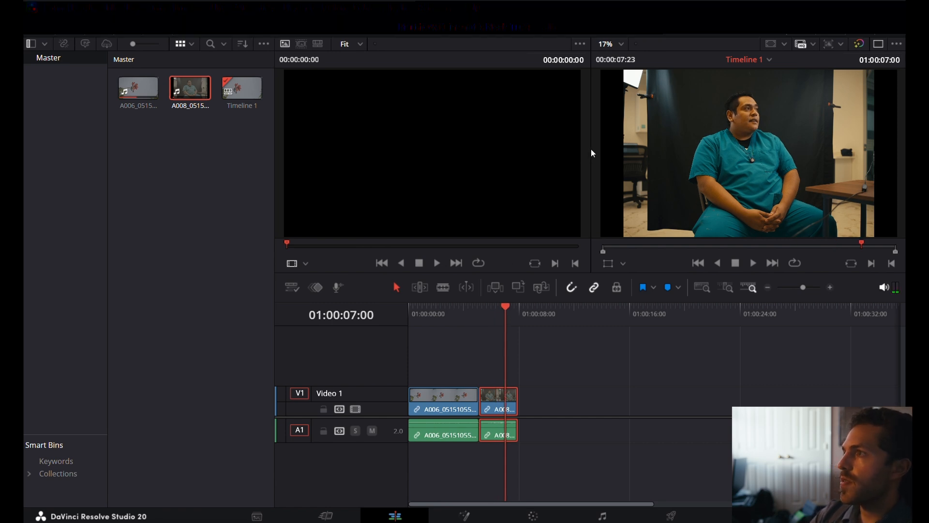
{"action": "left_click", "coordinate": [614, 43]}
{"action": "left_click", "coordinate": [618, 63]}
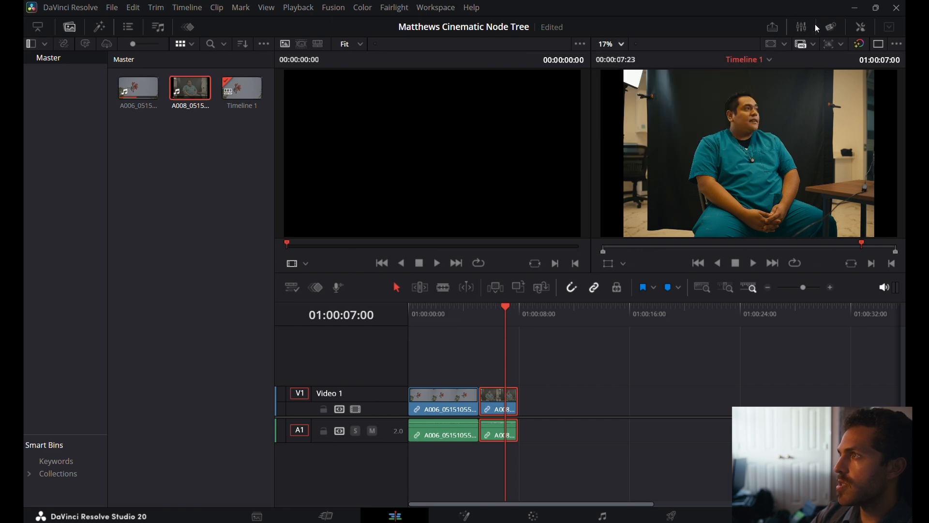
{"action": "left_click", "coordinate": [129, 30]}
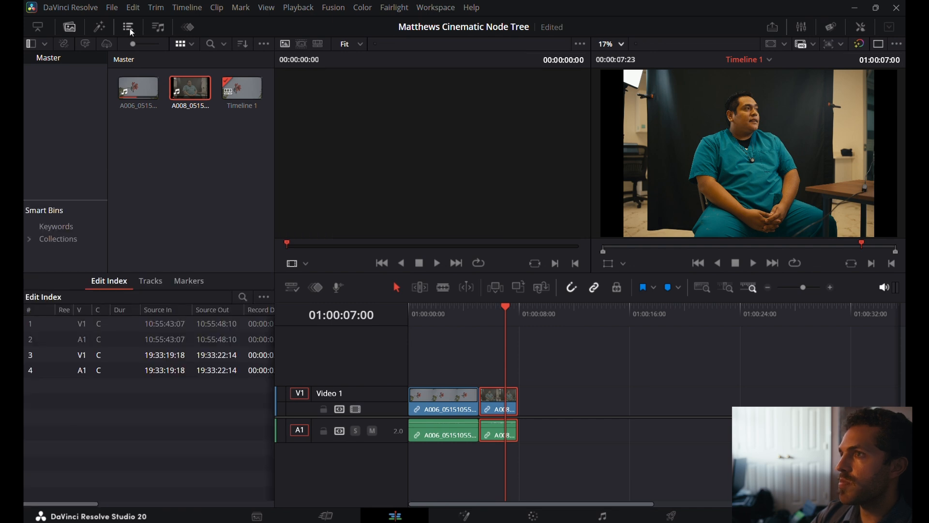
{"action": "left_click", "coordinate": [134, 32]}
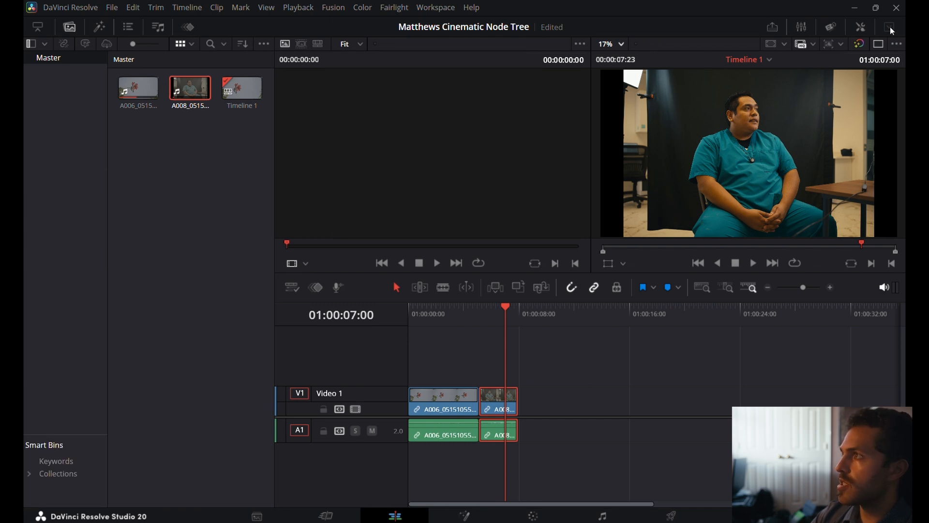
{"action": "left_click", "coordinate": [861, 26]}
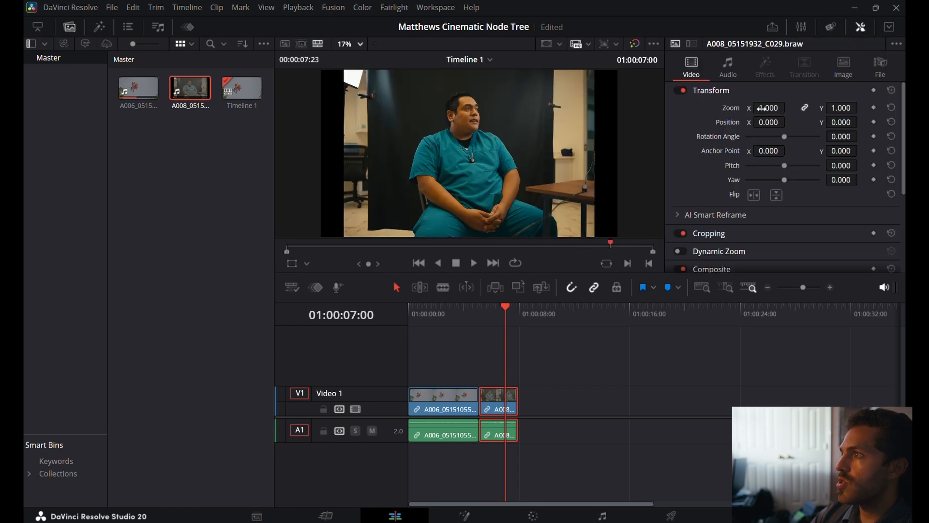
Reframe the clip as a close-up of the man's face with Zoom 2.720, Position X -337 and Position Y -1282.
{"action": "left_click_drag", "start_coordinate": [768, 108], "coordinate": [804, 108]}
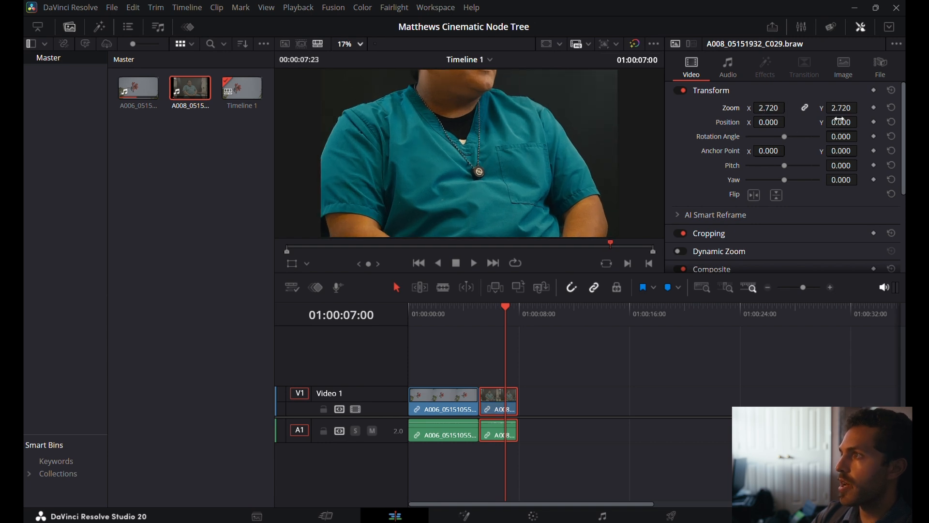
{"action": "left_click_drag", "start_coordinate": [841, 122], "coordinate": [804, 122]}
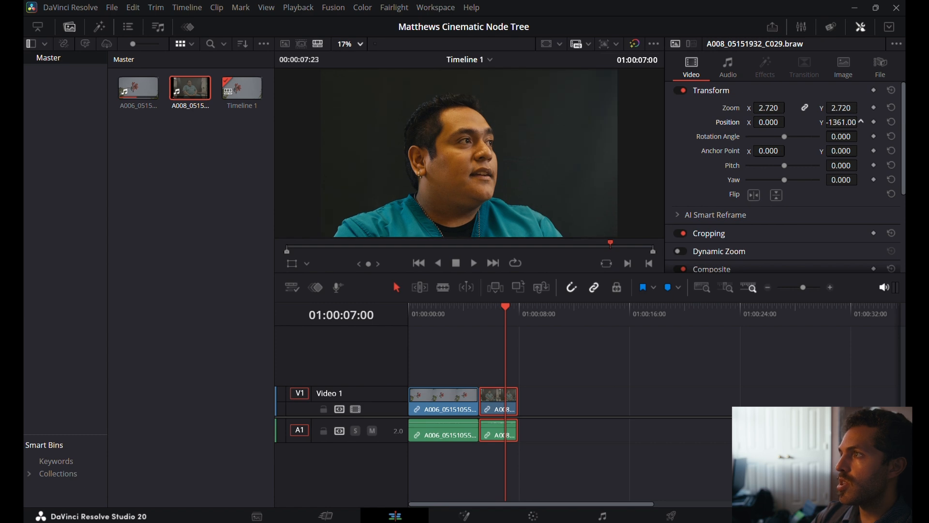
{"action": "left_click_drag", "start_coordinate": [862, 121], "coordinate": [846, 121]}
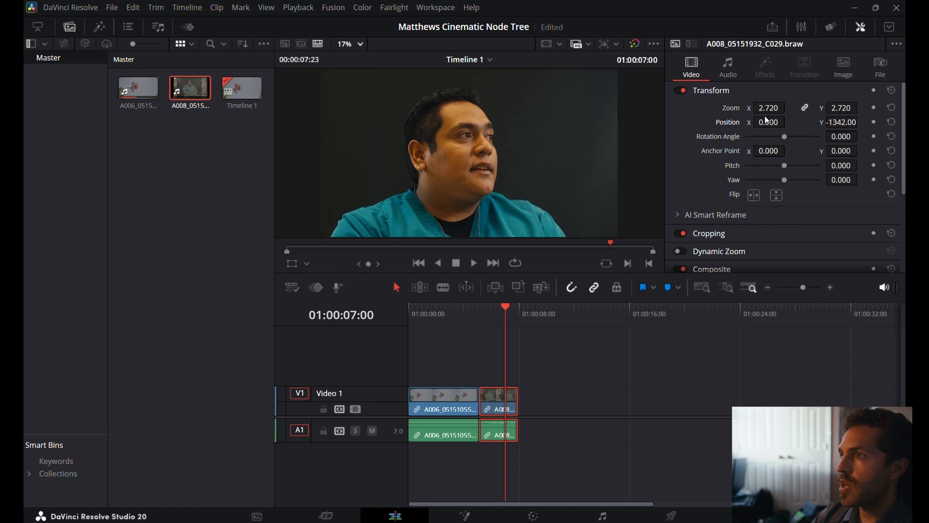
{"action": "left_click_drag", "start_coordinate": [769, 120], "coordinate": [755, 120]}
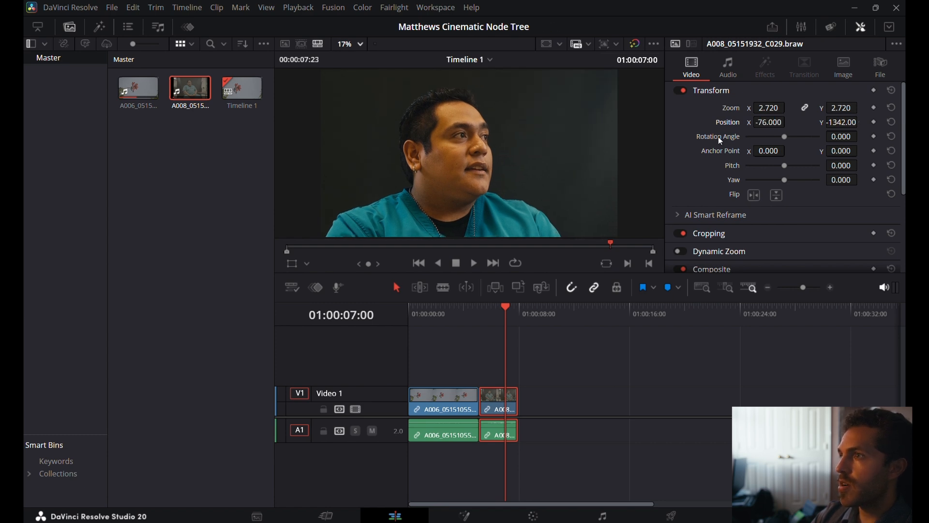
{"action": "scroll", "coordinate": [477, 161], "scroll_direction": "down", "scroll_amount": 5}
{"action": "scroll", "coordinate": [477, 161], "scroll_direction": "up", "scroll_amount": 5}
{"action": "scroll", "coordinate": [477, 162], "scroll_direction": "down", "scroll_amount": 2}
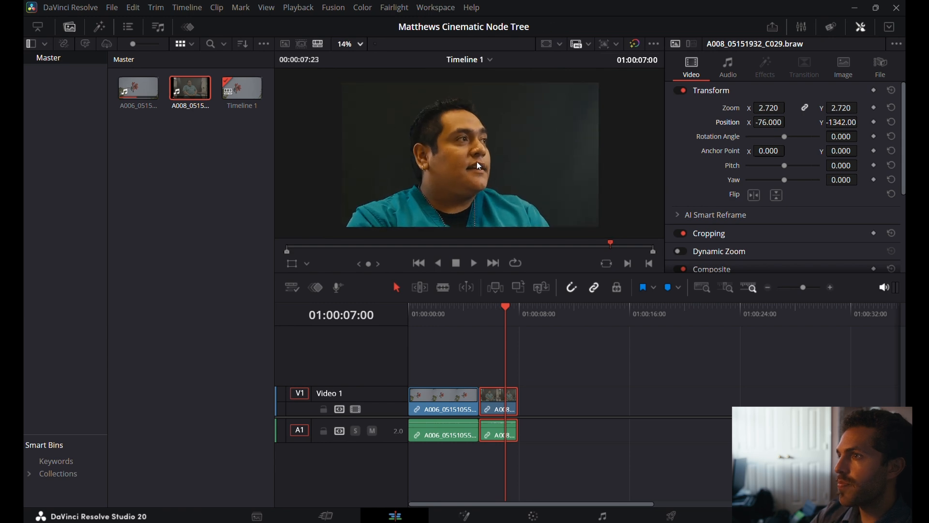
{"action": "left_click_drag", "start_coordinate": [767, 122], "coordinate": [719, 122]}
{"action": "left_click_drag", "start_coordinate": [852, 122], "coordinate": [861, 121]}
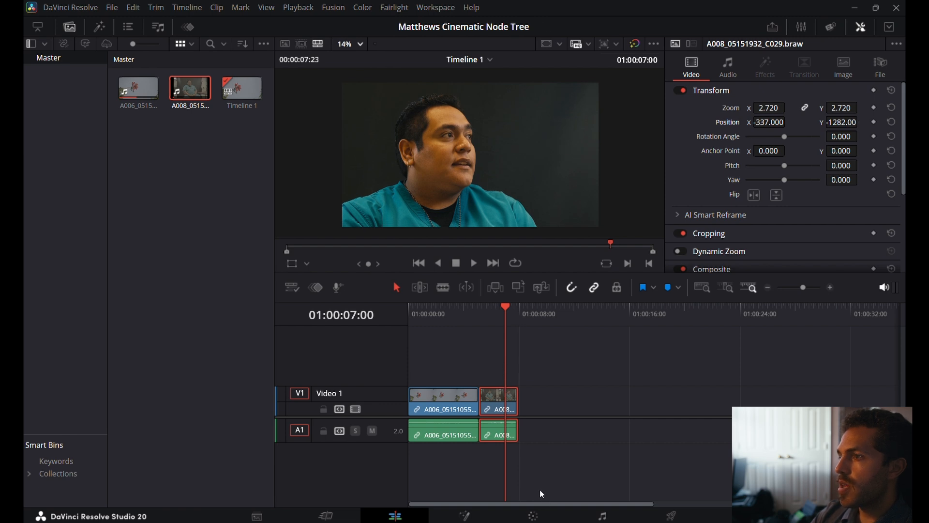
On the Color page, delete every node from the seated man's clip.
{"action": "left_click", "coordinate": [532, 515]}
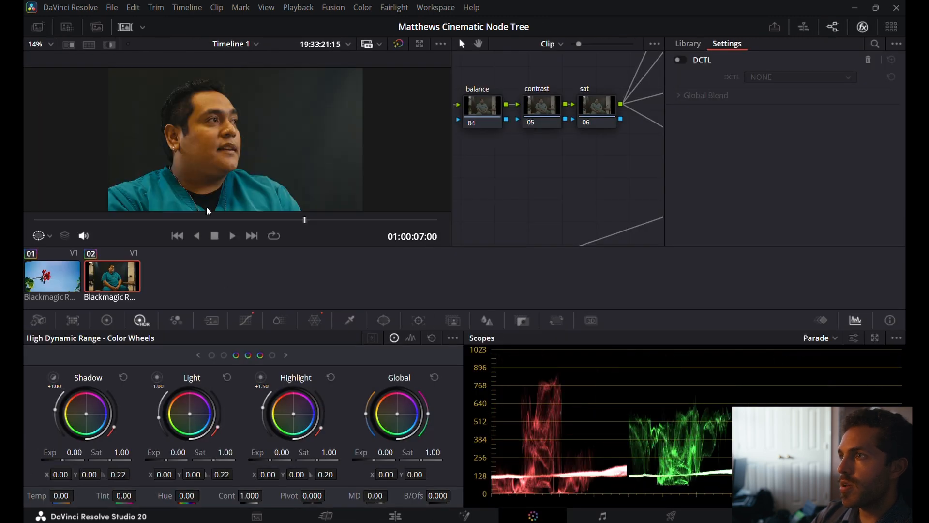
{"action": "scroll", "coordinate": [491, 162], "scroll_direction": "down", "scroll_amount": 2}
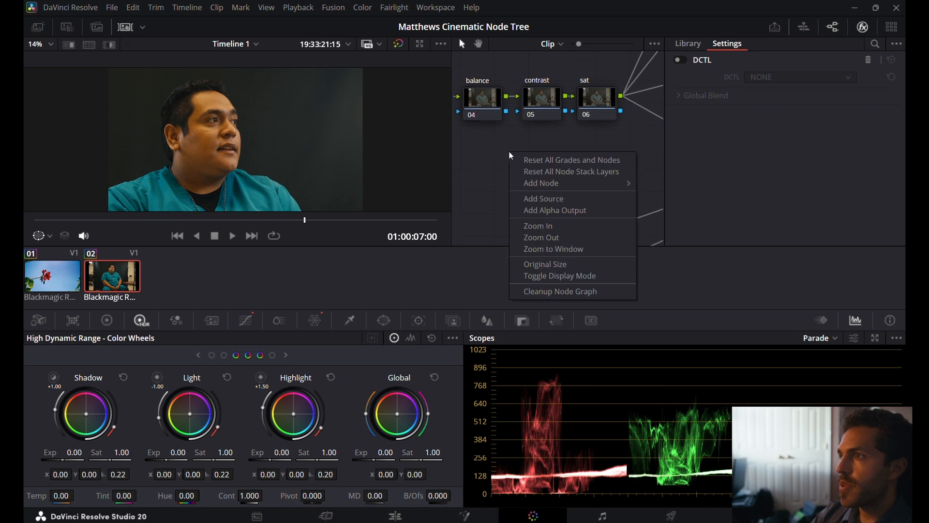
{"action": "right_click", "coordinate": [526, 179]}
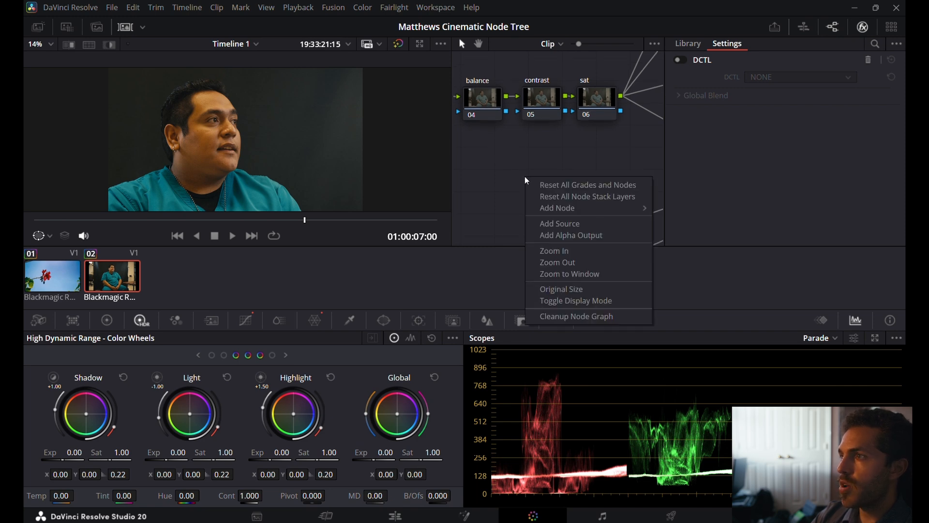
{"action": "left_click", "coordinate": [558, 273]}
{"action": "left_click_drag", "start_coordinate": [655, 222], "coordinate": [436, 79]}
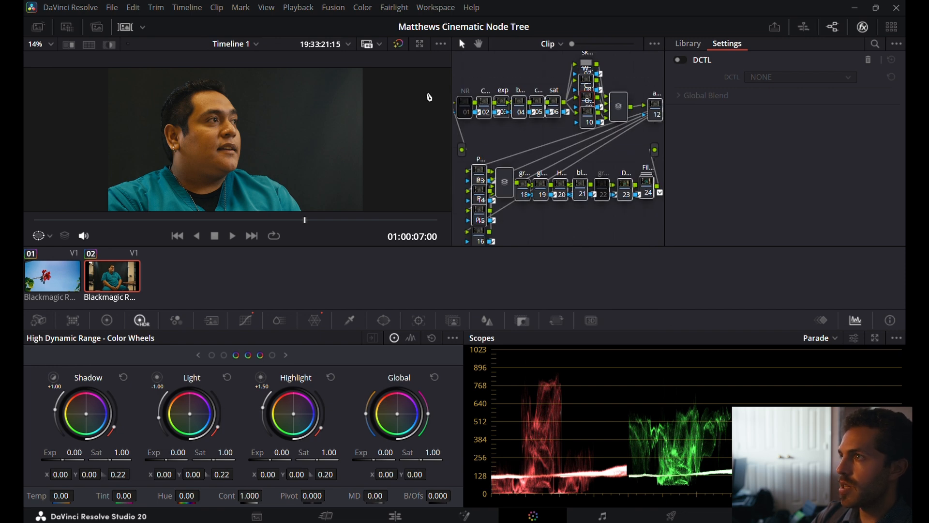
{"action": "key", "text": "Delete"}
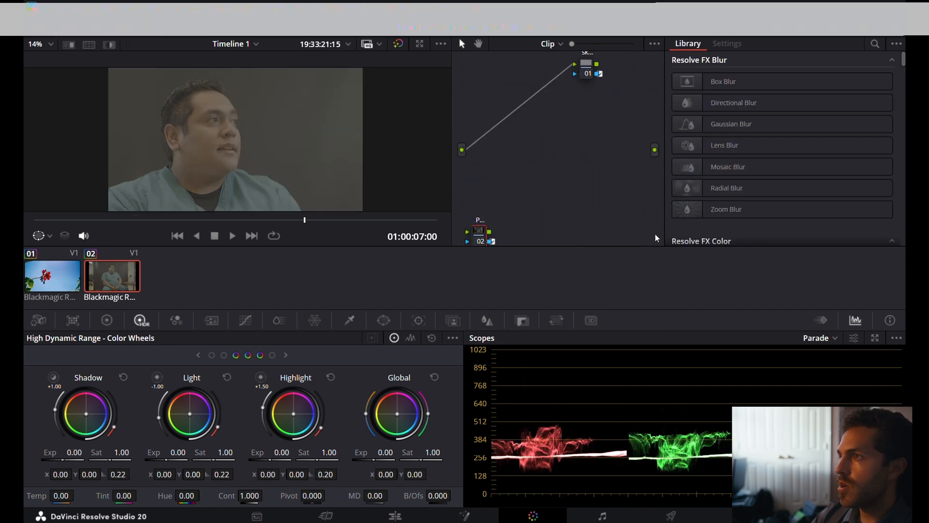
{"action": "left_click_drag", "start_coordinate": [641, 234], "coordinate": [485, 67]}
{"action": "key", "text": "Delete"}
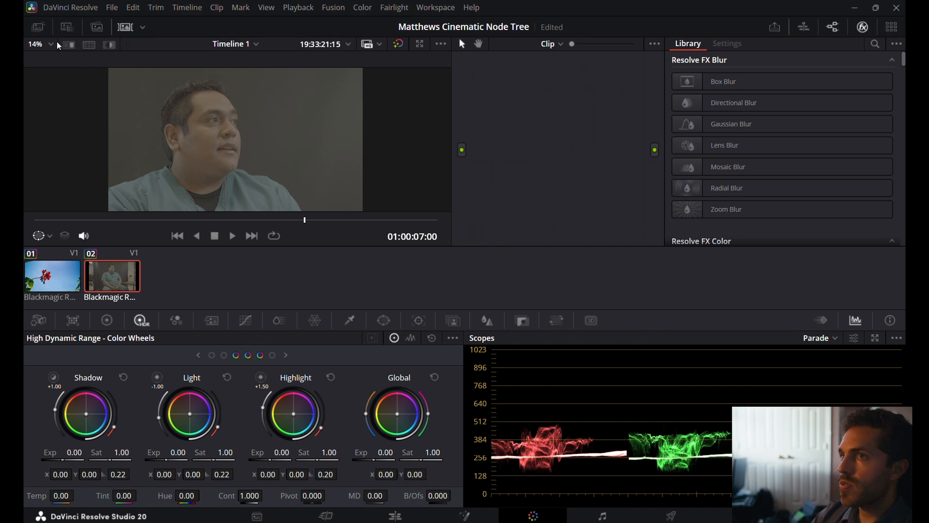
Apply the grade of the saved node tree still from the gallery to the seated man's clip and close the gallery.
{"action": "left_click", "coordinate": [38, 27]}
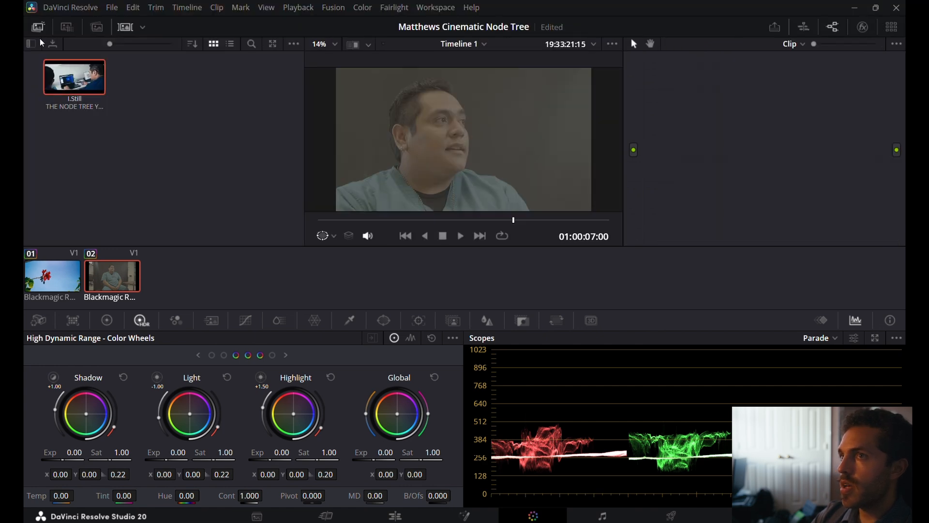
{"action": "right_click", "coordinate": [60, 81]}
{"action": "left_click", "coordinate": [94, 115]}
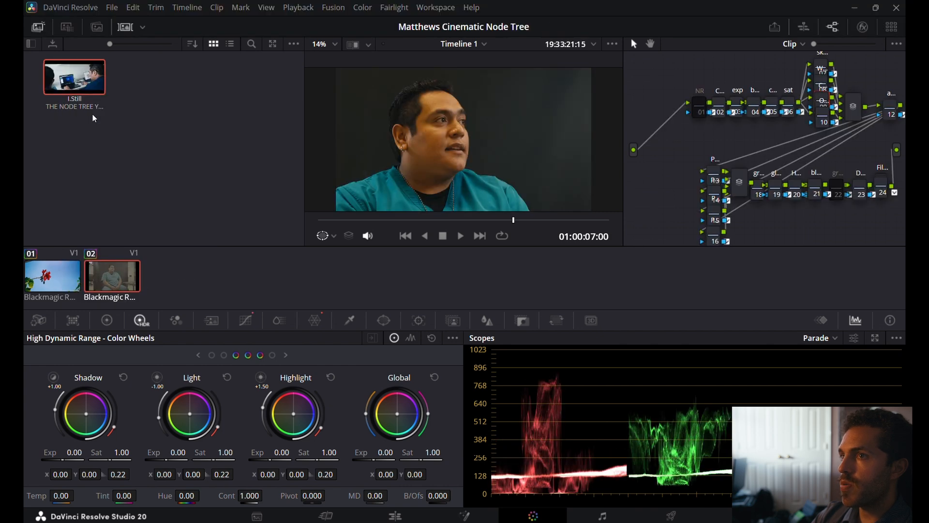
{"action": "key", "text": "Return"}
{"action": "left_click", "coordinate": [33, 29]}
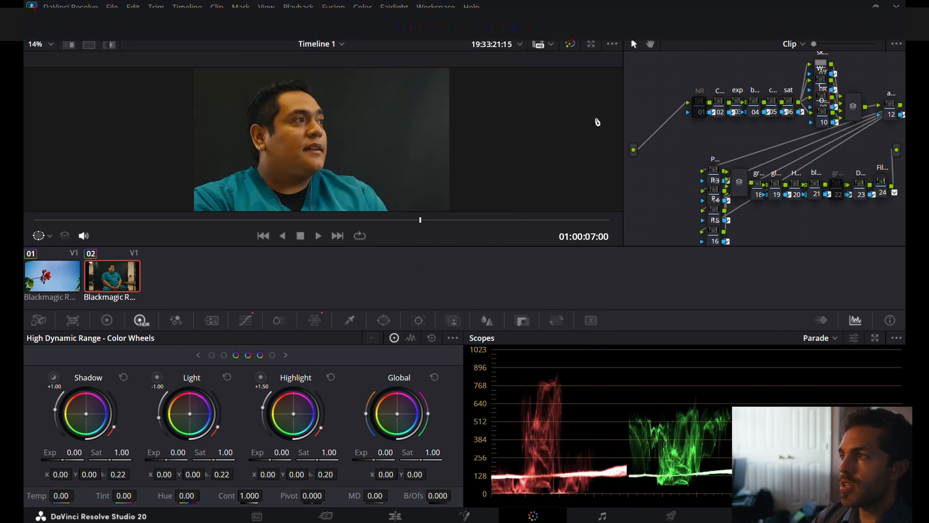
Widen the node graph and show the Color Space Transform settings of node 02.
{"action": "left_click_drag", "start_coordinate": [624, 145], "coordinate": [301, 139]}
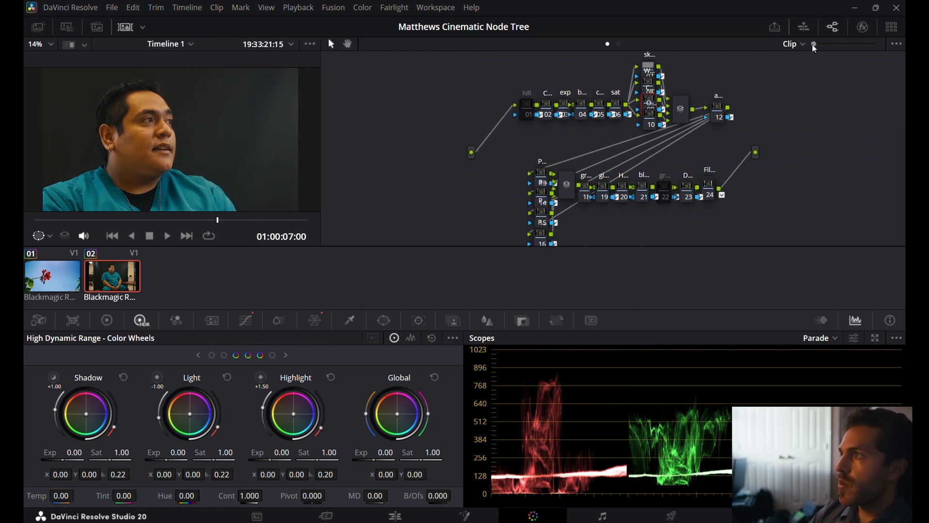
{"action": "left_click", "coordinate": [864, 27]}
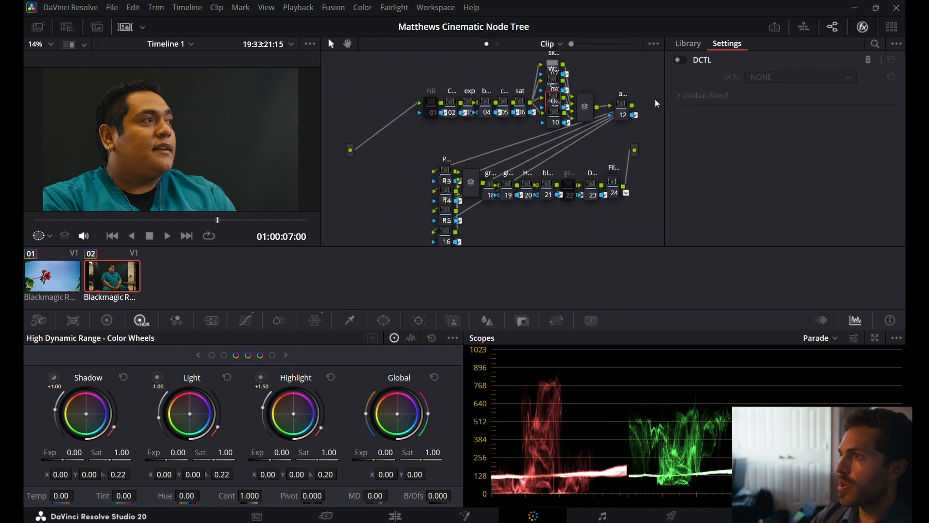
{"action": "left_click", "coordinate": [450, 105]}
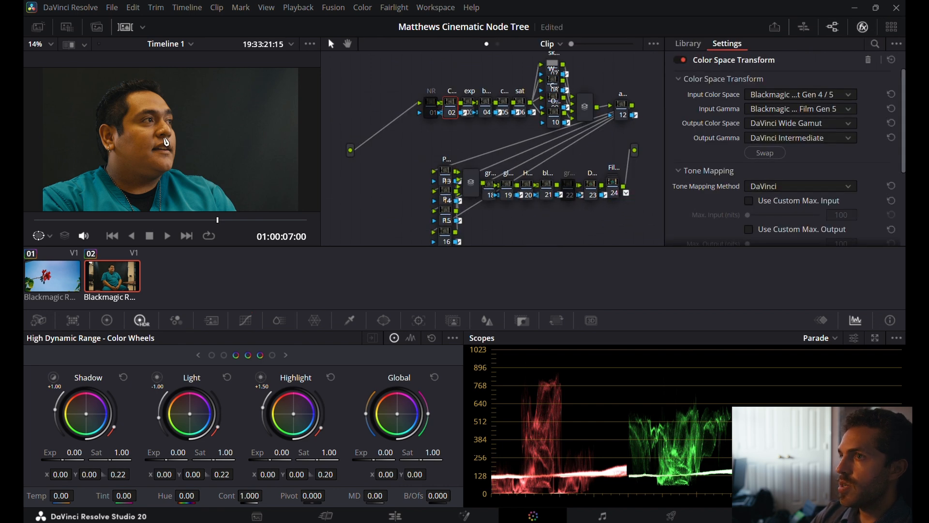
Enable the NR node, show its motion effects settings and inspect the noise in the dark background up close.
{"action": "left_click", "coordinate": [431, 105]}
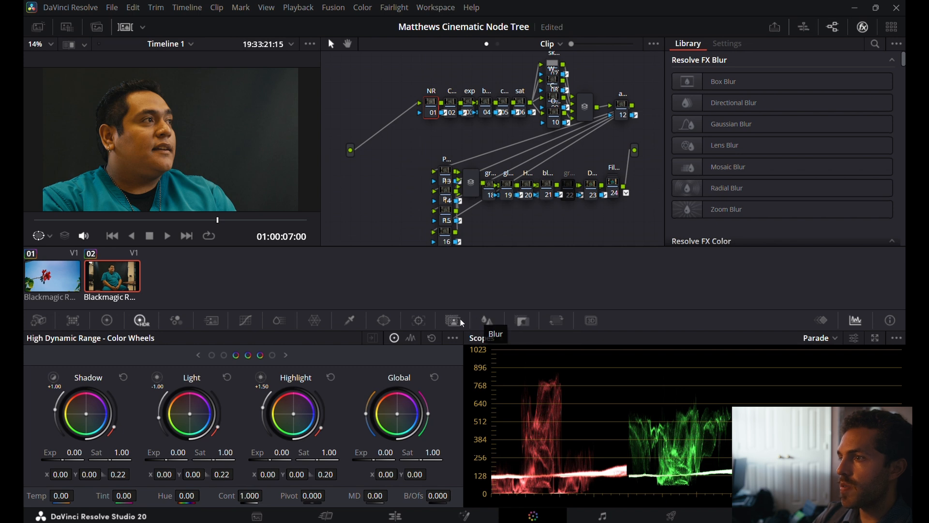
{"action": "left_click", "coordinate": [46, 321]}
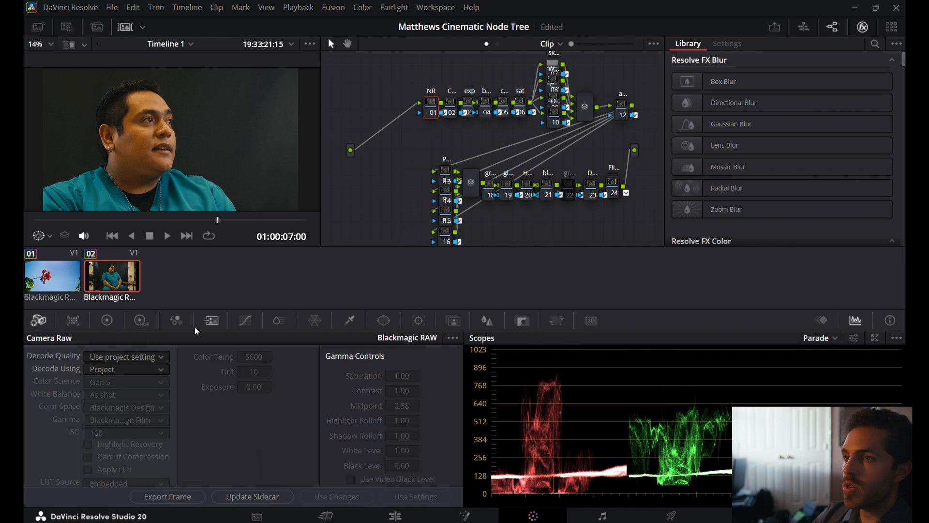
{"action": "left_click", "coordinate": [172, 323]}
{"action": "left_click", "coordinate": [209, 323]}
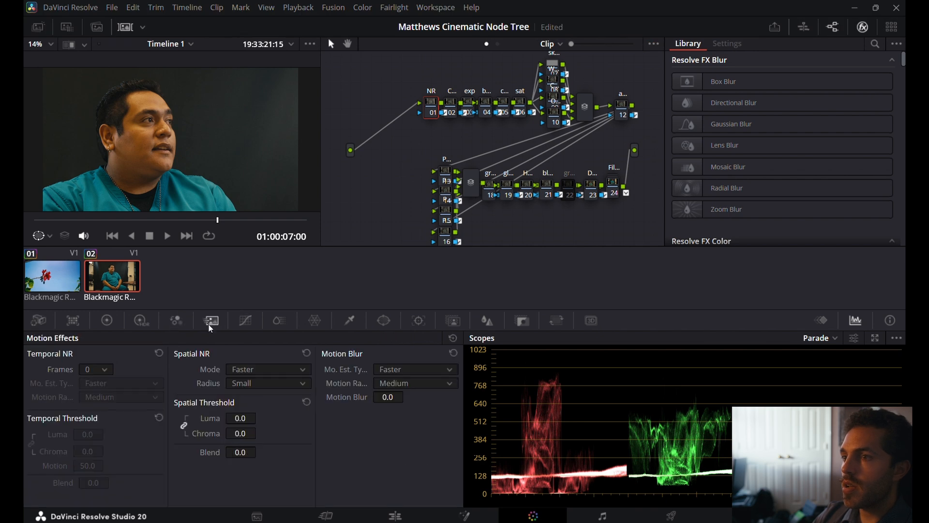
{"action": "left_click", "coordinate": [98, 369]}
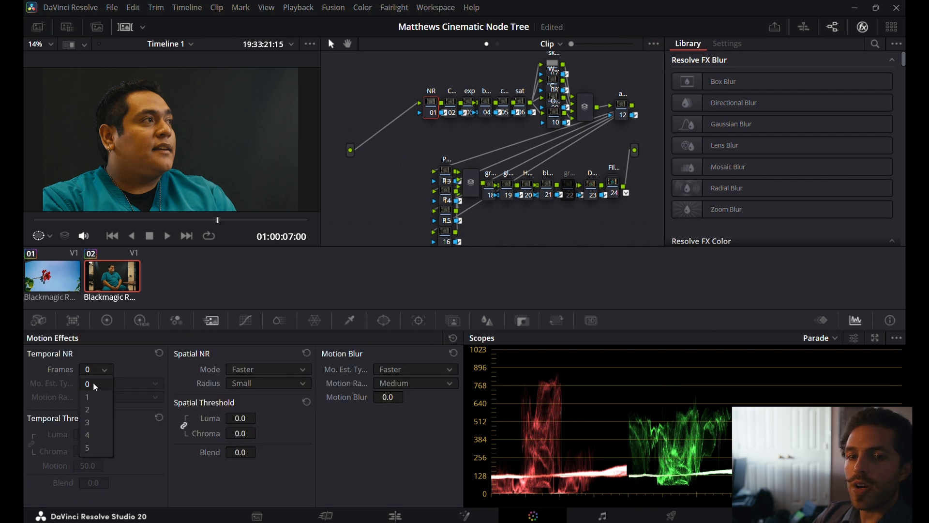
{"action": "left_click", "coordinate": [209, 162]}
{"action": "scroll", "coordinate": [220, 114], "scroll_direction": "up", "scroll_amount": 5}
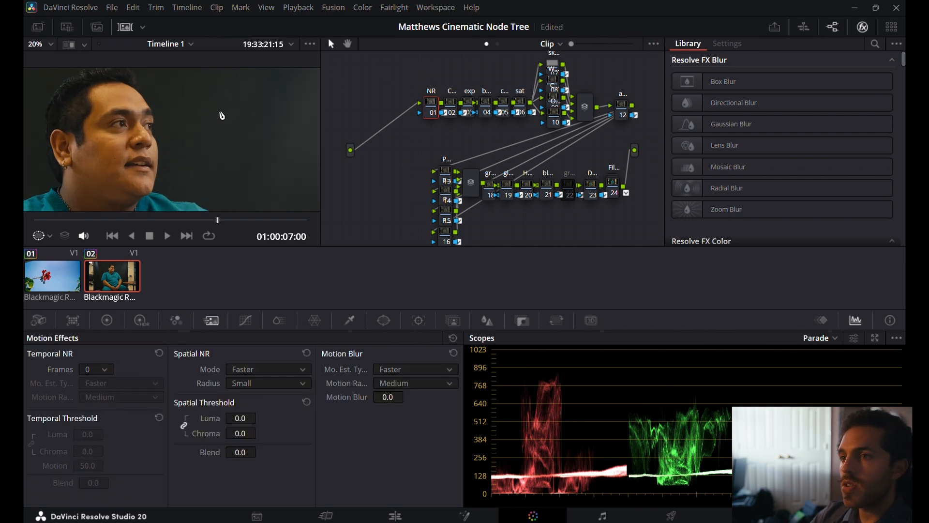
{"action": "scroll", "coordinate": [222, 115], "scroll_direction": "down", "scroll_amount": 1}
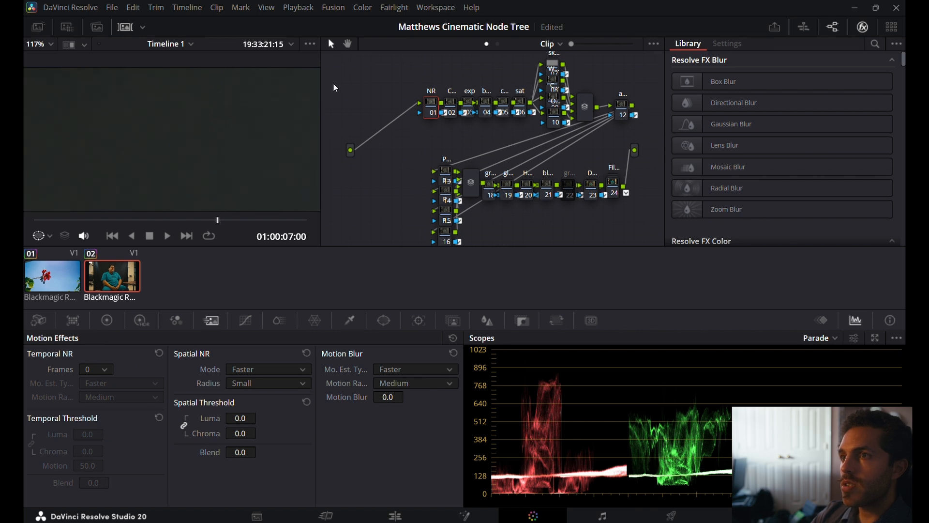
Set Temporal NR on the NR node to 2 frames with motion estimation type Faster.
{"action": "left_click", "coordinate": [105, 370]}
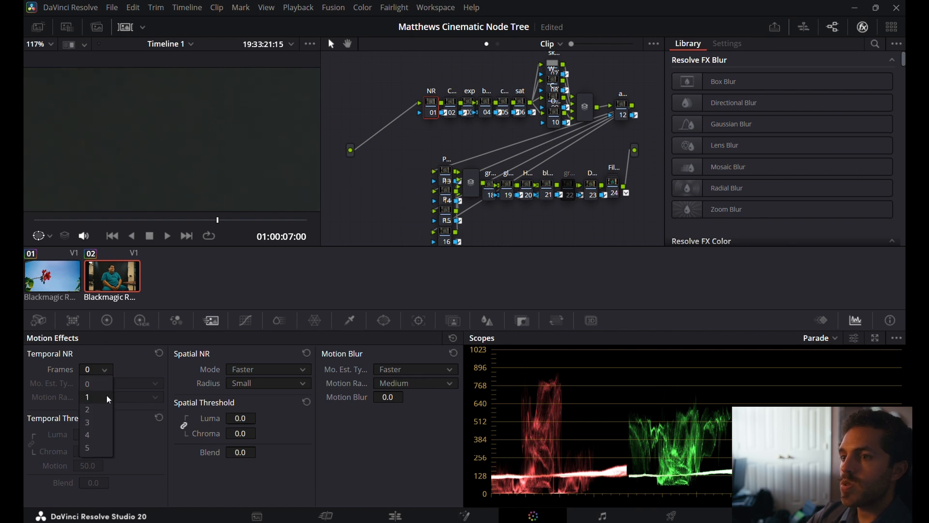
{"action": "left_click", "coordinate": [104, 410]}
{"action": "left_click", "coordinate": [106, 384]}
{"action": "left_click", "coordinate": [106, 384]}
{"action": "left_click", "coordinate": [106, 384]}
{"action": "left_click", "coordinate": [111, 409]}
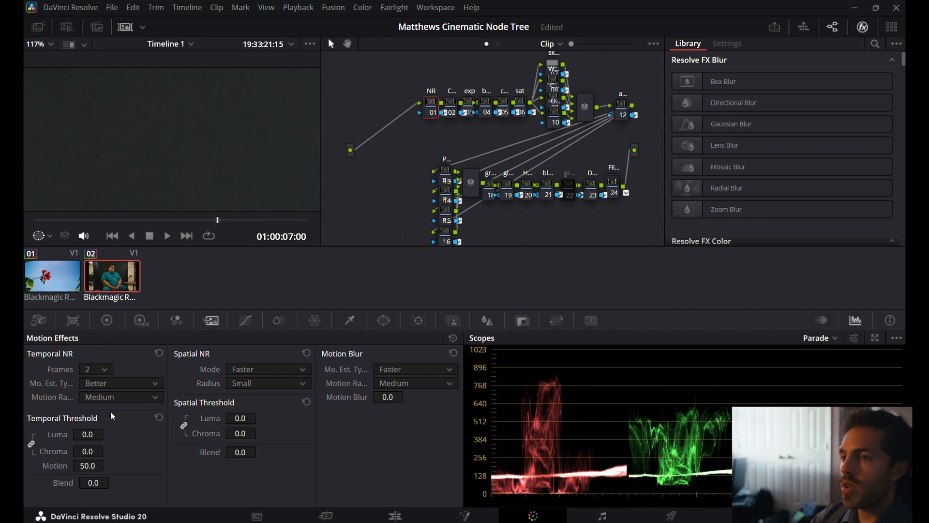
{"action": "left_click", "coordinate": [117, 384]}
{"action": "left_click", "coordinate": [115, 395]}
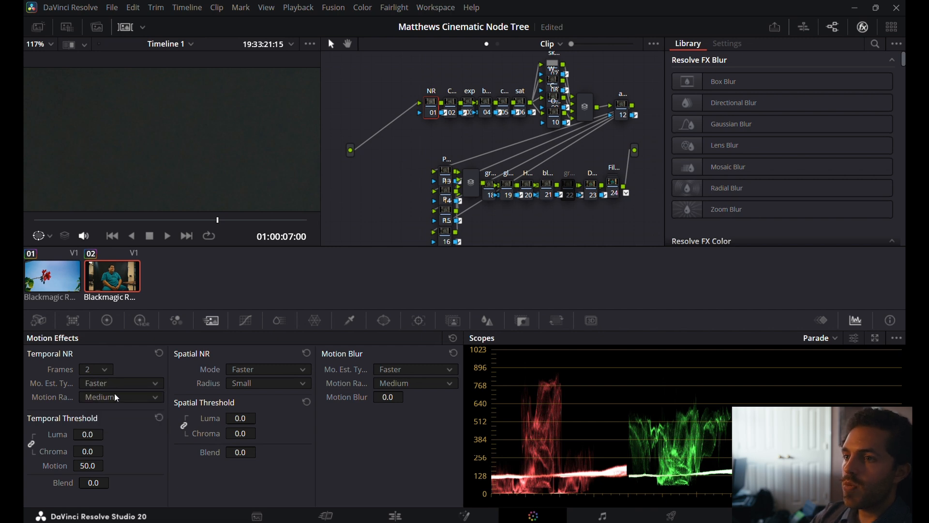
Set the linked temporal luma and chroma thresholds to 6.2, compare the NR node disabled and enabled, and fit the image to the viewer.
{"action": "left_click_drag", "start_coordinate": [103, 434], "coordinate": [107, 433]}
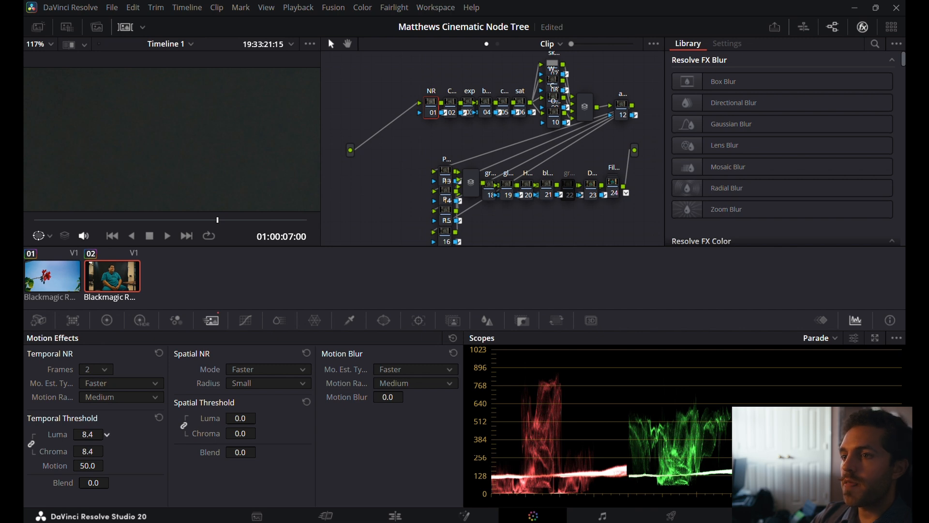
{"action": "scroll", "coordinate": [210, 136], "scroll_direction": "up", "scroll_amount": 3}
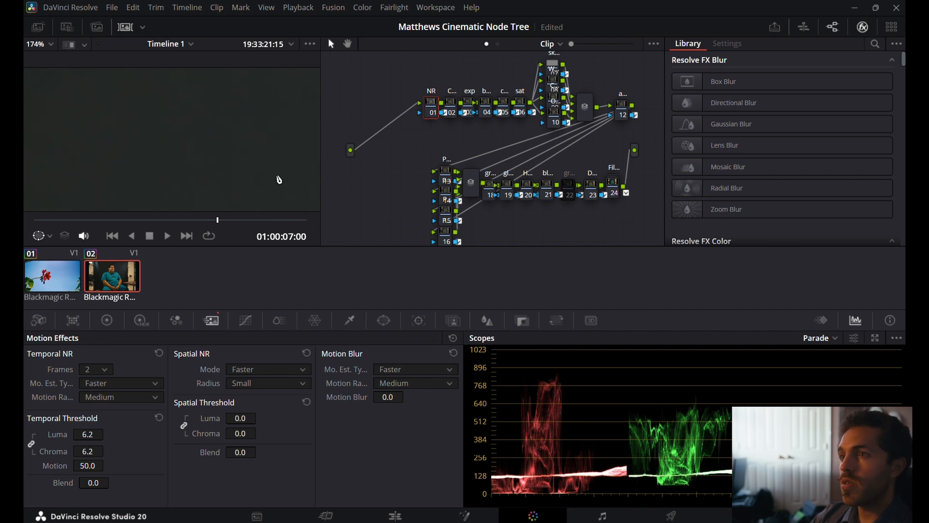
{"action": "key", "text": "ctrl+d"}
{"action": "key", "text": "ctrl+d"}
{"action": "key", "text": "ctrl+d"}
{"action": "key", "text": "ctrl+d"}
{"action": "scroll", "coordinate": [200, 139], "scroll_direction": "down", "scroll_amount": 1}
{"action": "scroll", "coordinate": [200, 139], "scroll_direction": "down", "scroll_amount": 3}
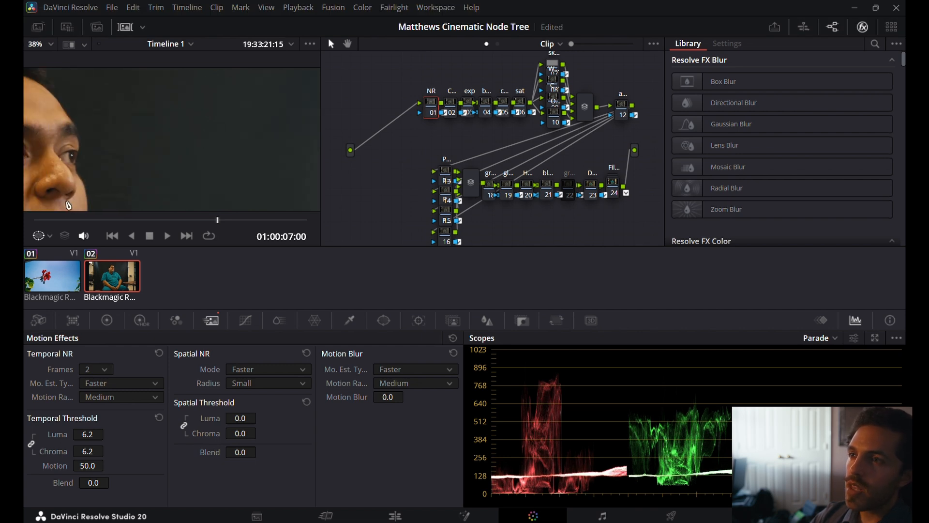
{"action": "scroll", "coordinate": [69, 192], "scroll_direction": "down", "scroll_amount": 2}
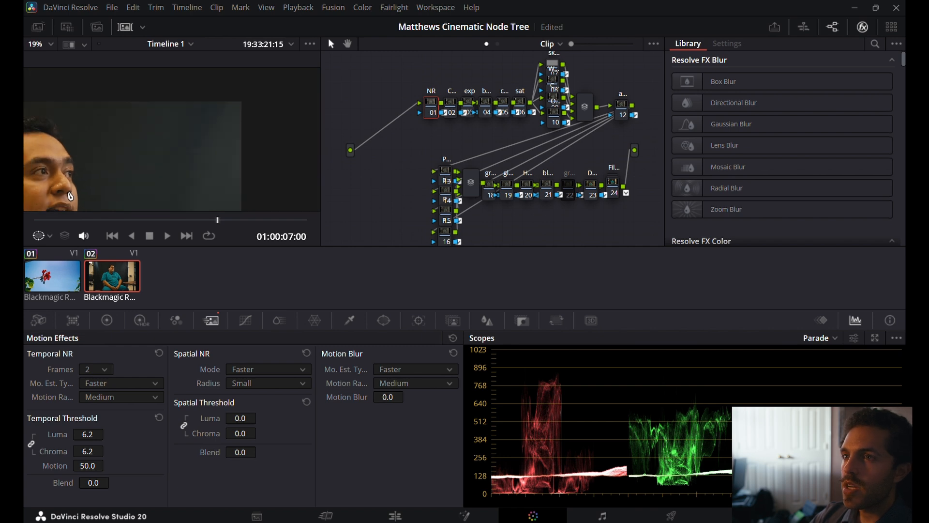
{"action": "left_click", "coordinate": [50, 44]}
{"action": "left_click", "coordinate": [51, 63]}
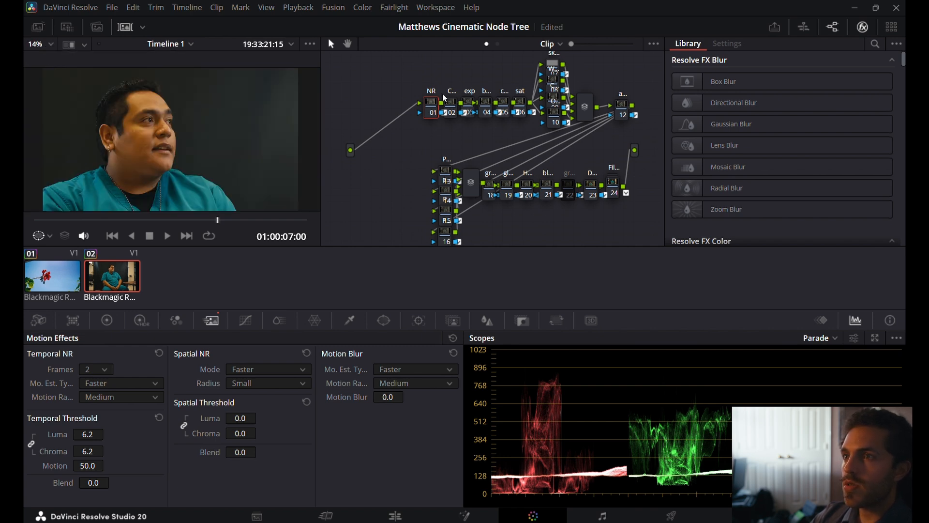
With the dark background enlarged, keep Spatial NR mode on Faster and set the linked spatial luma and chroma thresholds to 13.2.
{"action": "scroll", "coordinate": [233, 104], "scroll_direction": "up", "scroll_amount": 3}
{"action": "scroll", "coordinate": [257, 109], "scroll_direction": "up", "scroll_amount": 1}
{"action": "left_click", "coordinate": [276, 373]}
{"action": "left_click", "coordinate": [277, 372]}
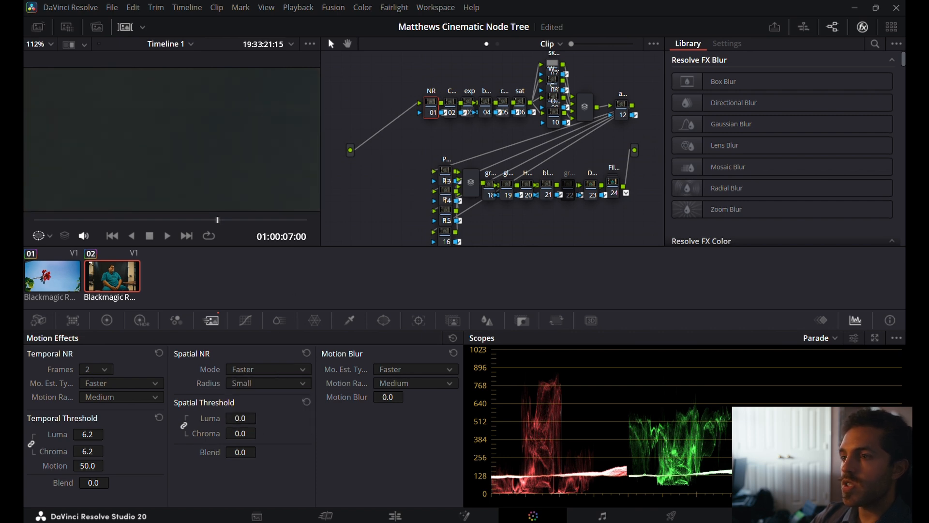
{"action": "left_click_drag", "start_coordinate": [241, 418], "coordinate": [276, 418]}
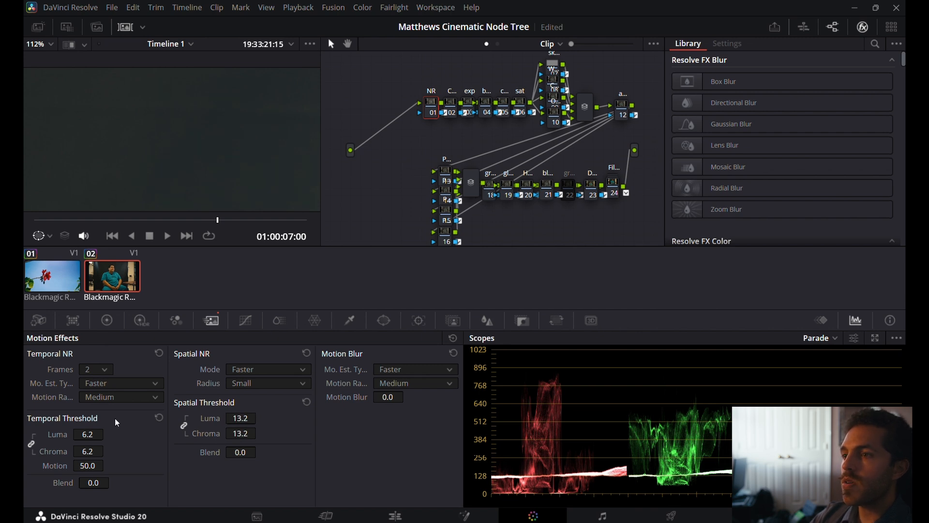
Reset the temporal thresholds and bring the linked spatial luma and chroma thresholds to 0, raising them through 1 and 2 to 3.
{"action": "left_click", "coordinate": [159, 417]}
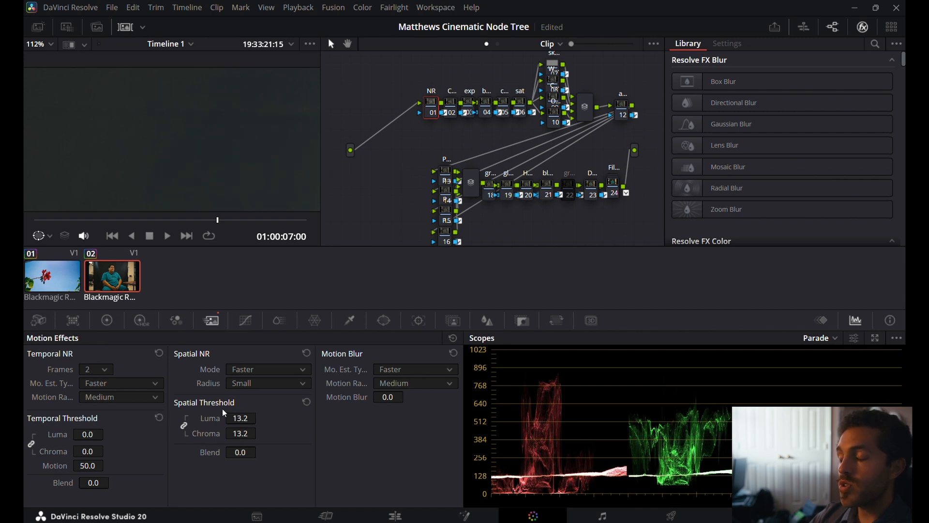
{"action": "left_click_drag", "start_coordinate": [241, 418], "coordinate": [210, 418]}
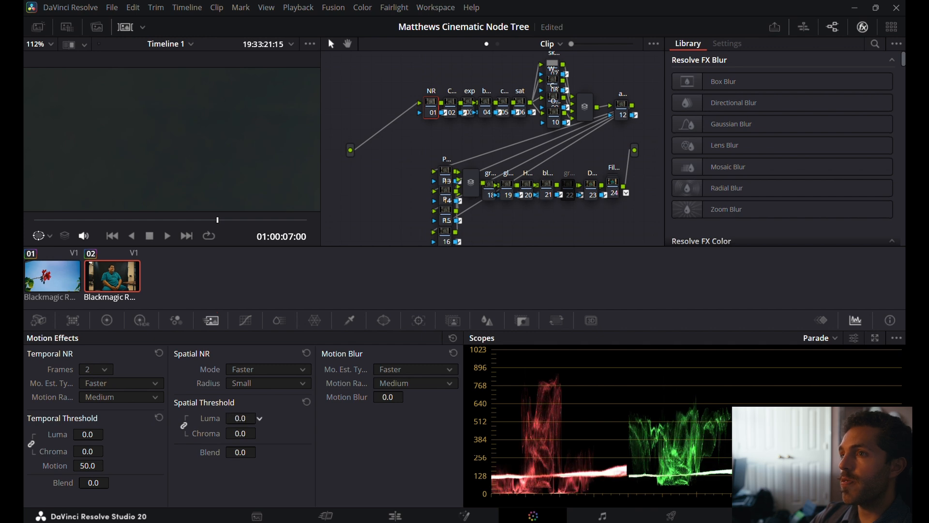
{"action": "double_click", "coordinate": [249, 417]}
{"action": "type", "text": "1"}
{"action": "key", "text": "Return"}
{"action": "double_click", "coordinate": [248, 416]}
{"action": "type", "text": "2"}
{"action": "key", "text": "Return"}
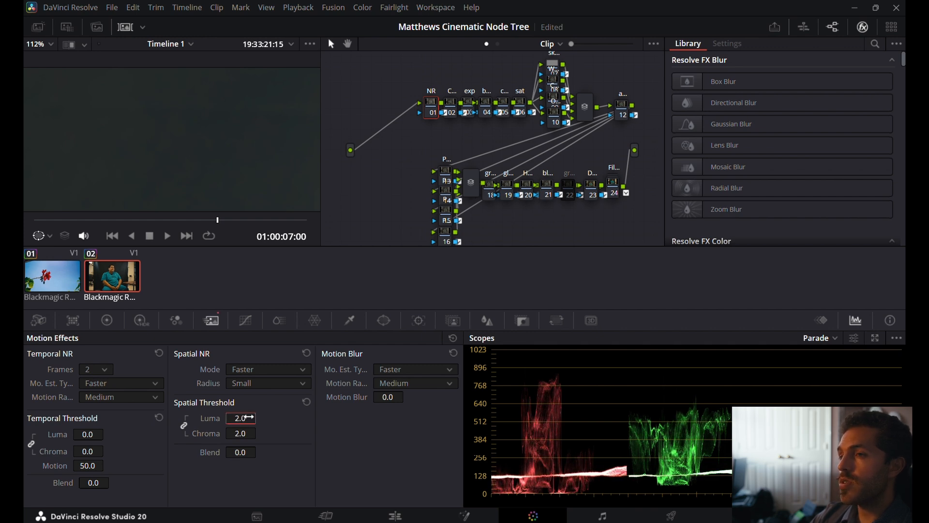
{"action": "left_click", "coordinate": [250, 417]}
{"action": "type", "text": "3"}
{"action": "key", "text": "Return"}
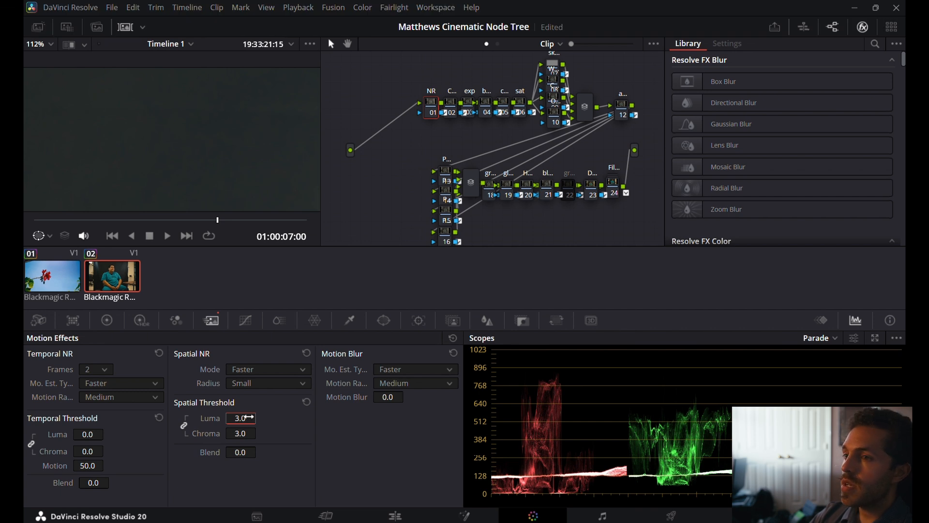
Fit the image to the viewer and enlarge the man's face to examine the noise reduction.
{"action": "scroll", "coordinate": [231, 148], "scroll_direction": "down", "scroll_amount": 8}
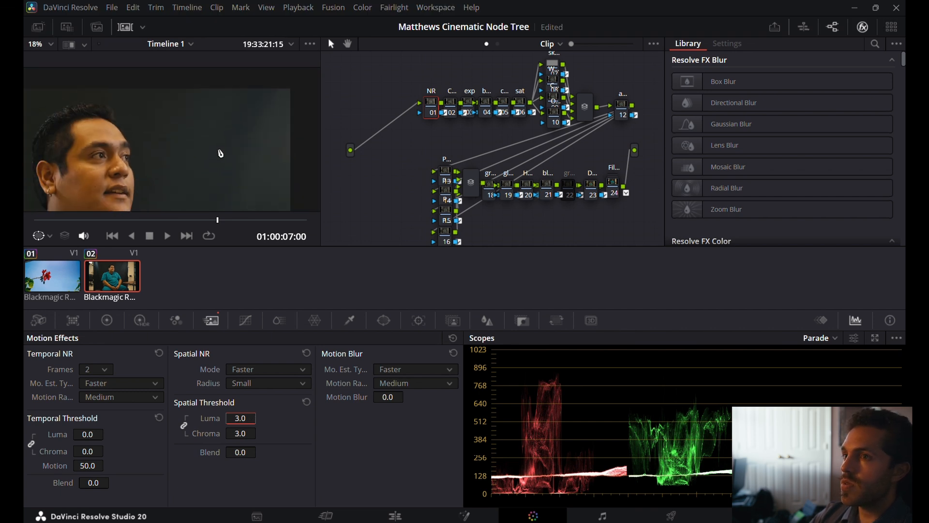
{"action": "scroll", "coordinate": [117, 191], "scroll_direction": "down", "scroll_amount": 3}
{"action": "left_click", "coordinate": [44, 45]}
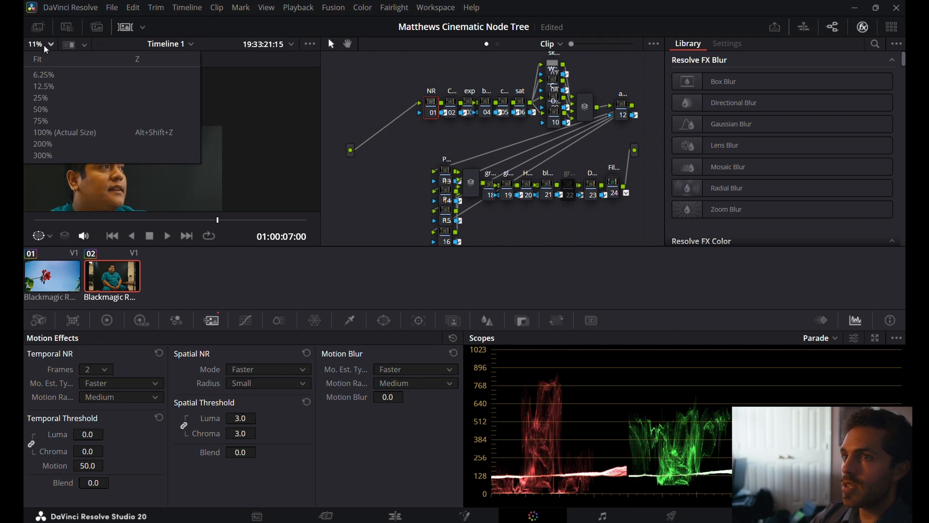
{"action": "left_click", "coordinate": [46, 58]}
{"action": "scroll", "coordinate": [155, 133], "scroll_direction": "up", "scroll_amount": 2}
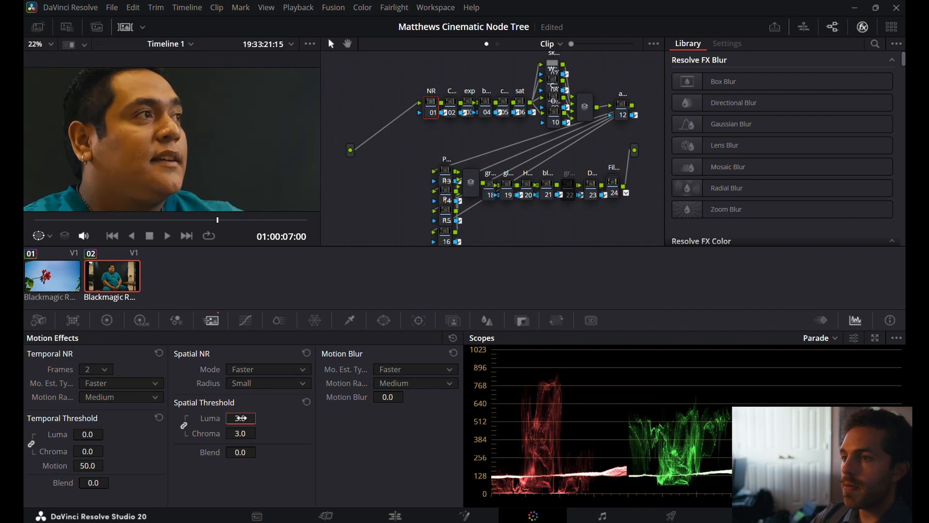
Set the linked spatial luma and chroma thresholds to 20, raise them to 50, and examine the enlarged face.
{"action": "left_click", "coordinate": [241, 418]}
{"action": "type", "text": "20"}
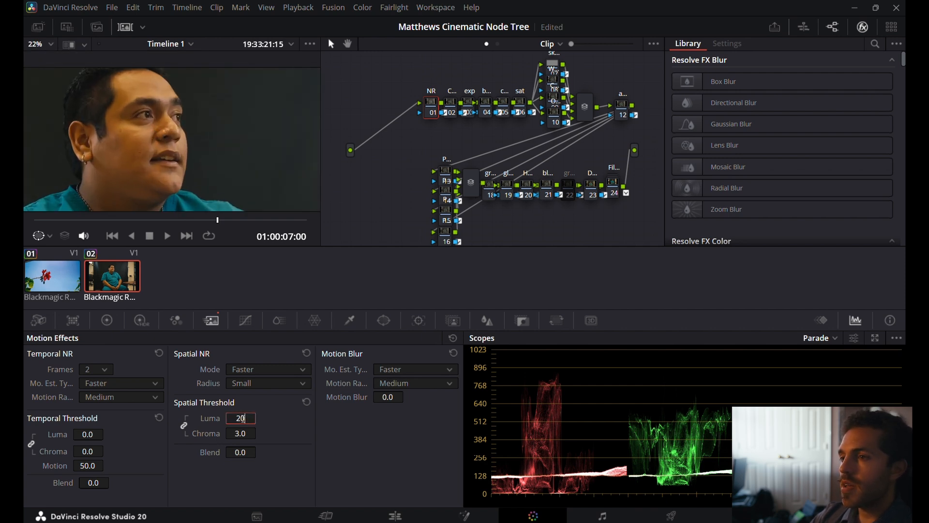
{"action": "key", "text": "Return"}
{"action": "left_click", "coordinate": [246, 418]}
{"action": "type", "text": "3"}
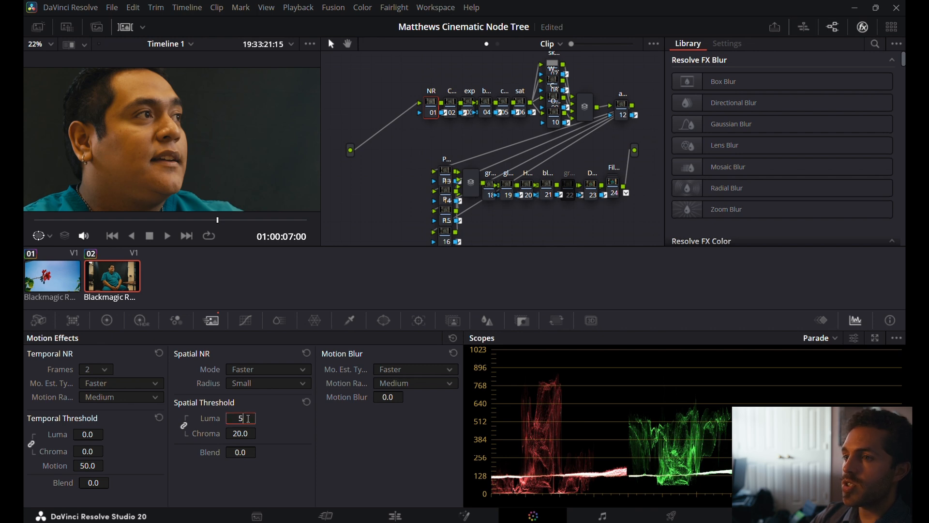
{"action": "key", "text": "Return"}
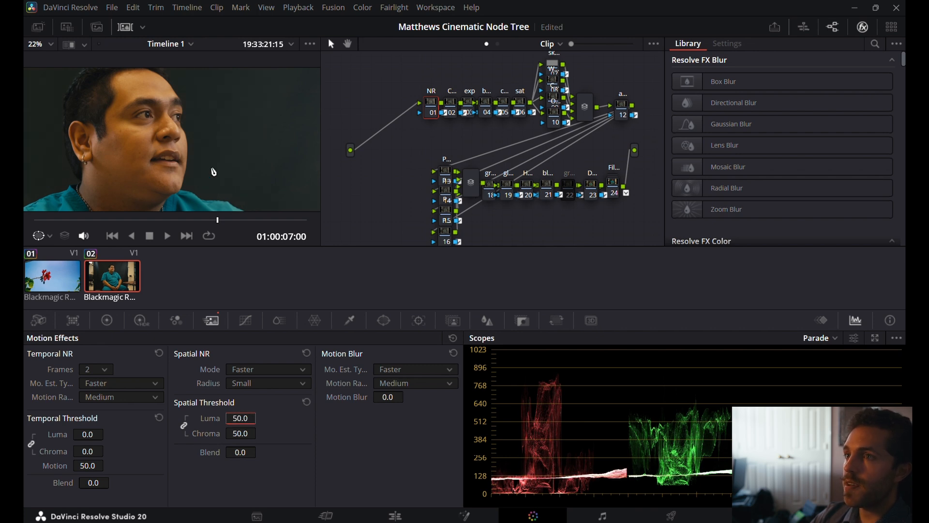
{"action": "scroll", "coordinate": [203, 192], "scroll_direction": "down", "scroll_amount": 6}
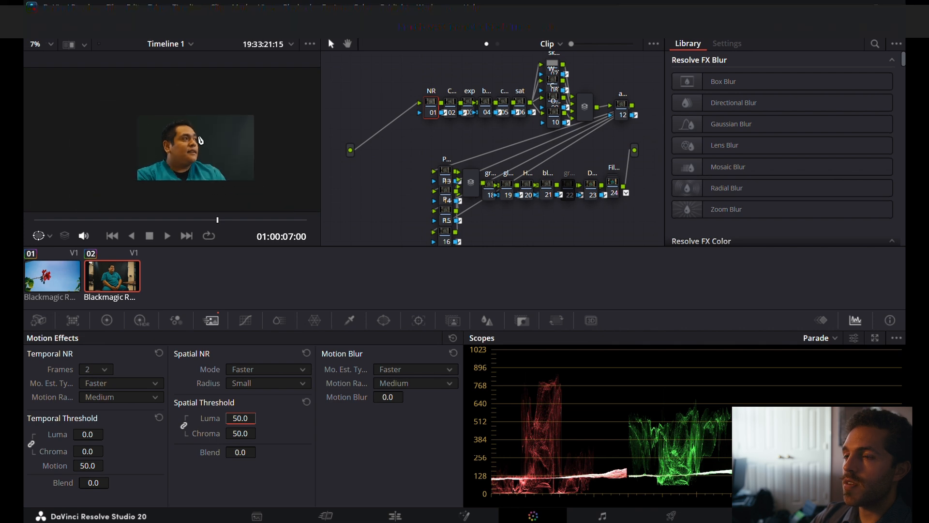
{"action": "scroll", "coordinate": [200, 145], "scroll_direction": "up", "scroll_amount": 5}
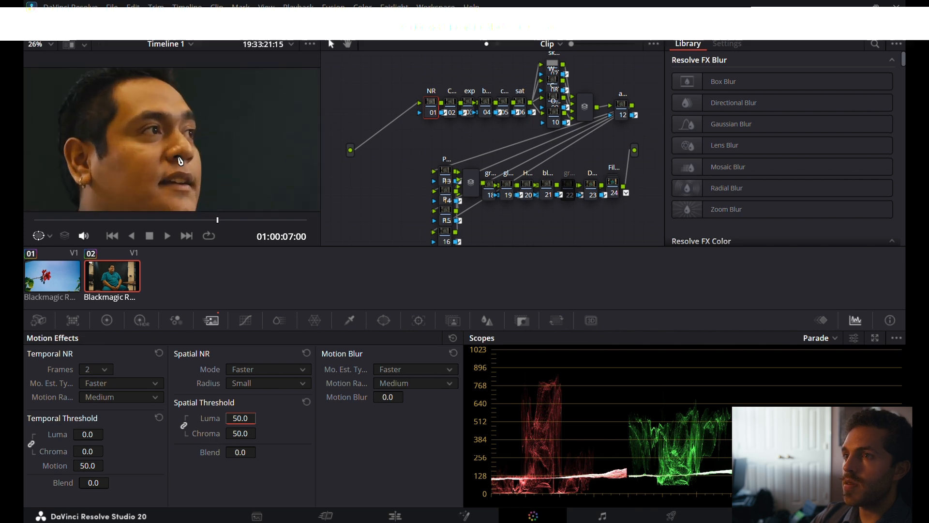
{"action": "scroll", "coordinate": [153, 163], "scroll_direction": "up", "scroll_amount": 4}
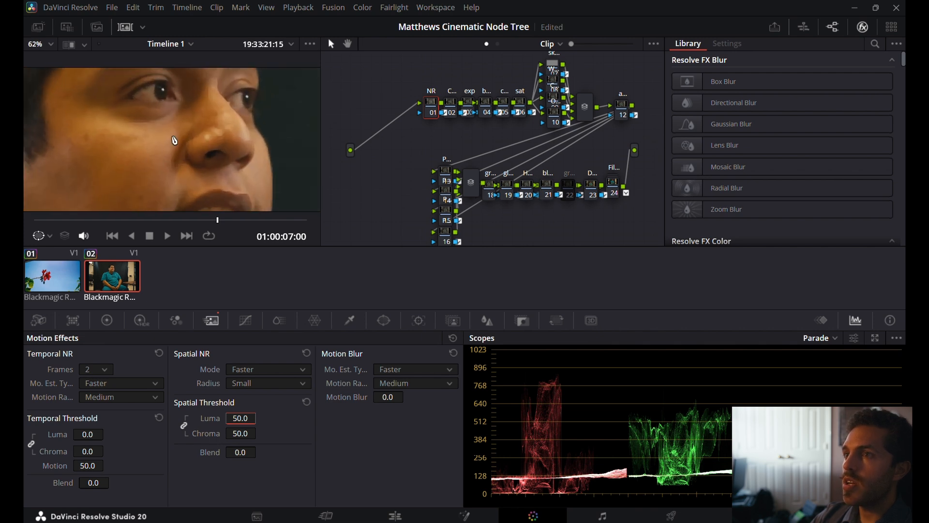
{"action": "scroll", "coordinate": [218, 95], "scroll_direction": "up", "scroll_amount": 4}
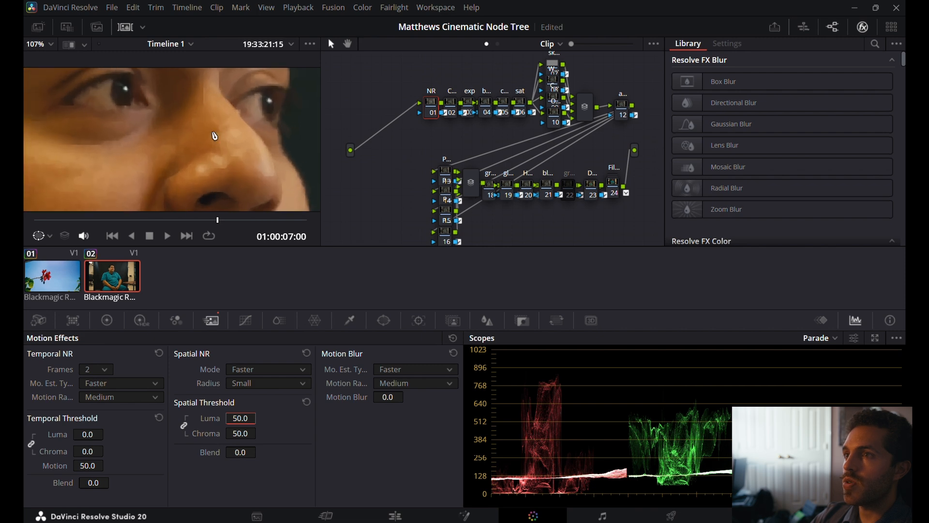
Raise the linked spatial luma and chroma thresholds to 100 and examine the skin around the man's eyes and nose.
{"action": "left_click_drag", "start_coordinate": [244, 417], "coordinate": [260, 417]}
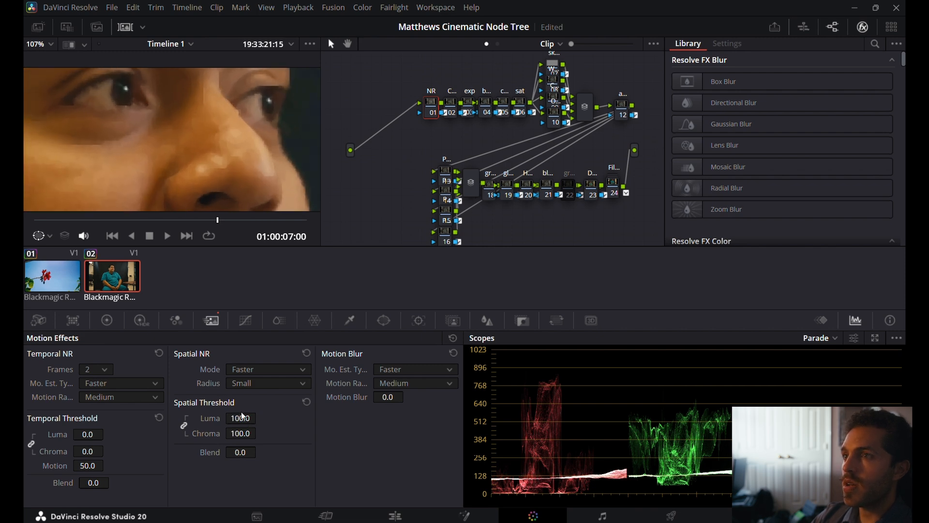
{"action": "scroll", "coordinate": [211, 173], "scroll_direction": "down", "scroll_amount": 8}
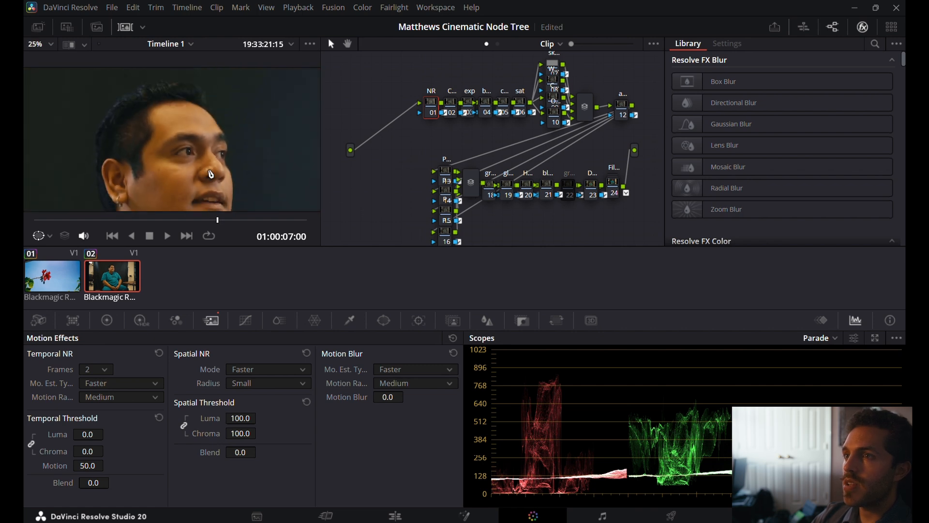
{"action": "left_click", "coordinate": [39, 45]}
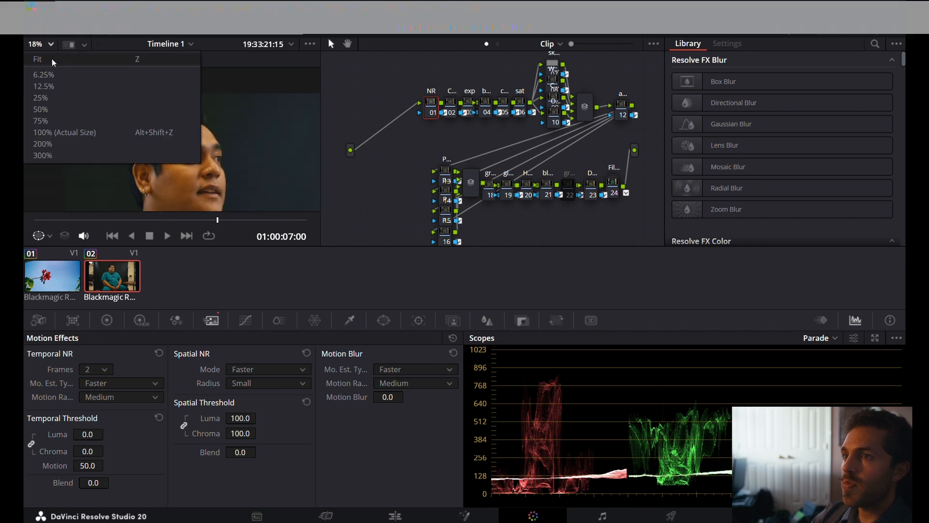
{"action": "left_click", "coordinate": [54, 61]}
{"action": "scroll", "coordinate": [145, 107], "scroll_direction": "up", "scroll_amount": 6}
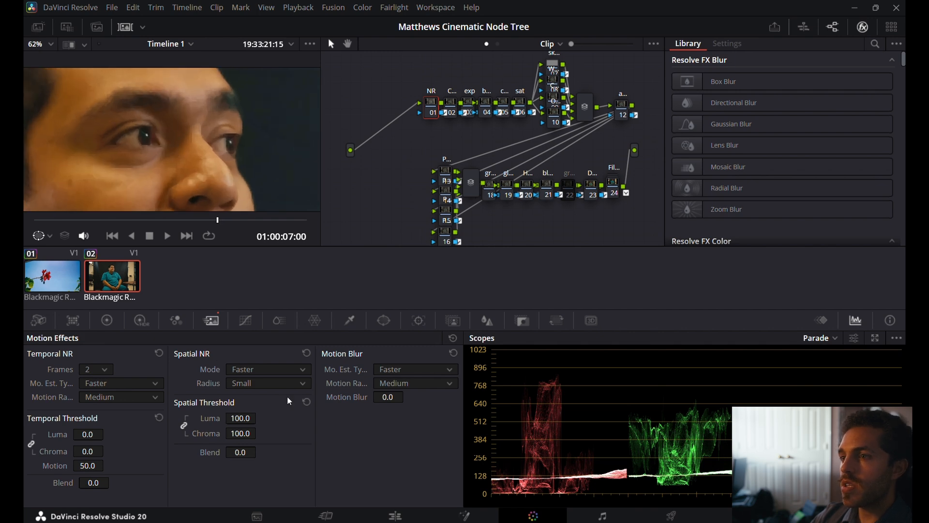
{"action": "scroll", "coordinate": [197, 127], "scroll_direction": "up", "scroll_amount": 3}
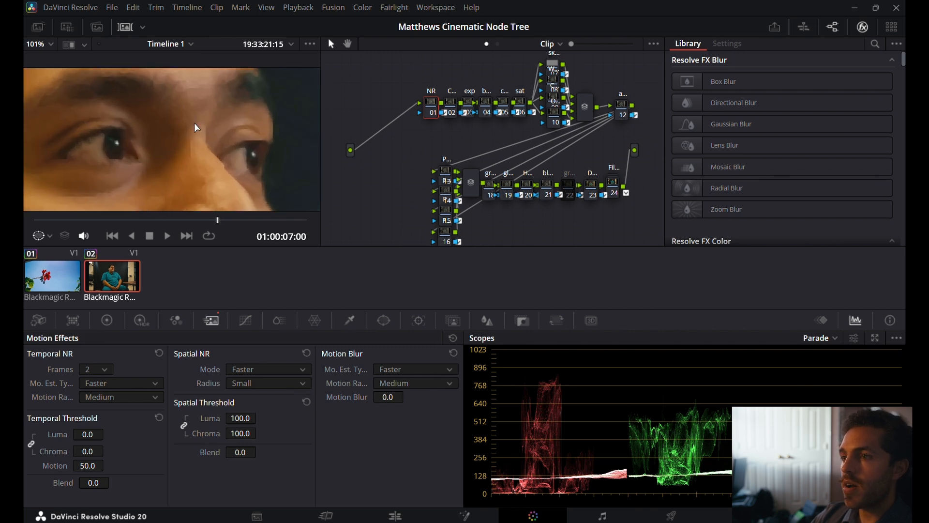
Compare the image with the NR node off and on, leave it disabled, and reset its spatial thresholds.
{"action": "key", "text": "ctrl+d"}
{"action": "key", "text": "ctrl+d"}
{"action": "key", "text": "ctrl+d"}
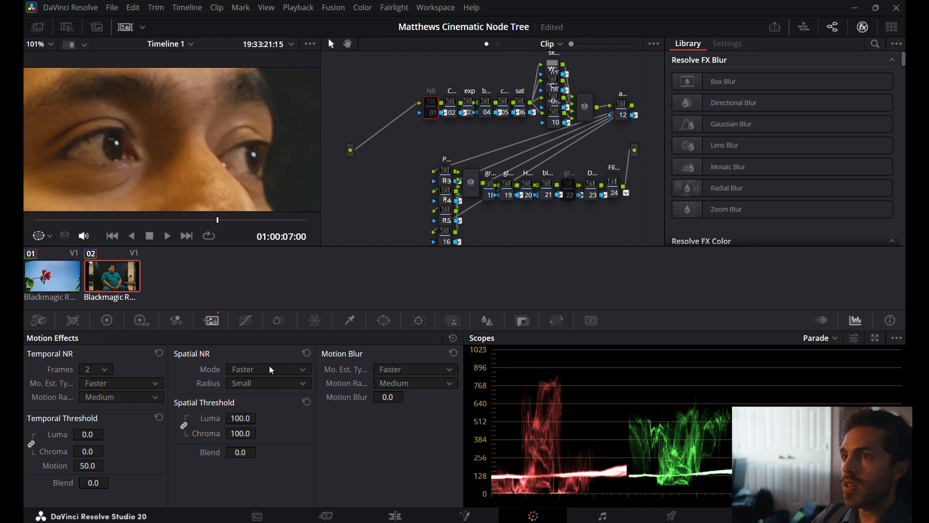
{"action": "left_click", "coordinate": [307, 402]}
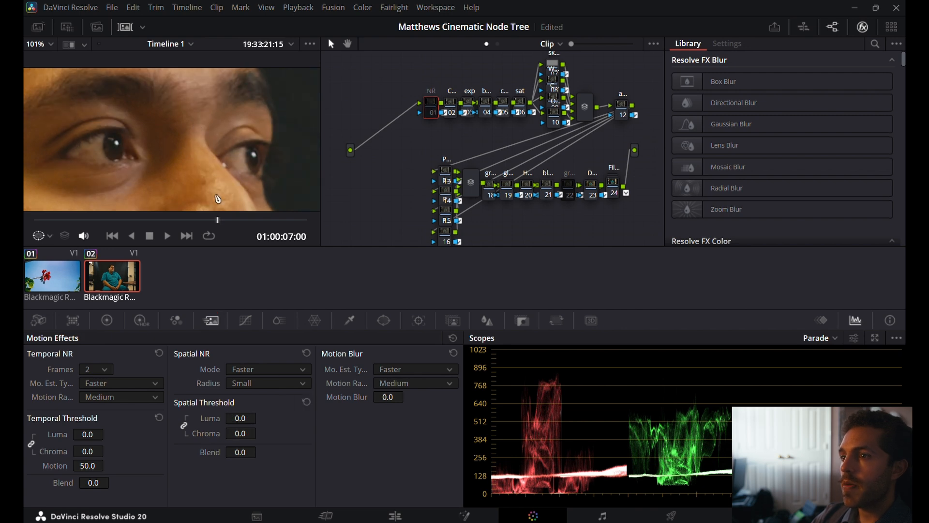
{"action": "scroll", "coordinate": [218, 198], "scroll_direction": "down", "scroll_amount": 3}
{"action": "left_click", "coordinate": [50, 45]}
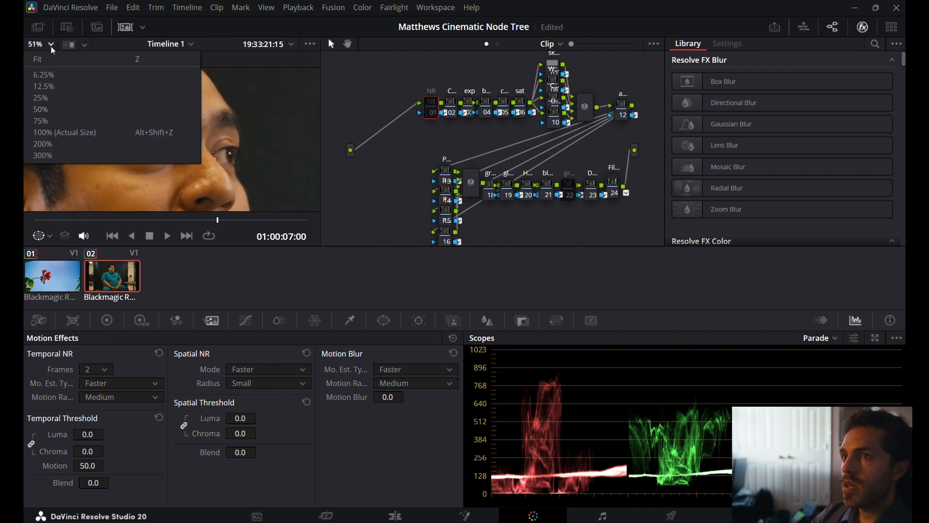
{"action": "left_click", "coordinate": [55, 62]}
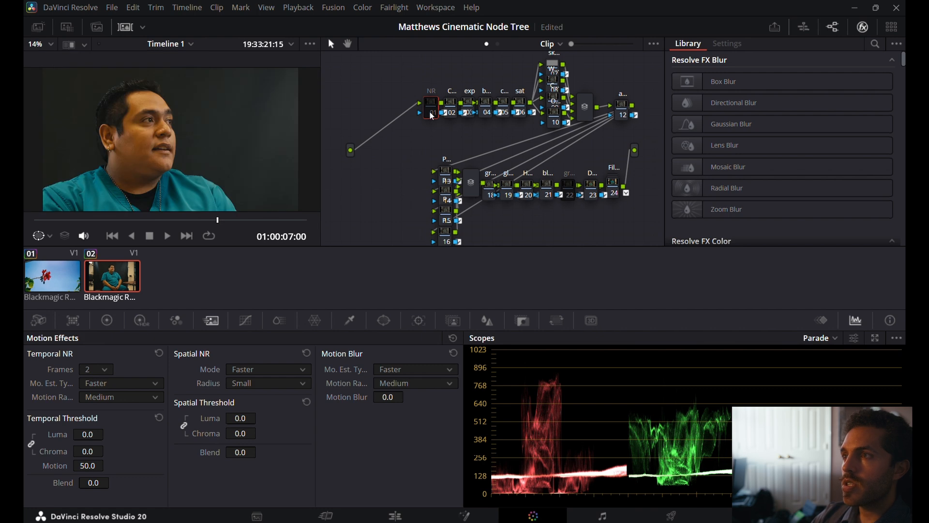
Reset the HSL qualifier on node 07, the first node of the parallel group following the sat node.
{"action": "left_click", "coordinate": [453, 111]}
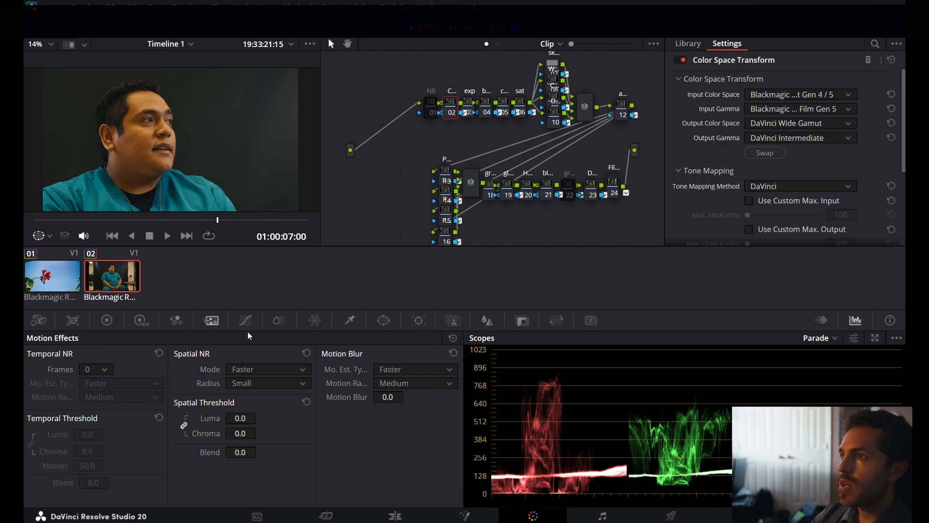
{"action": "left_click", "coordinate": [474, 104]}
{"action": "left_click", "coordinate": [552, 77]}
{"action": "left_click", "coordinate": [351, 321]}
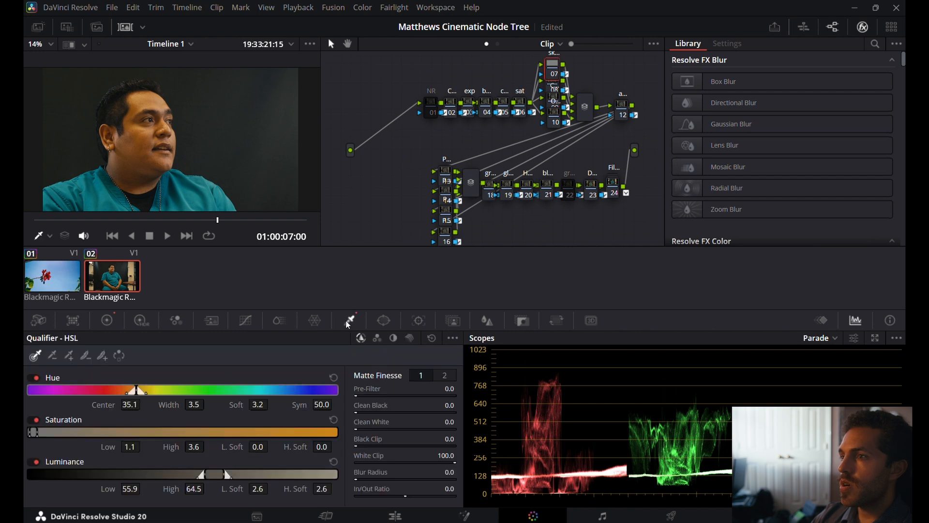
{"action": "left_click", "coordinate": [433, 338]}
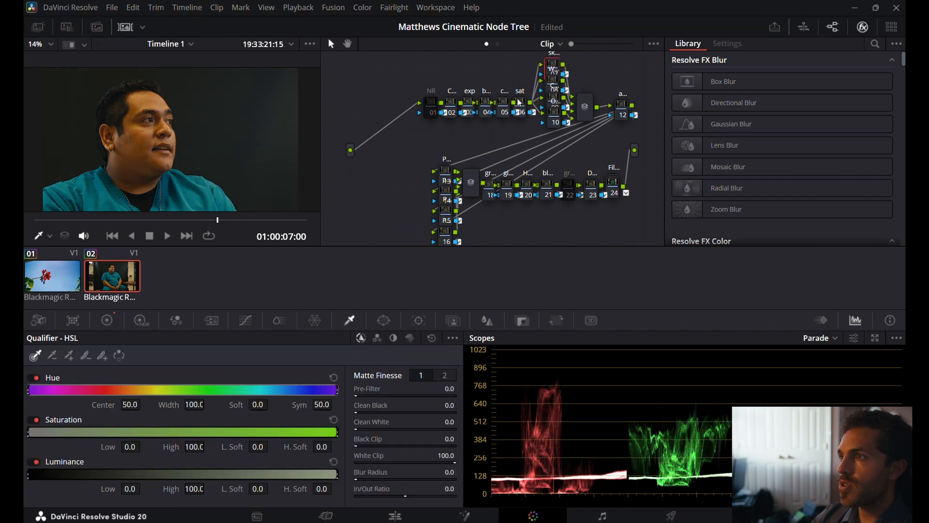
Reset the custom curves and the Color Warper on node 09 of the parallel group.
{"action": "left_click_drag", "start_coordinate": [537, 108], "coordinate": [537, 109]}
{"action": "mouse_move", "coordinate": [570, 43]}
{"action": "left_mouse_down"}
{"action": "mouse_move", "coordinate": [579, 44]}
{"action": "mouse_move", "coordinate": [573, 53]}
{"action": "left_mouse_up"}
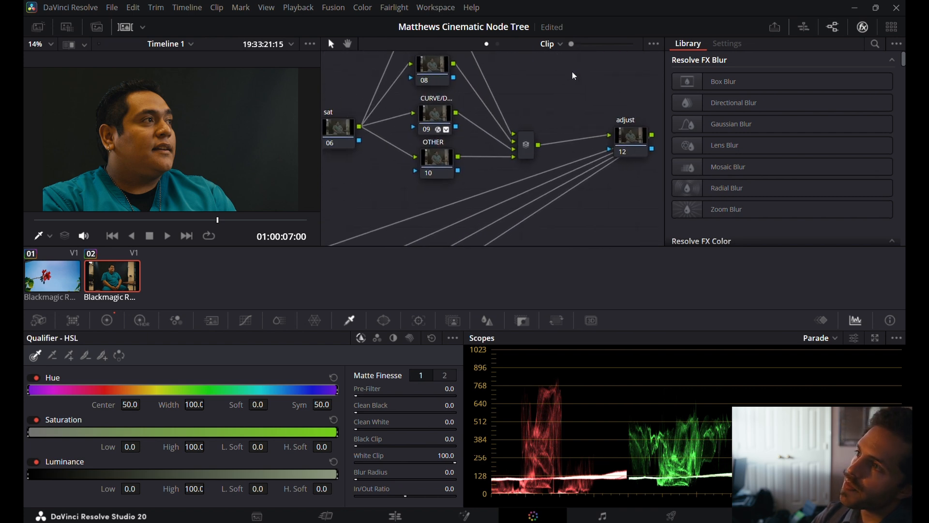
{"action": "left_click", "coordinate": [438, 93]}
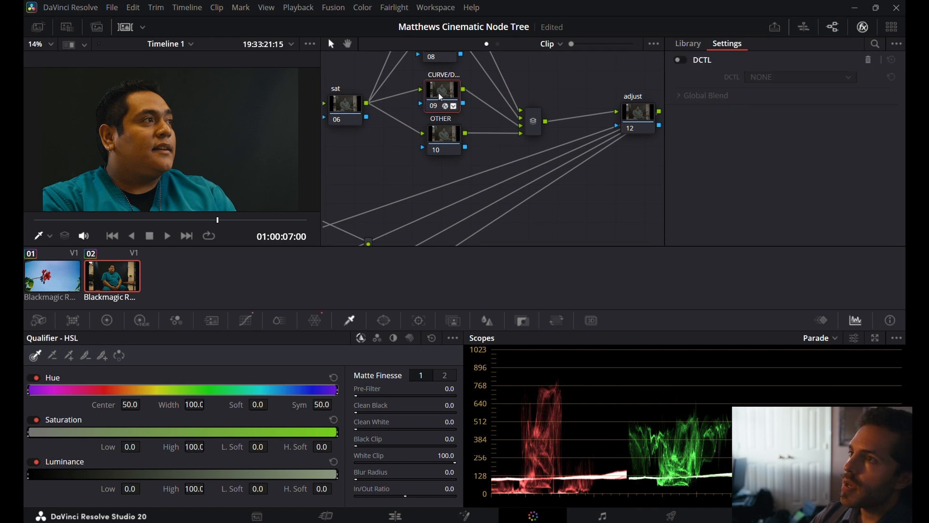
{"action": "left_click", "coordinate": [246, 321]}
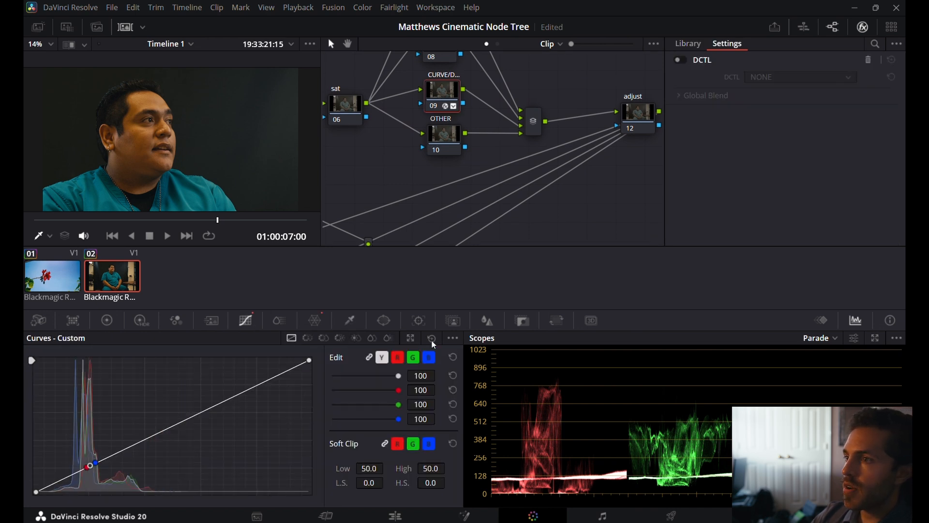
{"action": "left_click", "coordinate": [317, 322]}
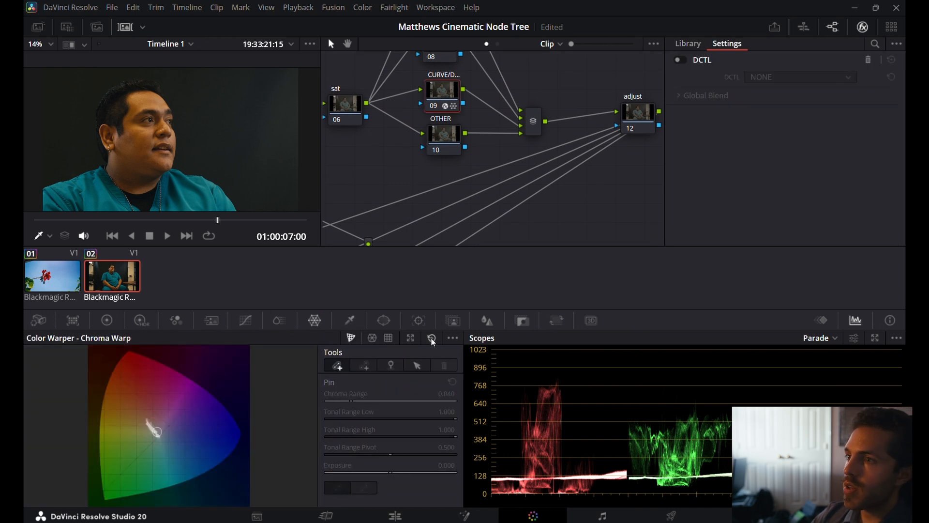
Compare the image with the Film look node off and on, and leave that node disabled.
{"action": "scroll", "coordinate": [402, 132], "scroll_direction": "down", "scroll_amount": 5}
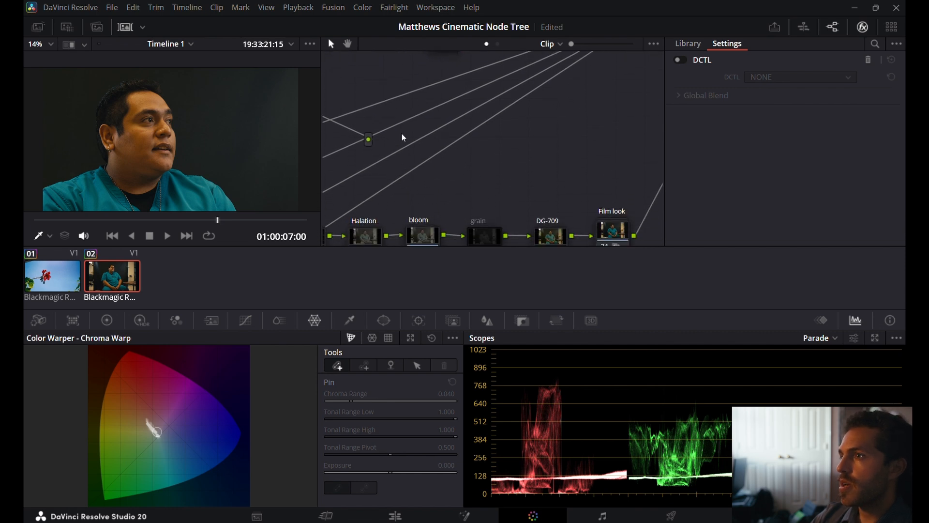
{"action": "scroll", "coordinate": [401, 134], "scroll_direction": "down", "scroll_amount": 3}
{"action": "scroll", "coordinate": [405, 138], "scroll_direction": "right", "scroll_amount": 4}
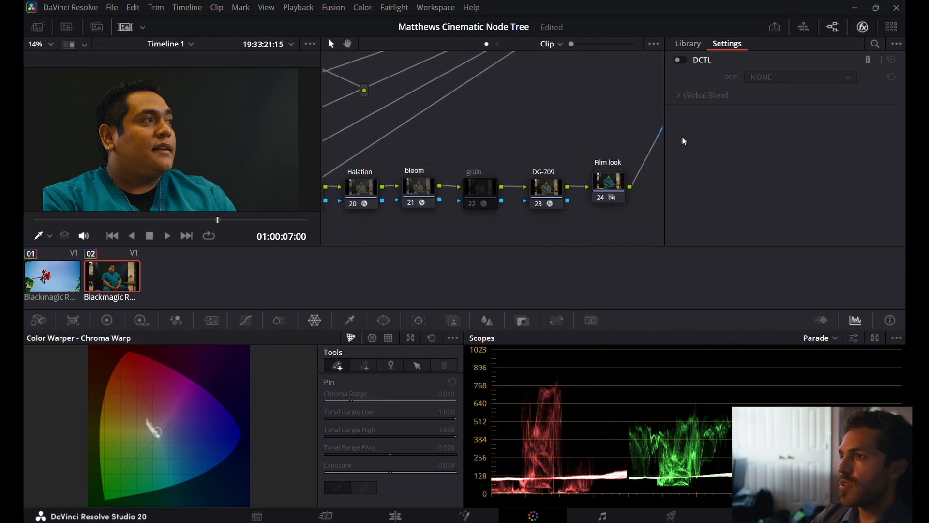
{"action": "left_click", "coordinate": [609, 191]}
{"action": "scroll", "coordinate": [489, 135], "scroll_direction": "left", "scroll_amount": 3}
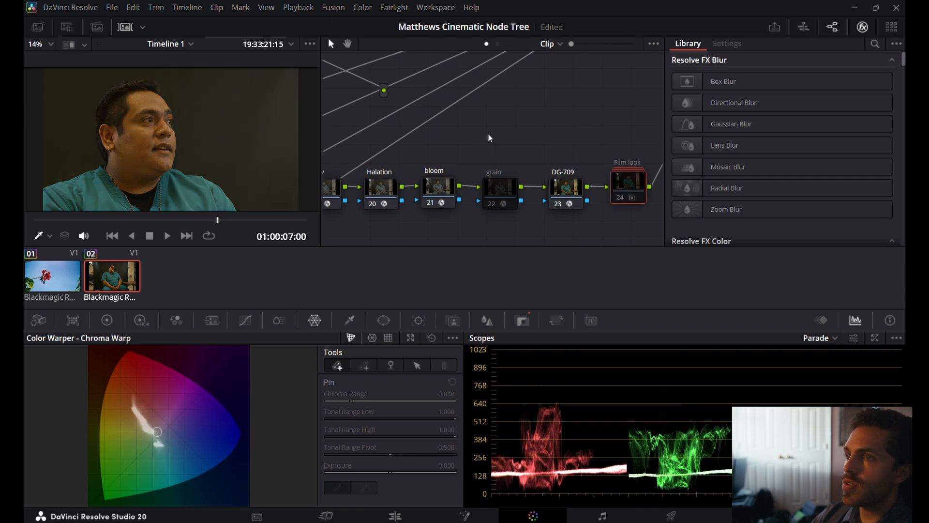
{"action": "scroll", "coordinate": [490, 138], "scroll_direction": "left", "scroll_amount": 2}
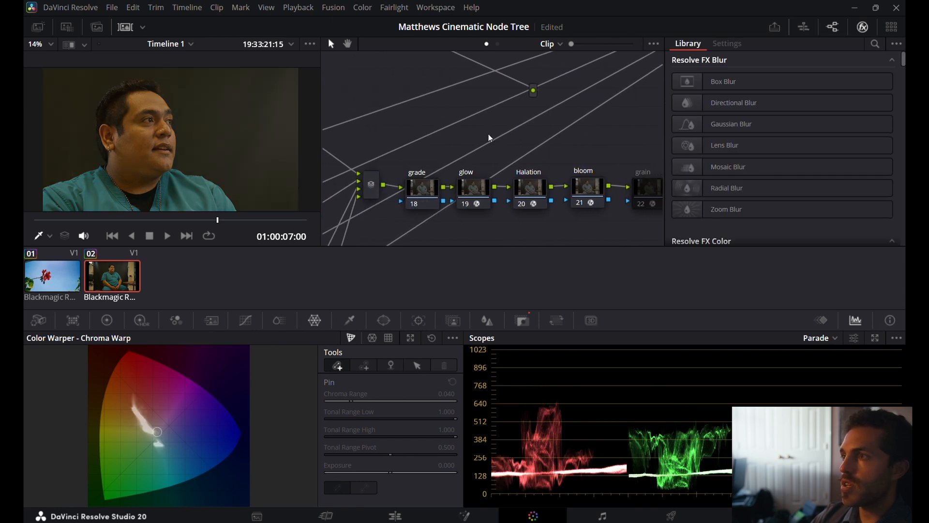
{"action": "scroll", "coordinate": [490, 138], "scroll_direction": "right", "scroll_amount": 6}
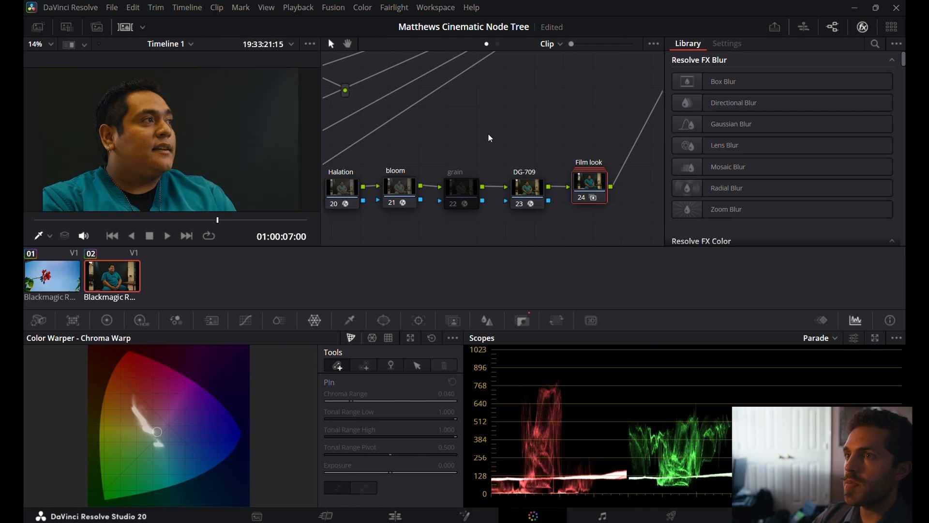
{"action": "scroll", "coordinate": [490, 138], "scroll_direction": "left", "scroll_amount": 12}
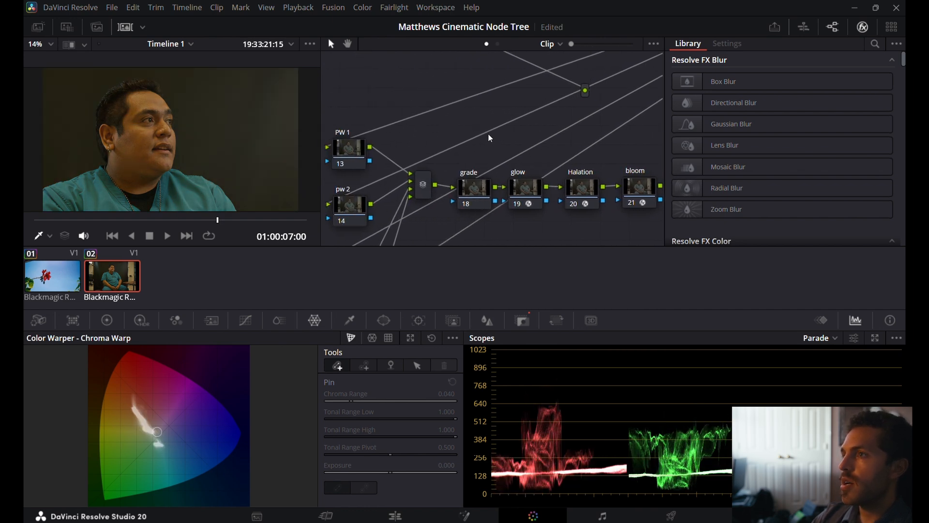
Check the effect settings of the glow and Halation nodes.
{"action": "scroll", "coordinate": [490, 138], "scroll_direction": "up", "scroll_amount": 1}
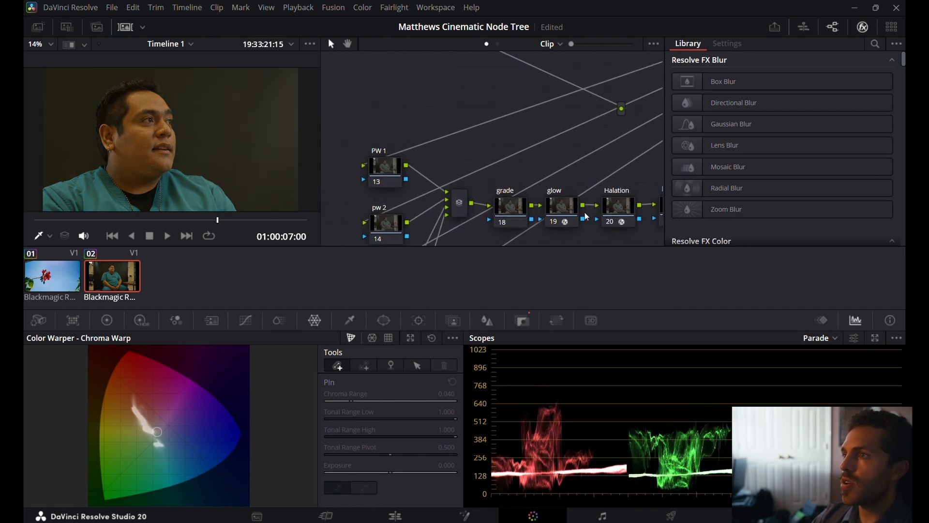
{"action": "left_click", "coordinate": [561, 206]}
{"action": "left_click", "coordinate": [620, 208]}
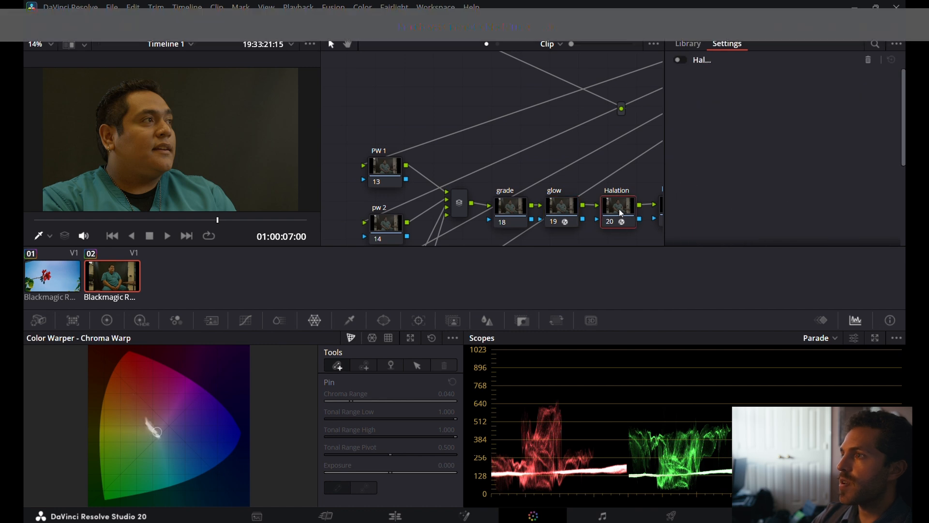
Reset all Color Space Transform settings on the CST in node to their defaults.
{"action": "scroll", "coordinate": [432, 88], "scroll_direction": "up", "scroll_amount": 7}
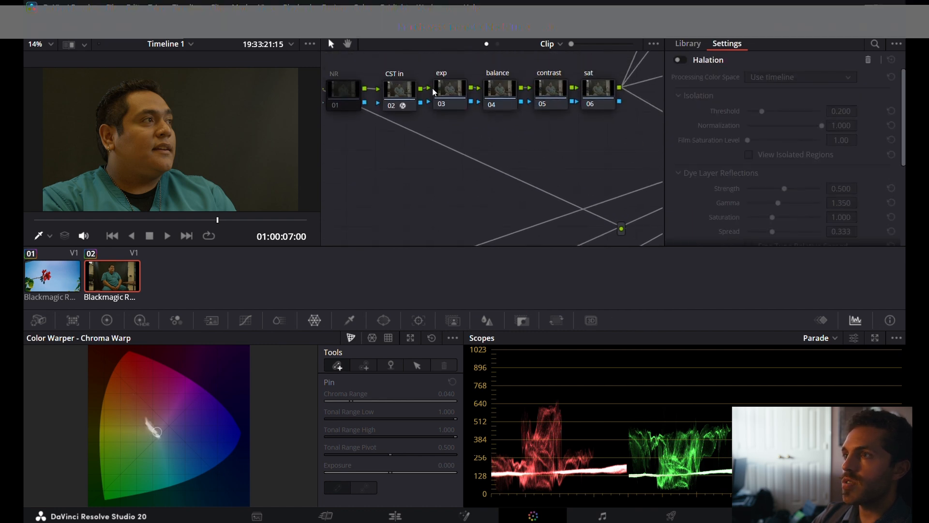
{"action": "left_click", "coordinate": [399, 102]}
{"action": "left_click", "coordinate": [784, 94]}
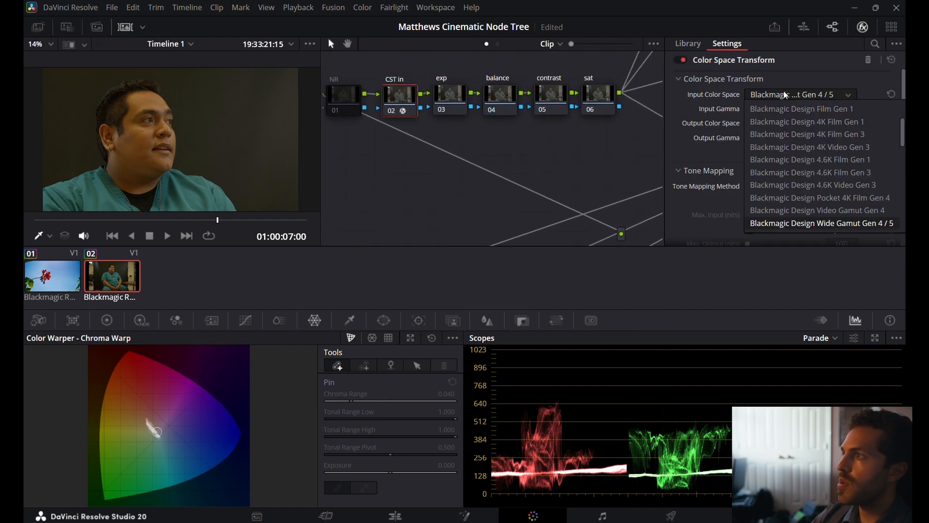
{"action": "scroll", "coordinate": [788, 150], "scroll_direction": "up", "scroll_amount": 5}
{"action": "left_click", "coordinate": [849, 75]}
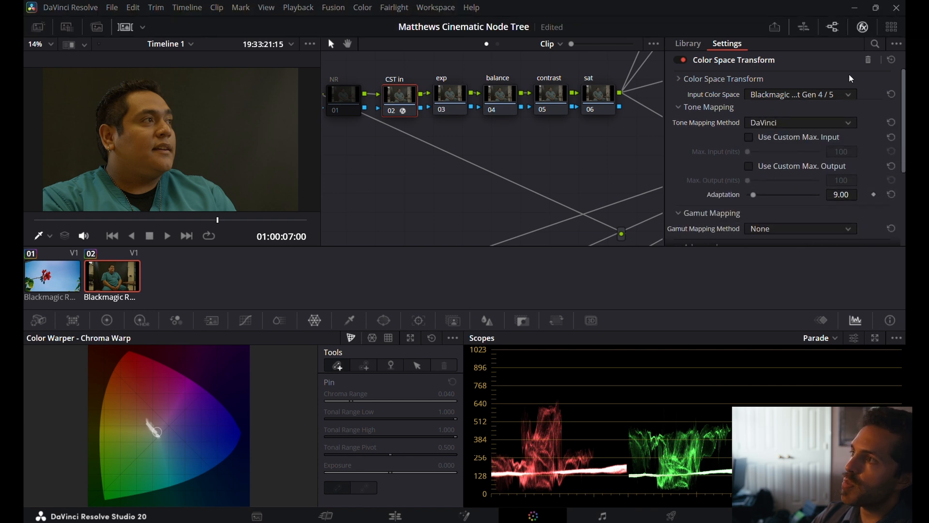
{"action": "left_click", "coordinate": [834, 79]}
{"action": "left_click", "coordinate": [891, 60]}
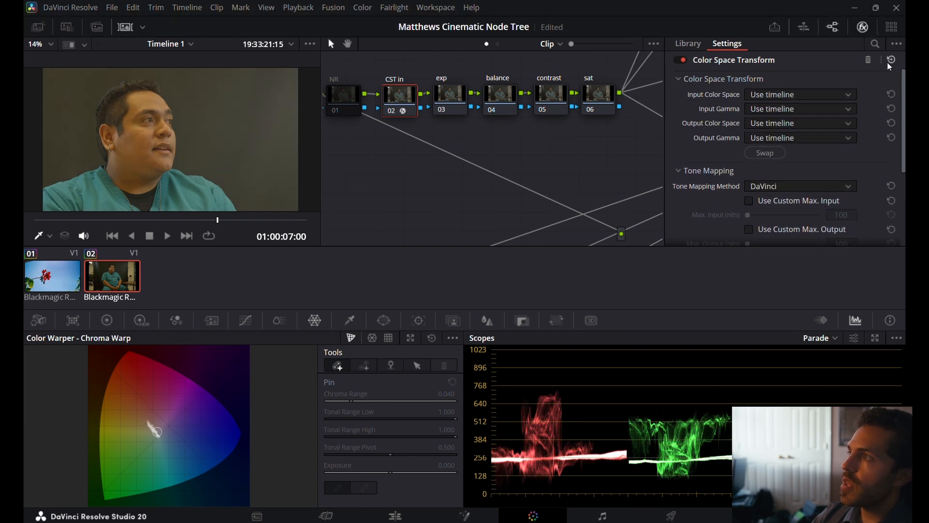
Set the CST in node's input color space to Blackmagic Design Wide Gamut Gen 4 / 5 and input gamma to Blackmagic Design Film Gen 5.
{"action": "left_click", "coordinate": [815, 93]}
{"action": "scroll", "coordinate": [812, 167], "scroll_direction": "down", "scroll_amount": 4}
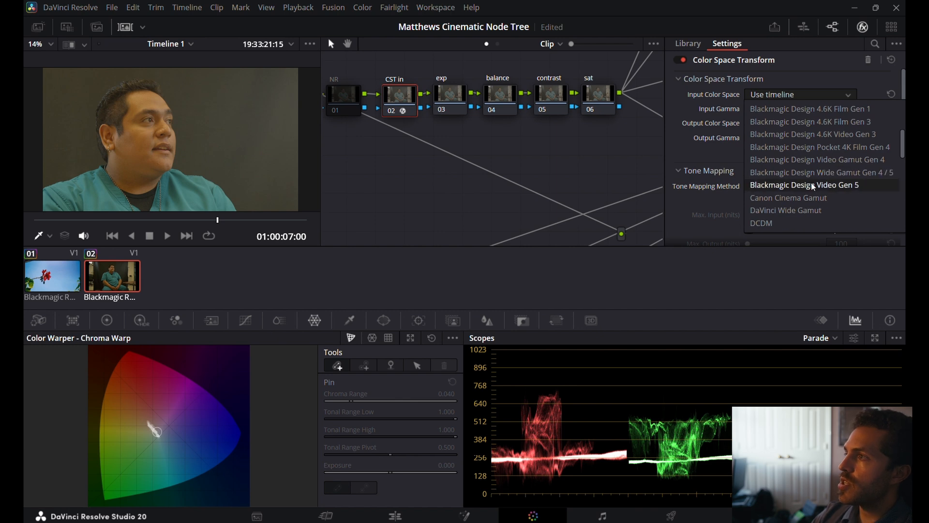
{"action": "left_click", "coordinate": [815, 173]}
{"action": "left_click", "coordinate": [793, 111]}
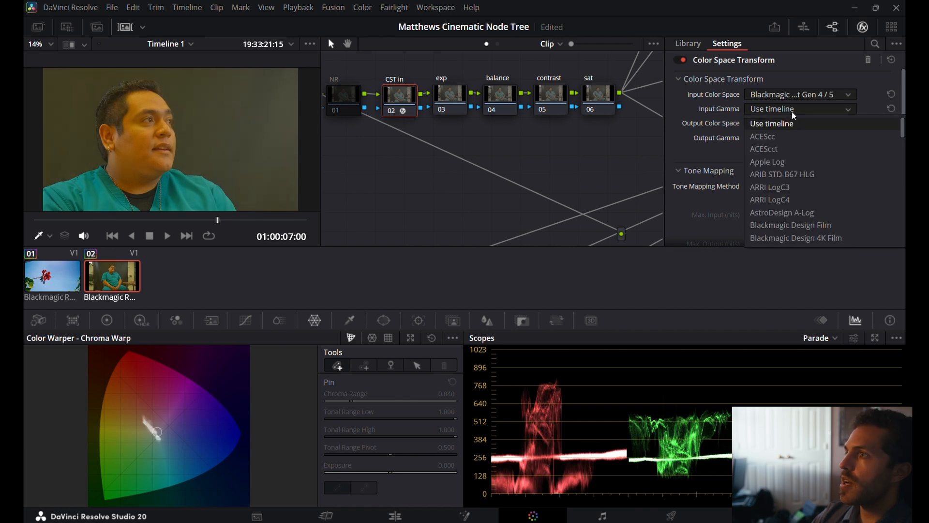
{"action": "scroll", "coordinate": [812, 211], "scroll_direction": "down", "scroll_amount": 5}
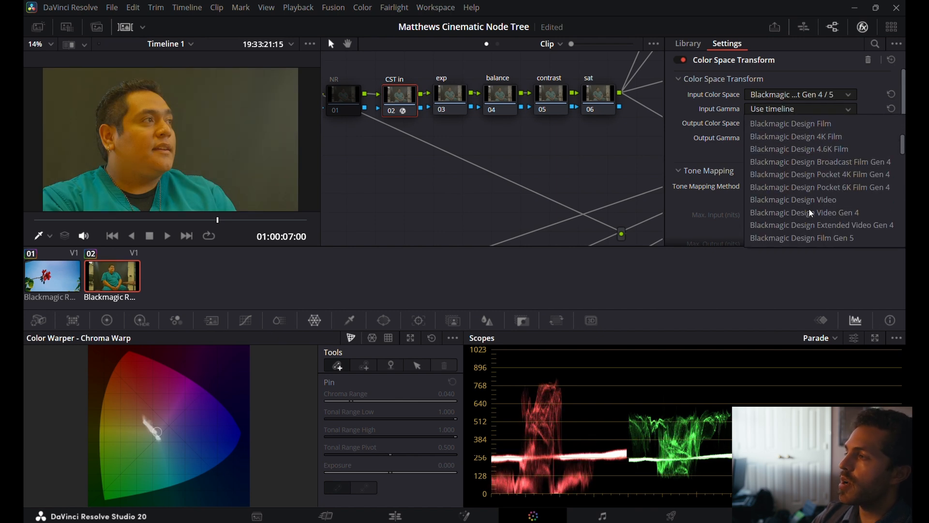
{"action": "left_click", "coordinate": [817, 236]}
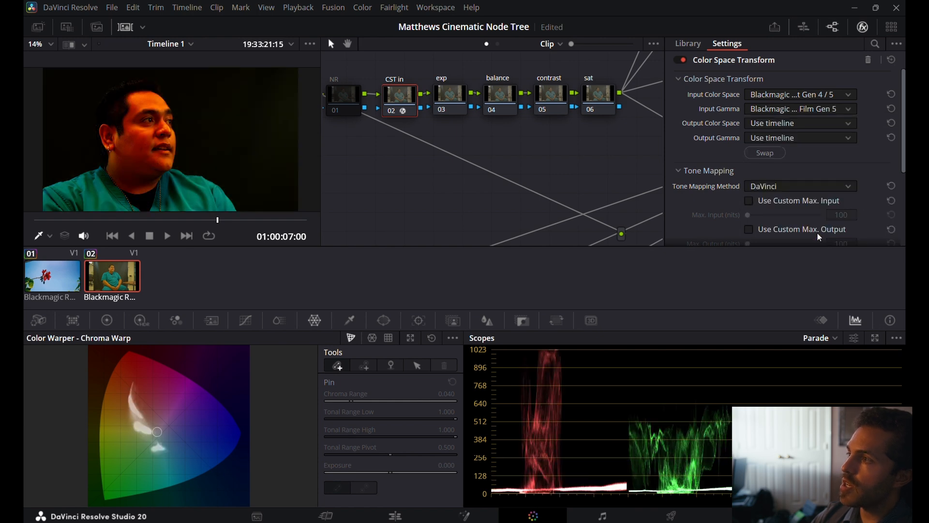
Look through the Blackmagic Design and other camera log choices available for the CST in node's input gamma.
{"action": "left_click", "coordinate": [797, 109]}
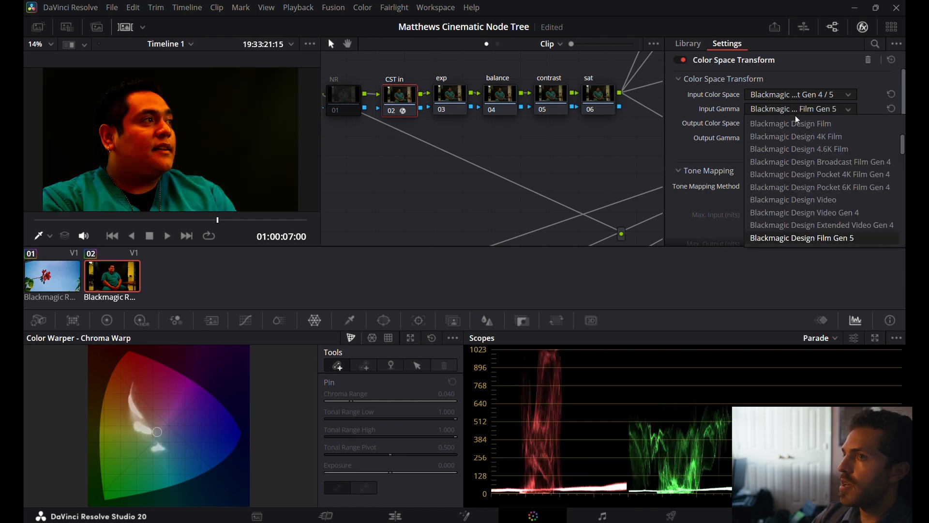
{"action": "scroll", "coordinate": [809, 188], "scroll_direction": "down", "scroll_amount": 1}
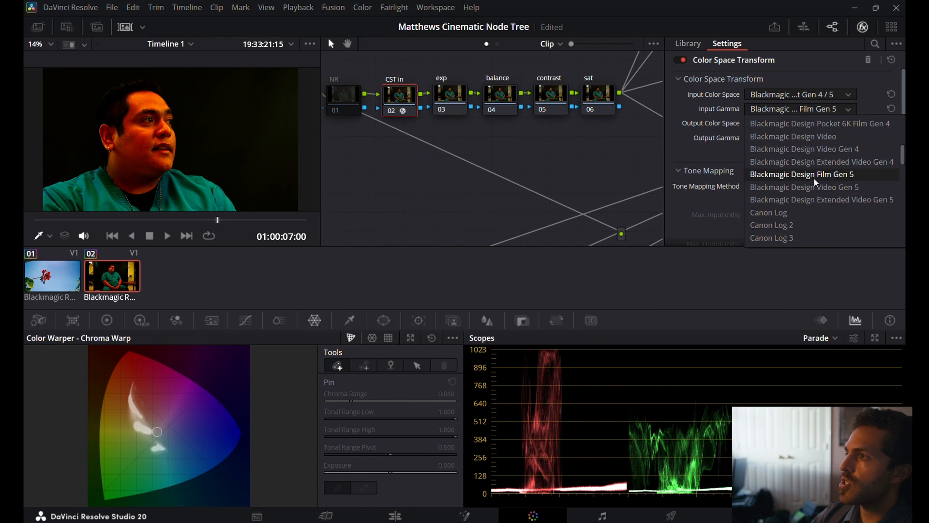
{"action": "scroll", "coordinate": [816, 186], "scroll_direction": "up", "scroll_amount": 6}
{"action": "scroll", "coordinate": [816, 186], "scroll_direction": "down", "scroll_amount": 7}
{"action": "scroll", "coordinate": [814, 181], "scroll_direction": "down", "scroll_amount": 4}
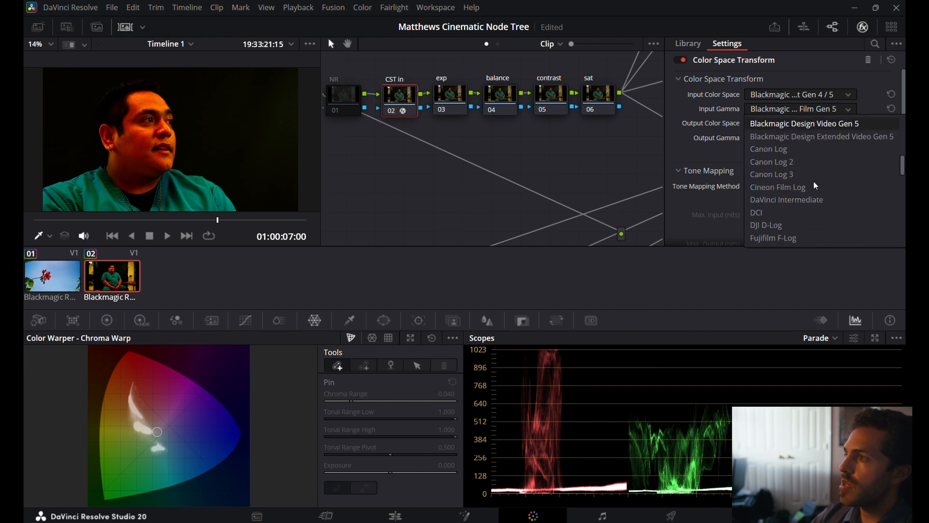
{"action": "left_click", "coordinate": [402, 22]}
{"action": "left_click", "coordinate": [771, 108]}
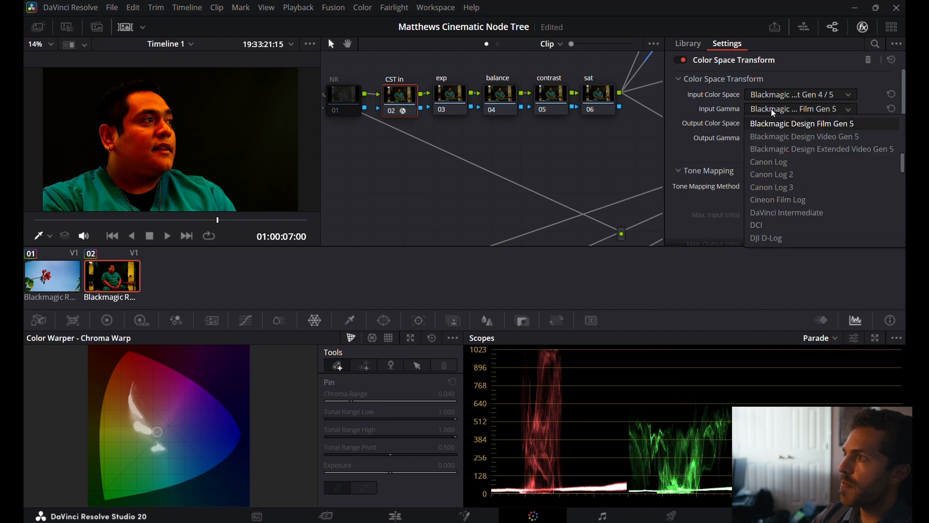
{"action": "left_click", "coordinate": [768, 127]}
Set the CST in node's output color space to DaVinci Wide Gamut and its output gamma to DaVinci Intermediate.
{"action": "left_click", "coordinate": [768, 127]}
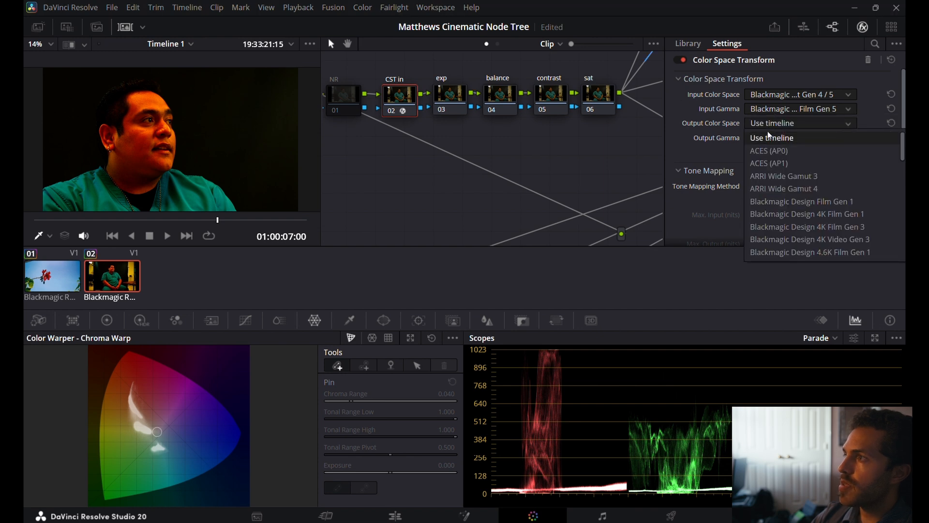
{"action": "scroll", "coordinate": [775, 198], "scroll_direction": "down", "scroll_amount": 5}
{"action": "scroll", "coordinate": [777, 201], "scroll_direction": "down", "scroll_amount": 4}
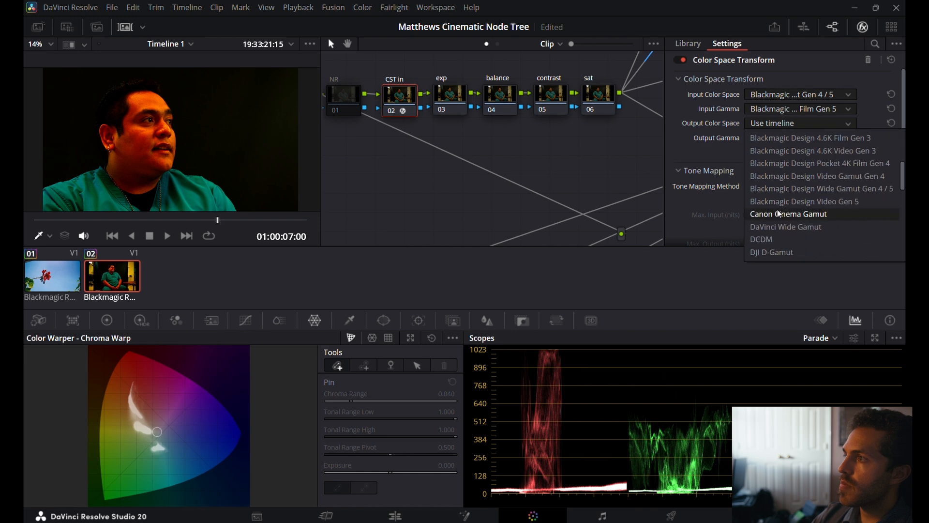
{"action": "left_click", "coordinate": [777, 228]}
{"action": "left_click", "coordinate": [774, 134]}
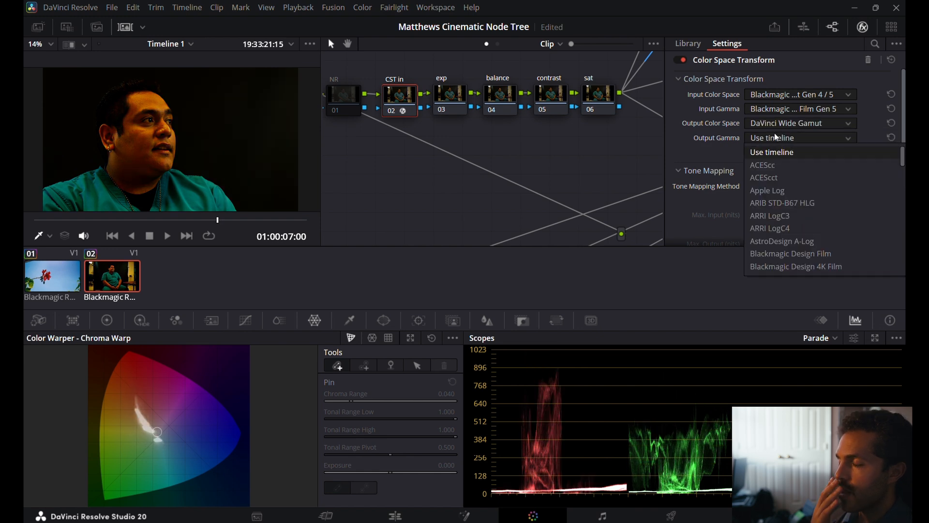
{"action": "scroll", "coordinate": [802, 233], "scroll_direction": "down", "scroll_amount": 6}
{"action": "left_click", "coordinate": [802, 230]}
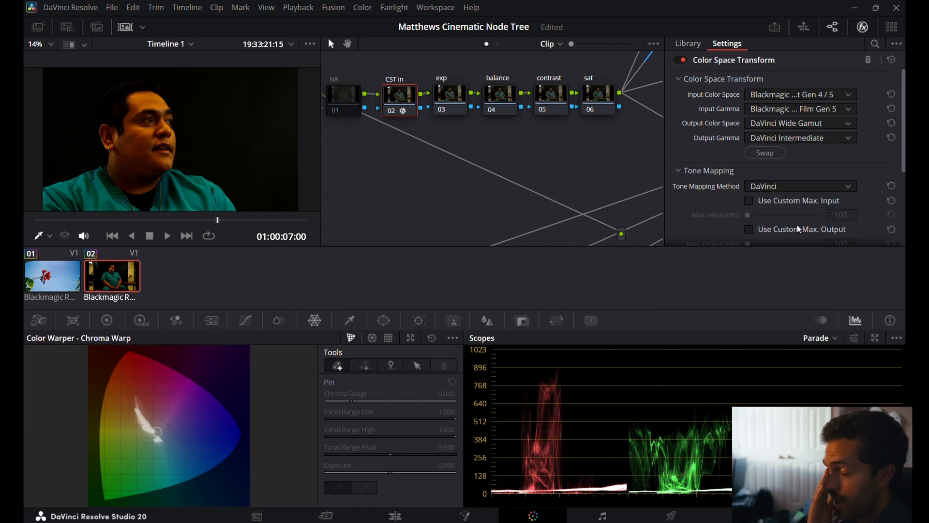
Select the exp node, change the scope to Waveform, and turn off its Colorize option.
{"action": "left_click", "coordinate": [458, 97]}
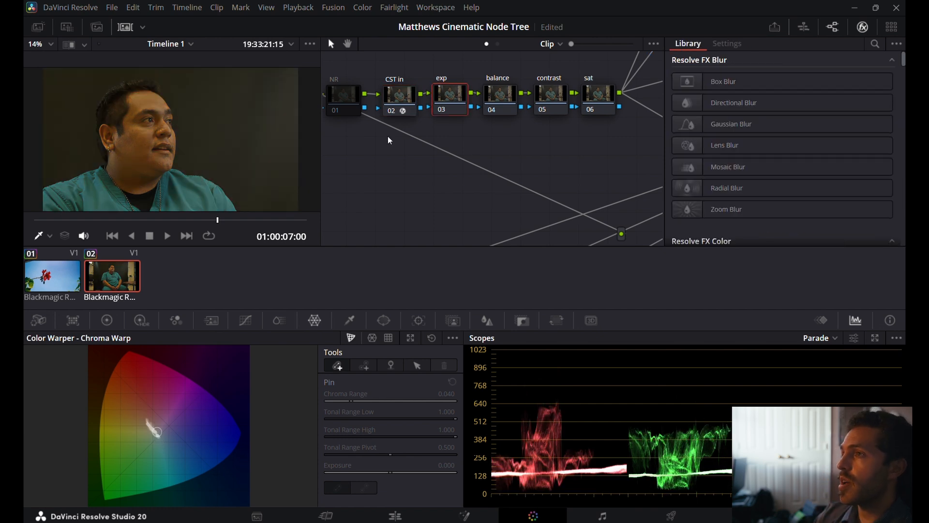
{"action": "left_click", "coordinate": [838, 338]}
{"action": "left_click", "coordinate": [832, 364]}
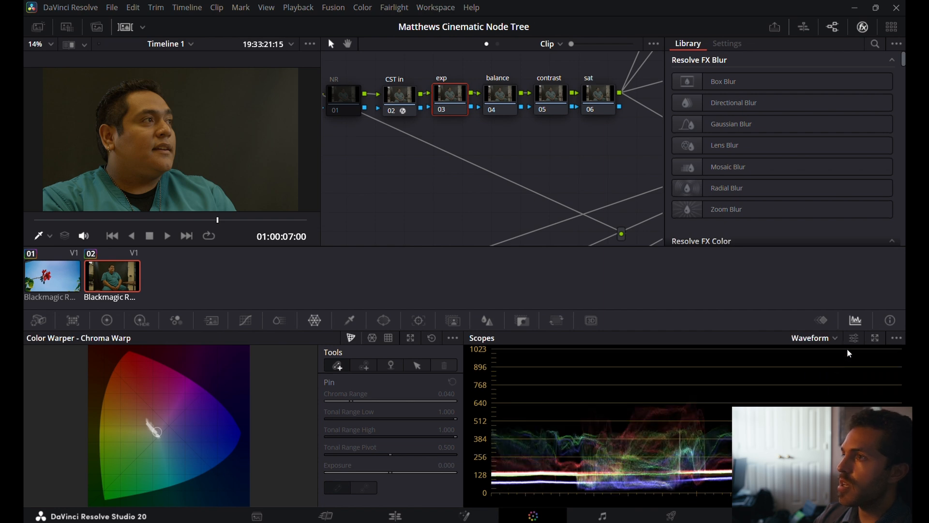
{"action": "left_click", "coordinate": [853, 338]}
{"action": "left_click", "coordinate": [787, 158]}
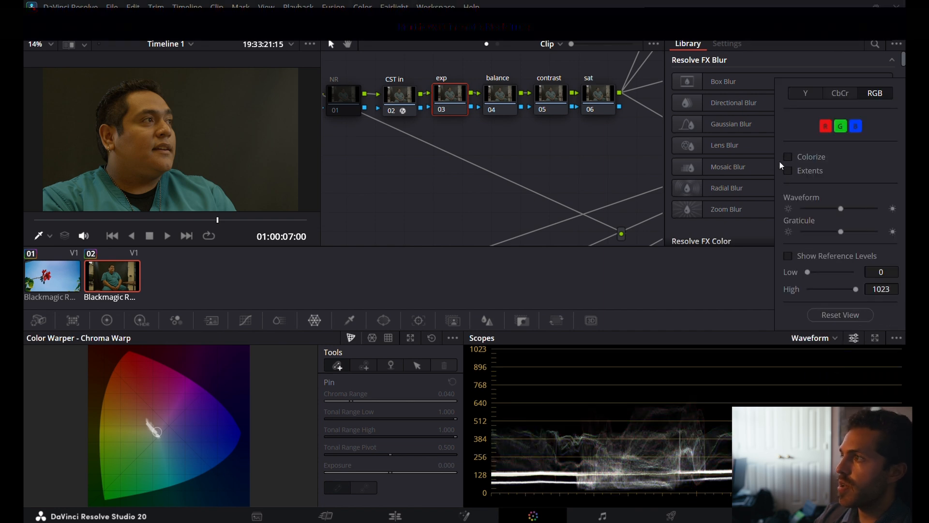
{"action": "left_click", "coordinate": [641, 278]}
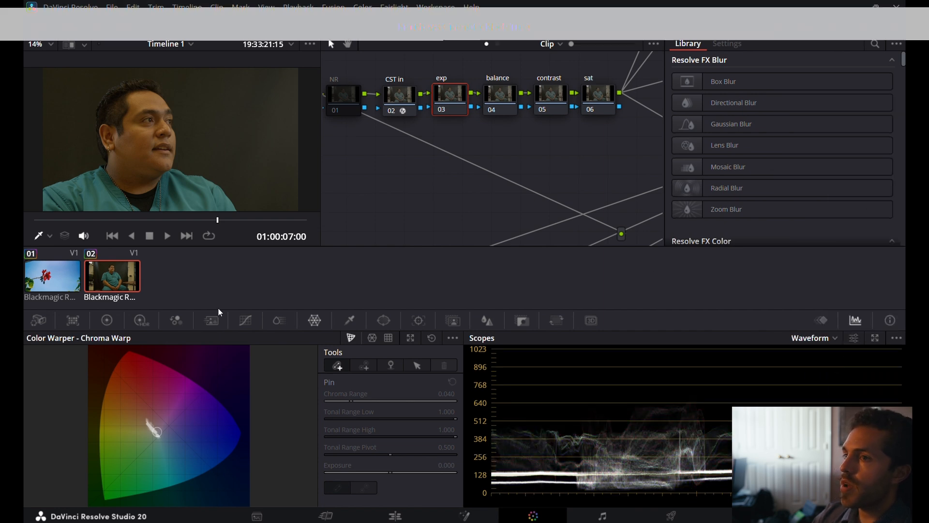
Preview the Dark zone of the exp node's HDR color wheels and lower its exposure to -0.66.
{"action": "left_click", "coordinate": [107, 320]}
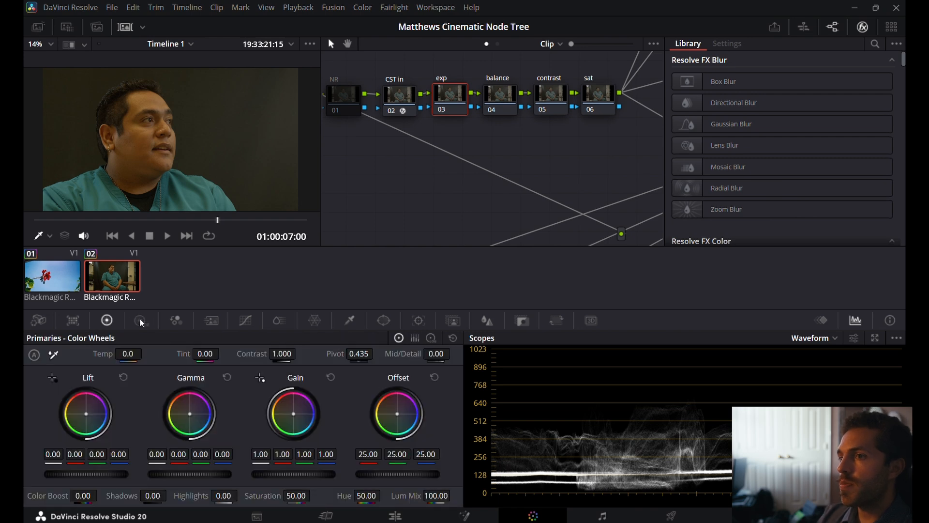
{"action": "left_click", "coordinate": [141, 321]}
{"action": "left_click", "coordinate": [199, 355]}
{"action": "left_click", "coordinate": [50, 379]}
{"action": "left_click", "coordinate": [51, 379]}
{"action": "left_click", "coordinate": [51, 379]}
{"action": "left_click", "coordinate": [50, 380]}
{"action": "left_click", "coordinate": [50, 380]}
{"action": "left_click", "coordinate": [50, 379]}
{"action": "left_click_drag", "start_coordinate": [68, 453], "coordinate": [44, 453]}
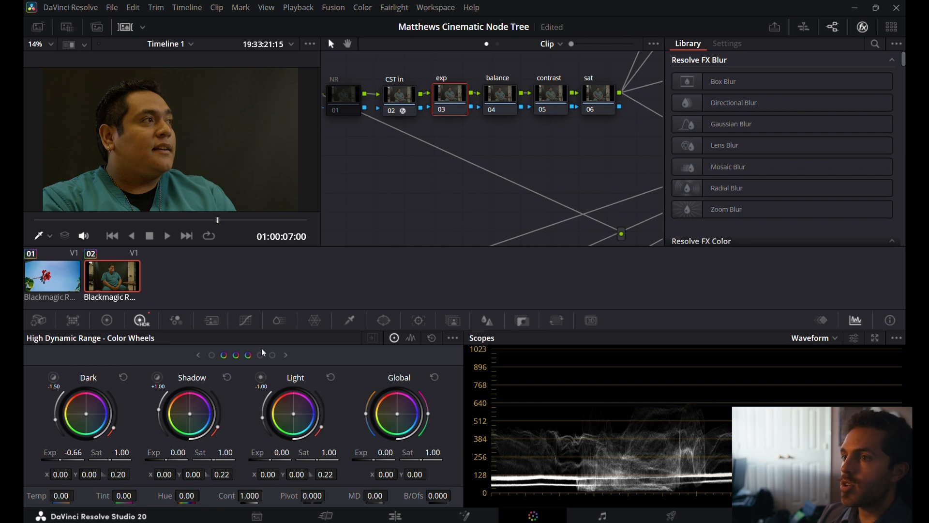
Preview the image area covered by the Shadow zone and examine the HDR options and zone ranges in the Zones Graph.
{"action": "left_click", "coordinate": [160, 379]}
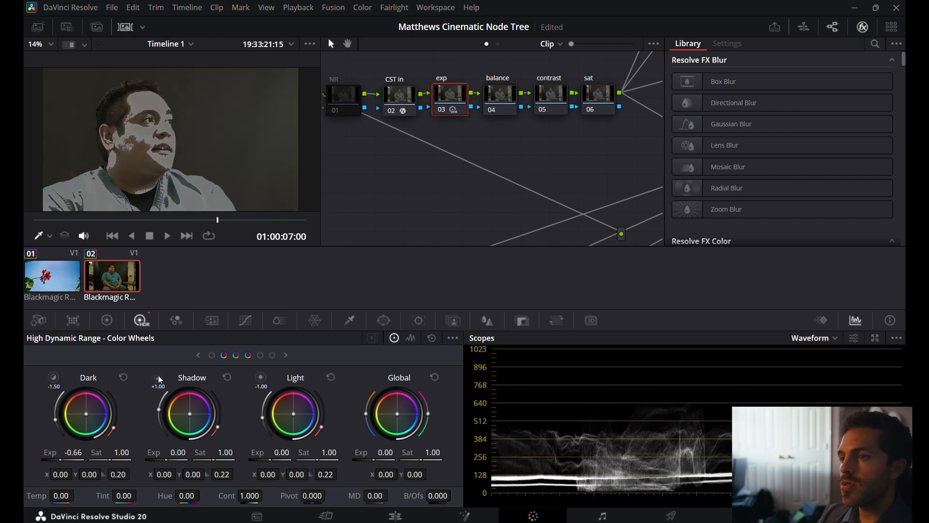
{"action": "left_click", "coordinate": [159, 377]}
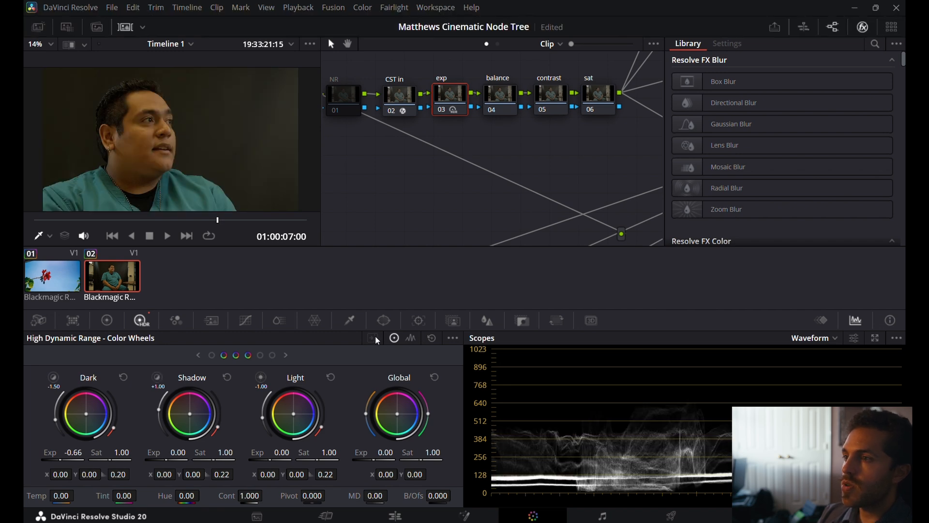
{"action": "left_click", "coordinate": [454, 338]}
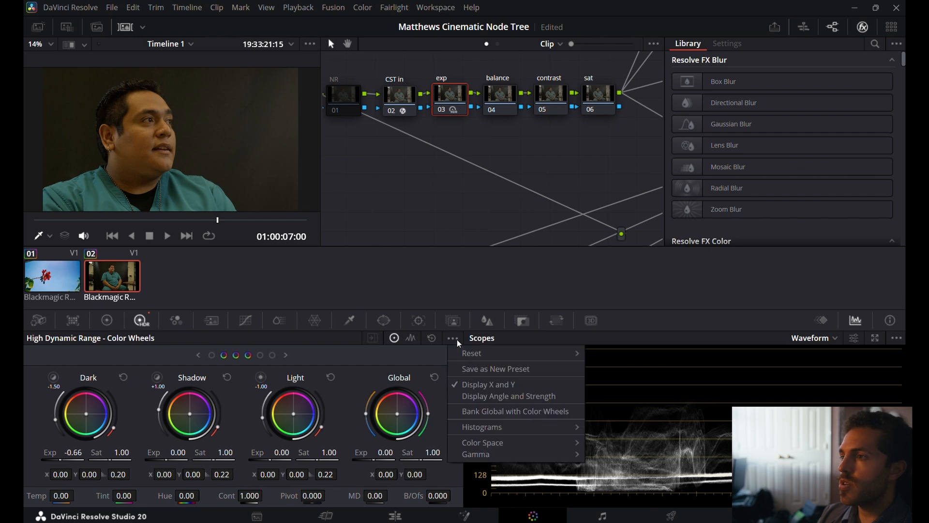
{"action": "left_click", "coordinate": [457, 339]}
{"action": "left_click", "coordinate": [456, 339]}
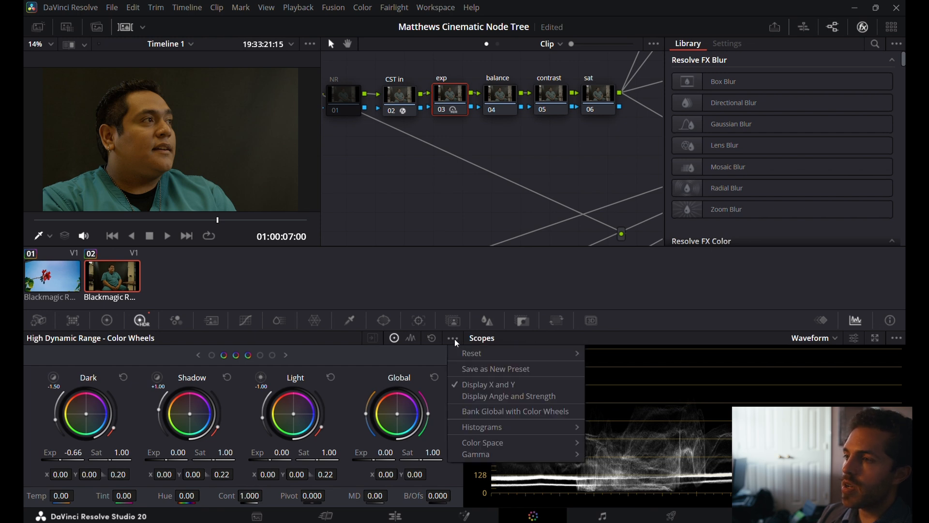
{"action": "left_click", "coordinate": [389, 355]}
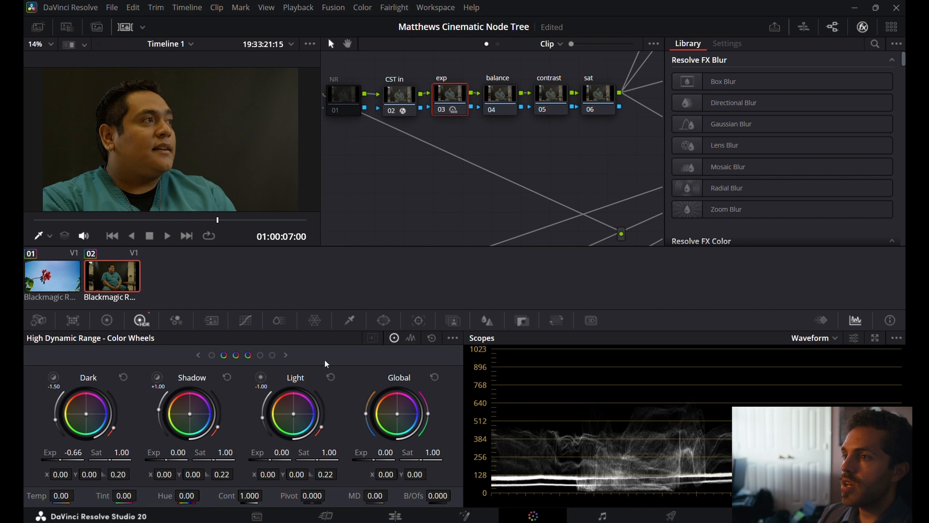
{"action": "left_click", "coordinate": [409, 337]}
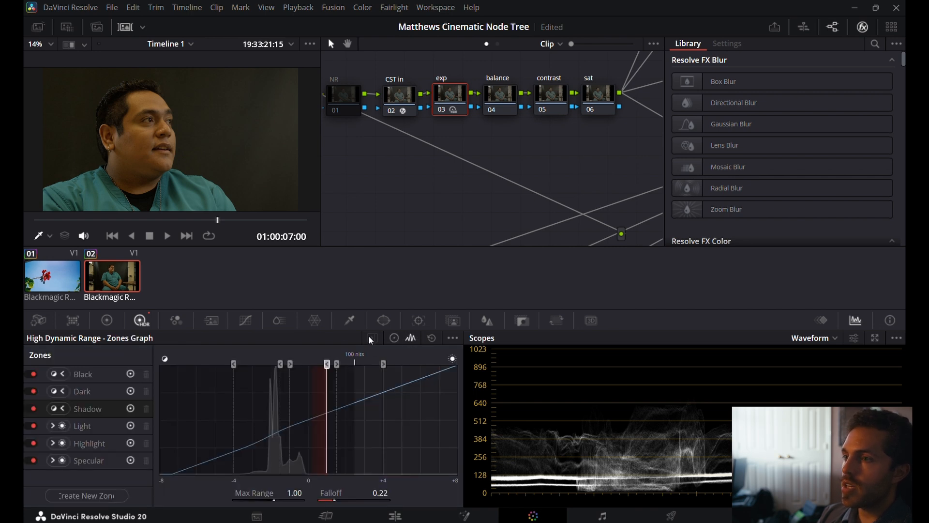
{"action": "left_click", "coordinate": [131, 408]}
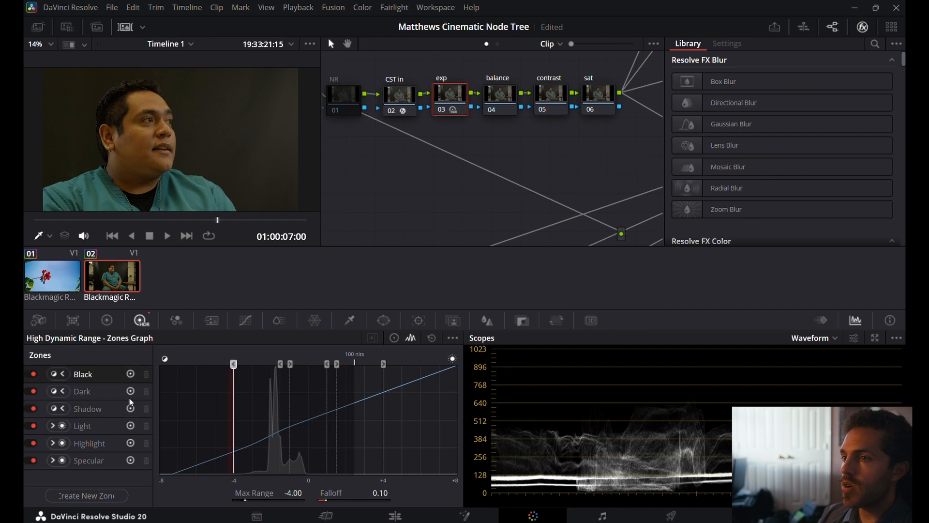
{"action": "left_click", "coordinate": [131, 405]}
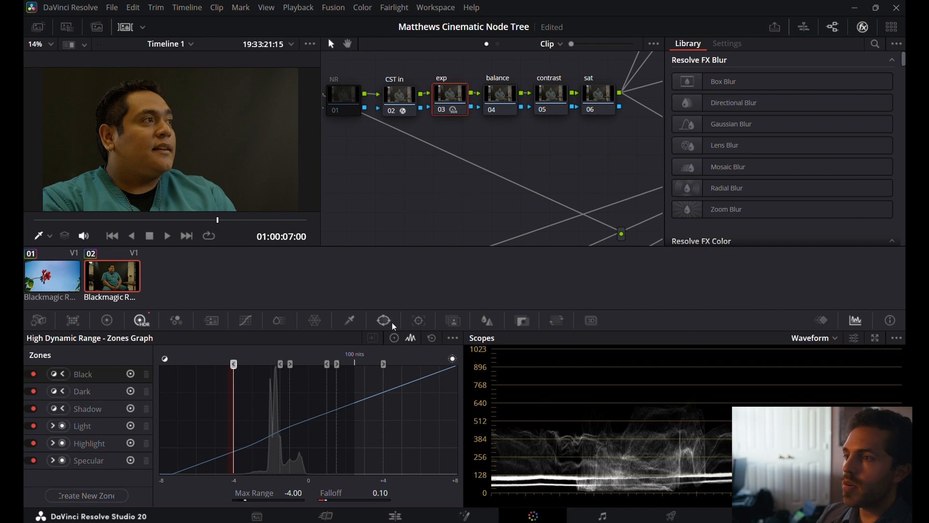
{"action": "left_click", "coordinate": [393, 338]}
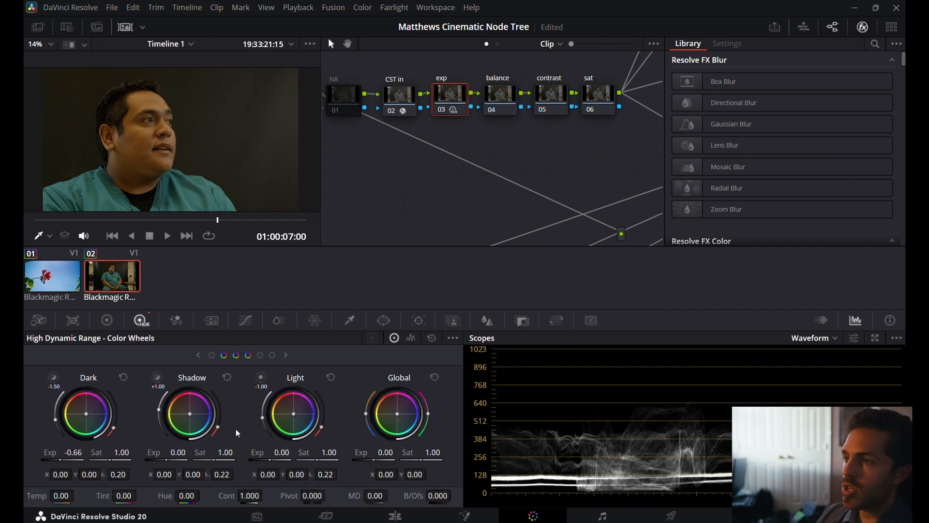
Set the HDR Shadow exposure to -0.45 and the Light exposure to 3.06, checking the man's face up close.
{"action": "left_click_drag", "start_coordinate": [178, 459], "coordinate": [166, 459]}
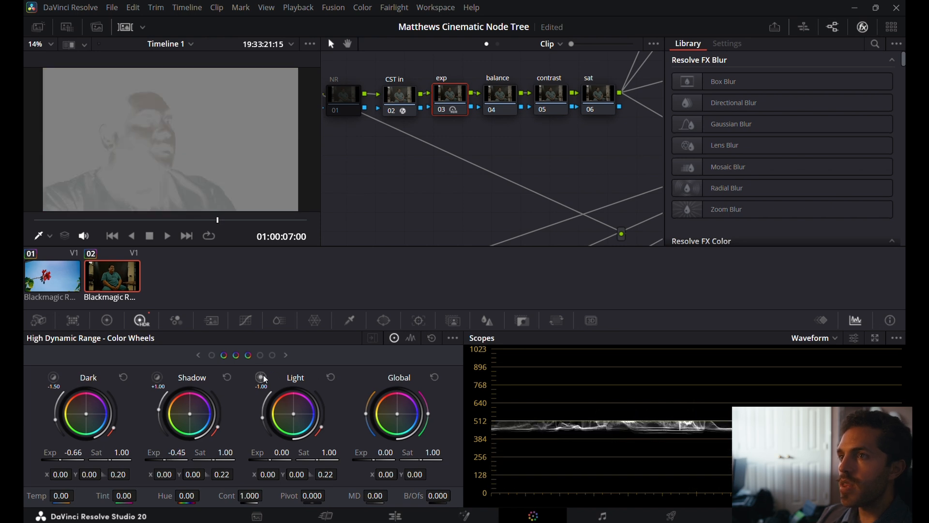
{"action": "left_click_drag", "start_coordinate": [274, 460], "coordinate": [347, 459]}
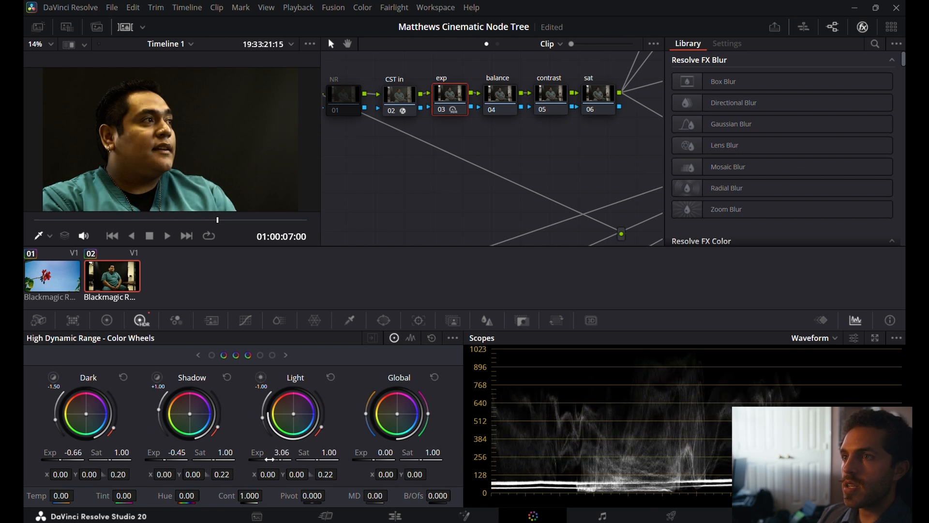
{"action": "scroll", "coordinate": [170, 120], "scroll_direction": "up", "scroll_amount": 2}
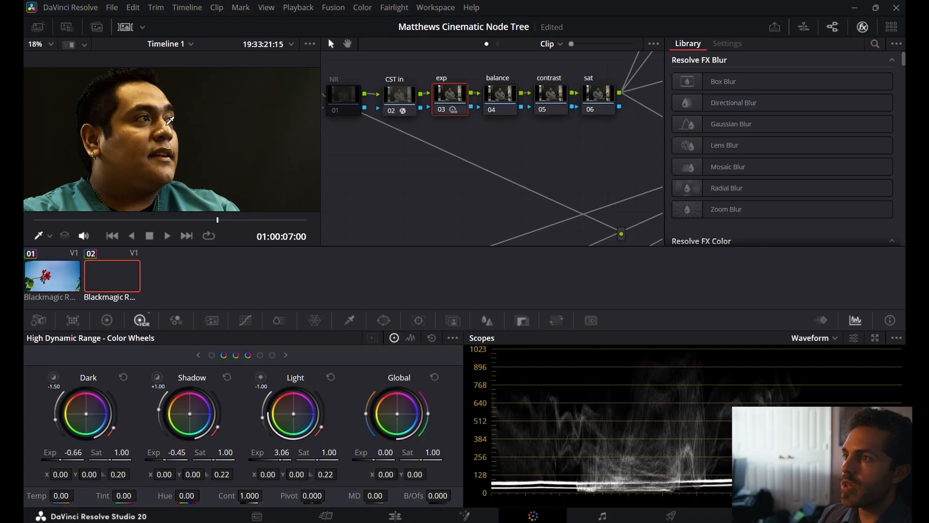
{"action": "scroll", "coordinate": [186, 137], "scroll_direction": "up", "scroll_amount": 3}
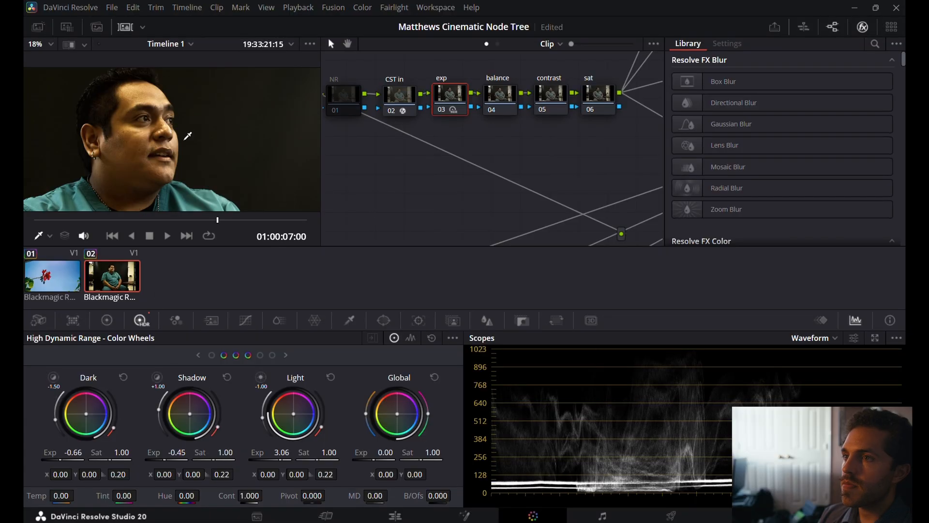
{"action": "scroll", "coordinate": [187, 135], "scroll_direction": "down", "scroll_amount": 5}
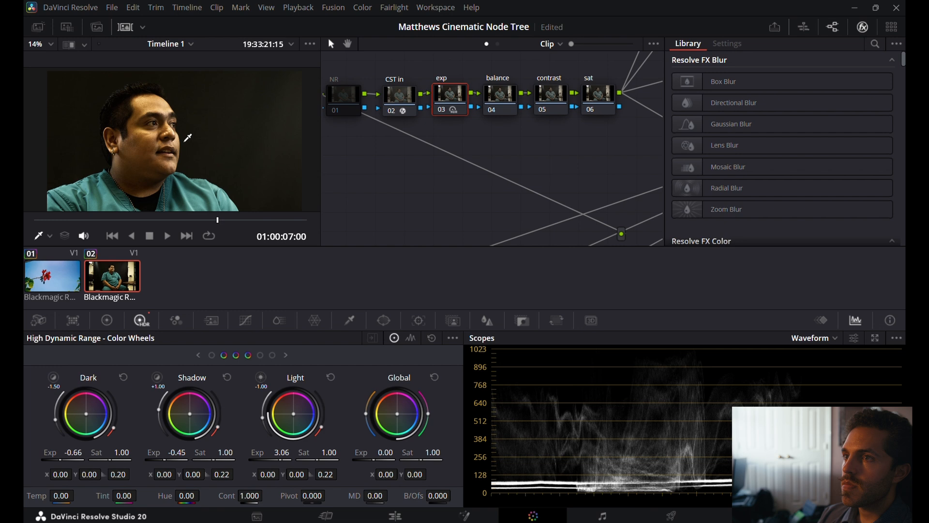
Set the HDR Black zone's exposure to -0.11 after trying -1.83, previewing the image area the zone affects.
{"action": "left_click", "coordinate": [199, 355]}
{"action": "left_click", "coordinate": [53, 378]}
{"action": "left_click_drag", "start_coordinate": [73, 453], "coordinate": [32, 452]}
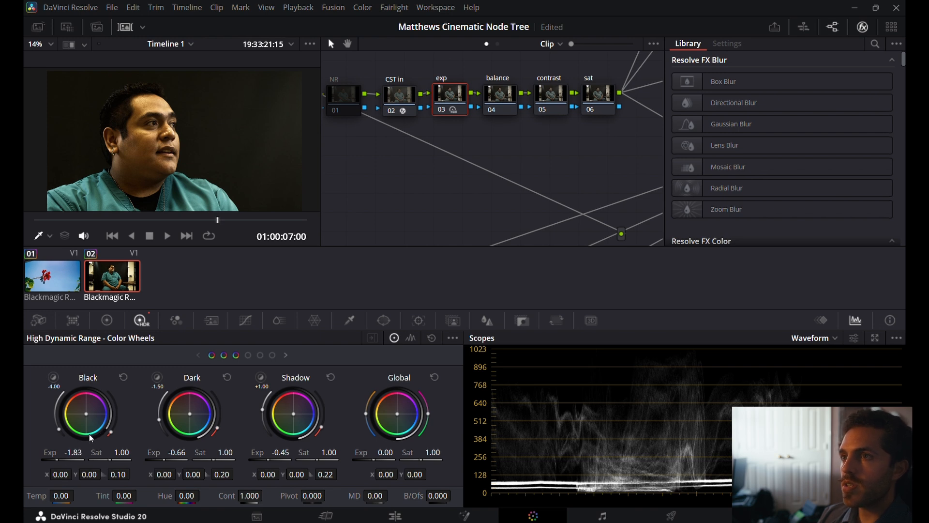
{"action": "left_click", "coordinate": [123, 380]}
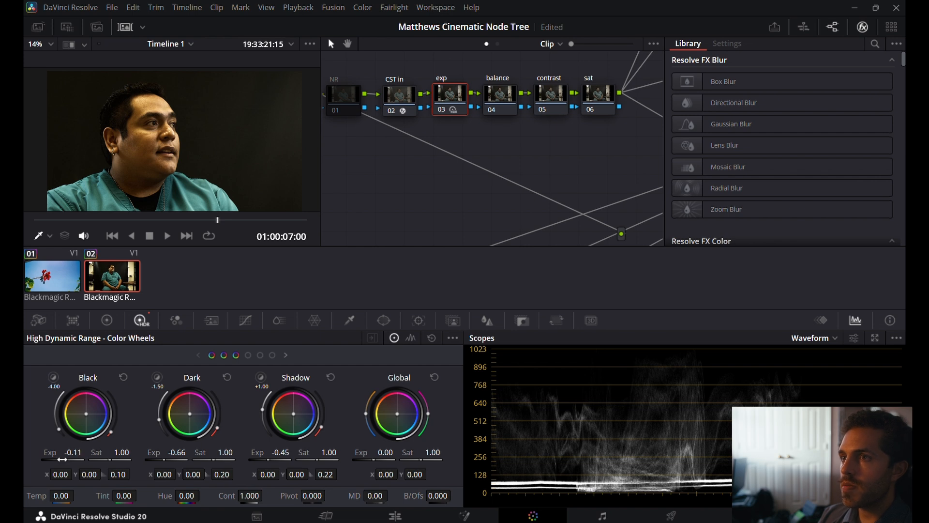
{"action": "left_click", "coordinate": [56, 373]}
{"action": "left_click", "coordinate": [56, 373]}
{"action": "left_click", "coordinate": [56, 373]}
{"action": "left_click", "coordinate": [56, 373]}
{"action": "left_click", "coordinate": [56, 373]}
{"action": "left_click", "coordinate": [57, 374]}
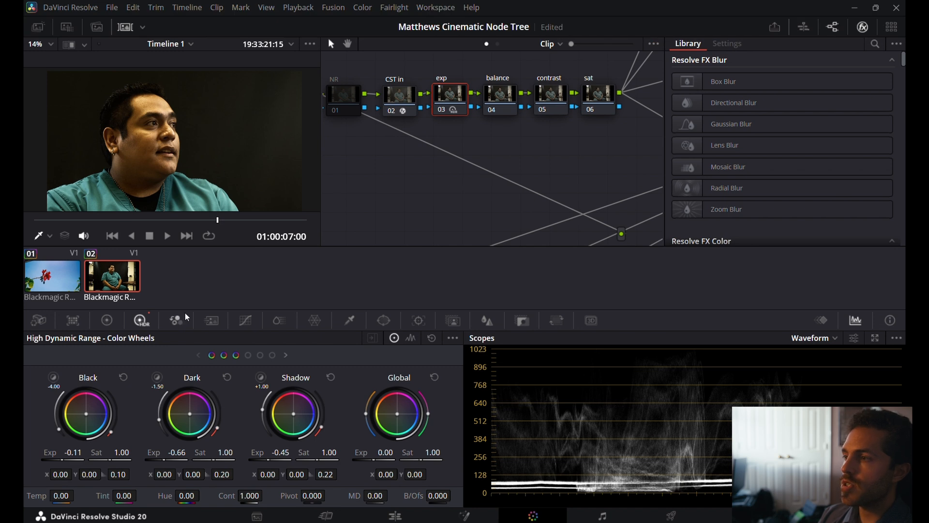
Set the balance node's Primaries temperature to -600, with the scopes displaying the RGB parade.
{"action": "left_click", "coordinate": [507, 101]}
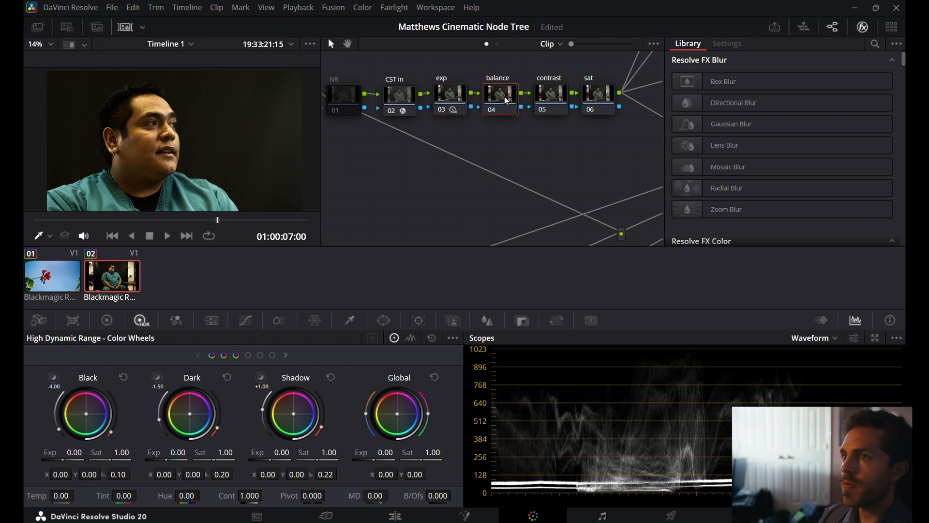
{"action": "left_click", "coordinate": [823, 338]}
{"action": "left_click", "coordinate": [830, 353]}
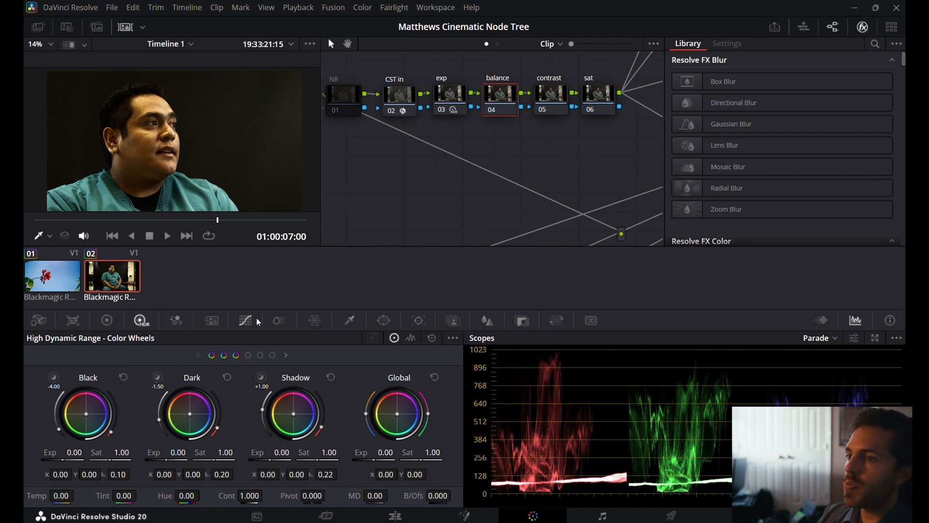
{"action": "left_click", "coordinate": [107, 321]}
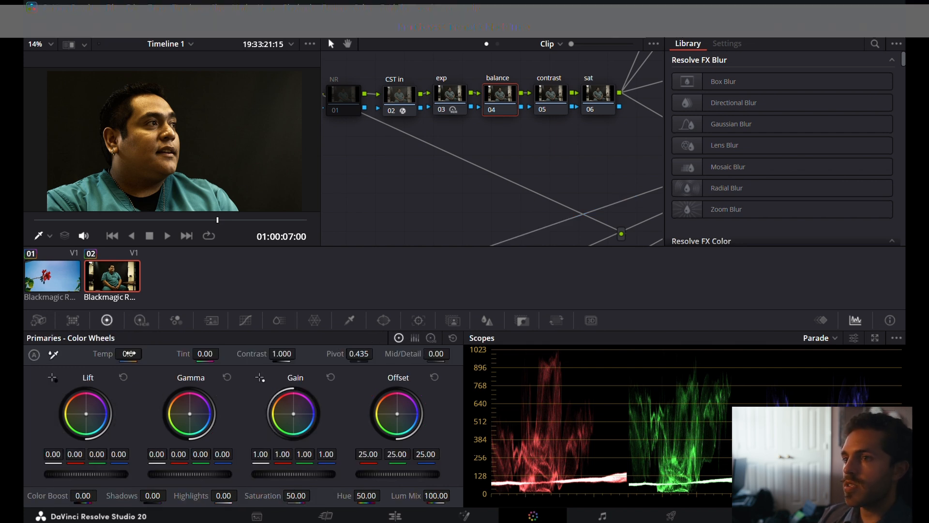
{"action": "mouse_move", "coordinate": [128, 354]}
{"action": "left_mouse_down"}
{"action": "mouse_move", "coordinate": [34, 354]}
{"action": "mouse_move", "coordinate": [91, 353]}
{"action": "left_mouse_up"}
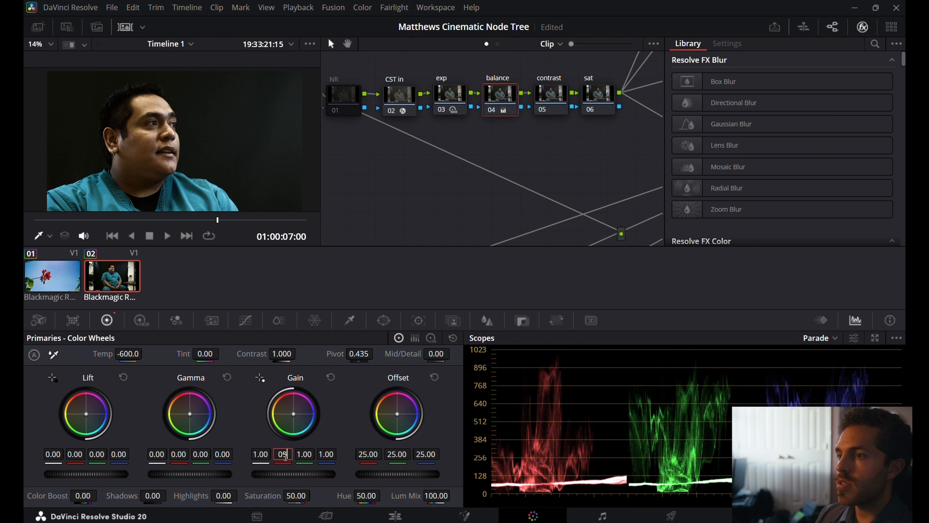
Try a red gain of 0.98 on the balance node, and reset the Gain wheel.
{"action": "left_click", "coordinate": [286, 456]}
{"action": "type", "text": "09"}
{"action": "key", "text": "BackSpace"}
{"action": "key", "text": "Return"}
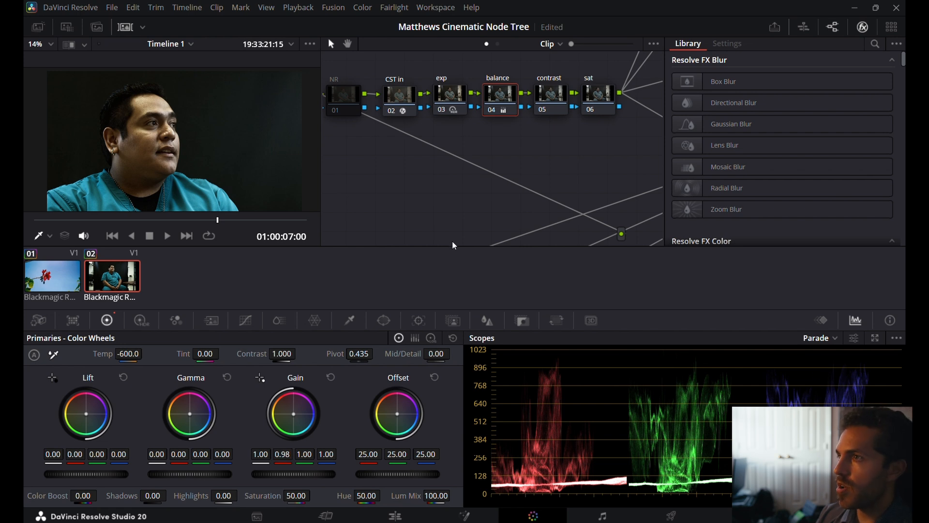
{"action": "left_click", "coordinate": [331, 377]}
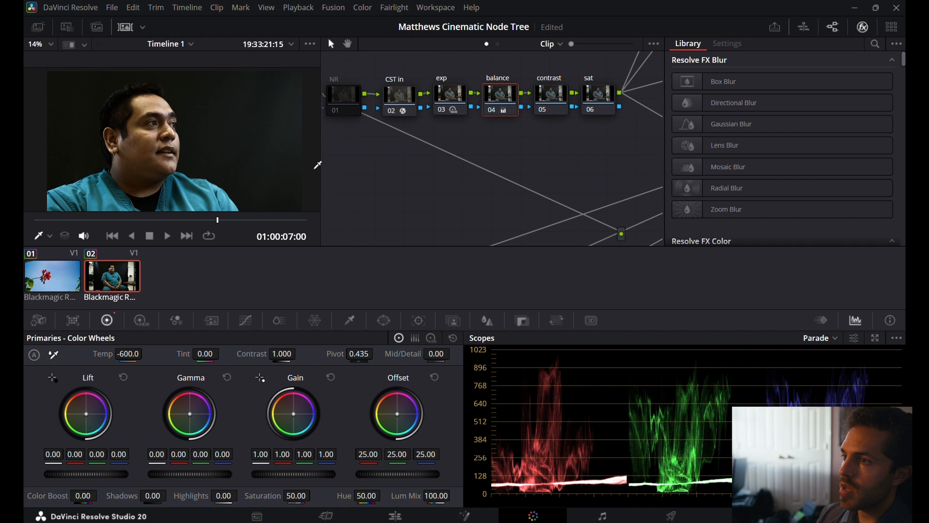
On the contrast node, set the contrast to 1.306 and the pivot to 0.183.
{"action": "left_click", "coordinate": [557, 96]}
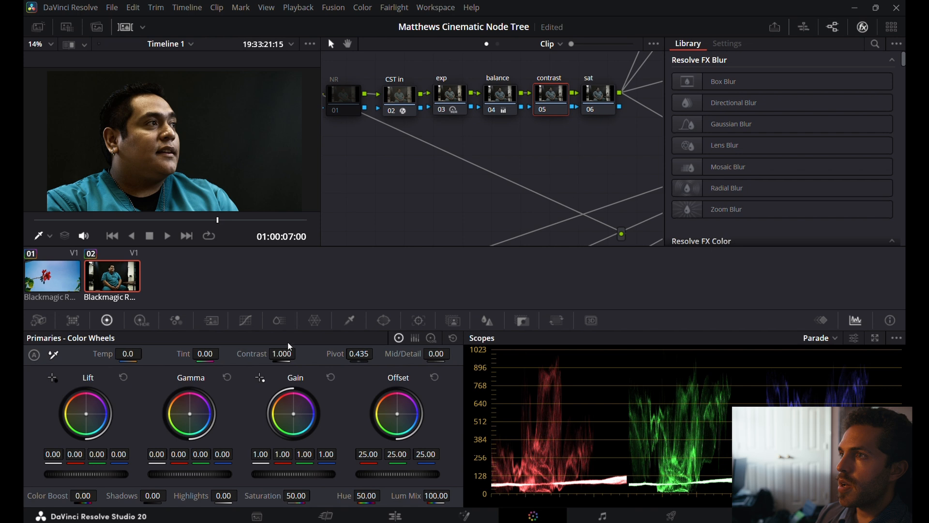
{"action": "left_click_drag", "start_coordinate": [286, 353], "coordinate": [300, 353]}
{"action": "left_click_drag", "start_coordinate": [359, 354], "coordinate": [335, 354]}
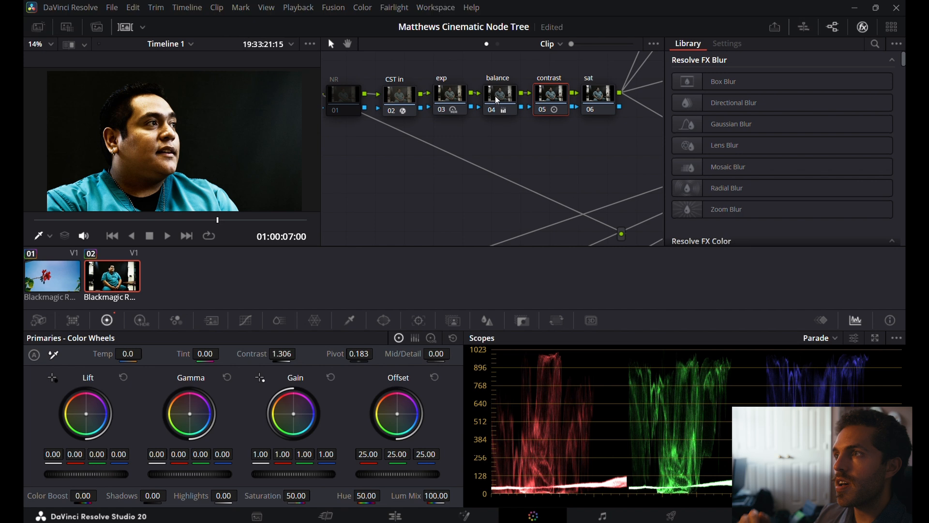
Lower the exp node's Primaries Gain to 0.85 on all channels, and return to the contrast node.
{"action": "left_click", "coordinate": [446, 109]}
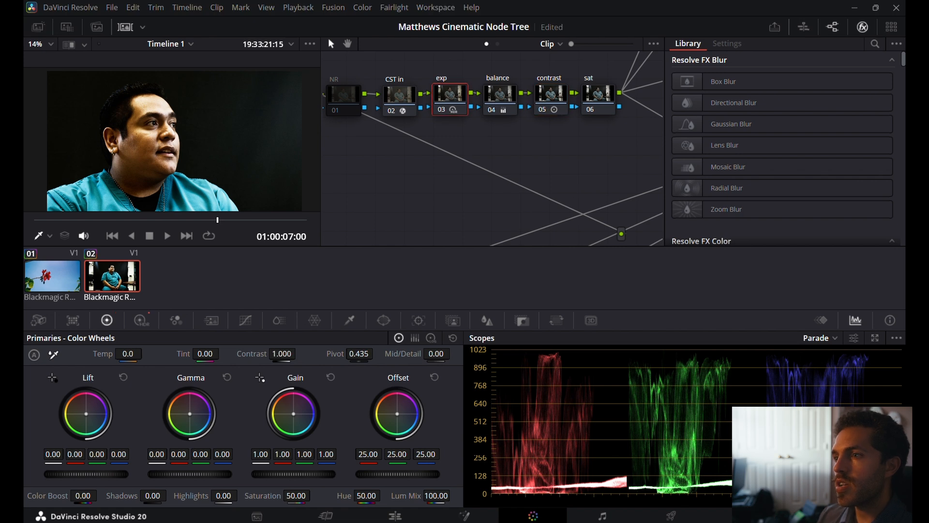
{"action": "left_click_drag", "start_coordinate": [293, 473], "coordinate": [272, 474]}
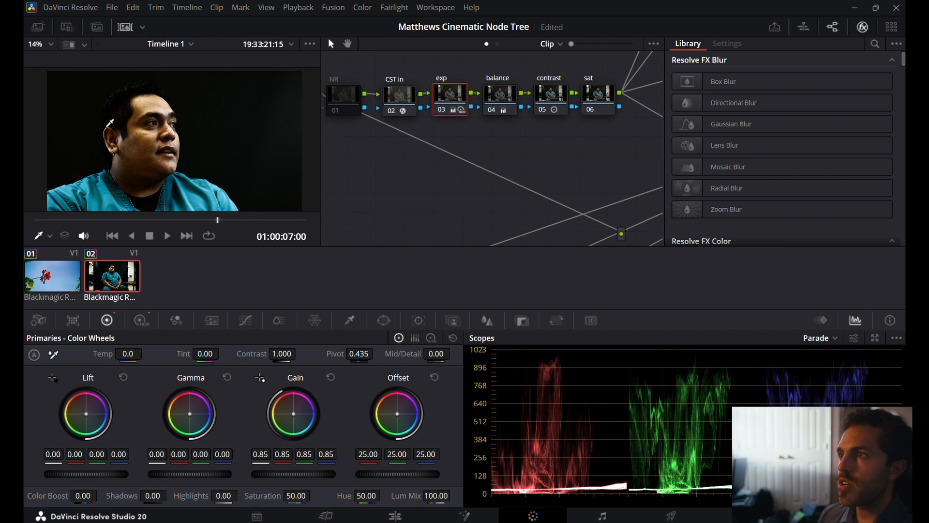
{"action": "left_click", "coordinate": [552, 97]}
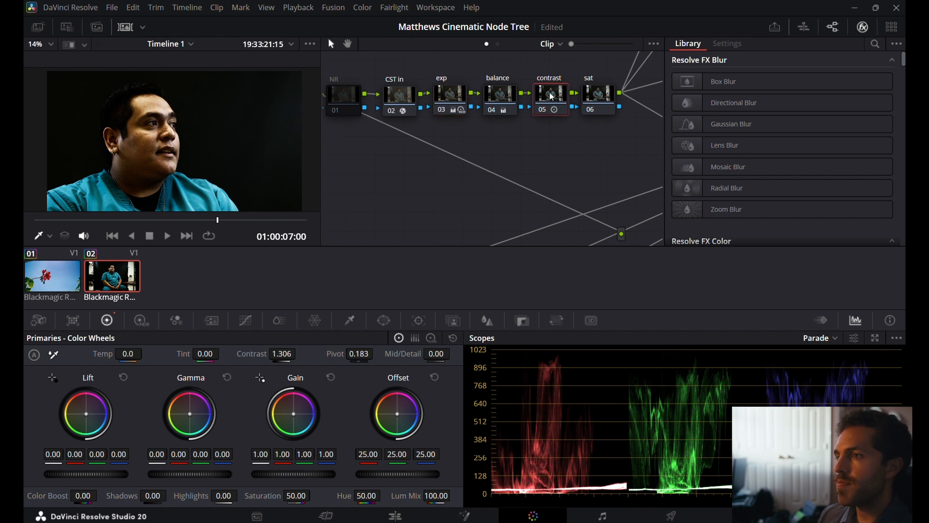
Check the color space, gamma and channel options assigned to the sat node.
{"action": "left_click", "coordinate": [593, 97]}
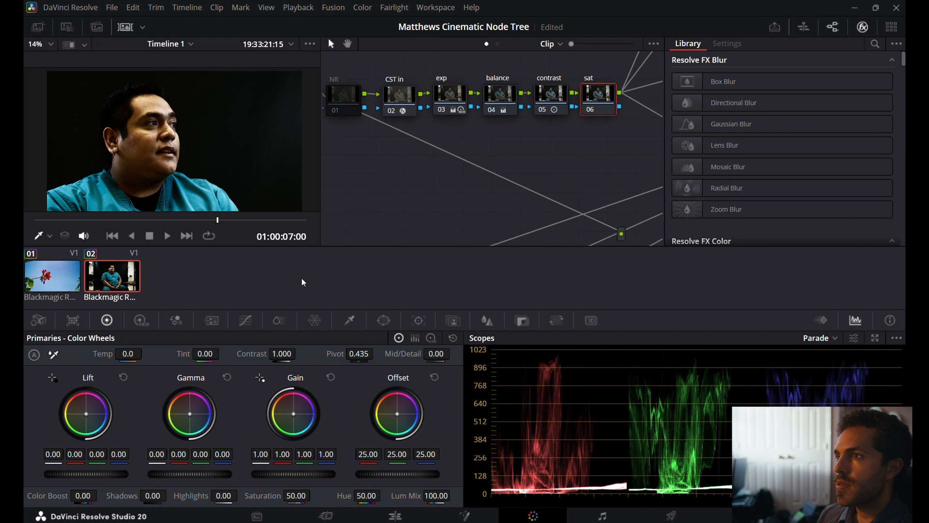
{"action": "right_click", "coordinate": [602, 96]}
{"action": "mouse_move", "coordinate": [637, 237]}
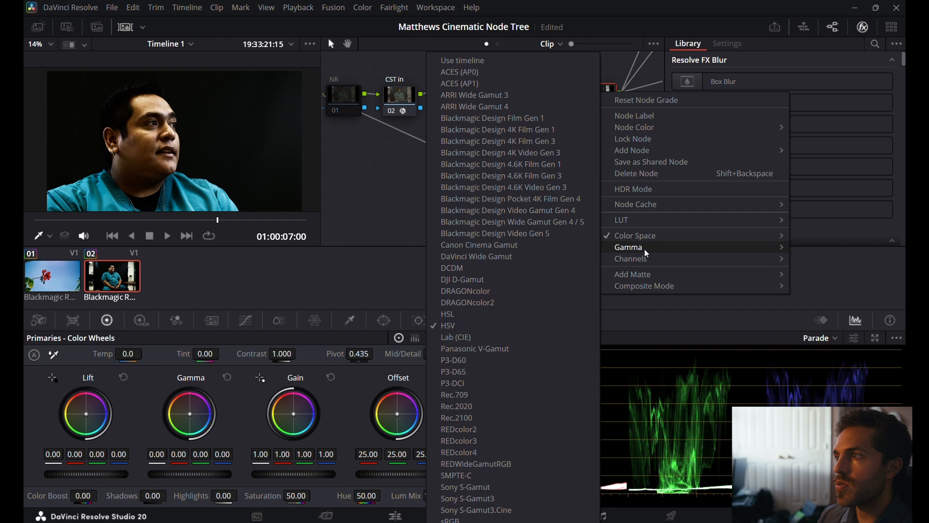
{"action": "mouse_move", "coordinate": [646, 253]}
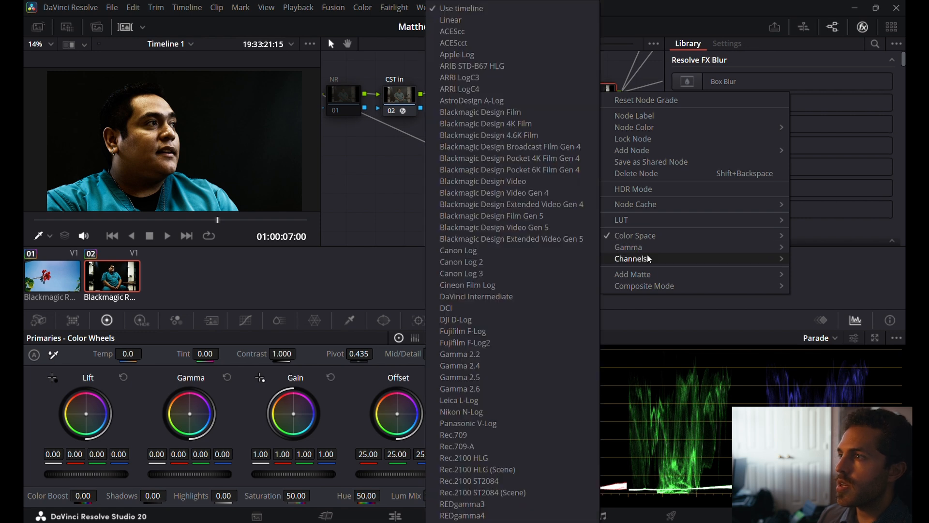
{"action": "mouse_move", "coordinate": [687, 258]}
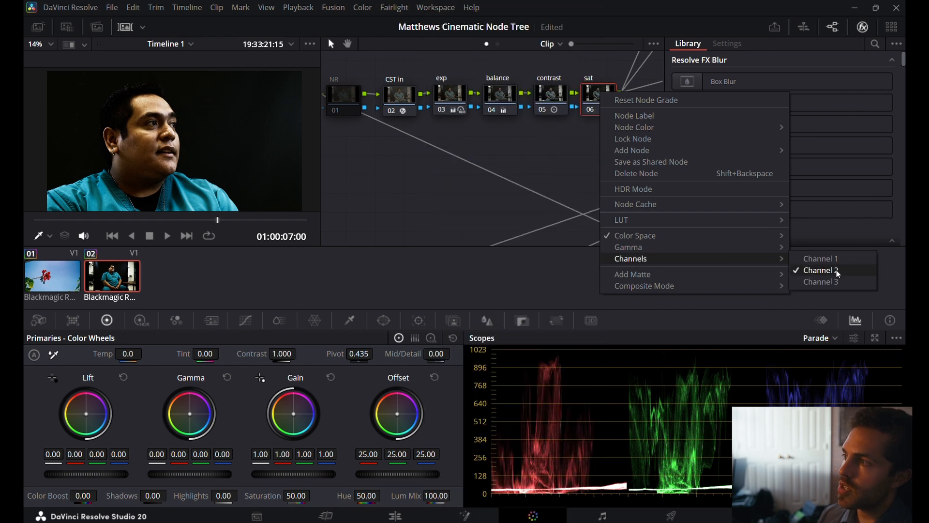
{"action": "left_click", "coordinate": [423, 201]}
Set the sat node's Gamma to -0.08 on all channels after trying and resetting 0.05, and review the frame full screen.
{"action": "mouse_move", "coordinate": [174, 474]}
{"action": "left_mouse_down"}
{"action": "mouse_move", "coordinate": [196, 474]}
{"action": "mouse_move", "coordinate": [186, 475]}
{"action": "left_mouse_up"}
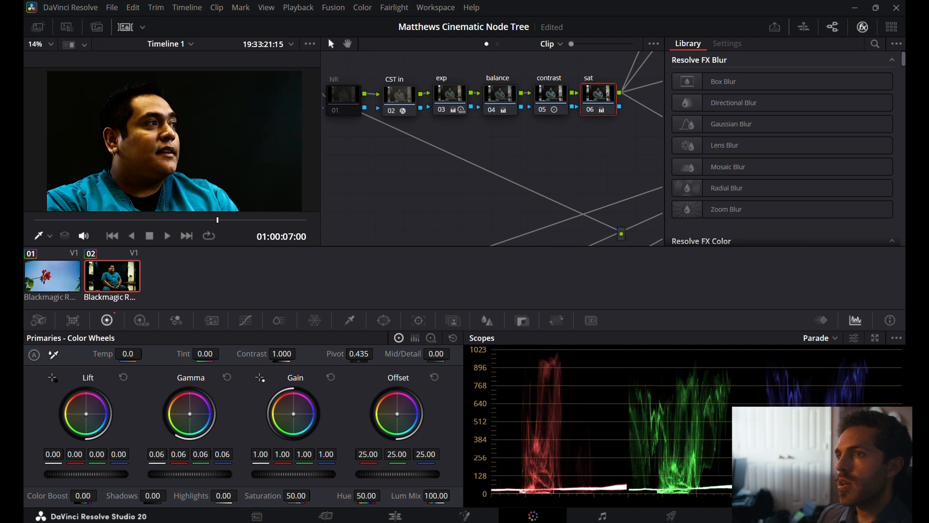
{"action": "left_click", "coordinate": [229, 378]}
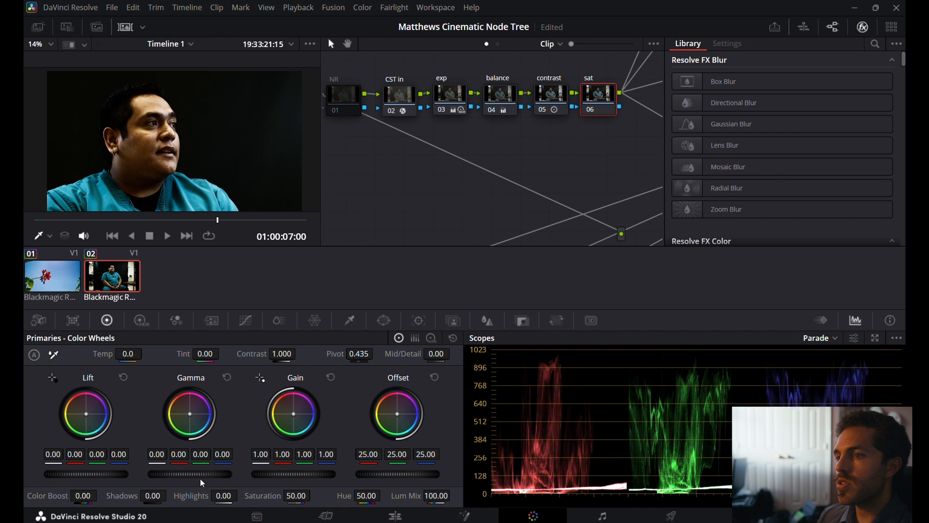
{"action": "left_click_drag", "start_coordinate": [190, 474], "coordinate": [177, 474]}
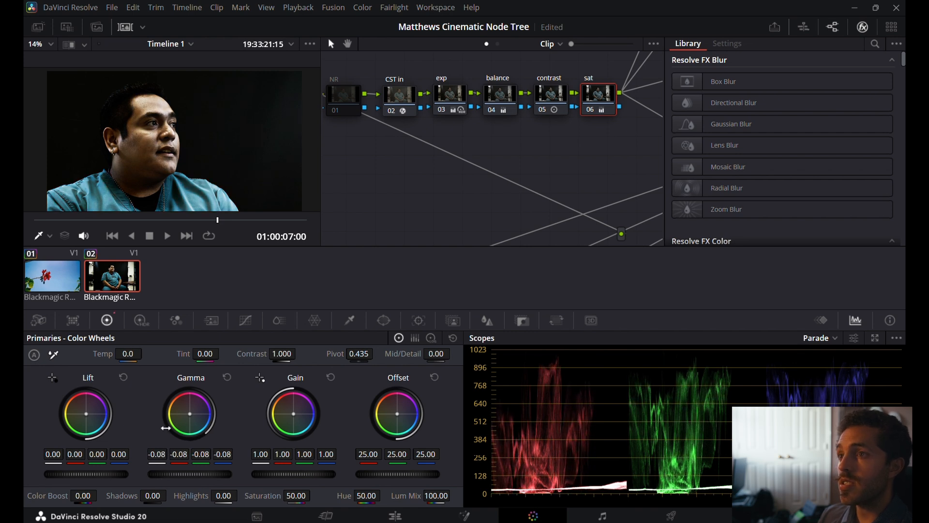
{"action": "scroll", "coordinate": [207, 147], "scroll_direction": "down", "scroll_amount": 4}
{"action": "scroll", "coordinate": [208, 147], "scroll_direction": "up", "scroll_amount": 5}
{"action": "scroll", "coordinate": [207, 147], "scroll_direction": "down", "scroll_amount": 4}
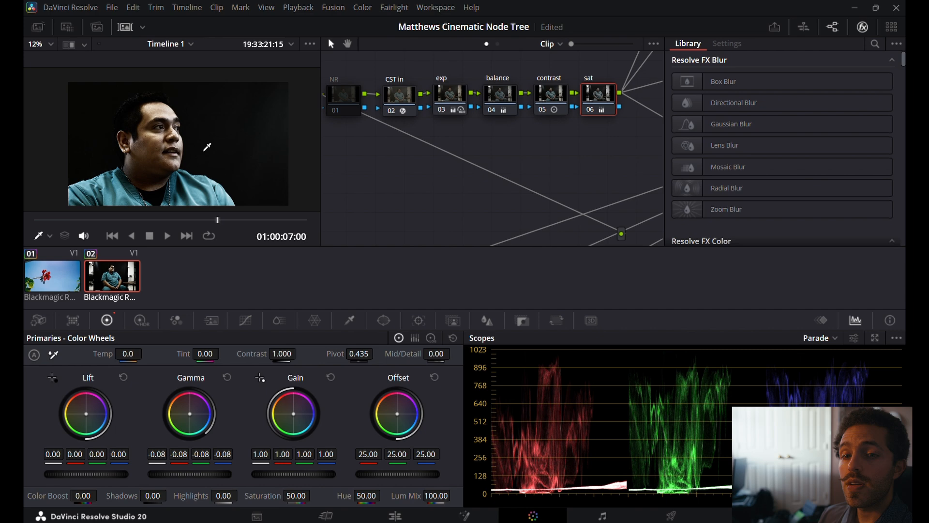
{"action": "key", "text": "ctrl+f"}
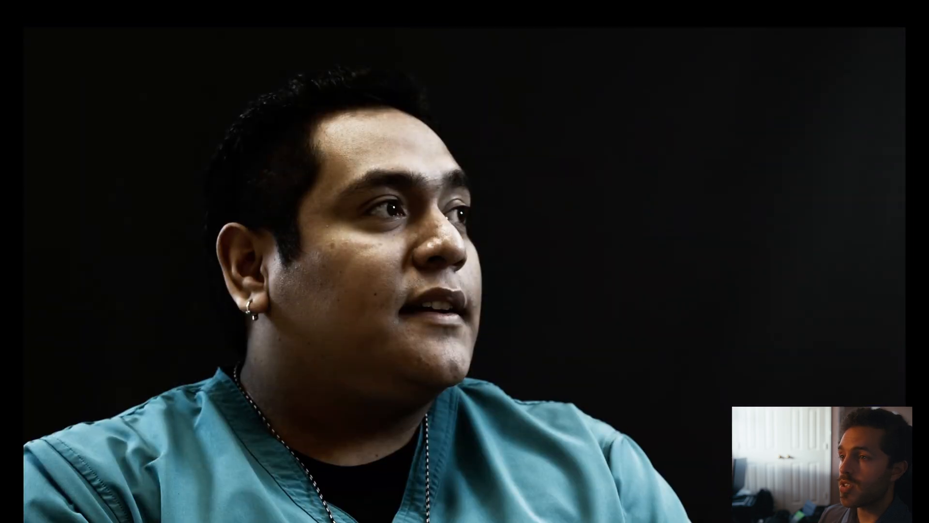
{"action": "key", "text": "Escape"}
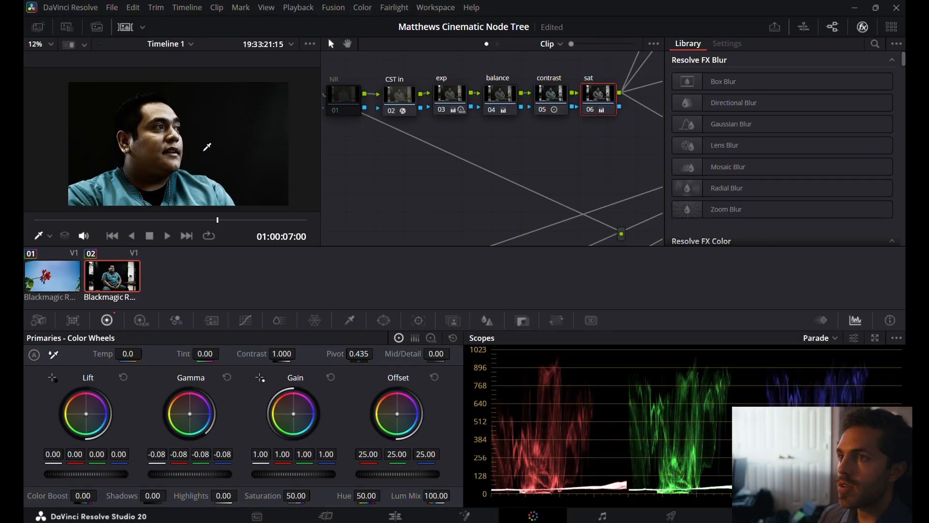
On the skin node, sample the man's cheek with the HSL Qualifier, with the picker's RGB values displayed in the viewer.
{"action": "scroll", "coordinate": [515, 226], "scroll_direction": "right", "scroll_amount": 3}
{"action": "scroll", "coordinate": [515, 225], "scroll_direction": "right", "scroll_amount": 3}
{"action": "scroll", "coordinate": [573, 188], "scroll_direction": "up", "scroll_amount": 3}
{"action": "scroll", "coordinate": [573, 187], "scroll_direction": "up", "scroll_amount": 3}
{"action": "left_click", "coordinate": [613, 124]}
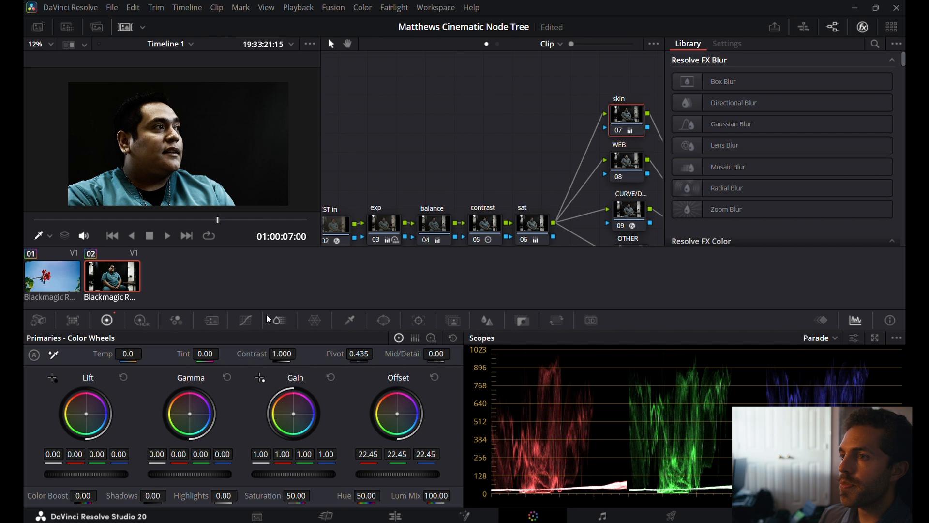
{"action": "left_click", "coordinate": [350, 320]}
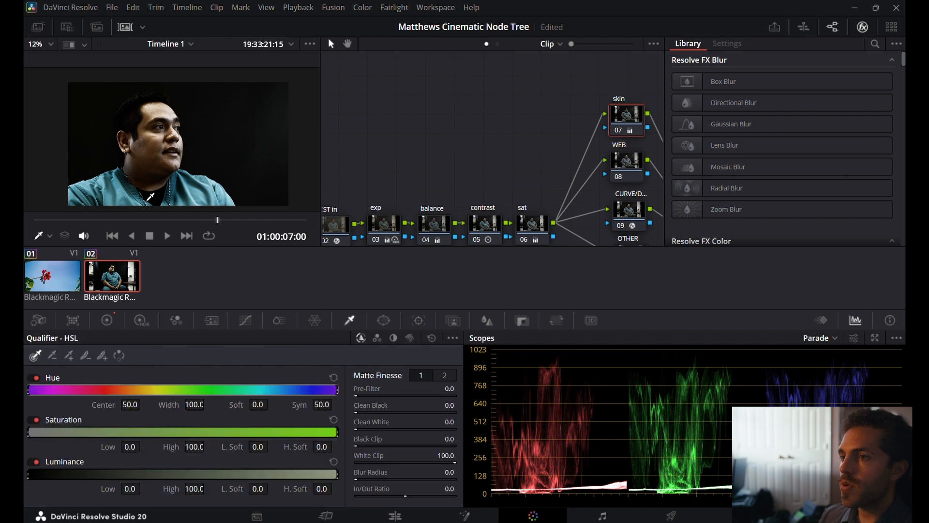
{"action": "right_click", "coordinate": [156, 143]}
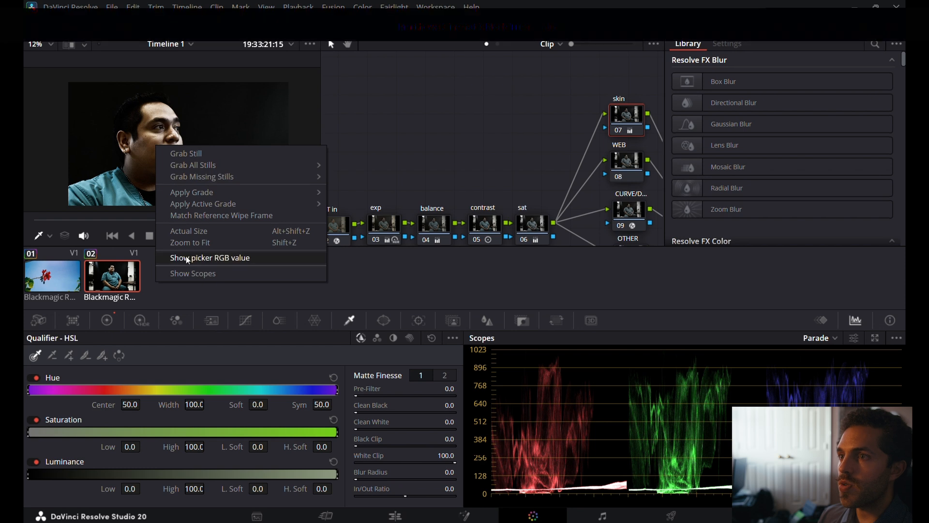
{"action": "left_click", "coordinate": [184, 256]}
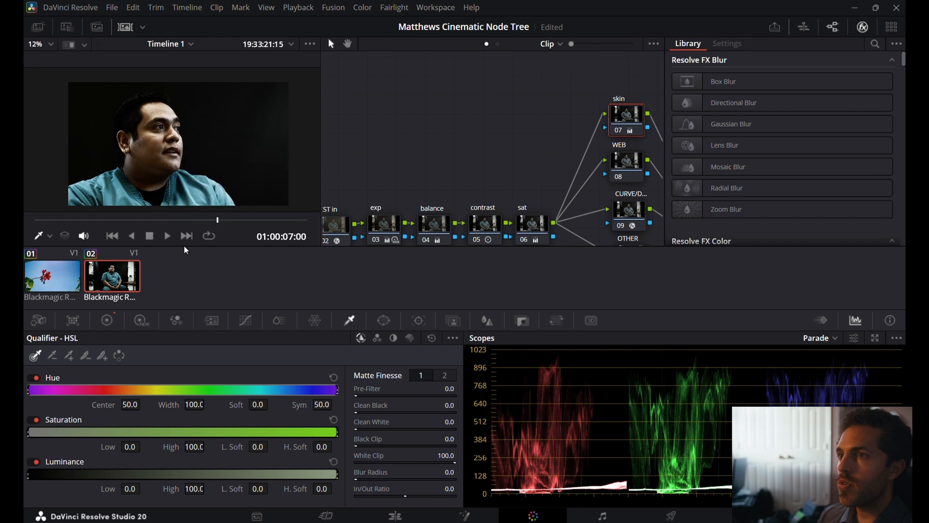
{"action": "left_click", "coordinate": [156, 142]}
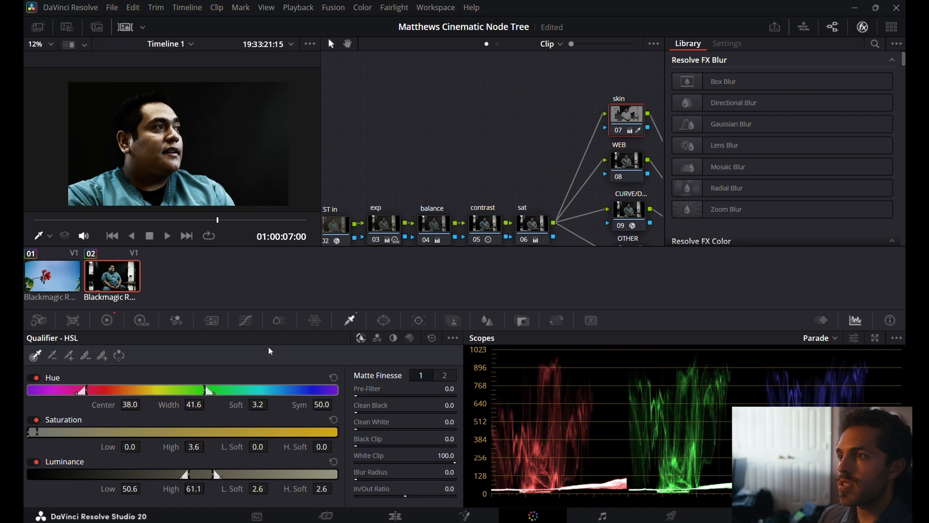
With Highlight on, refine the skin key to a saturation low of 0.4 and a luminance range of 52.1 to 68.3.
{"action": "left_click", "coordinate": [85, 44]}
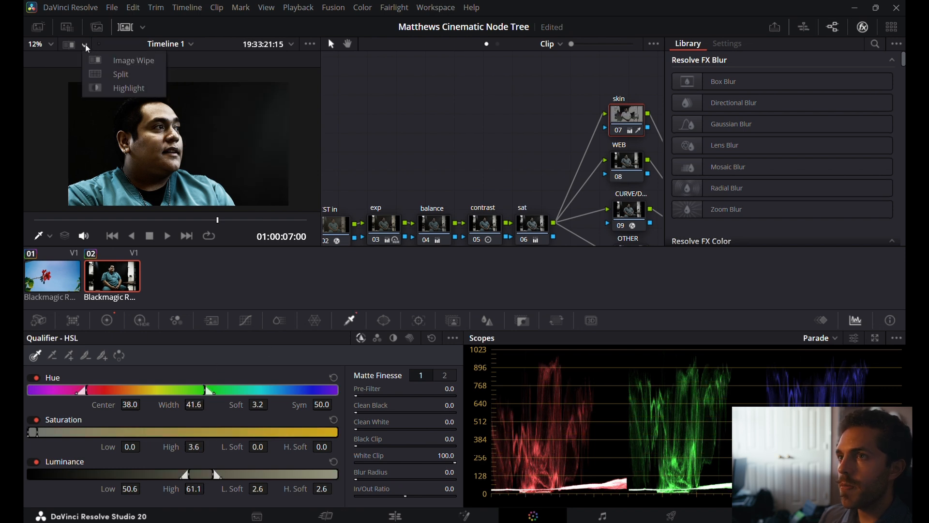
{"action": "left_click", "coordinate": [110, 90]}
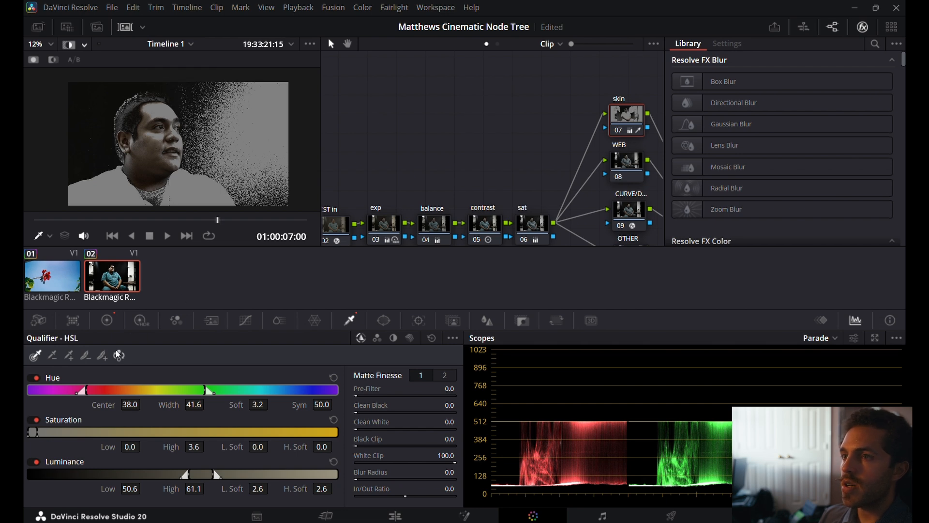
{"action": "left_click_drag", "start_coordinate": [30, 432], "coordinate": [29, 430]}
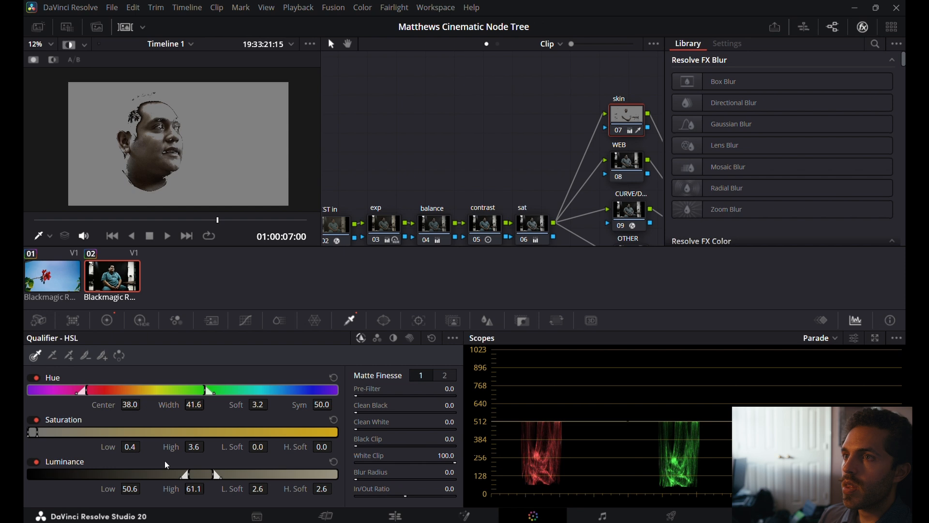
{"action": "left_click_drag", "start_coordinate": [184, 473], "coordinate": [193, 474]}
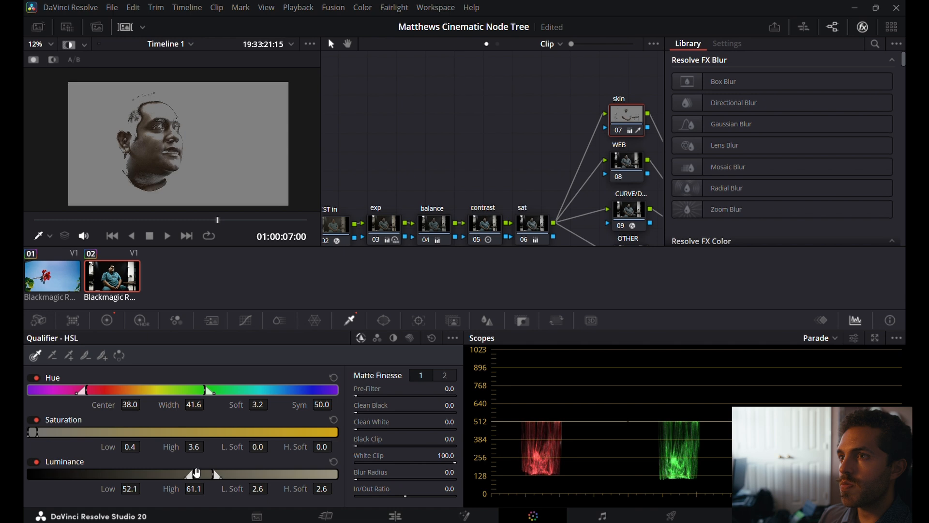
{"action": "left_click_drag", "start_coordinate": [218, 476], "coordinate": [239, 476]}
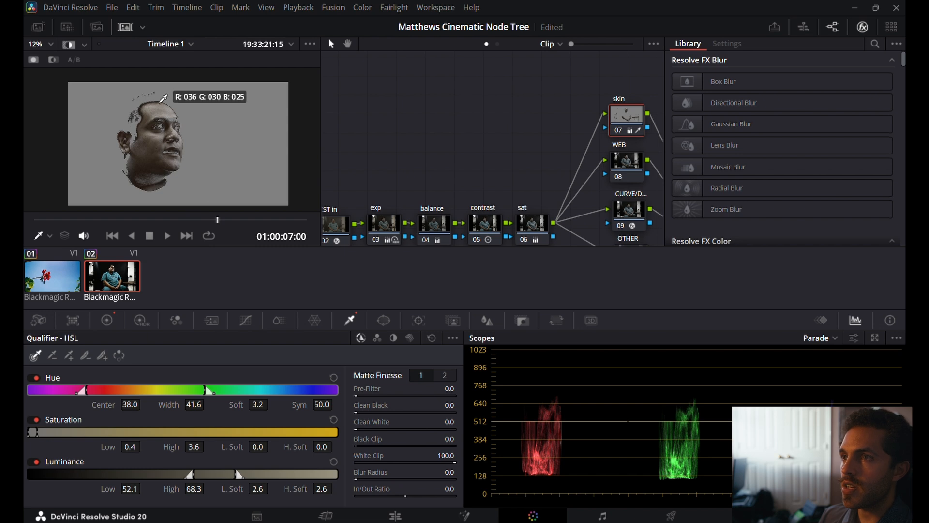
Hide the picker's RGB values in the viewer and turn off the qualifier Highlight.
{"action": "right_click", "coordinate": [167, 120]}
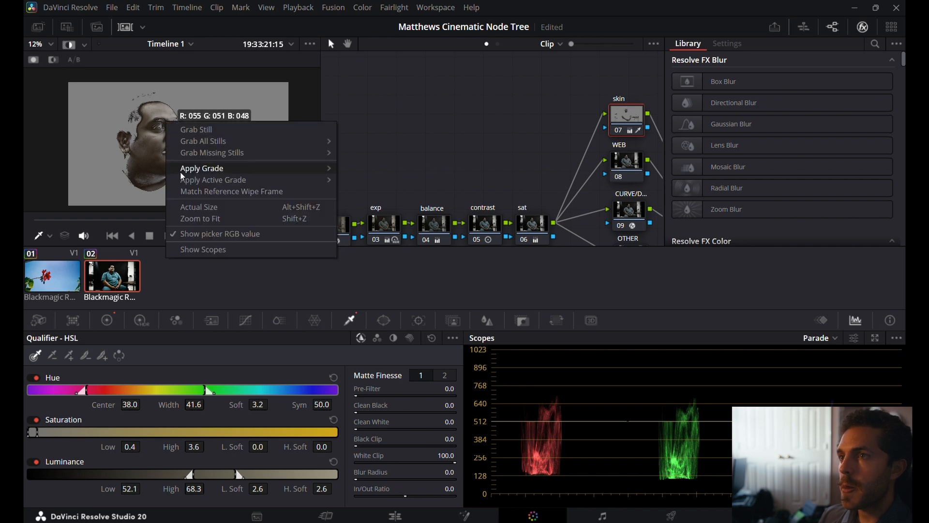
{"action": "left_click", "coordinate": [198, 220]}
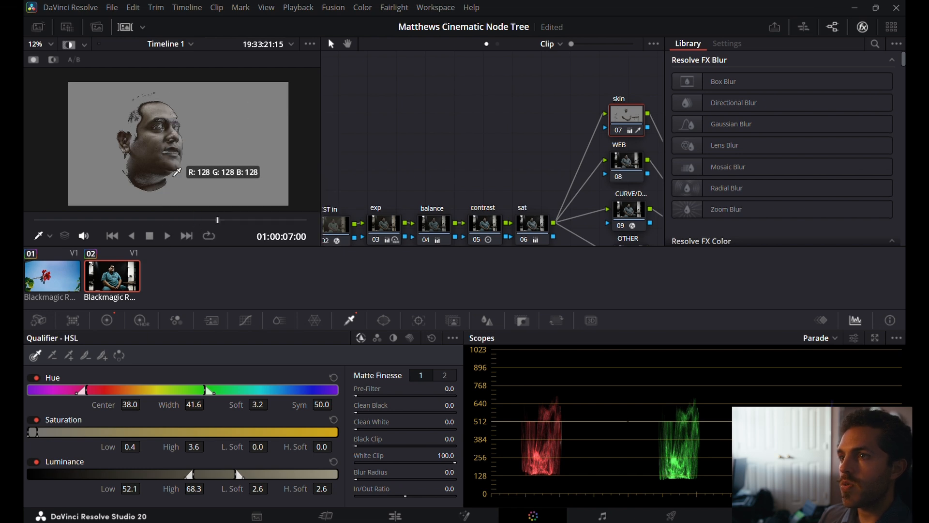
{"action": "right_click", "coordinate": [175, 178]}
{"action": "left_click", "coordinate": [207, 290]}
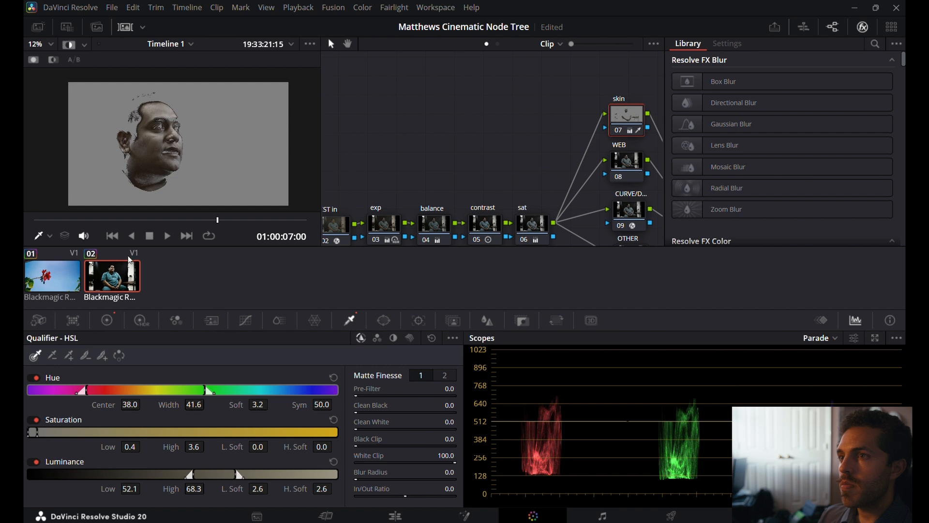
{"action": "left_click", "coordinate": [71, 46]}
Switch the scopes from Parade to the Vectorscope and show its skin tone indicator.
{"action": "left_click", "coordinate": [837, 338]}
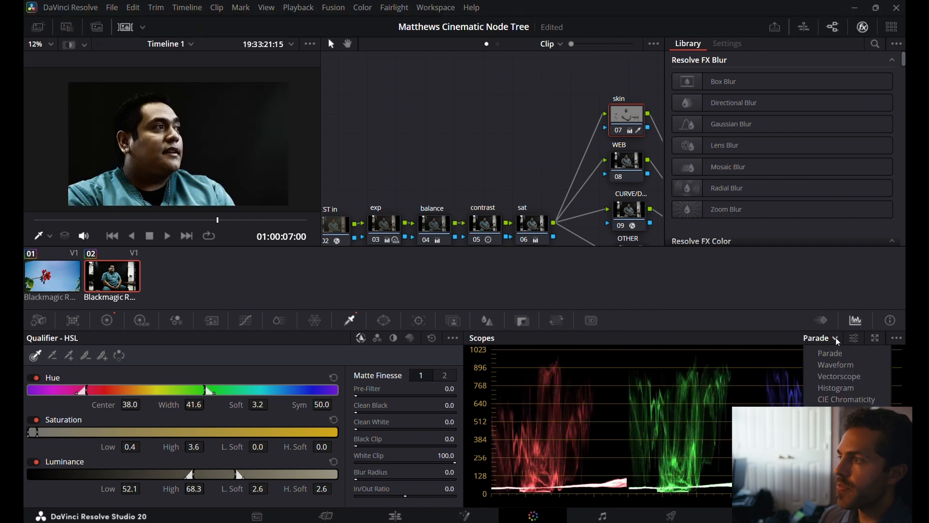
{"action": "left_click", "coordinate": [840, 377]}
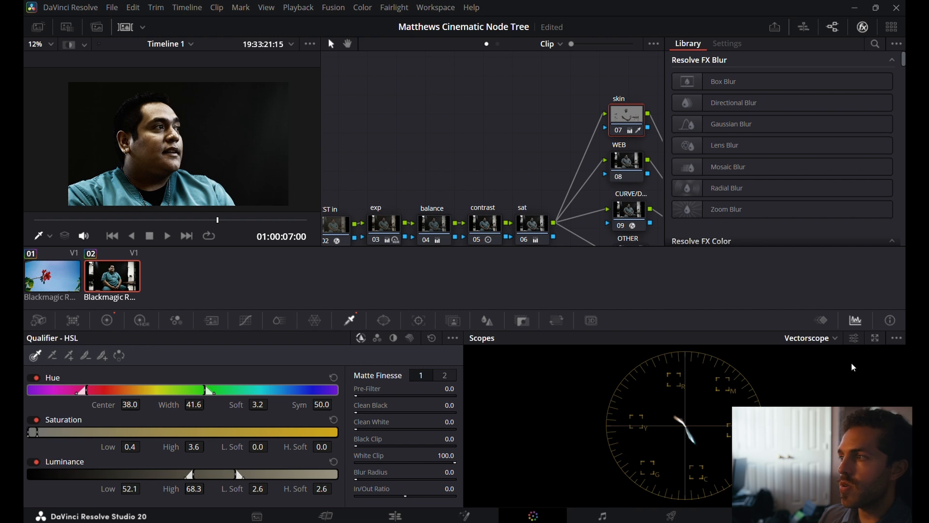
{"action": "left_click", "coordinate": [854, 338]}
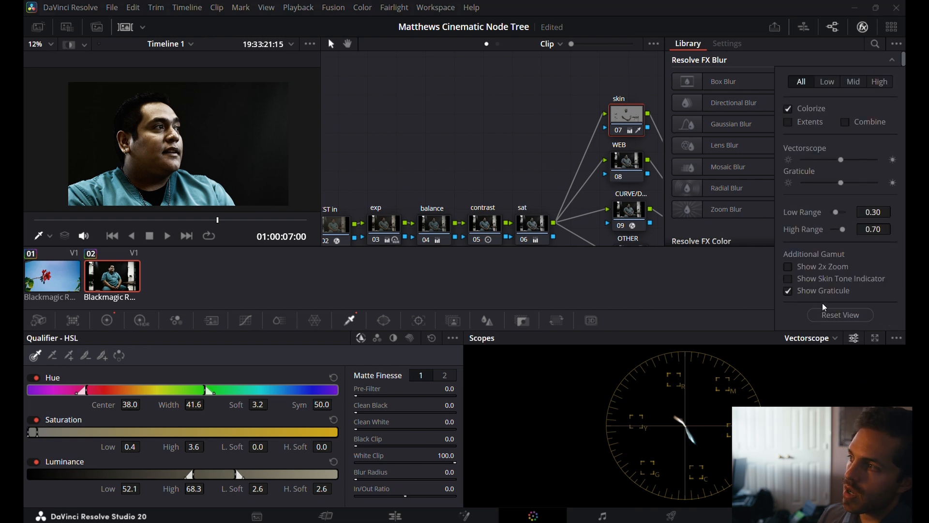
{"action": "left_click", "coordinate": [796, 278]}
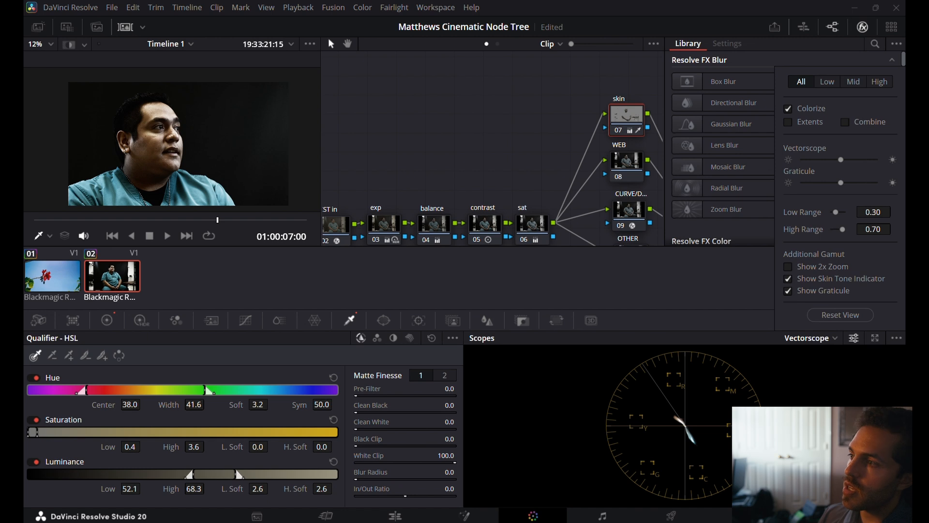
{"action": "left_click", "coordinate": [727, 420]}
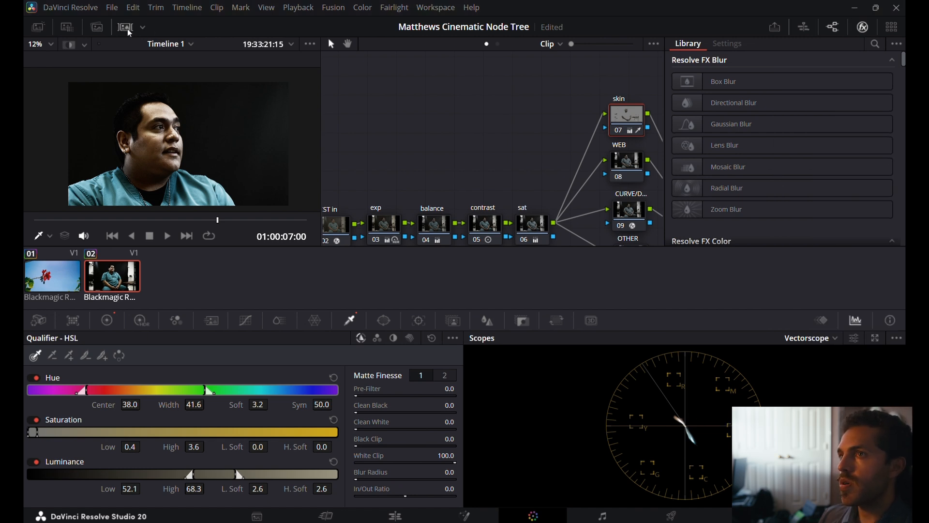
Set the skin node's Temp to -10.0 in the primaries and compare the face with the key Highlight on and off.
{"action": "left_click", "coordinate": [69, 44]}
{"action": "scroll", "coordinate": [160, 119], "scroll_direction": "up", "scroll_amount": 3}
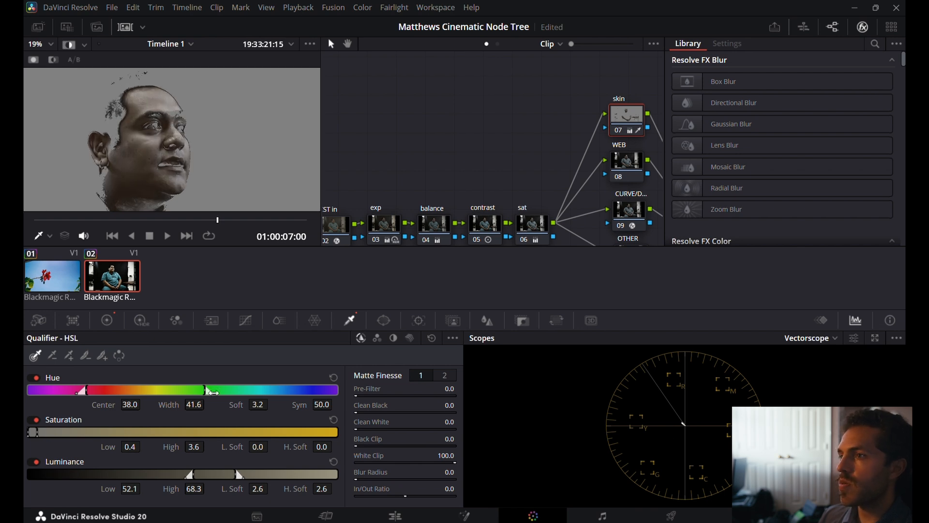
{"action": "left_click", "coordinate": [110, 320]}
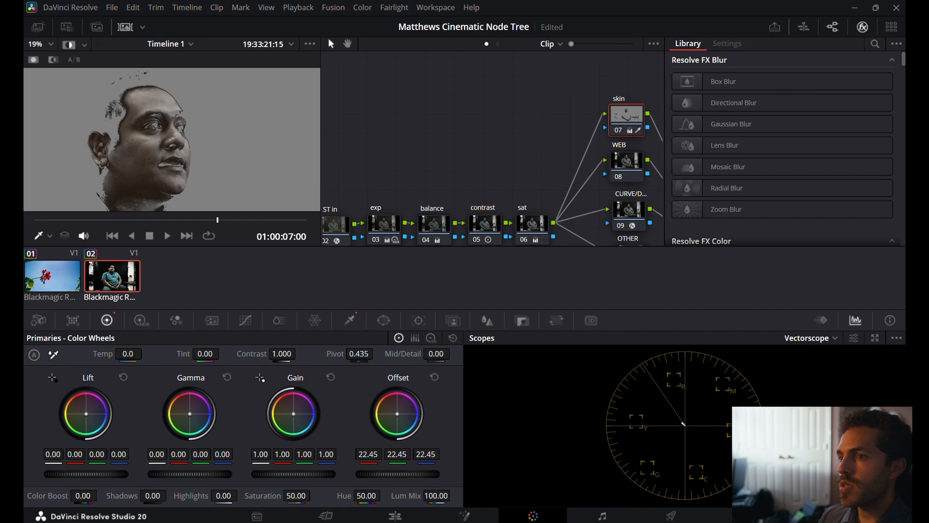
{"action": "left_click_drag", "start_coordinate": [145, 353], "coordinate": [134, 352]}
{"action": "left_click", "coordinate": [71, 45]}
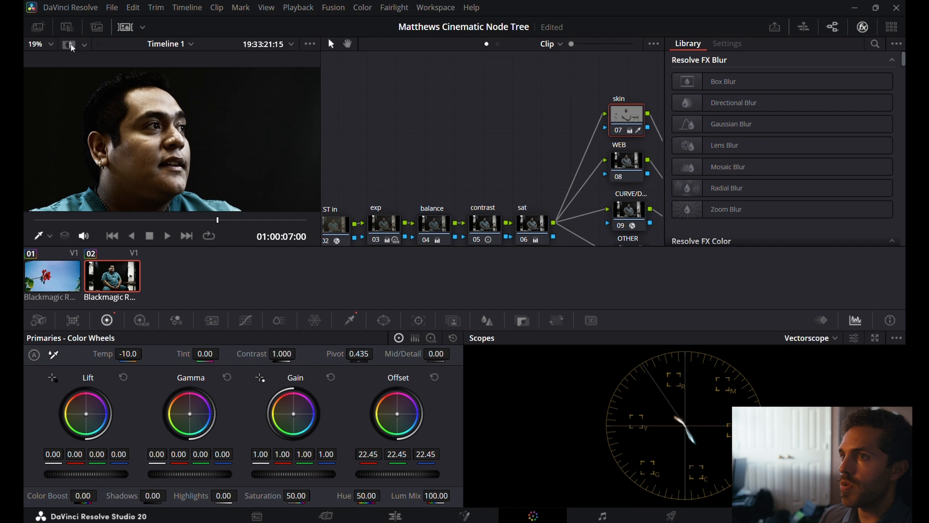
{"action": "left_click", "coordinate": [71, 44]}
{"action": "left_click", "coordinate": [71, 44]}
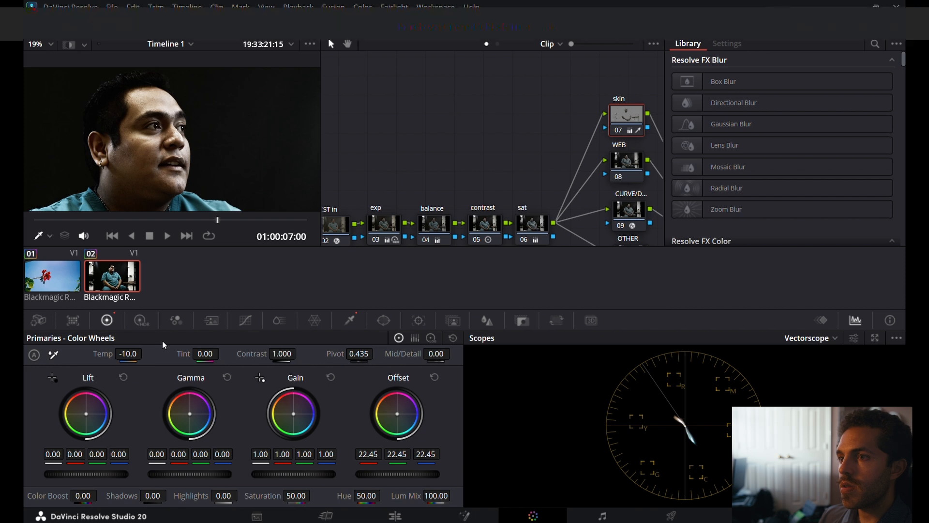
Try a slight colour shift of X 0.01 on the skin node's HDR Light wheel, then return it to 0.00.
{"action": "left_click", "coordinate": [136, 318]}
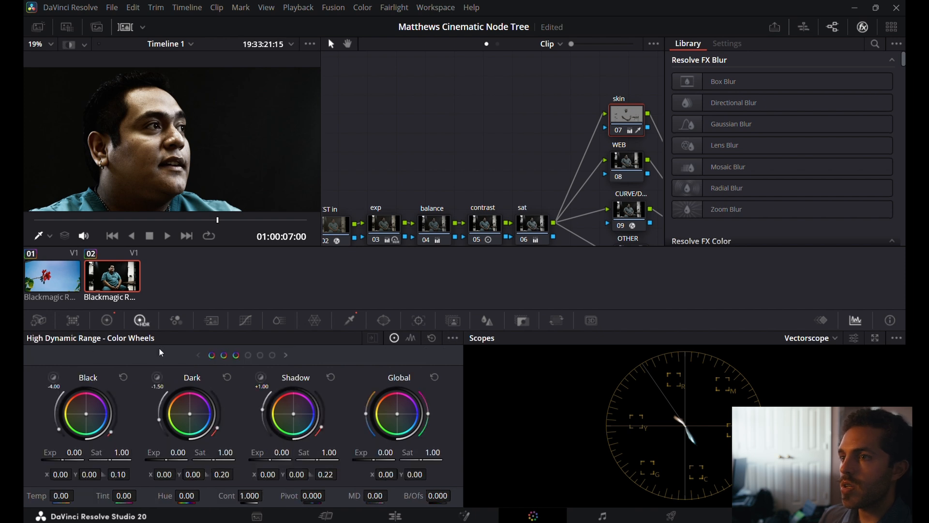
{"action": "left_click", "coordinate": [260, 377]}
{"action": "left_click", "coordinate": [260, 376]}
{"action": "left_click", "coordinate": [260, 377]}
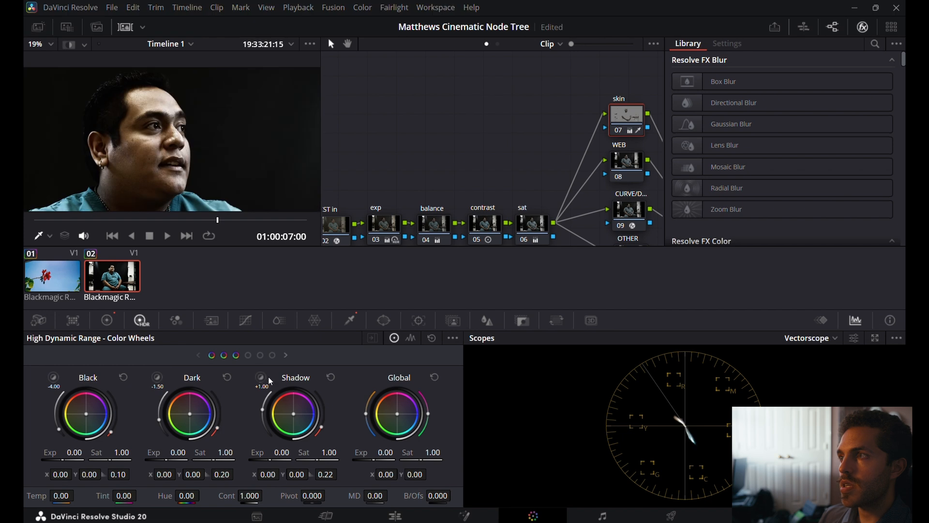
{"action": "left_click", "coordinate": [286, 354]}
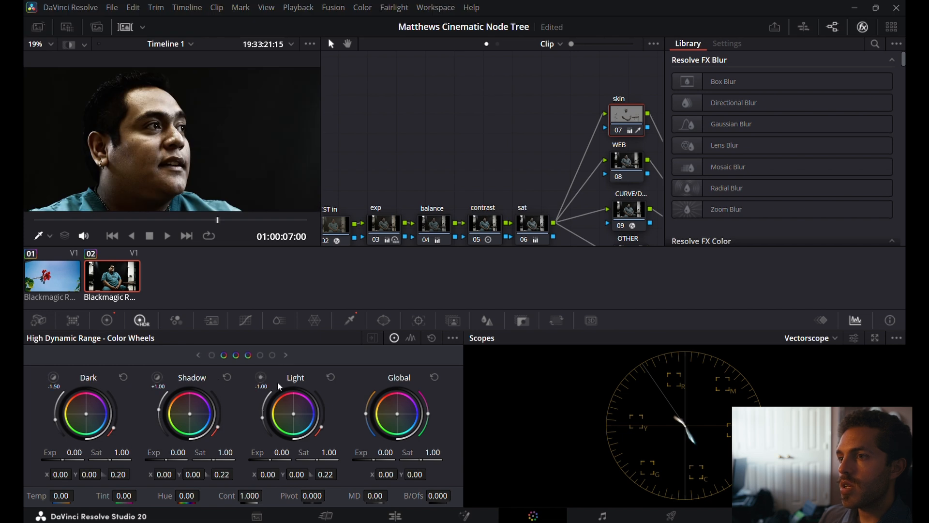
{"action": "left_click", "coordinate": [264, 381]}
{"action": "left_click", "coordinate": [263, 381]}
{"action": "left_click", "coordinate": [264, 383]}
{"action": "left_click_drag", "start_coordinate": [293, 414], "coordinate": [294, 414]}
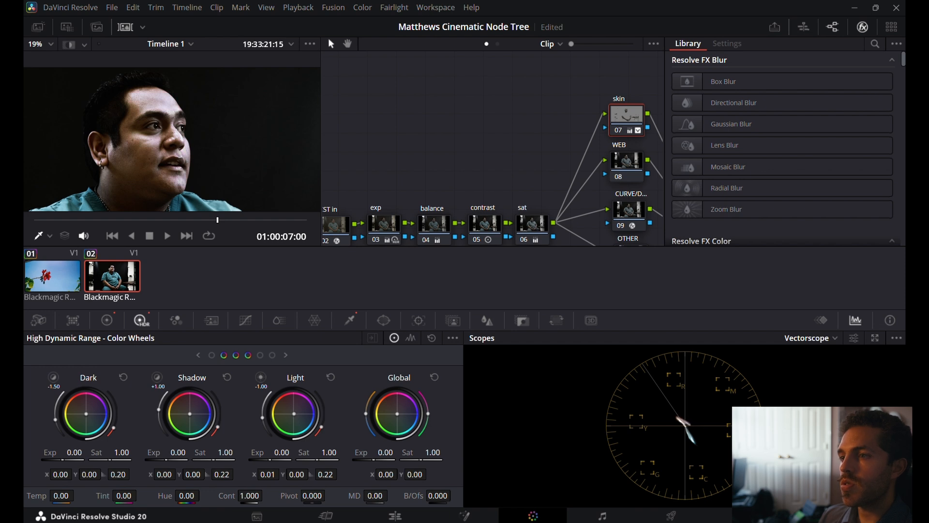
{"action": "left_click_drag", "start_coordinate": [295, 414], "coordinate": [294, 414]}
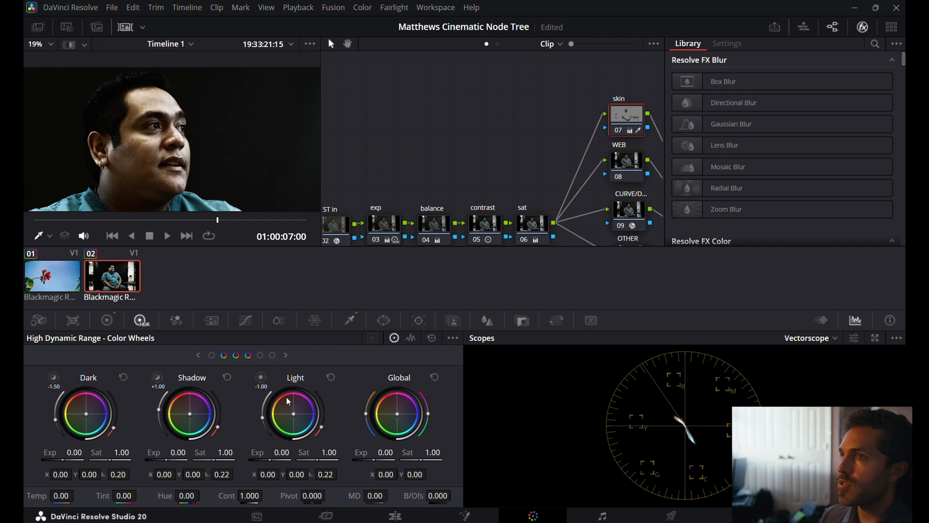
Select the WEB node and zoom in on the man's teal shirt.
{"action": "scroll", "coordinate": [454, 164], "scroll_direction": "right", "scroll_amount": 5}
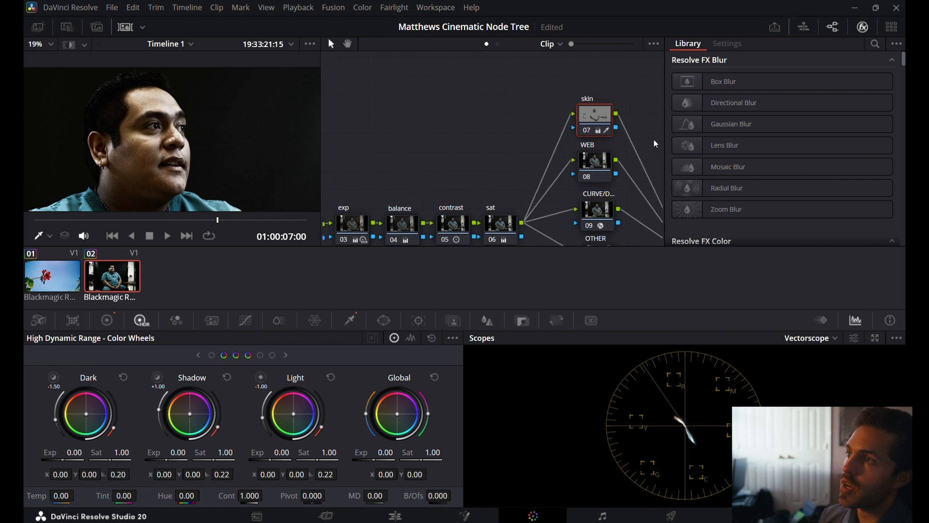
{"action": "left_click", "coordinate": [597, 165]}
{"action": "scroll", "coordinate": [211, 119], "scroll_direction": "down", "scroll_amount": 3}
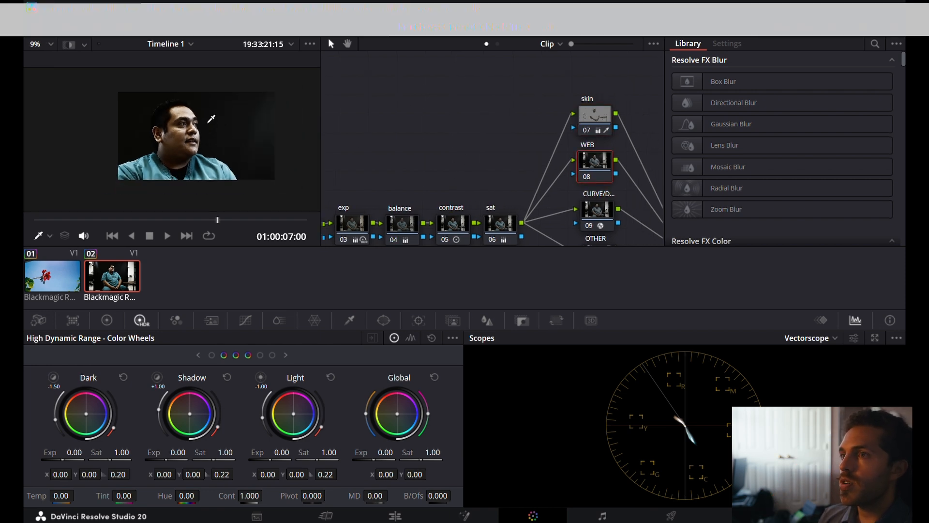
{"action": "scroll", "coordinate": [200, 173], "scroll_direction": "up", "scroll_amount": 2}
{"action": "scroll", "coordinate": [208, 173], "scroll_direction": "up", "scroll_amount": 3}
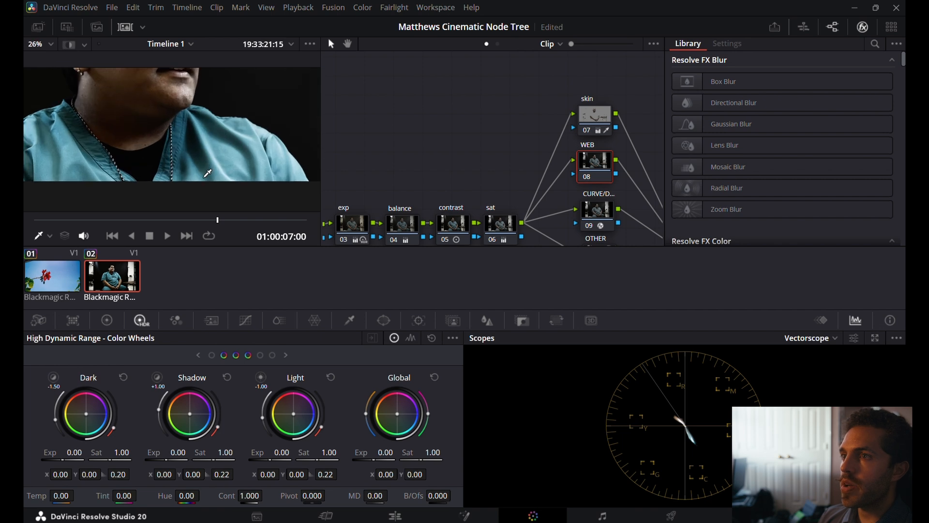
Reset the accidental shirt key in the WEB node's Qualifier and open the node's Color Warper.
{"action": "left_click_drag", "start_coordinate": [203, 164], "coordinate": [203, 169]}
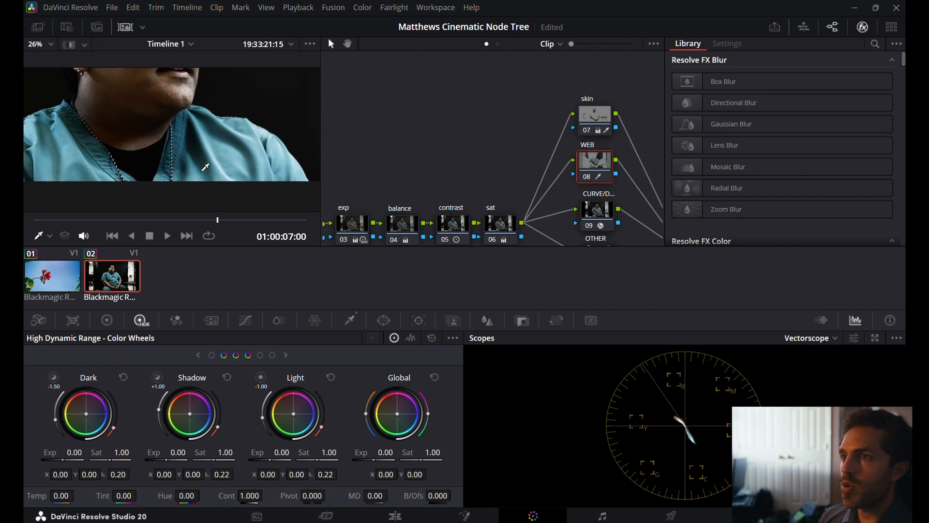
{"action": "left_click", "coordinate": [317, 321]}
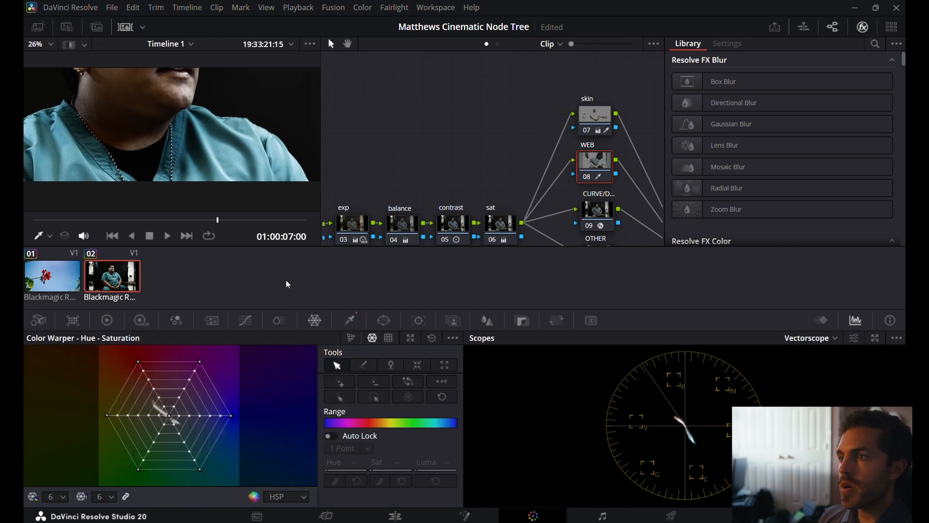
{"action": "left_click", "coordinate": [345, 321]}
{"action": "left_click", "coordinate": [432, 338]}
{"action": "left_click", "coordinate": [325, 322]}
Try a Color Warper grid of 24 hue and 16 saturation divisions before returning both to 6.
{"action": "left_click", "coordinate": [97, 499]}
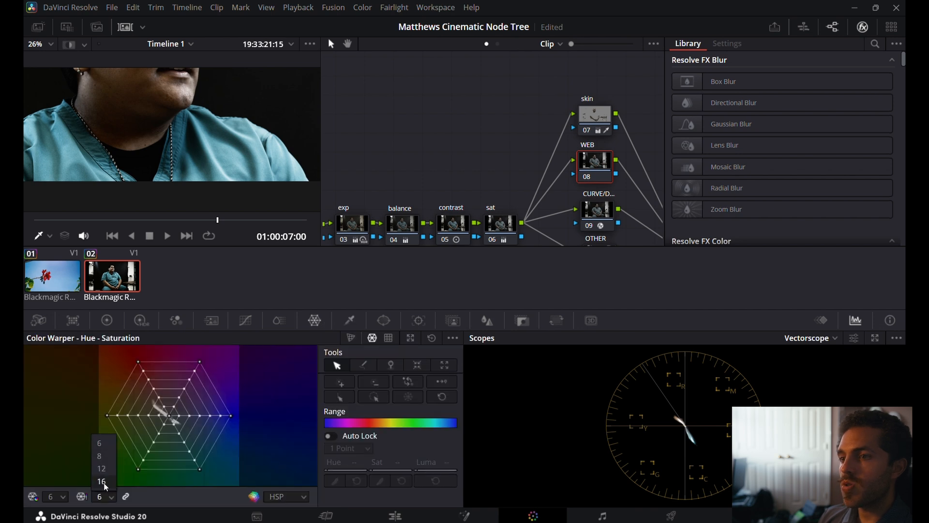
{"action": "left_click", "coordinate": [105, 480]}
{"action": "left_click", "coordinate": [61, 498]}
{"action": "left_click", "coordinate": [53, 481]}
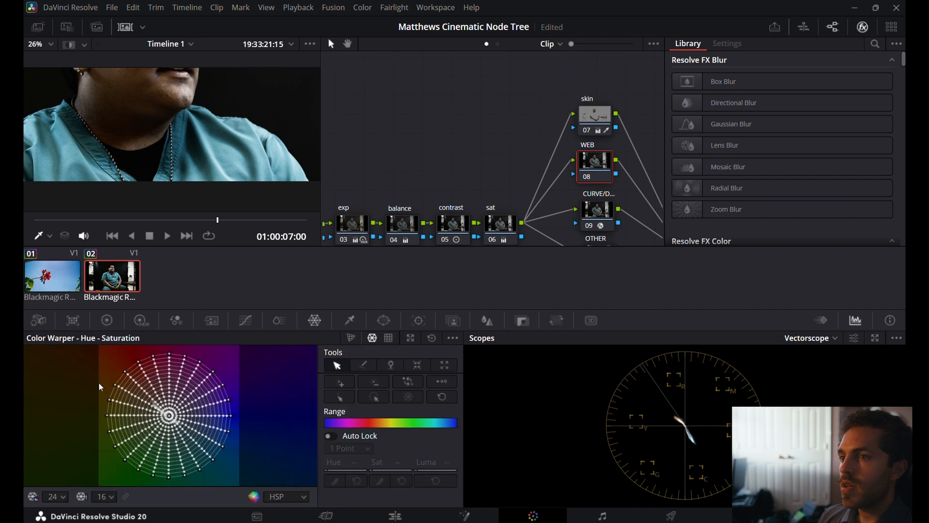
{"action": "left_click", "coordinate": [115, 494]}
{"action": "left_click", "coordinate": [103, 448]}
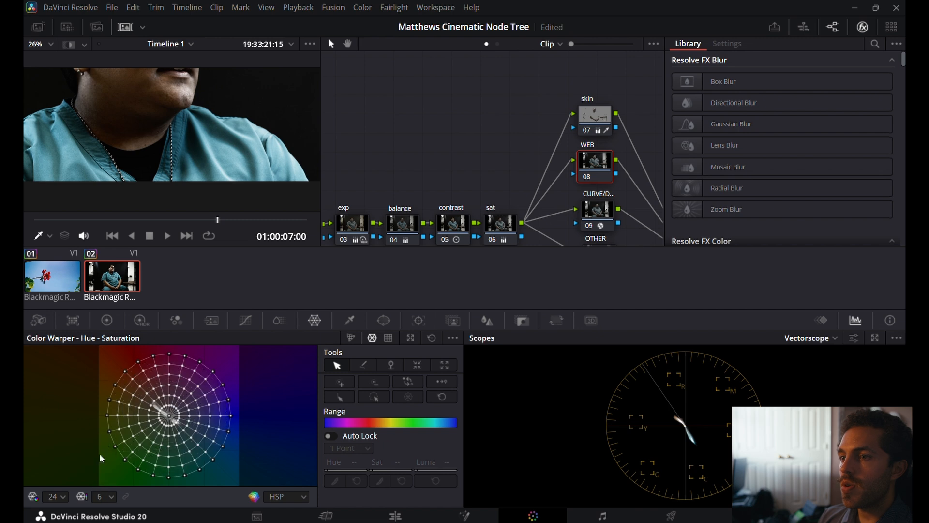
{"action": "left_click", "coordinate": [61, 497]}
{"action": "left_click", "coordinate": [52, 431]}
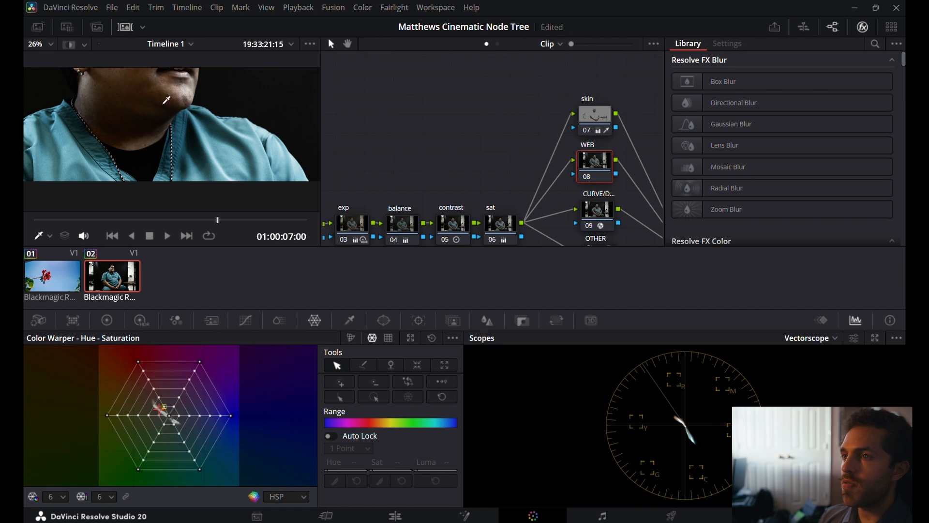
Try warping the teal shirt to yellow at Hue 0.89 and Sat 0.68, review the frame and reset the Color Warper.
{"action": "left_click", "coordinate": [226, 153]}
{"action": "left_click_drag", "start_coordinate": [227, 153], "coordinate": [186, 130]}
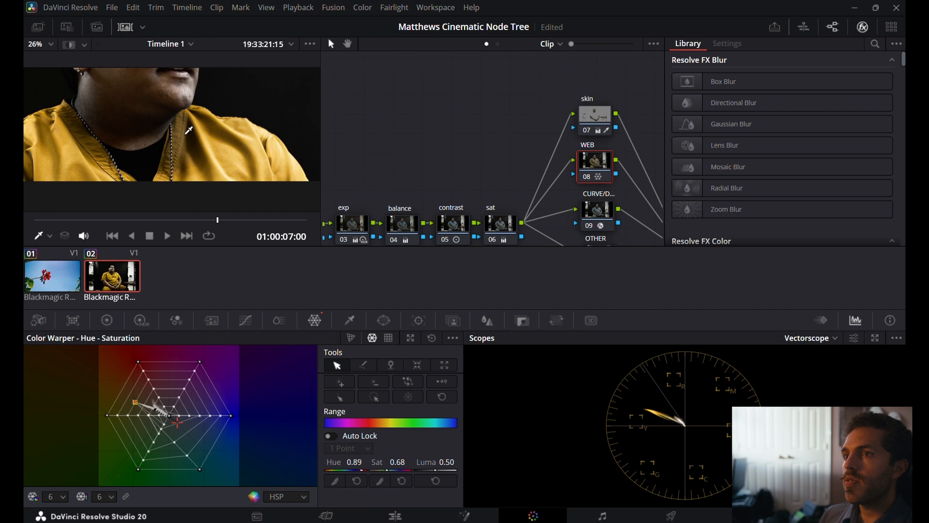
{"action": "scroll", "coordinate": [186, 130], "scroll_direction": "up", "scroll_amount": 2}
{"action": "scroll", "coordinate": [187, 130], "scroll_direction": "down", "scroll_amount": 5}
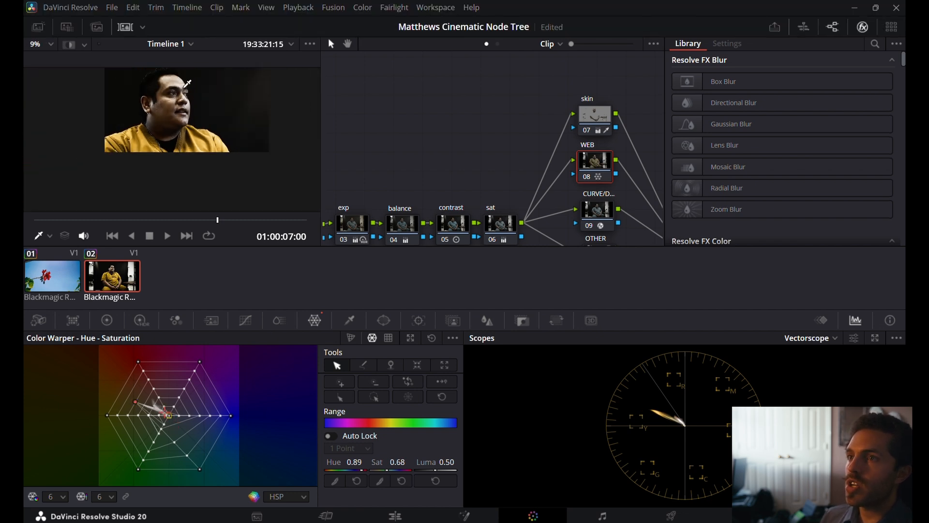
{"action": "scroll", "coordinate": [188, 82], "scroll_direction": "up", "scroll_amount": 3}
{"action": "scroll", "coordinate": [191, 95], "scroll_direction": "down", "scroll_amount": 2}
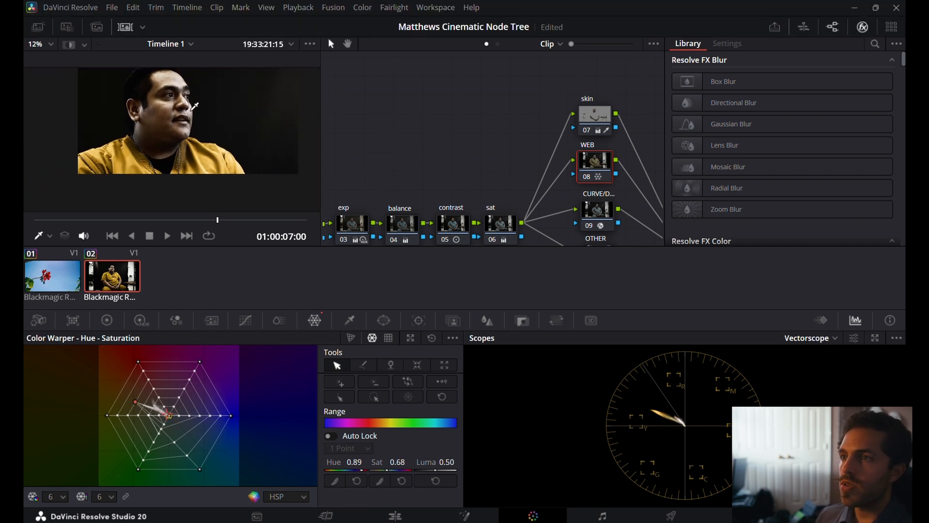
{"action": "left_click", "coordinate": [431, 338]}
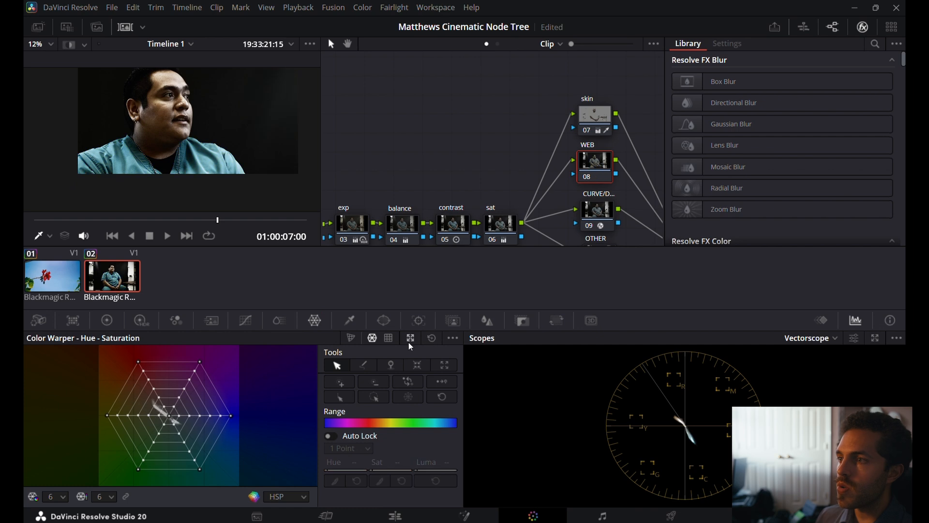
Try warping the shirt to vivid blue at Hue 0.40 and Sat 0.62 on a grid of 24 hue and 16 saturation divisions.
{"action": "left_click", "coordinate": [111, 497]}
{"action": "left_click", "coordinate": [110, 482]}
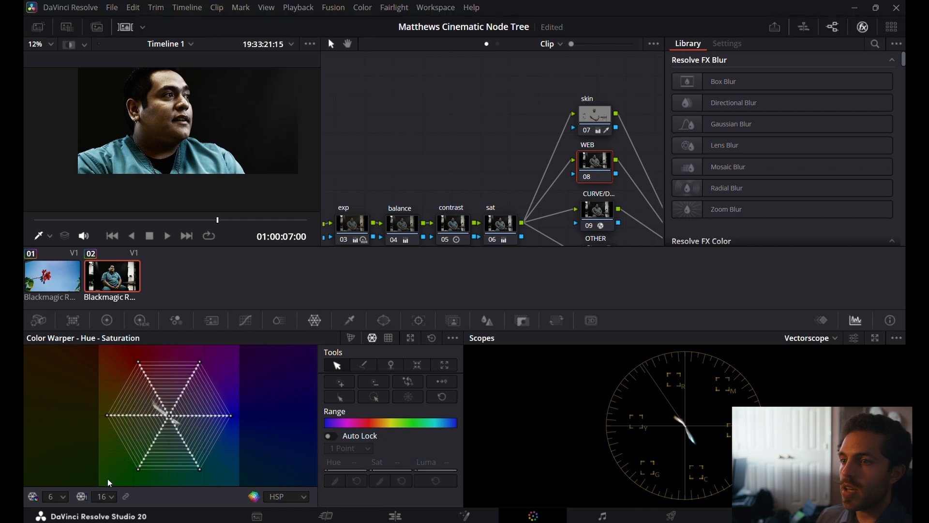
{"action": "left_click", "coordinate": [56, 484]}
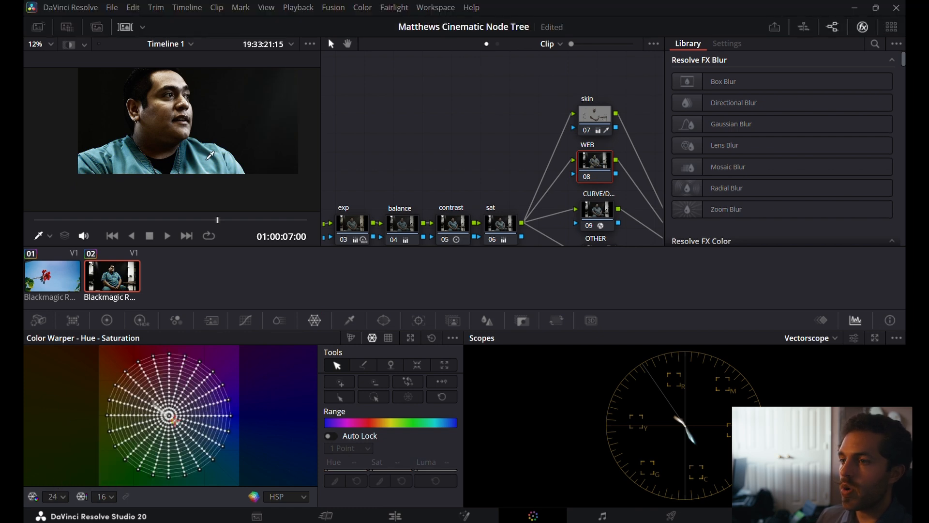
{"action": "scroll", "coordinate": [211, 153], "scroll_direction": "up", "scroll_amount": 3}
{"action": "left_click_drag", "start_coordinate": [209, 153], "coordinate": [230, 165]}
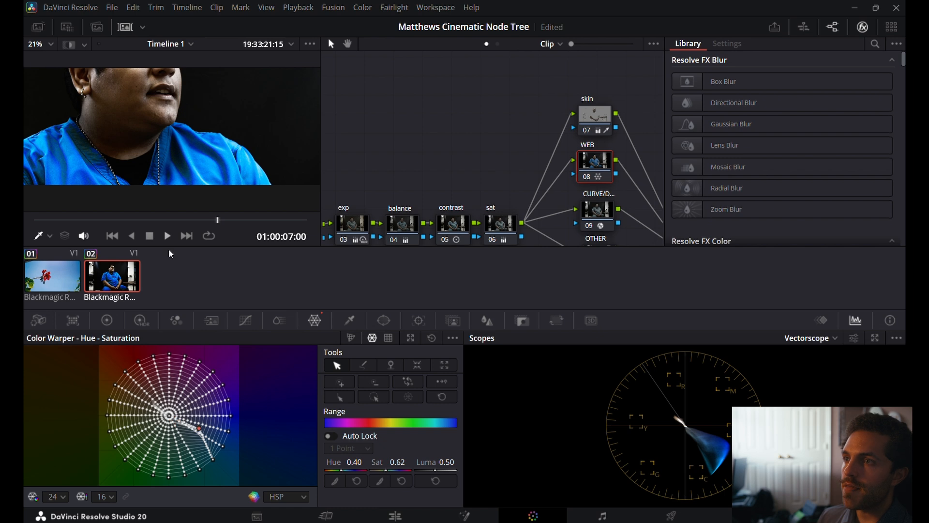
Set the Color Warper grid to 12 hue and 12 saturation divisions and warp the shirt to Hue 0.45 and Sat 0.32.
{"action": "left_click", "coordinate": [106, 498]}
{"action": "left_click", "coordinate": [104, 464]}
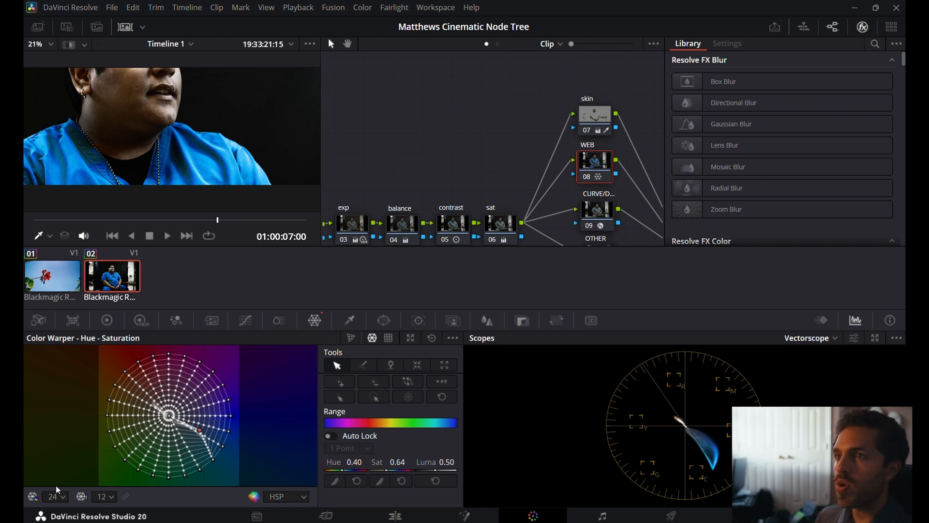
{"action": "left_click", "coordinate": [56, 497]}
{"action": "left_click", "coordinate": [52, 464]}
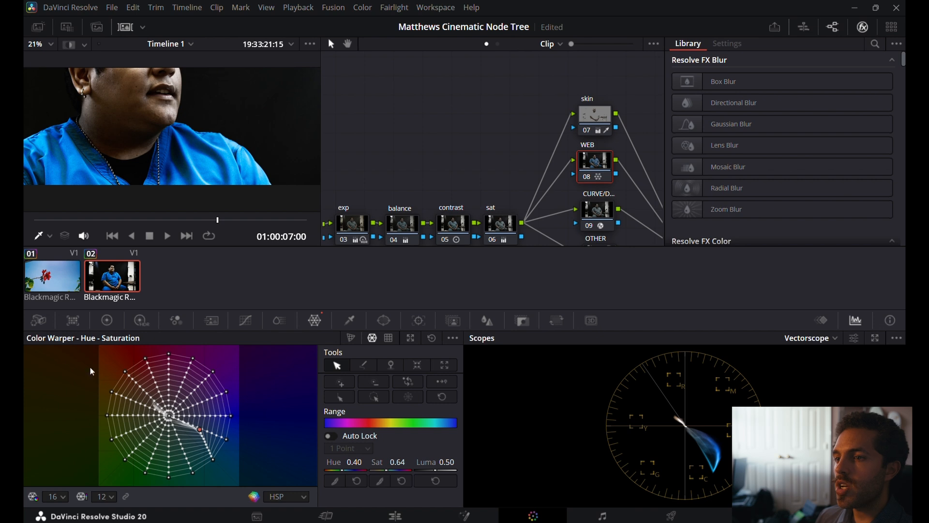
{"action": "left_click", "coordinate": [63, 499]}
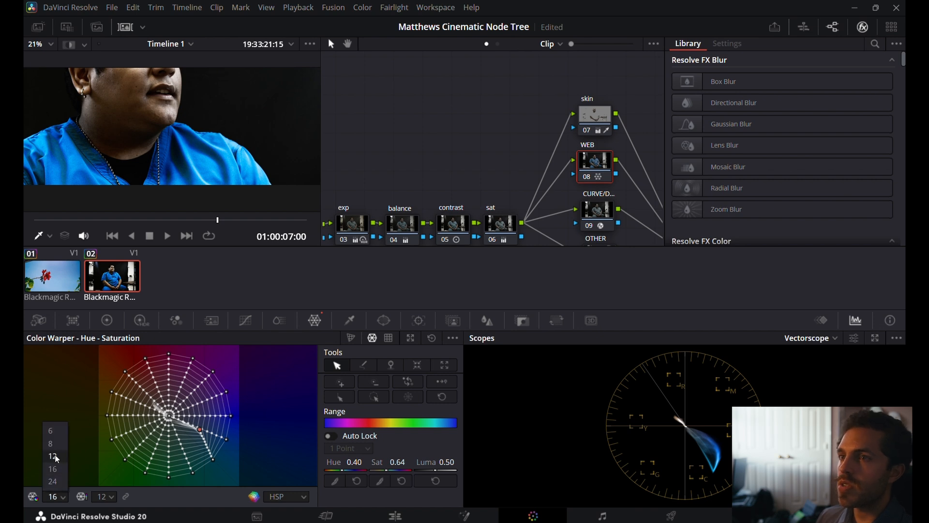
{"action": "left_click", "coordinate": [54, 456]}
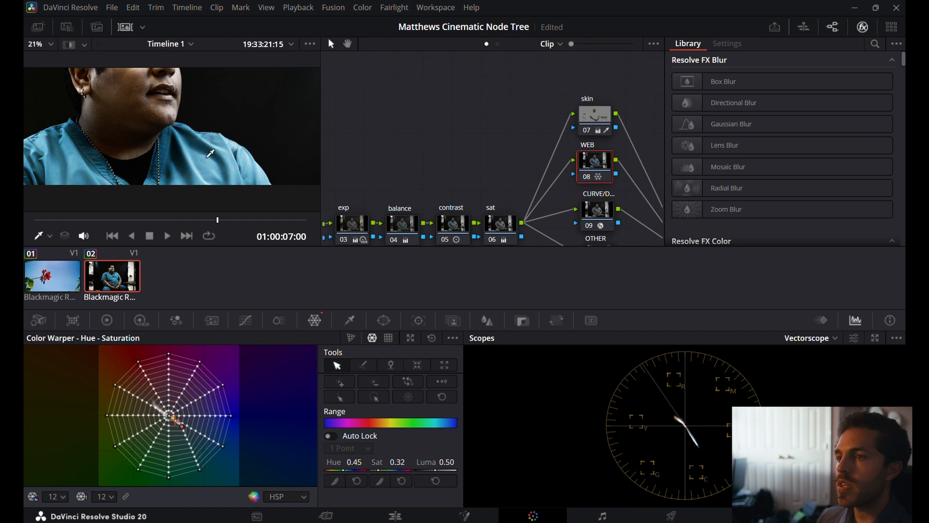
Fit the whole frame in the viewer and review the graded shirt and skin full screen.
{"action": "scroll", "coordinate": [207, 118], "scroll_direction": "down", "scroll_amount": 2}
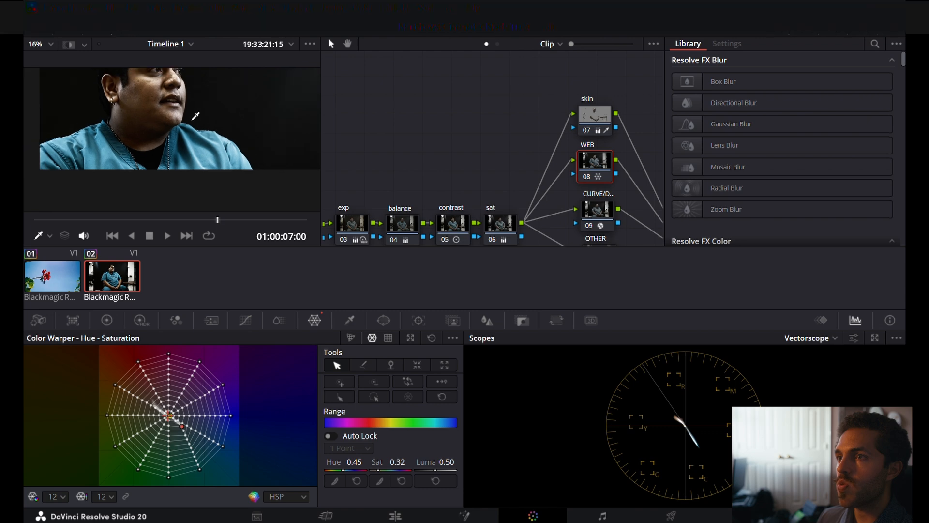
{"action": "scroll", "coordinate": [196, 116], "scroll_direction": "down", "scroll_amount": 1}
{"action": "left_click", "coordinate": [52, 44]}
{"action": "left_click", "coordinate": [55, 58]}
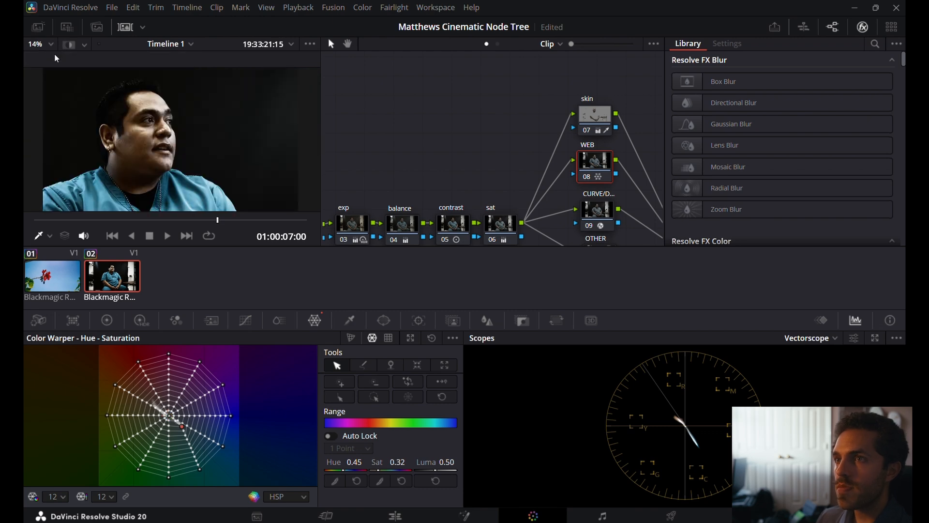
{"action": "key", "text": "ctrl+f"}
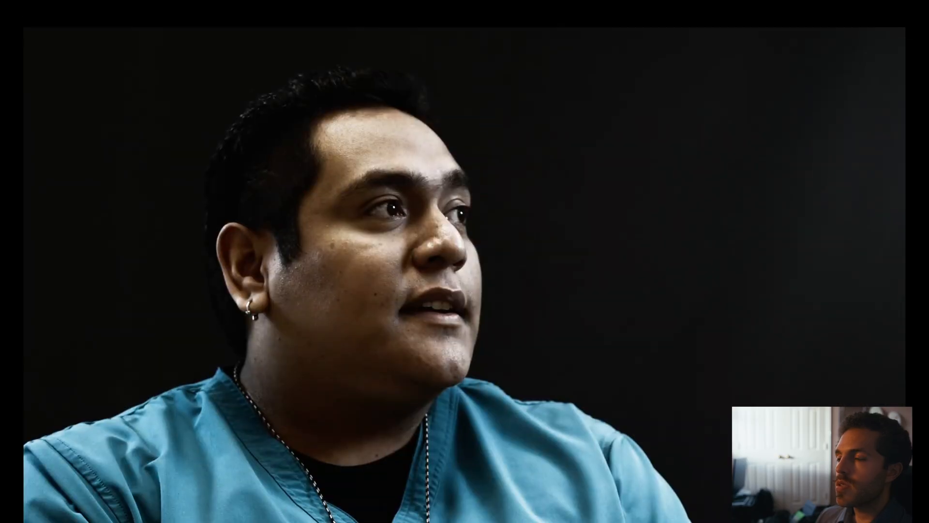
{"action": "key", "text": "Escape"}
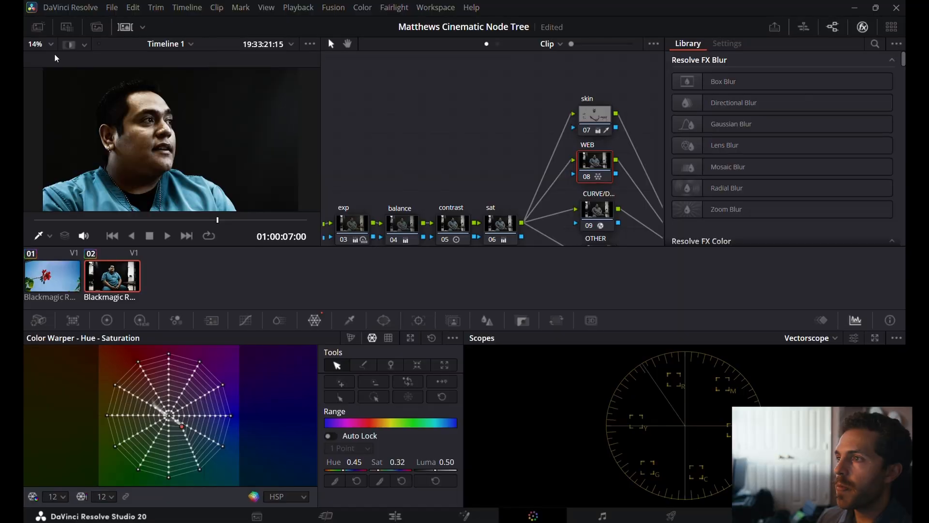
Select the adjust node after the layer mixer.
{"action": "scroll", "coordinate": [397, 139], "scroll_direction": "right", "scroll_amount": 5}
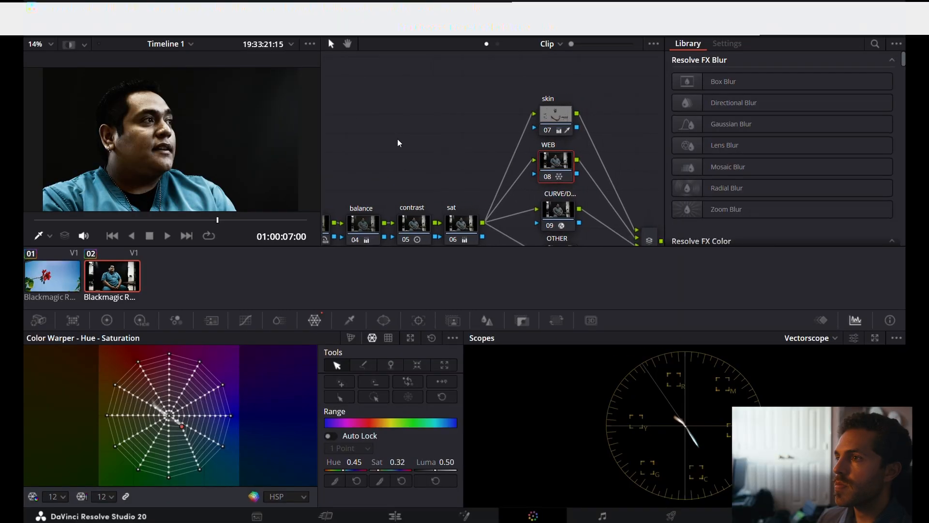
{"action": "scroll", "coordinate": [398, 141], "scroll_direction": "right", "scroll_amount": 3}
{"action": "scroll", "coordinate": [398, 141], "scroll_direction": "down", "scroll_amount": 2}
{"action": "left_click", "coordinate": [608, 208]}
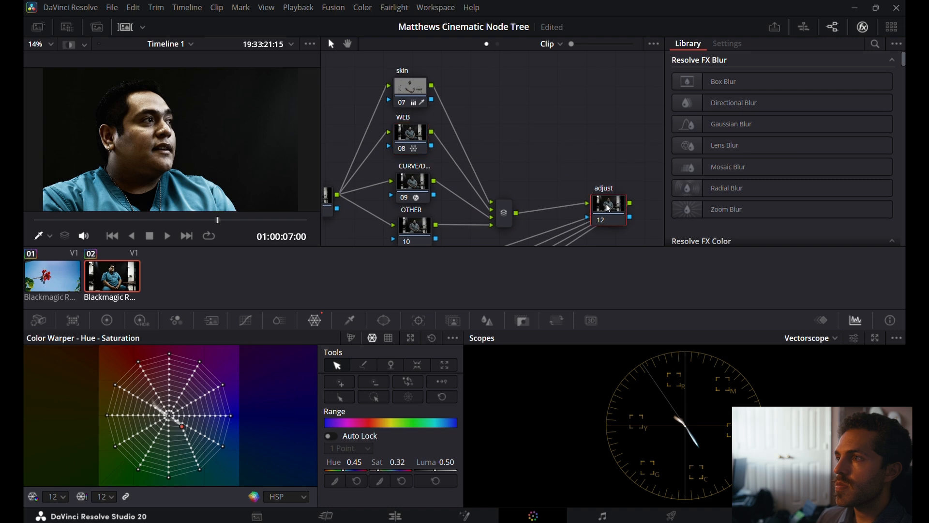
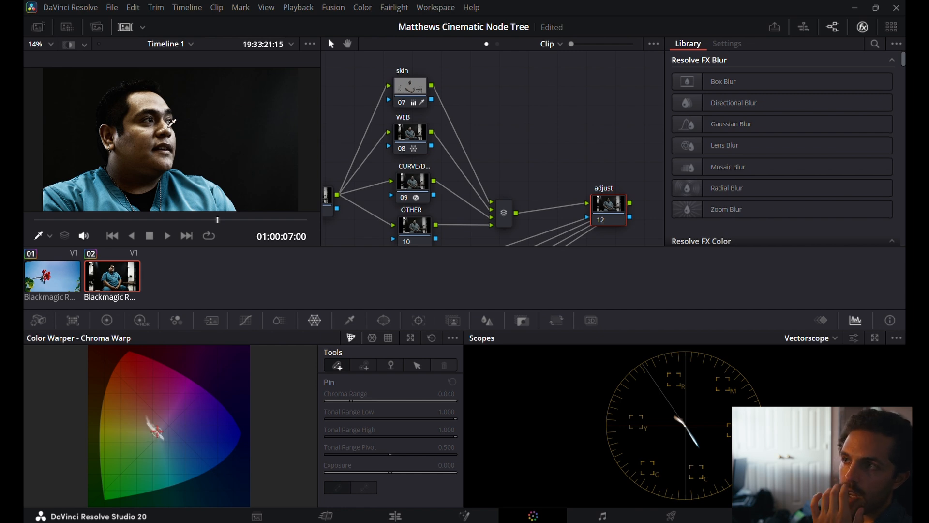
Select the PW 1 node and enable a curve power window on it.
{"action": "scroll", "coordinate": [495, 194], "scroll_direction": "down", "scroll_amount": 3}
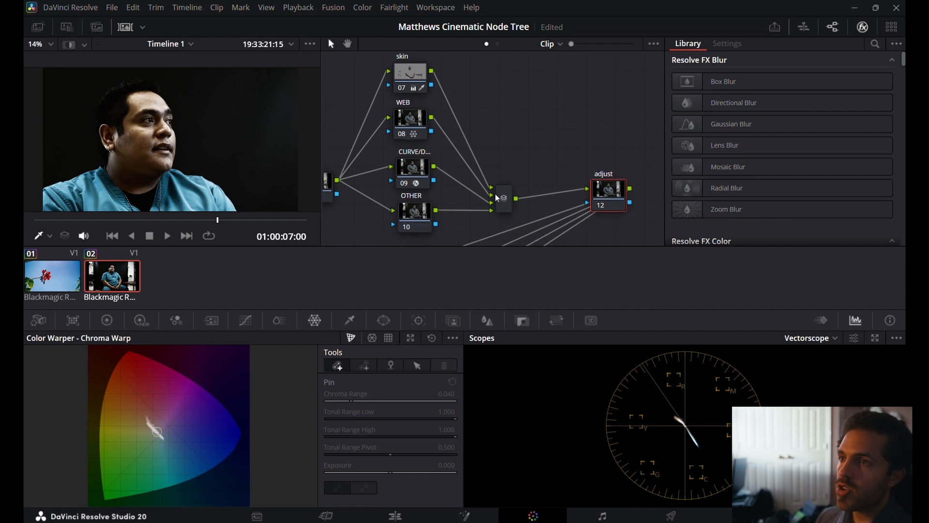
{"action": "scroll", "coordinate": [495, 193], "scroll_direction": "down", "scroll_amount": 5}
{"action": "scroll", "coordinate": [495, 194], "scroll_direction": "left", "scroll_amount": 5}
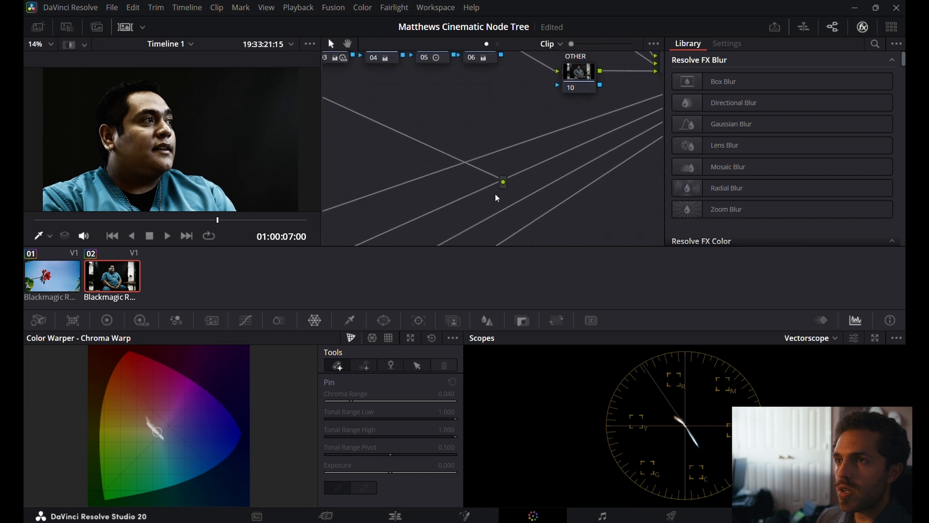
{"action": "scroll", "coordinate": [495, 194], "scroll_direction": "down", "scroll_amount": 5}
{"action": "scroll", "coordinate": [496, 194], "scroll_direction": "left", "scroll_amount": 4}
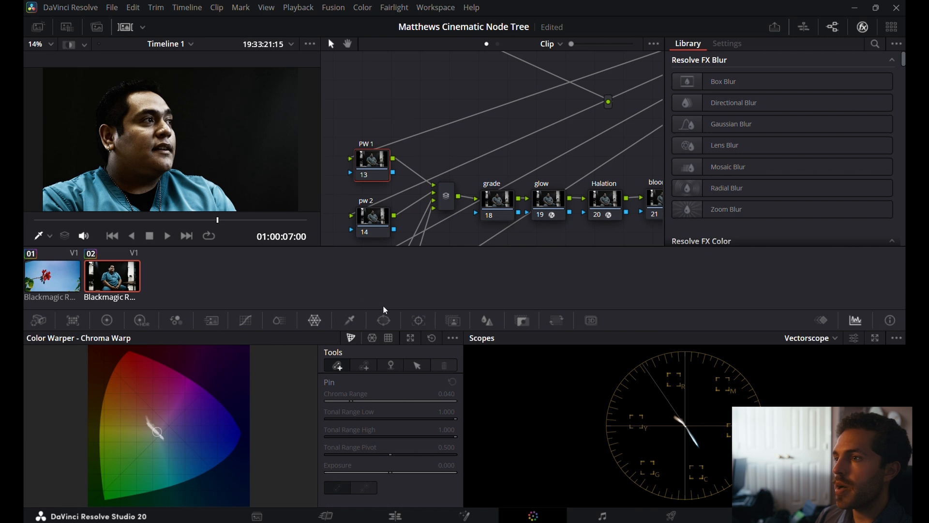
{"action": "left_click", "coordinate": [384, 320]}
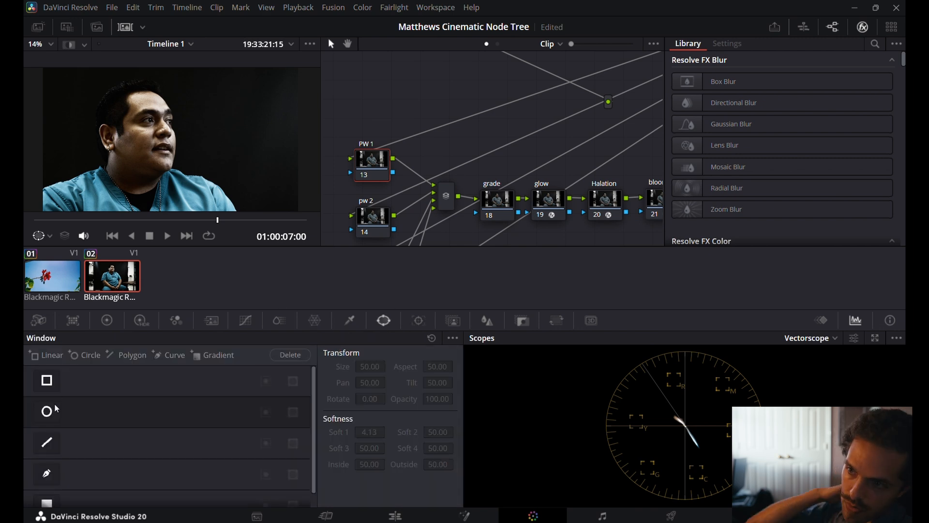
{"action": "scroll", "coordinate": [47, 484], "scroll_direction": "down", "scroll_amount": 1}
{"action": "left_click", "coordinate": [48, 463]}
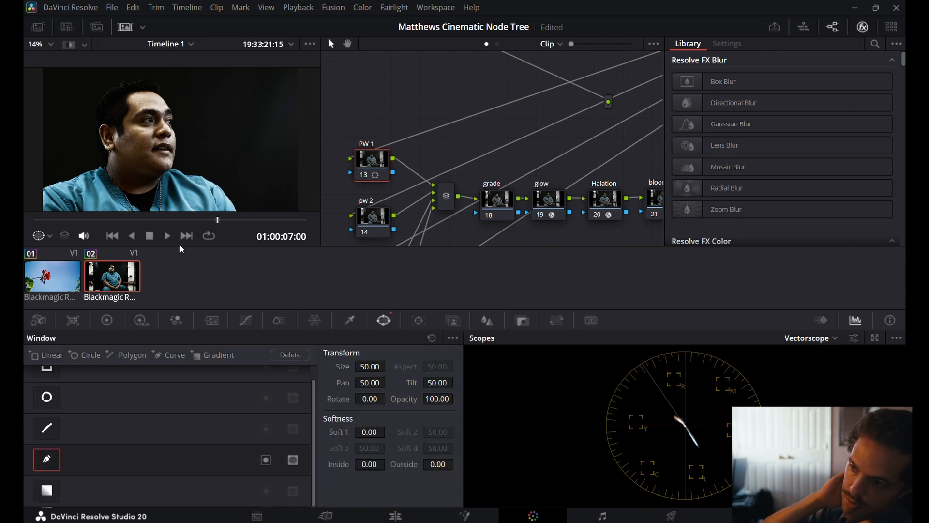
Draw a closed four-point curve window around the dark background in front of the man's face.
{"action": "scroll", "coordinate": [280, 152], "scroll_direction": "down", "scroll_amount": 3}
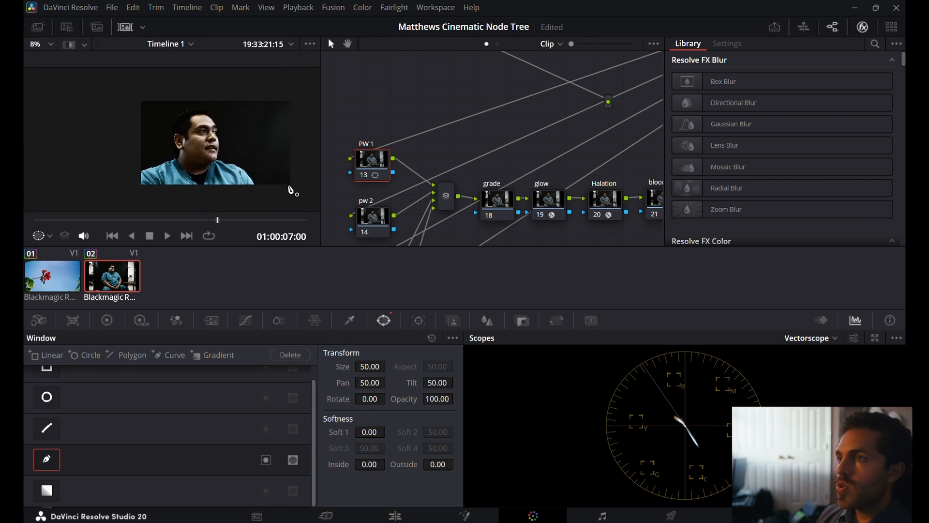
{"action": "left_click", "coordinate": [263, 182]}
{"action": "left_click", "coordinate": [256, 96]}
{"action": "left_click", "coordinate": [300, 100]}
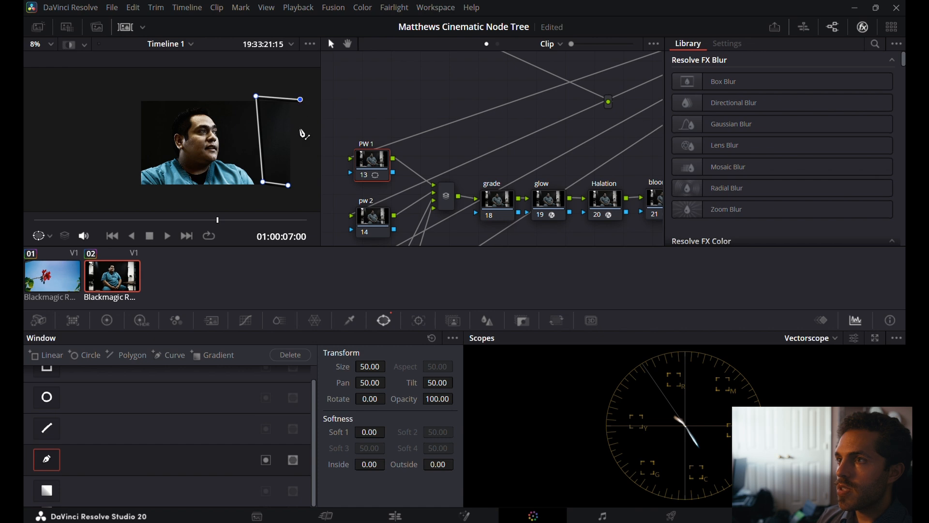
{"action": "left_click", "coordinate": [289, 187]}
{"action": "left_click_drag", "start_coordinate": [289, 187], "coordinate": [264, 192]}
Lower the master Lift on the PW 1 node to -0.03 and select the pw 2 node to check the image.
{"action": "left_click", "coordinate": [108, 320]}
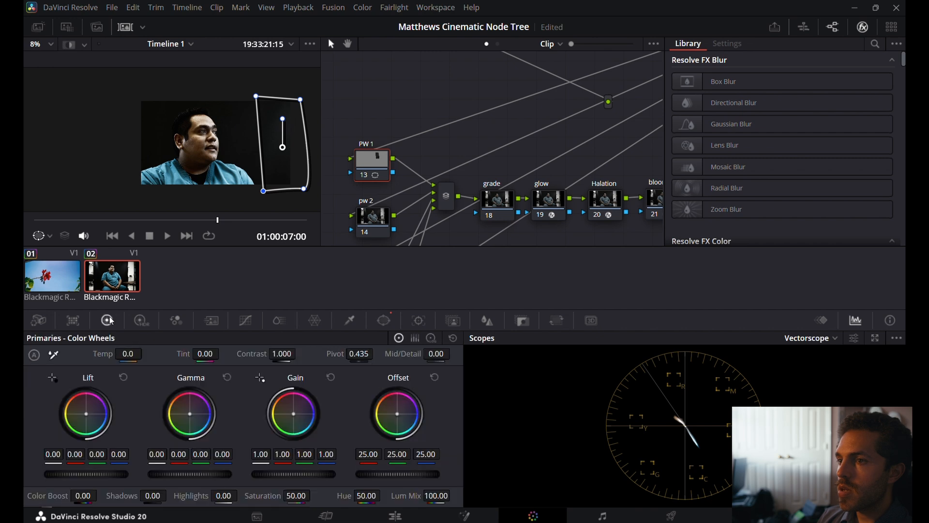
{"action": "mouse_move", "coordinate": [86, 475]}
{"action": "left_mouse_down"}
{"action": "mouse_move", "coordinate": [65, 474]}
{"action": "mouse_move", "coordinate": [73, 475]}
{"action": "left_mouse_up"}
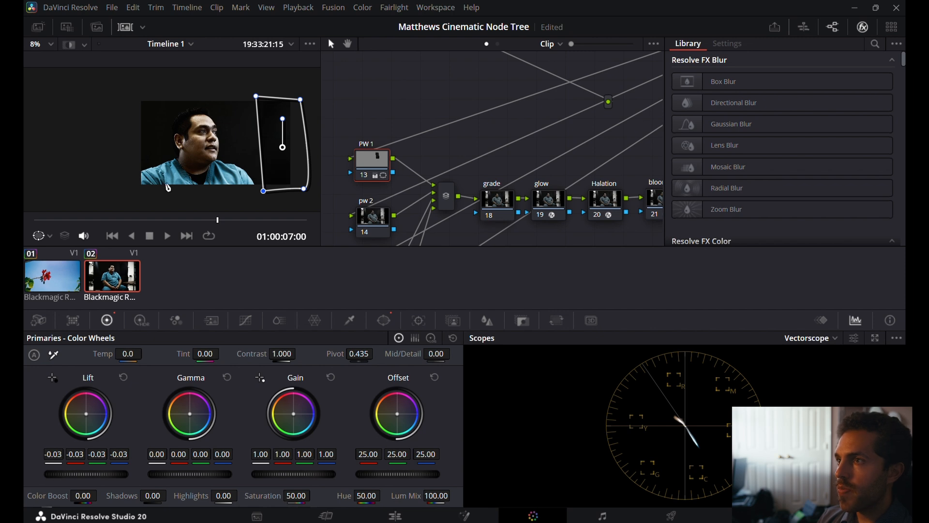
{"action": "left_click", "coordinate": [372, 222]}
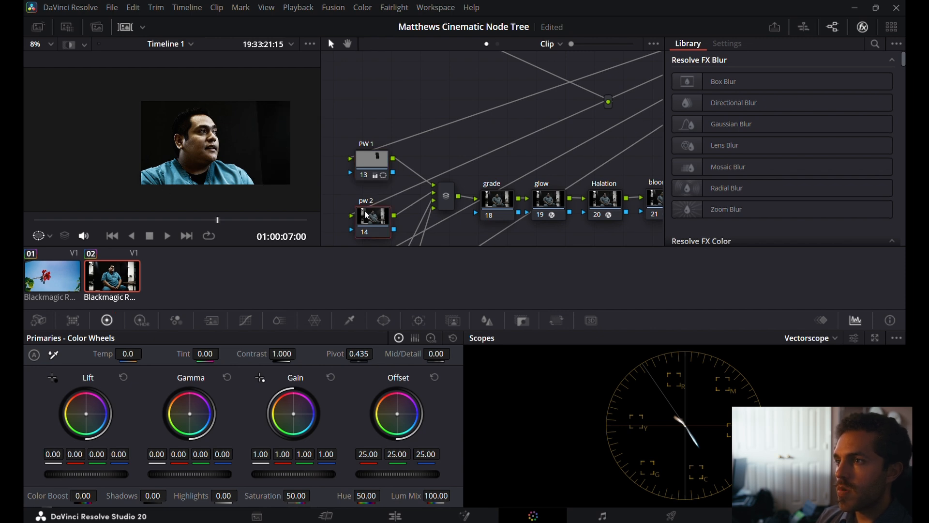
{"action": "scroll", "coordinate": [237, 122], "scroll_direction": "up", "scroll_amount": 2}
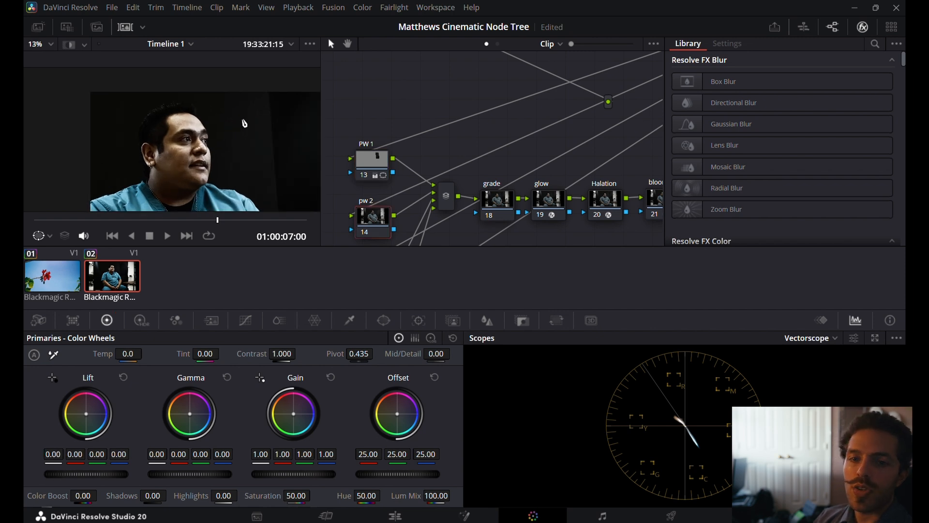
Reselect the PW 1 node and shift its curve window closer to the man.
{"action": "left_click", "coordinate": [378, 164]}
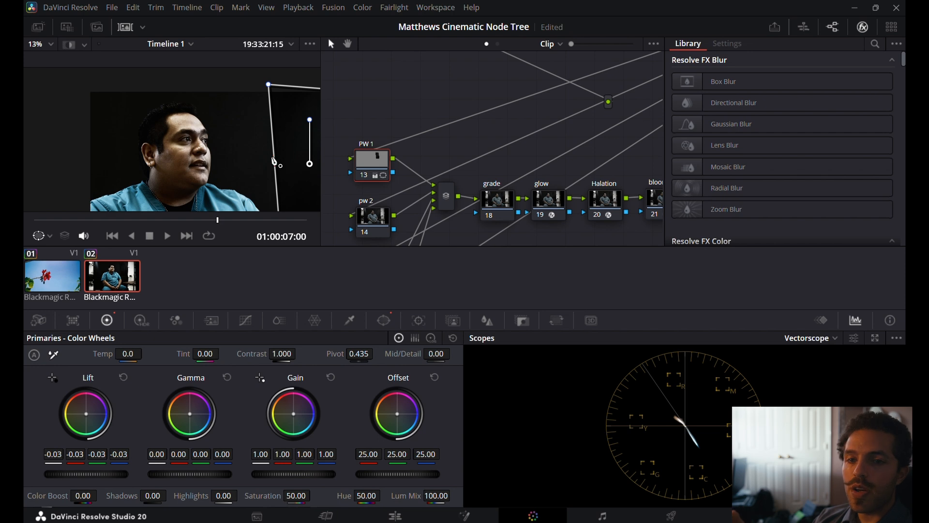
{"action": "scroll", "coordinate": [270, 77], "scroll_direction": "up", "scroll_amount": 5}
{"action": "scroll", "coordinate": [270, 77], "scroll_direction": "down", "scroll_amount": 6}
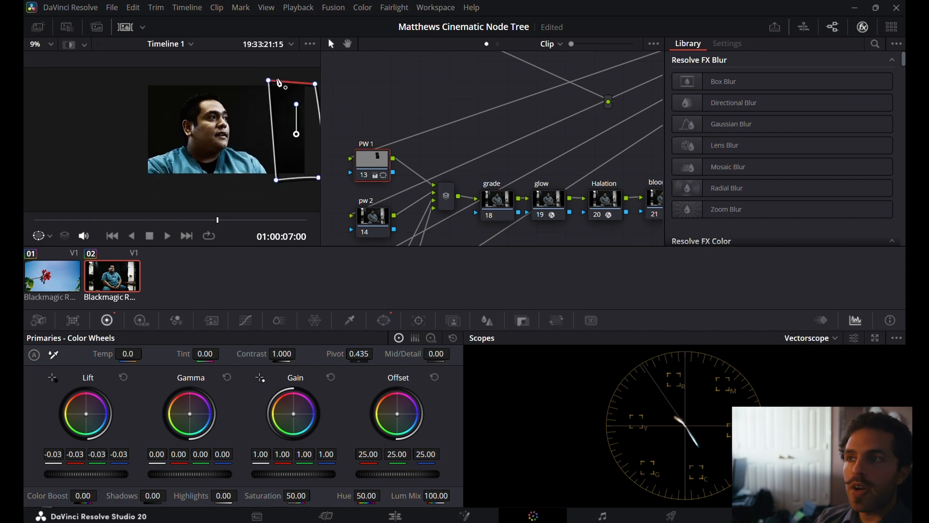
{"action": "left_click_drag", "start_coordinate": [296, 134], "coordinate": [287, 134]}
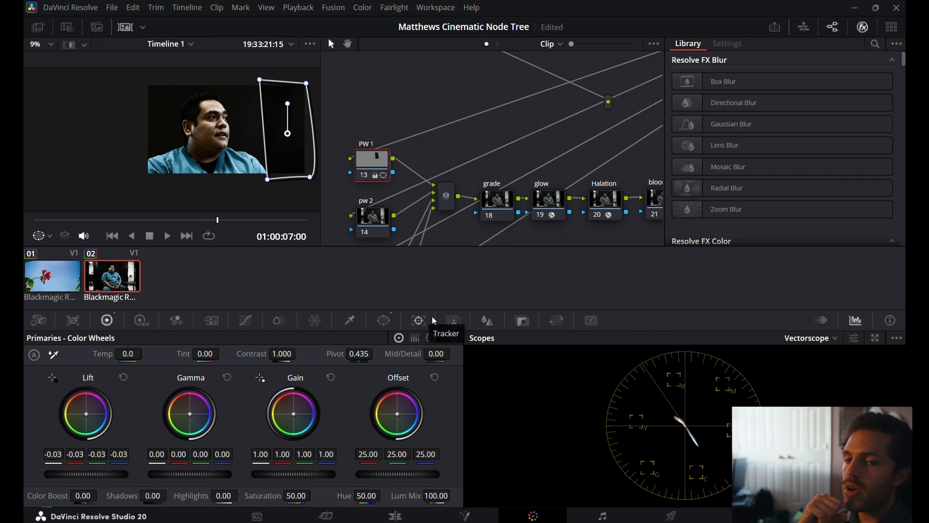
Reset the PW 1 node's window and replace it with a linear window over the background at Pan 65.41 and Tilt 55.90.
{"action": "left_click", "coordinate": [446, 318]}
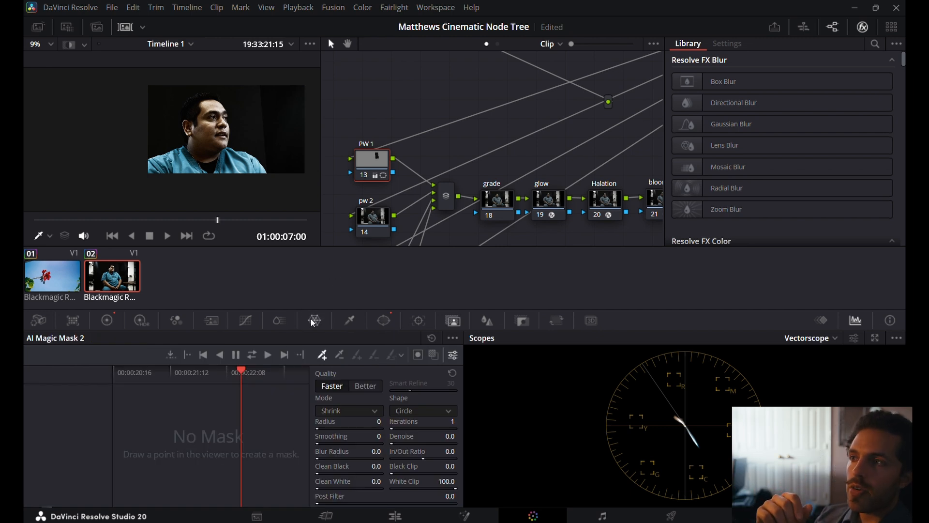
{"action": "left_click", "coordinate": [390, 320]}
{"action": "left_click", "coordinate": [431, 337]}
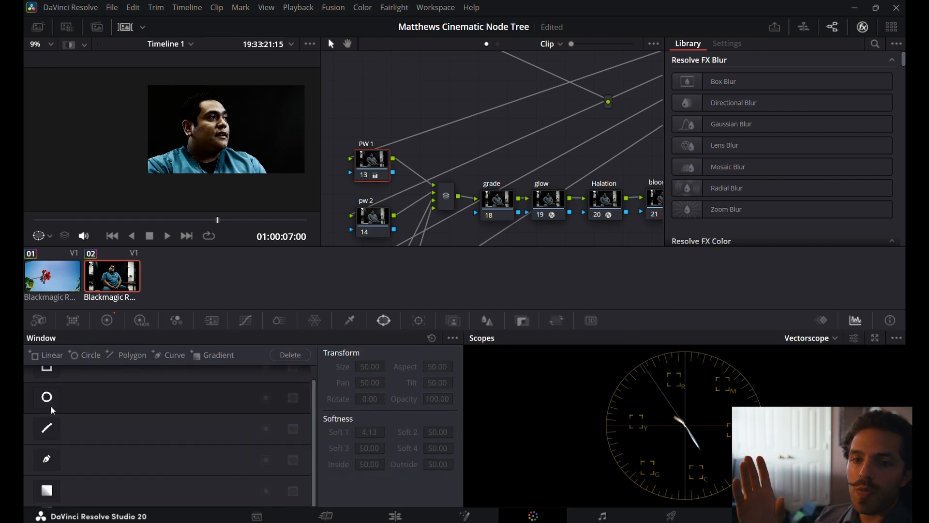
{"action": "scroll", "coordinate": [50, 387], "scroll_direction": "up", "scroll_amount": 1}
{"action": "left_click", "coordinate": [50, 382]}
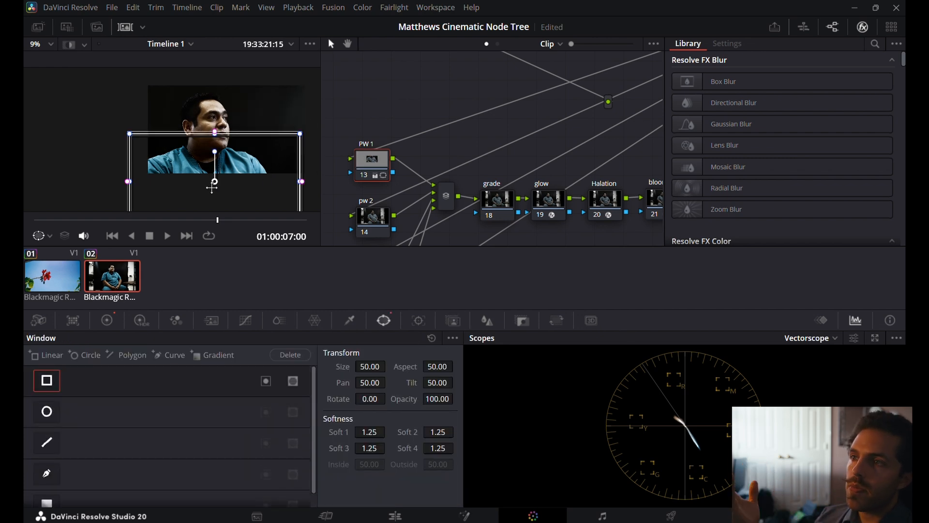
{"action": "left_click_drag", "start_coordinate": [212, 187], "coordinate": [255, 140]}
{"action": "left_click_drag", "start_coordinate": [302, 132], "coordinate": [352, 133]}
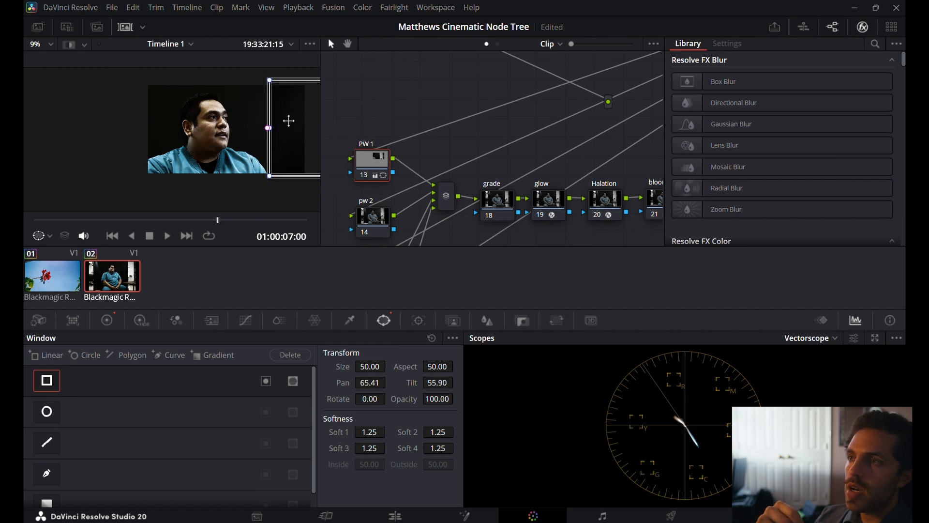
Move the PW 1 linear window to Pan 60.65 and Tilt 57.99, and set Soft 1 to 9.00.
{"action": "scroll", "coordinate": [289, 119], "scroll_direction": "up", "scroll_amount": 1}
{"action": "left_click", "coordinate": [382, 219]}
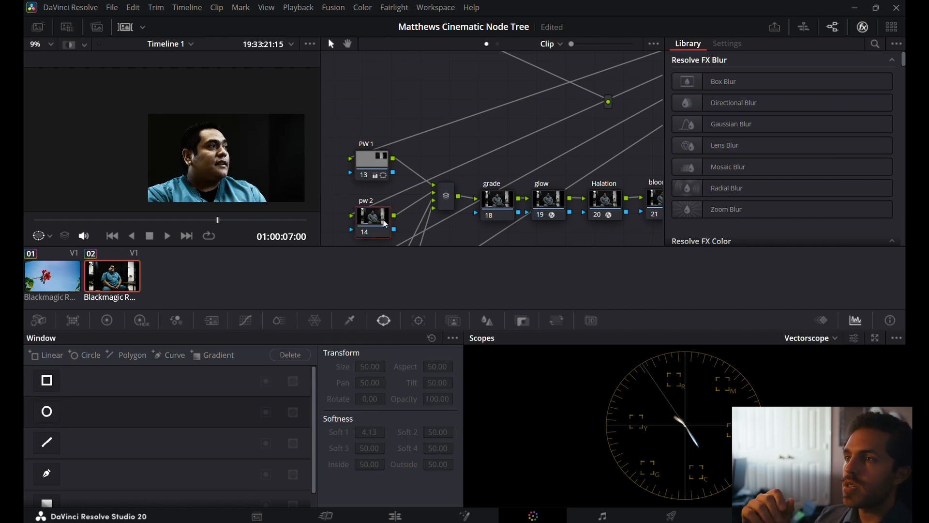
{"action": "left_click", "coordinate": [375, 166]}
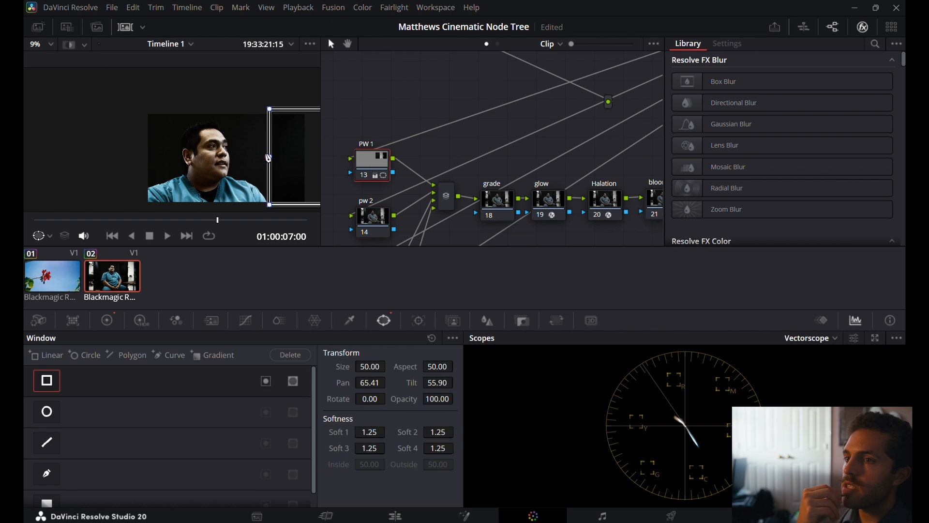
{"action": "mouse_move", "coordinate": [266, 159]}
{"action": "left_mouse_down"}
{"action": "mouse_move", "coordinate": [317, 157]}
{"action": "mouse_move", "coordinate": [268, 155]}
{"action": "mouse_move", "coordinate": [248, 140]}
{"action": "mouse_move", "coordinate": [258, 142]}
{"action": "left_mouse_up"}
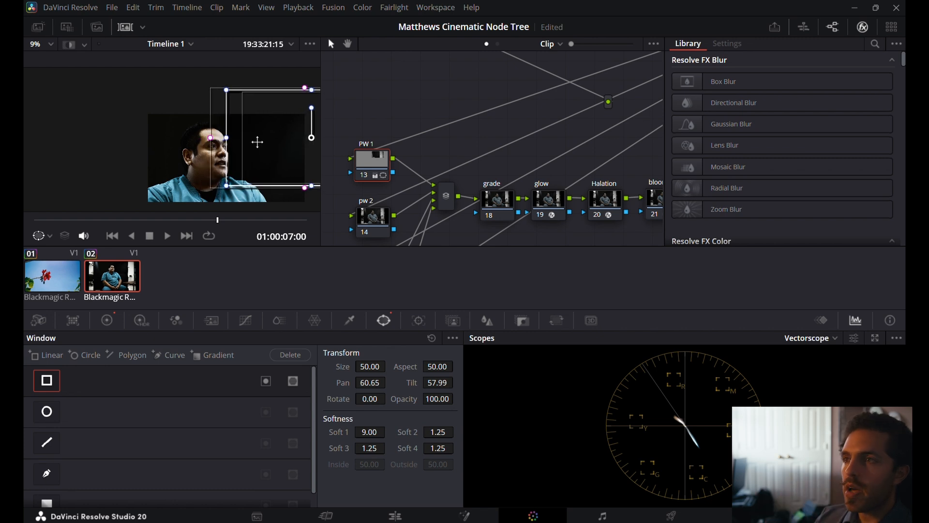
Inspect the background without the window outline, and soften the lower edge of PW 1's linear window to Soft 4 7.06.
{"action": "left_click", "coordinate": [357, 222]}
{"action": "scroll", "coordinate": [237, 138], "scroll_direction": "up", "scroll_amount": 3}
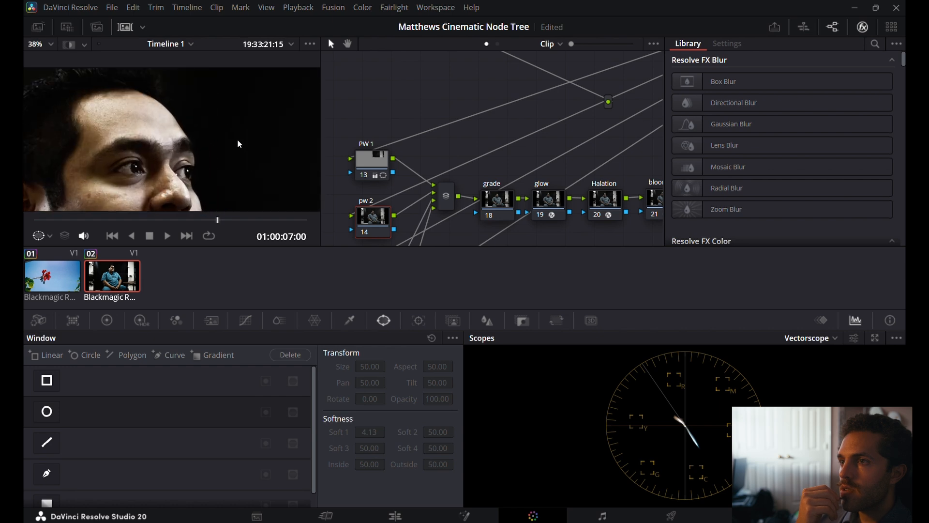
{"action": "scroll", "coordinate": [237, 139], "scroll_direction": "down", "scroll_amount": 2}
{"action": "scroll", "coordinate": [237, 141], "scroll_direction": "down", "scroll_amount": 2}
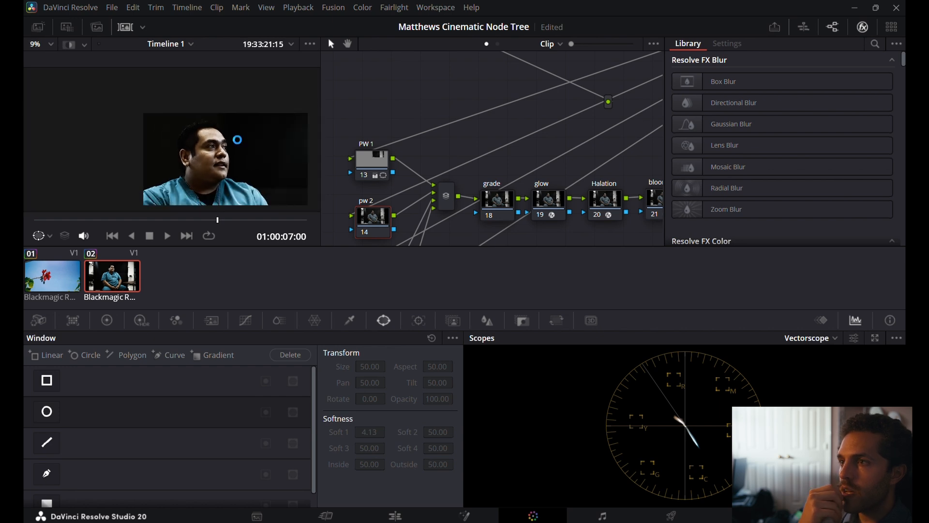
{"action": "scroll", "coordinate": [288, 143], "scroll_direction": "up", "scroll_amount": 3}
{"action": "scroll", "coordinate": [289, 141], "scroll_direction": "down", "scroll_amount": 2}
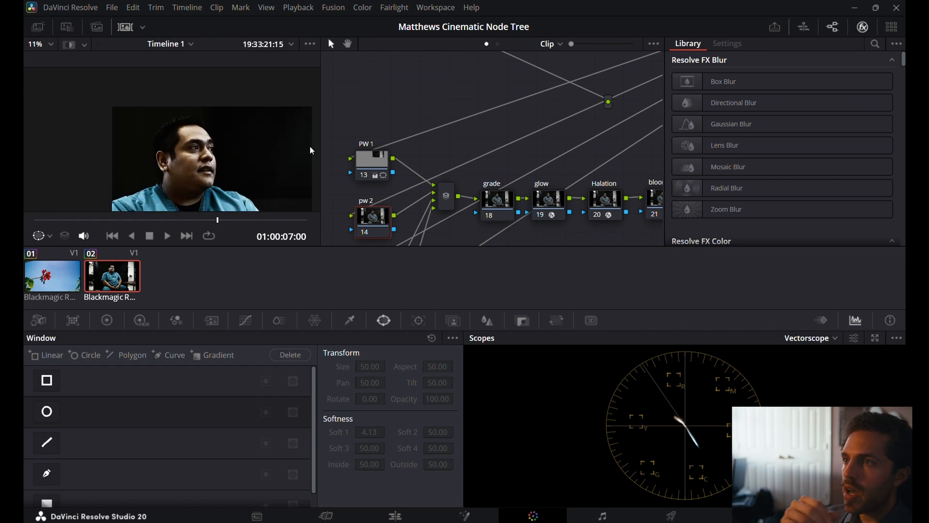
{"action": "left_click", "coordinate": [368, 167]}
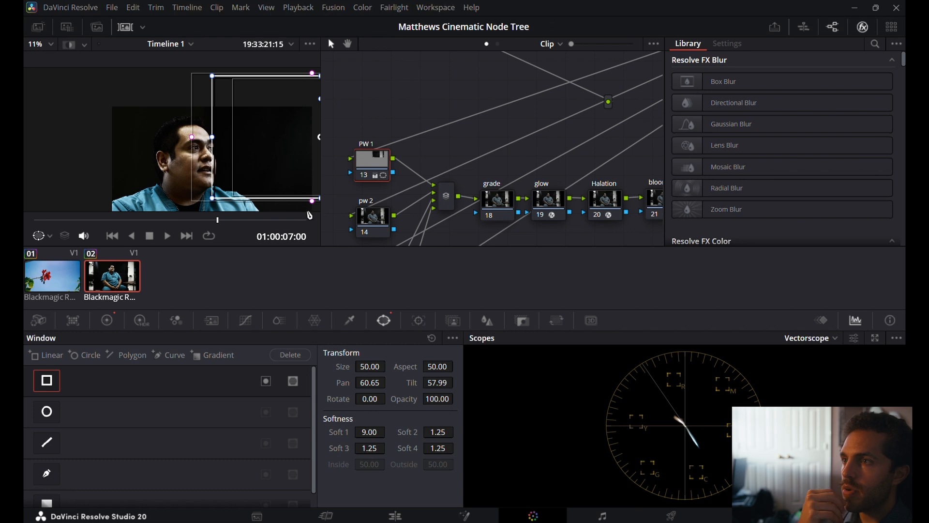
{"action": "left_click_drag", "start_coordinate": [314, 205], "coordinate": [310, 218]}
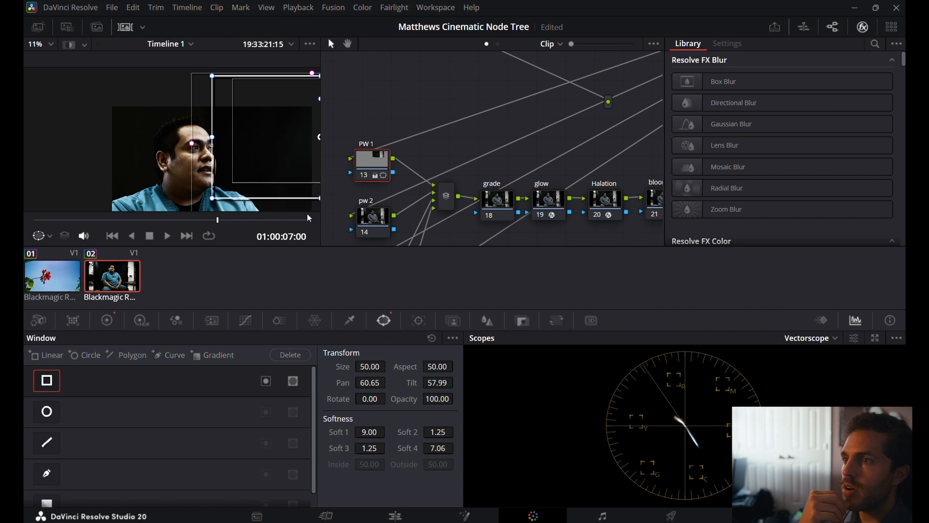
{"action": "left_click_drag", "start_coordinate": [307, 165], "coordinate": [306, 182]}
Add a circle window to the pw 2 node and shape it around the man's head at about Size 21.44 and Aspect 35.41.
{"action": "left_click", "coordinate": [382, 219]}
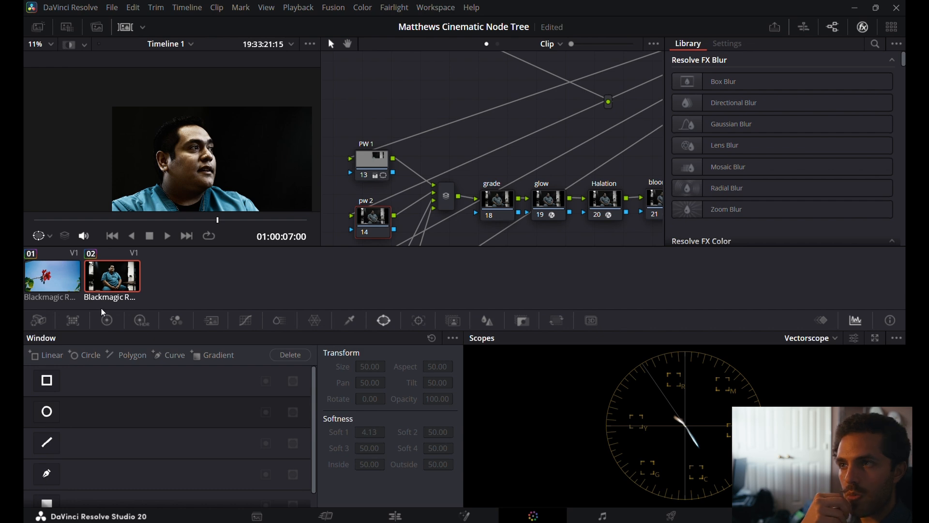
{"action": "left_click", "coordinate": [47, 412]}
{"action": "left_click_drag", "start_coordinate": [197, 182], "coordinate": [174, 107]}
{"action": "left_click_drag", "start_coordinate": [176, 73], "coordinate": [174, 105]}
{"action": "left_click_drag", "start_coordinate": [94, 157], "coordinate": [140, 155]}
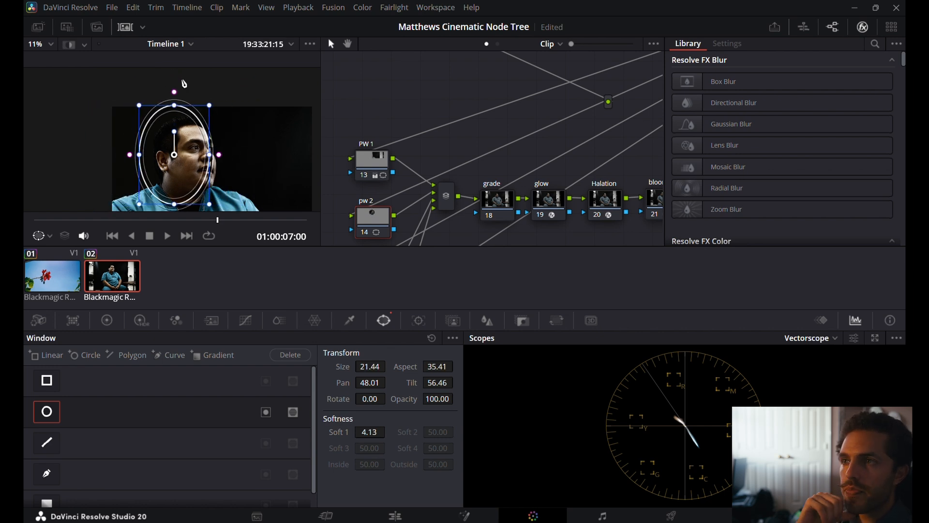
Shrink the pw 2 circle window to Size 11.56 and Aspect 57.27, and move it over the man's hair at Tilt 58.10.
{"action": "left_click_drag", "start_coordinate": [174, 104], "coordinate": [175, 122]}
{"action": "left_click_drag", "start_coordinate": [185, 158], "coordinate": [185, 143]}
{"action": "left_click_drag", "start_coordinate": [173, 109], "coordinate": [180, 138]}
{"action": "scroll", "coordinate": [180, 138], "scroll_direction": "up", "scroll_amount": 5}
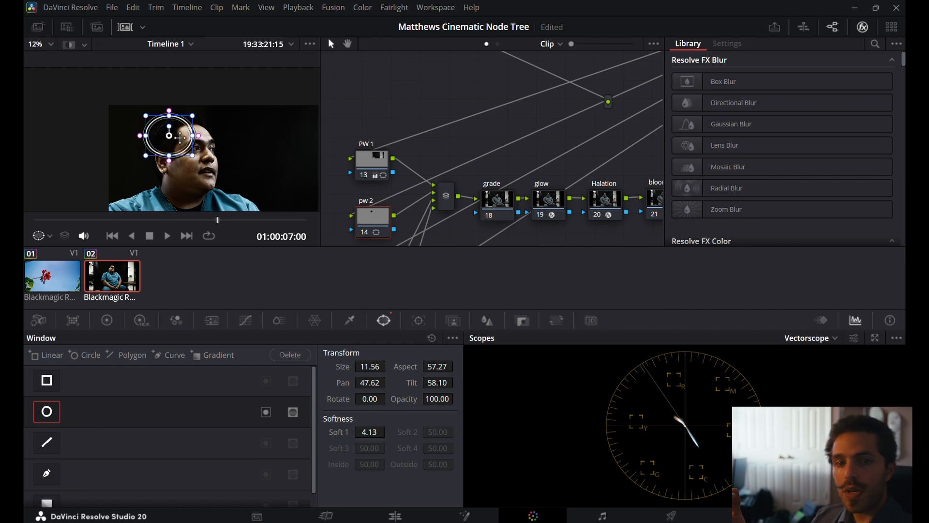
{"action": "scroll", "coordinate": [183, 131], "scroll_direction": "down", "scroll_amount": 2}
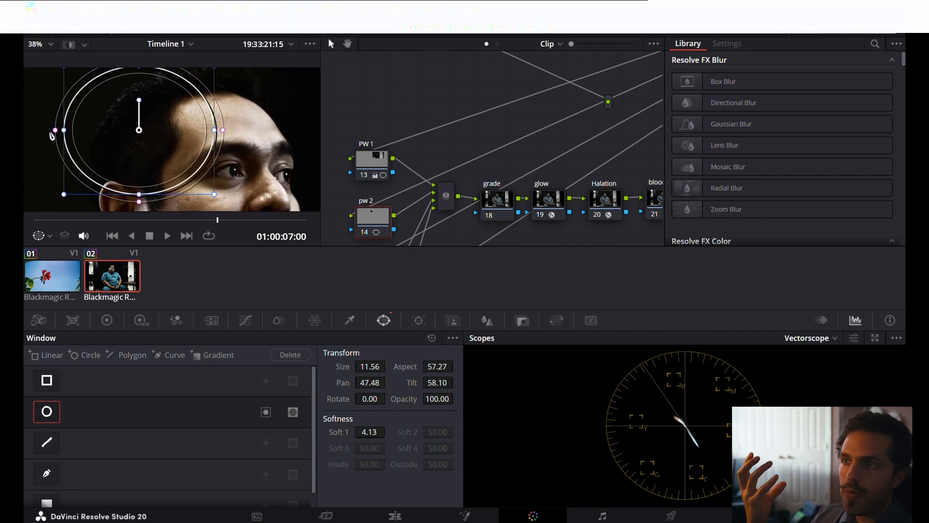
Refine the hair window to Size 9.55, Aspect 46.68, Pan 47.55 and Tilt 58.22, with Soft 1 at 8.96.
{"action": "left_click_drag", "start_coordinate": [63, 130], "coordinate": [87, 131]}
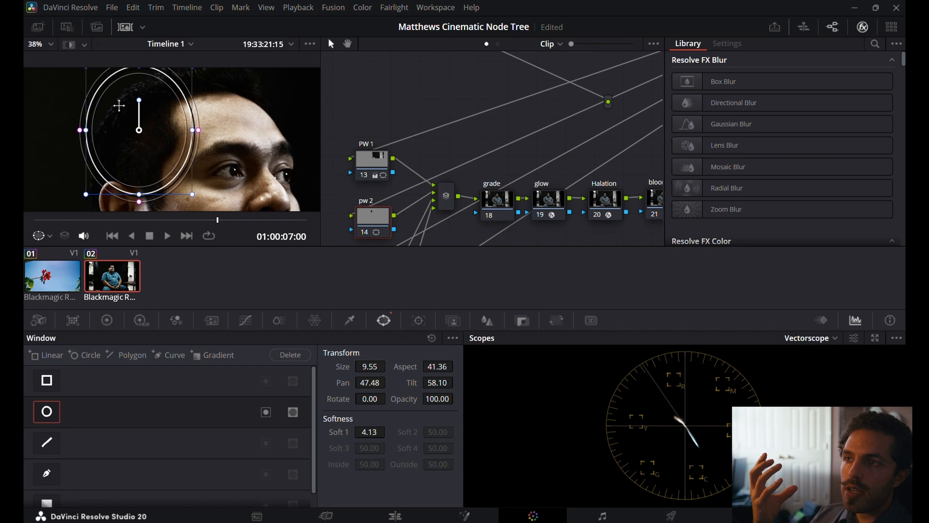
{"action": "left_click_drag", "start_coordinate": [139, 194], "coordinate": [151, 176]}
{"action": "mouse_move", "coordinate": [80, 138]}
{"action": "left_mouse_down"}
{"action": "mouse_move", "coordinate": [63, 137]}
{"action": "mouse_move", "coordinate": [71, 137]}
{"action": "left_mouse_up"}
{"action": "mouse_move", "coordinate": [149, 148]}
{"action": "left_mouse_down"}
{"action": "mouse_move", "coordinate": [148, 130]}
{"action": "mouse_move", "coordinate": [155, 139]}
{"action": "left_mouse_up"}
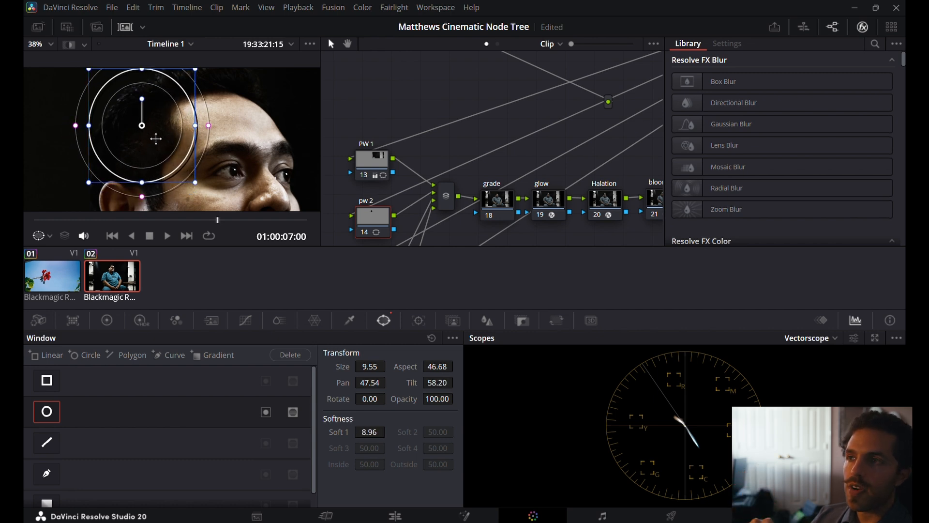
Raise the master Lift on the pw 2 node to 0.02 and rotate its circle window clockwise to follow the hair.
{"action": "left_click", "coordinate": [143, 321]}
{"action": "left_click", "coordinate": [113, 323]}
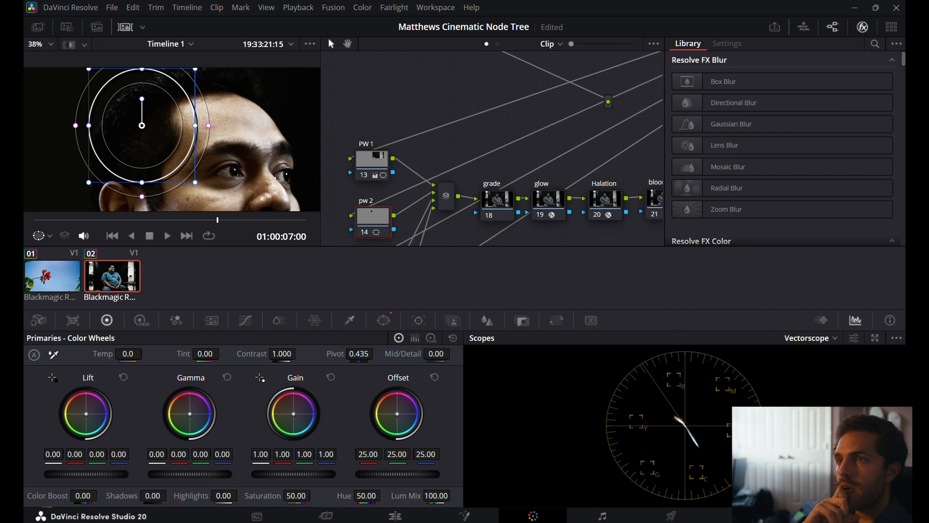
{"action": "left_click_drag", "start_coordinate": [86, 474], "coordinate": [96, 474]}
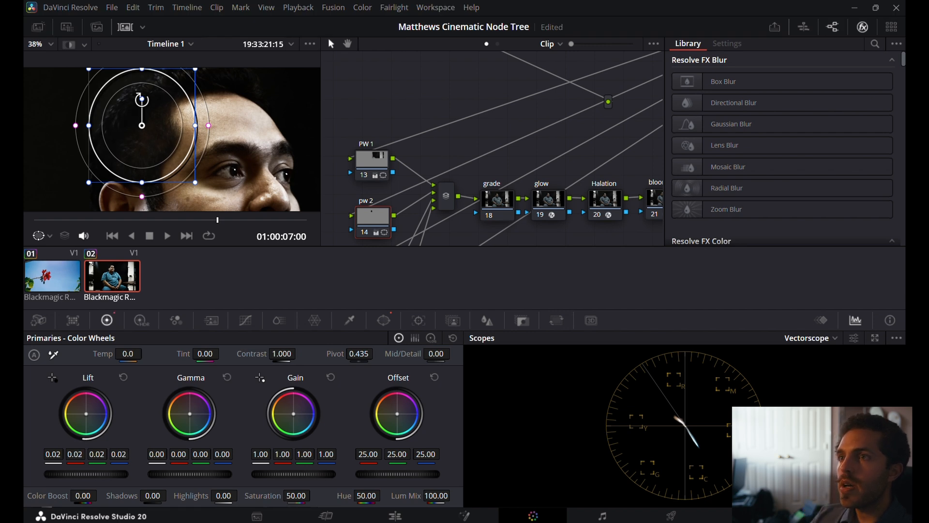
{"action": "left_click_drag", "start_coordinate": [142, 99], "coordinate": [163, 125]}
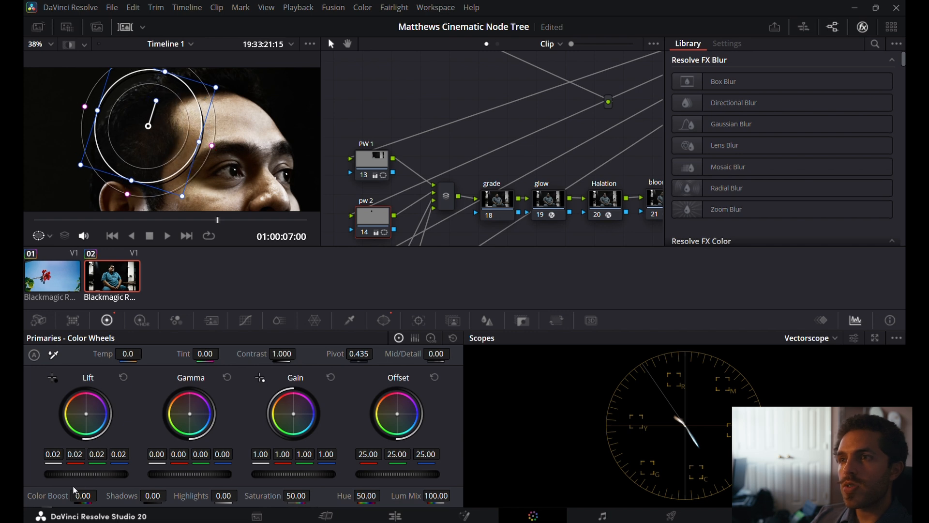
Raise the pw 2 node's master Lift to 0.03 and tighten the soft edge of the hair window.
{"action": "left_click_drag", "start_coordinate": [86, 474], "coordinate": [95, 474]}
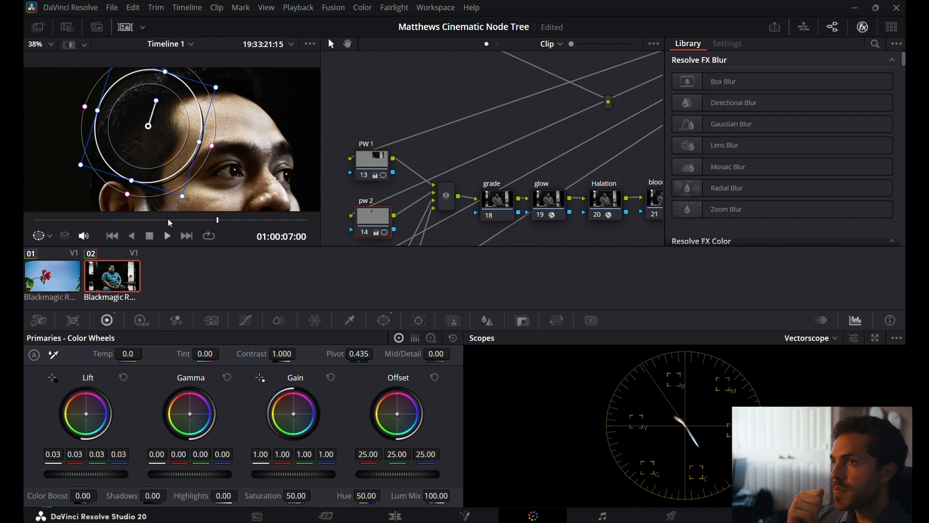
{"action": "scroll", "coordinate": [166, 141], "scroll_direction": "up", "scroll_amount": 2}
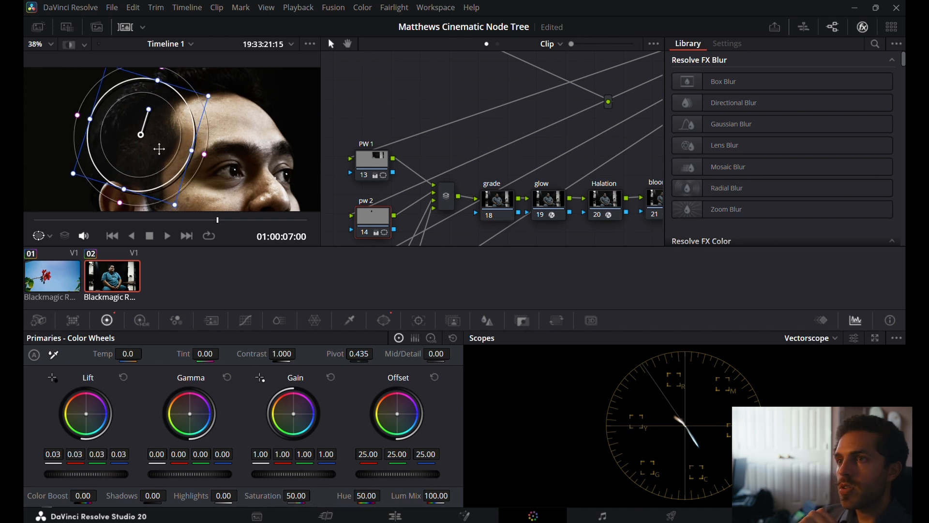
{"action": "scroll", "coordinate": [160, 145], "scroll_direction": "down", "scroll_amount": 2}
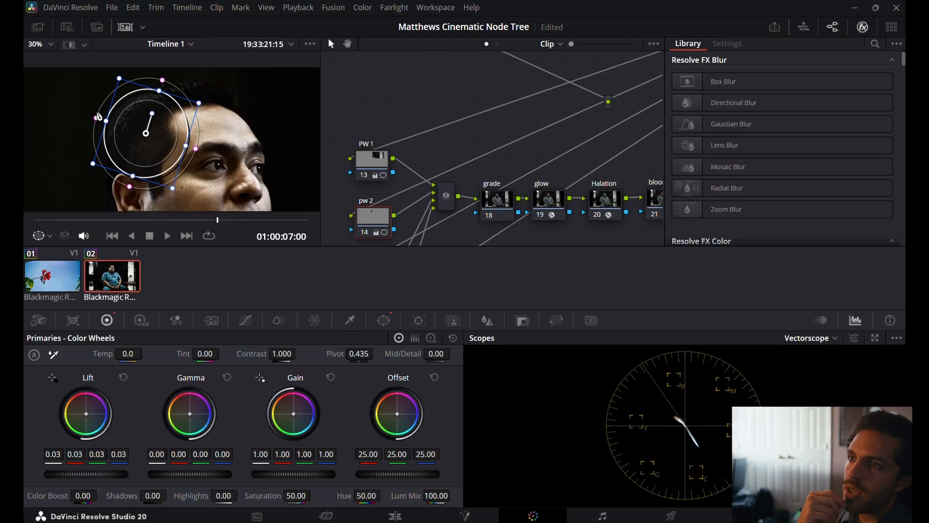
{"action": "left_click_drag", "start_coordinate": [98, 120], "coordinate": [105, 123]}
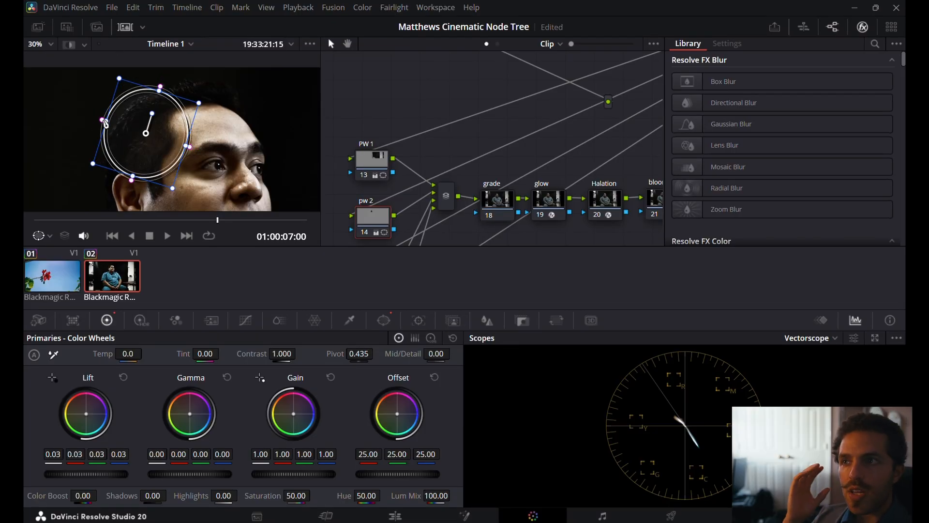
{"action": "mouse_move", "coordinate": [165, 125]}
{"action": "left_mouse_down"}
{"action": "mouse_move", "coordinate": [172, 120]}
{"action": "mouse_move", "coordinate": [163, 124]}
{"action": "left_mouse_up"}
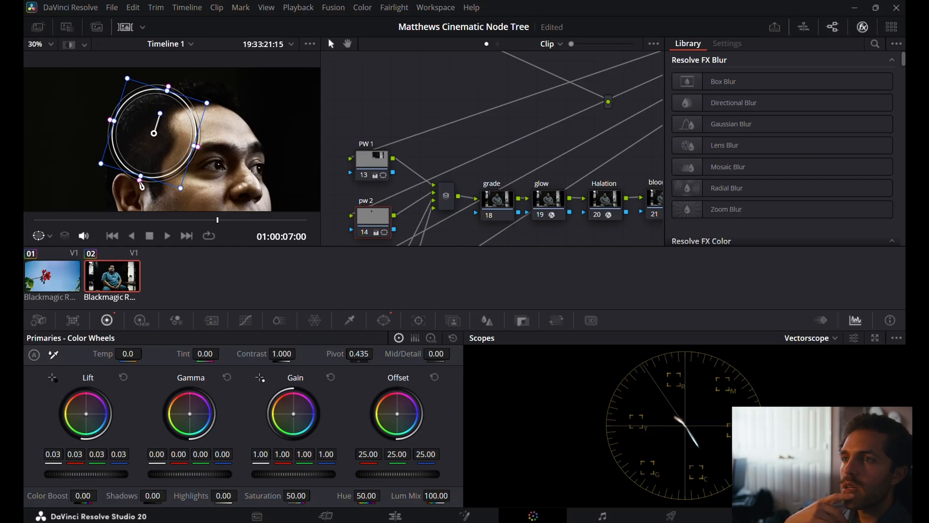
Reshape the pw 2 circle window into a narrow slanted ellipse along the back of the man's hair, and fit the whole frame in the viewer.
{"action": "left_click_drag", "start_coordinate": [139, 181], "coordinate": [138, 188]}
{"action": "left_click_drag", "start_coordinate": [169, 147], "coordinate": [159, 144]}
{"action": "left_click_drag", "start_coordinate": [159, 89], "coordinate": [155, 96]}
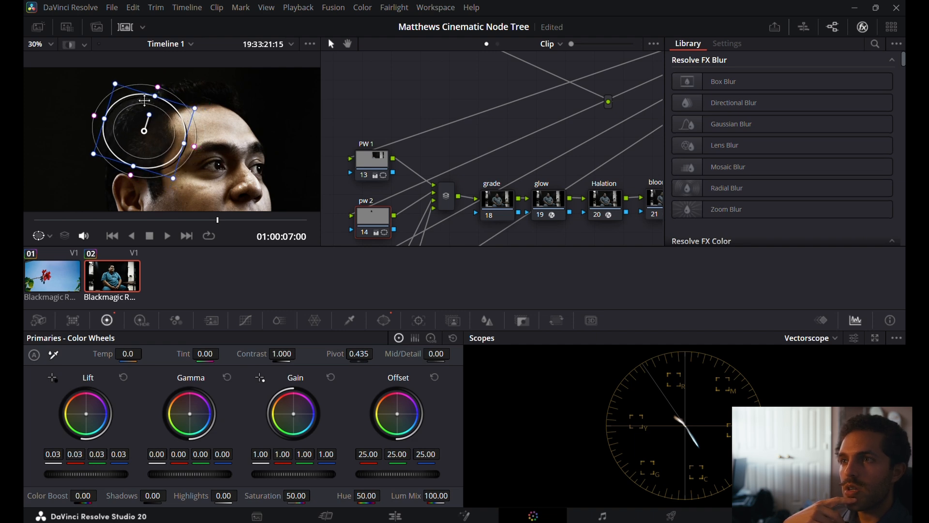
{"action": "left_click_drag", "start_coordinate": [105, 118], "coordinate": [127, 112]}
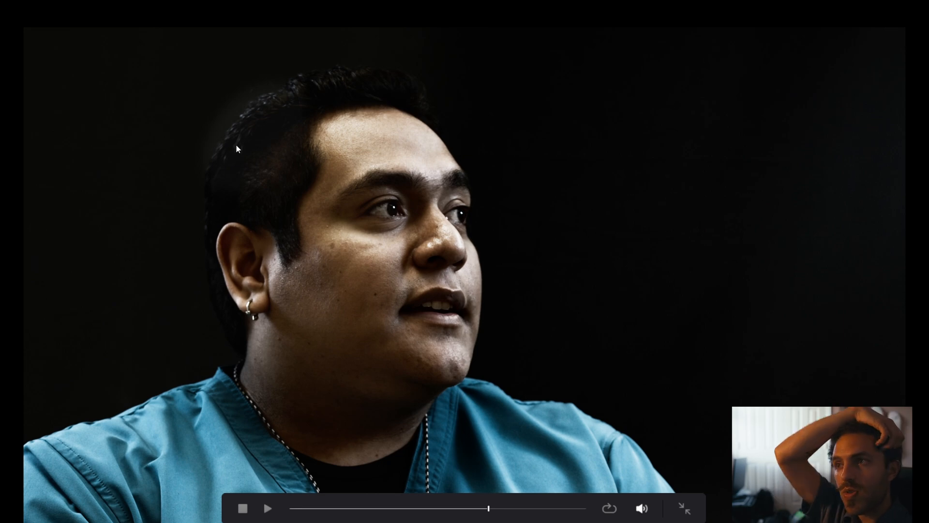
{"action": "key", "text": "Escape"}
{"action": "left_click_drag", "start_coordinate": [160, 98], "coordinate": [166, 119]}
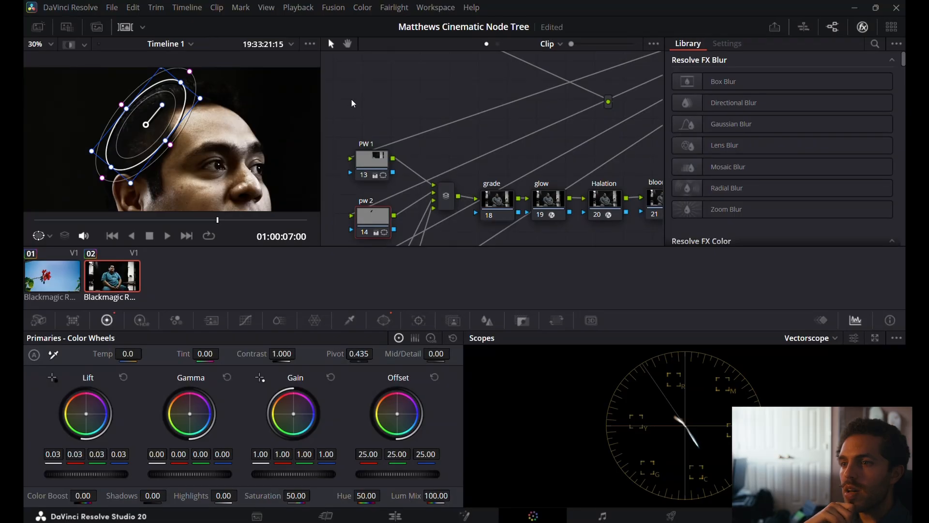
{"action": "scroll", "coordinate": [361, 130], "scroll_direction": "down", "scroll_amount": 1}
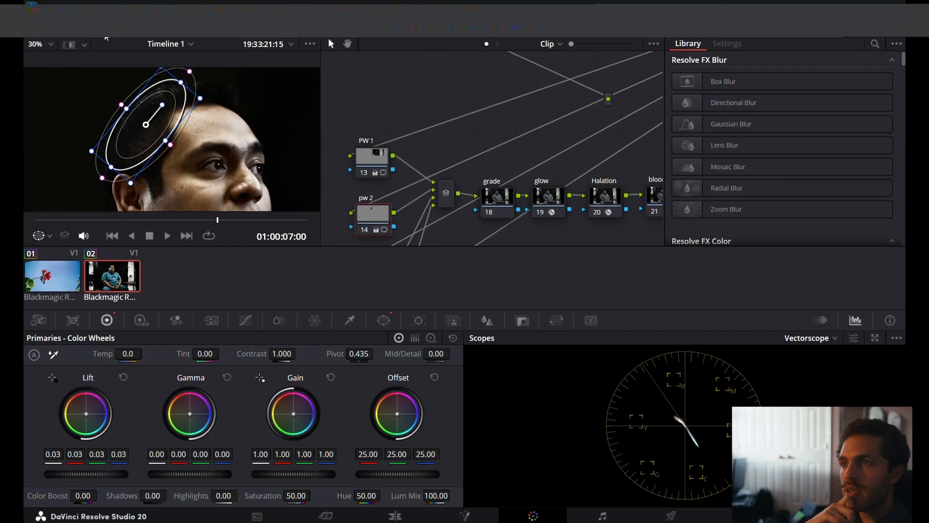
{"action": "left_click", "coordinate": [50, 45]}
{"action": "left_click", "coordinate": [64, 64]}
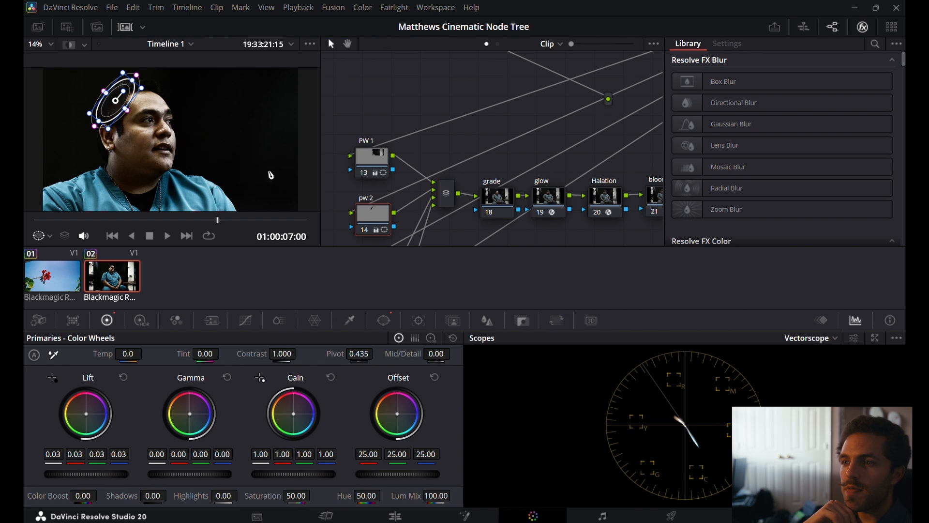
On the grade node, set the blue Lift to 0.02 and the red Gain to 1.04.
{"action": "scroll", "coordinate": [377, 197], "scroll_direction": "down", "scroll_amount": 1}
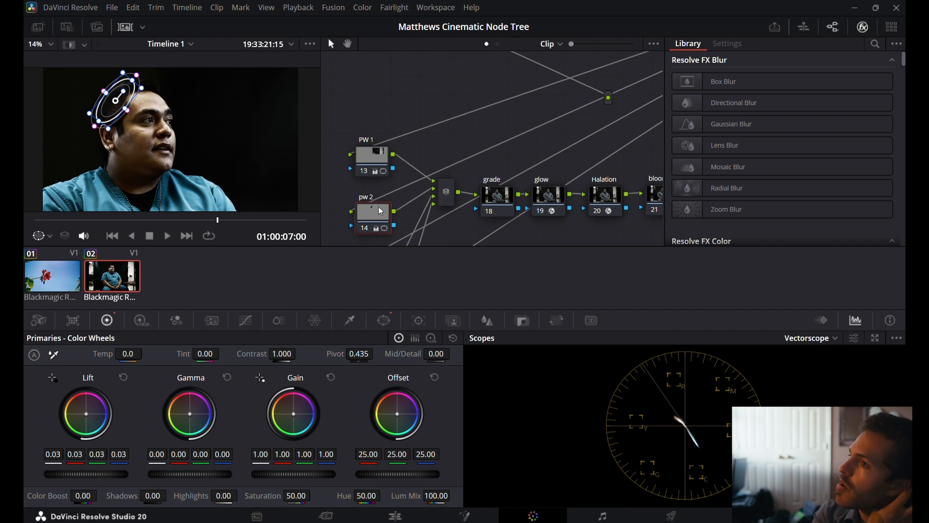
{"action": "left_click", "coordinate": [488, 196]}
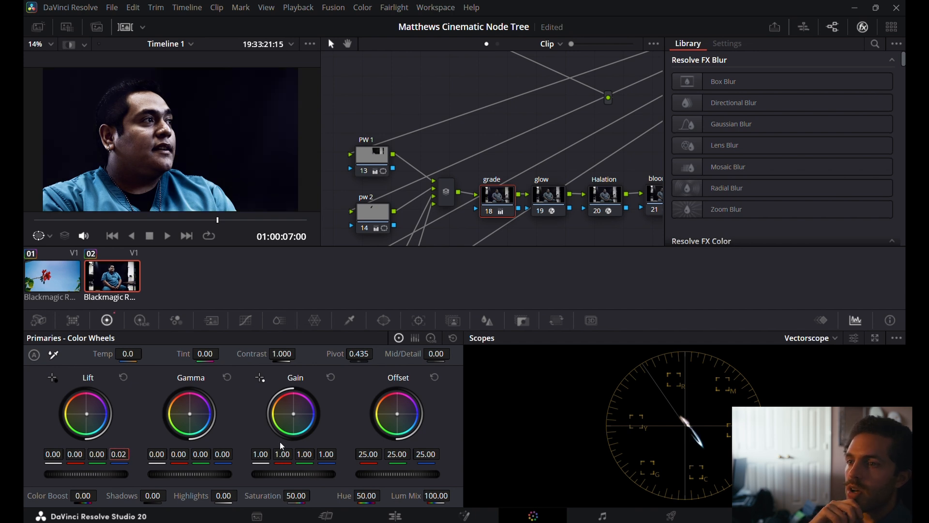
{"action": "type", "text": "1."}
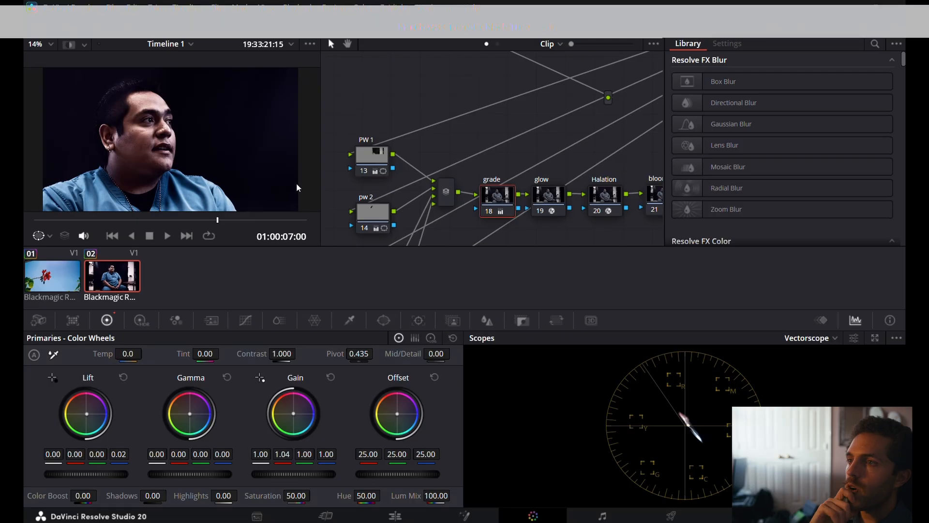
Compare the image with the grade node switched on and off.
{"action": "key", "text": "ctrl+d"}
{"action": "key", "text": "ctrl+d"}
{"action": "key", "text": "ctrl+d"}
{"action": "key", "text": "ctrl+d"}
{"action": "key", "text": "ctrl+d"}
{"action": "key", "text": "ctrl+d"}
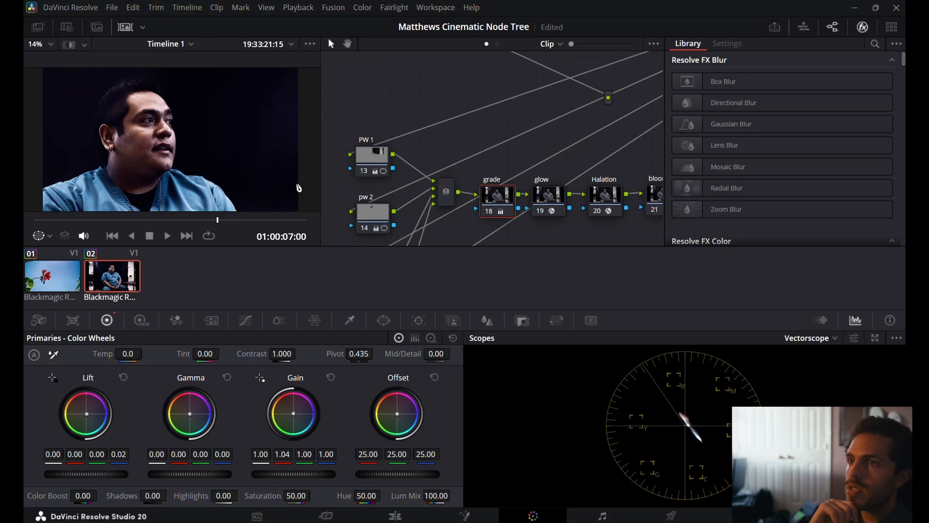
{"action": "key", "text": "ctrl+d"}
{"action": "key", "text": "ctrl+d"}
{"action": "key", "text": "ctrl+d"}
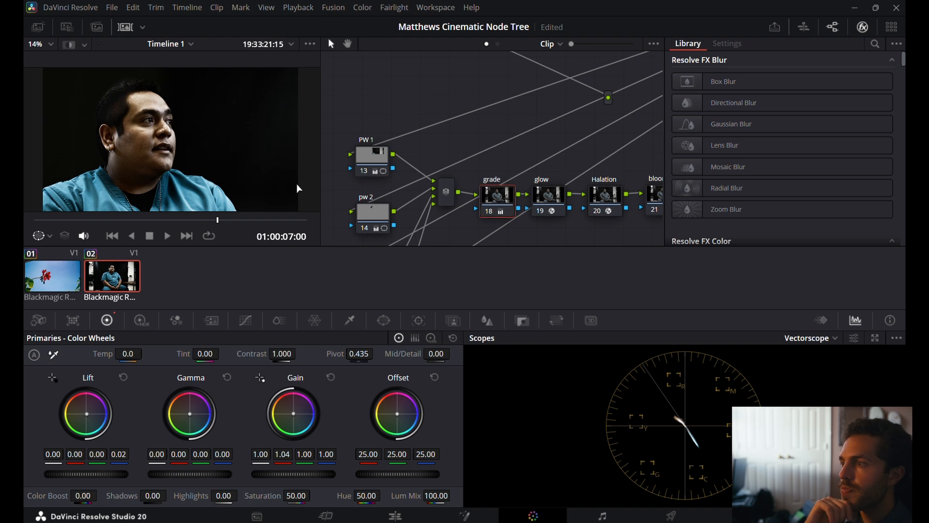
Re-enable the grade node and set its Tint to -10.00.
{"action": "key", "text": "ctrl+d"}
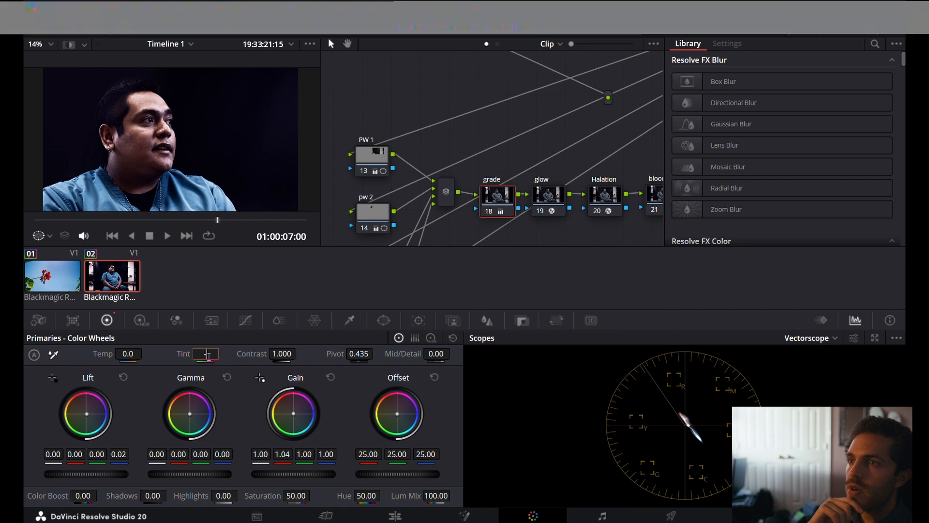
{"action": "key", "text": "Return"}
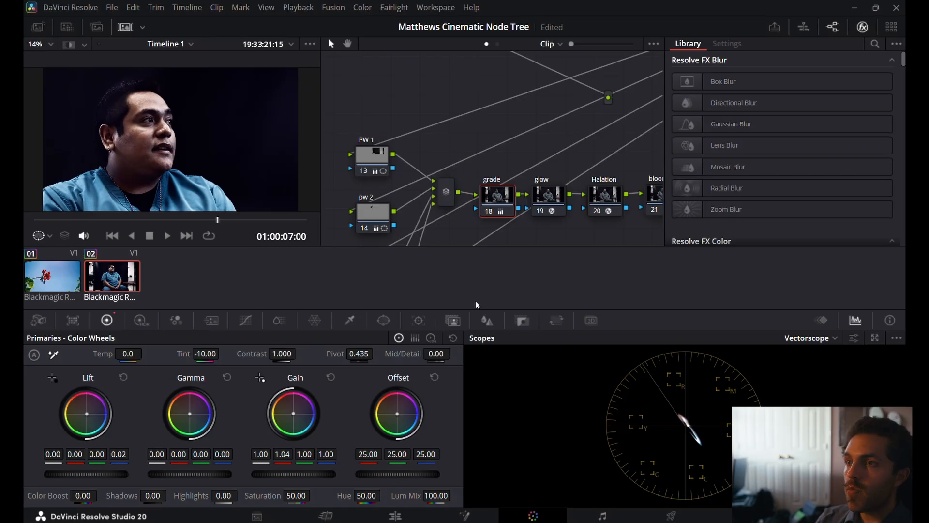
Enable the Glow effect on the glow node and set its Shine Threshold to 0.411.
{"action": "left_click", "coordinate": [540, 203]}
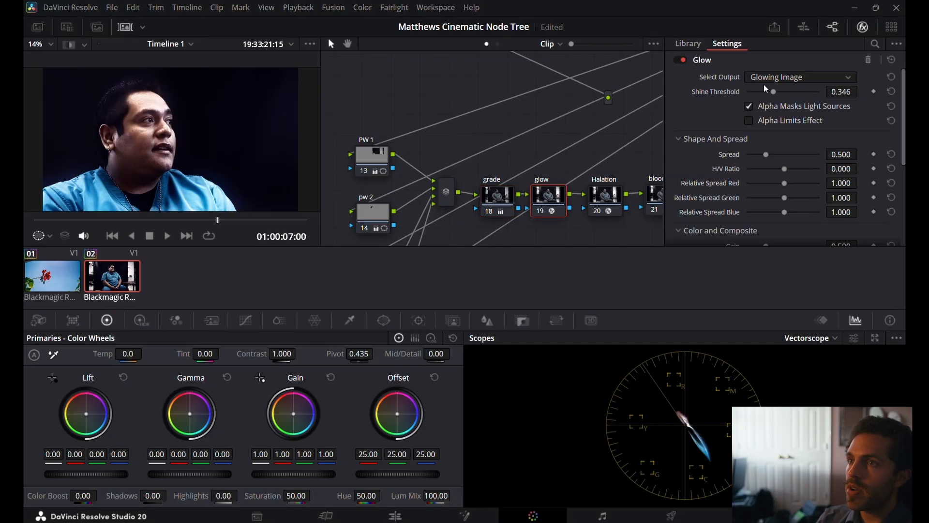
{"action": "mouse_move", "coordinate": [772, 91]}
{"action": "left_mouse_down"}
{"action": "mouse_move", "coordinate": [762, 91]}
{"action": "mouse_move", "coordinate": [802, 91]}
{"action": "mouse_move", "coordinate": [768, 97]}
{"action": "mouse_move", "coordinate": [777, 96]}
{"action": "left_mouse_up"}
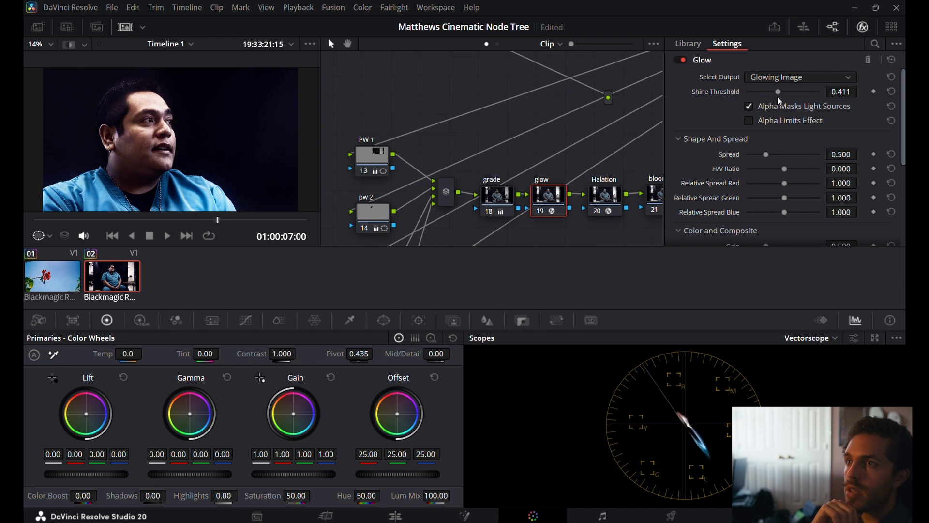
Enable the Halation effect on its node, with an isolation Threshold of 0.302 and a dye layer Saturation of 0.500.
{"action": "left_click", "coordinate": [608, 199]}
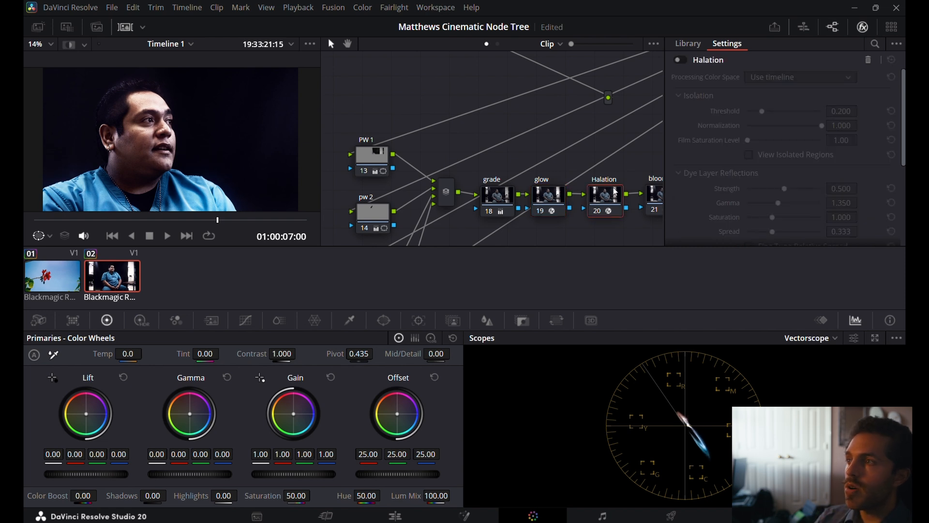
{"action": "left_click", "coordinate": [680, 60]}
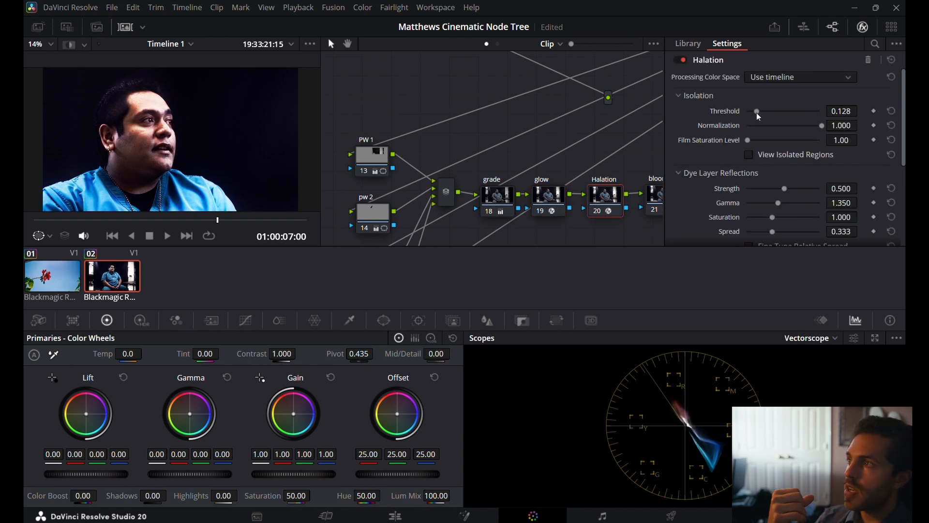
{"action": "mouse_move", "coordinate": [756, 112]}
{"action": "left_mouse_down"}
{"action": "mouse_move", "coordinate": [780, 115]}
{"action": "mouse_move", "coordinate": [750, 118]}
{"action": "mouse_move", "coordinate": [770, 118]}
{"action": "left_mouse_up"}
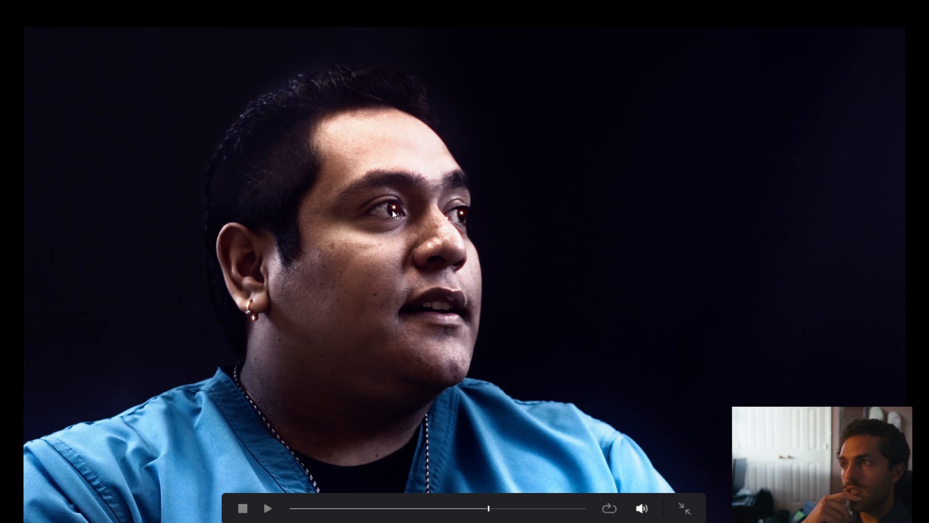
{"action": "key", "text": "Escape"}
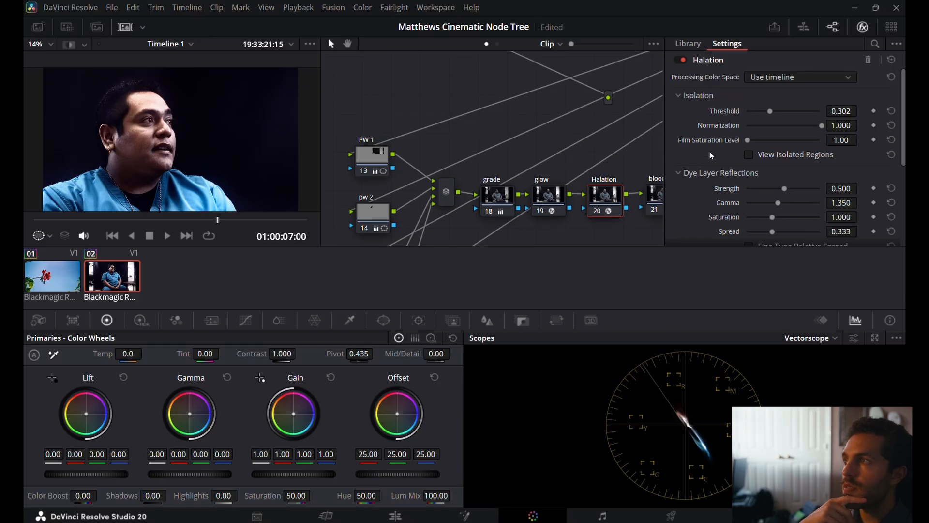
{"action": "scroll", "coordinate": [711, 155], "scroll_direction": "down", "scroll_amount": 1}
{"action": "left_click_drag", "start_coordinate": [773, 190], "coordinate": [733, 194]}
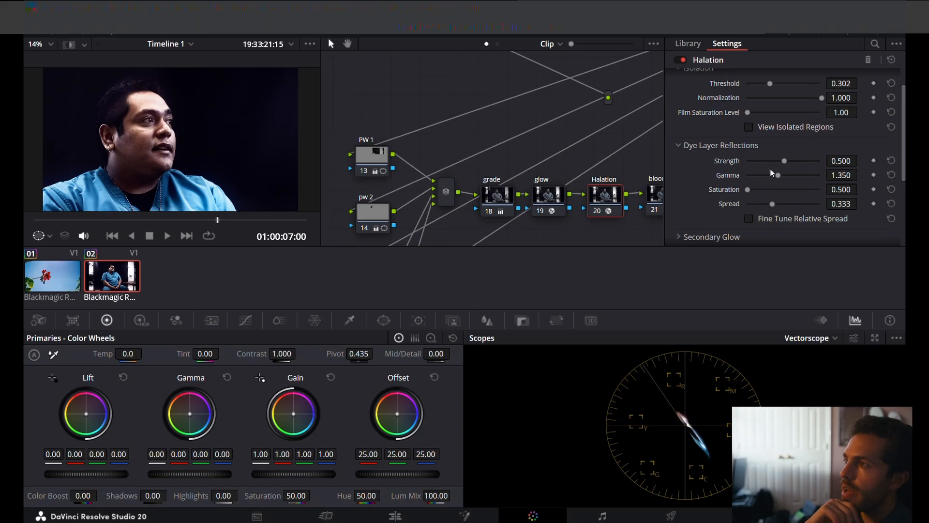
Preview the halation glow alone on the man's face and return to the full image.
{"action": "scroll", "coordinate": [747, 161], "scroll_direction": "down", "scroll_amount": 4}
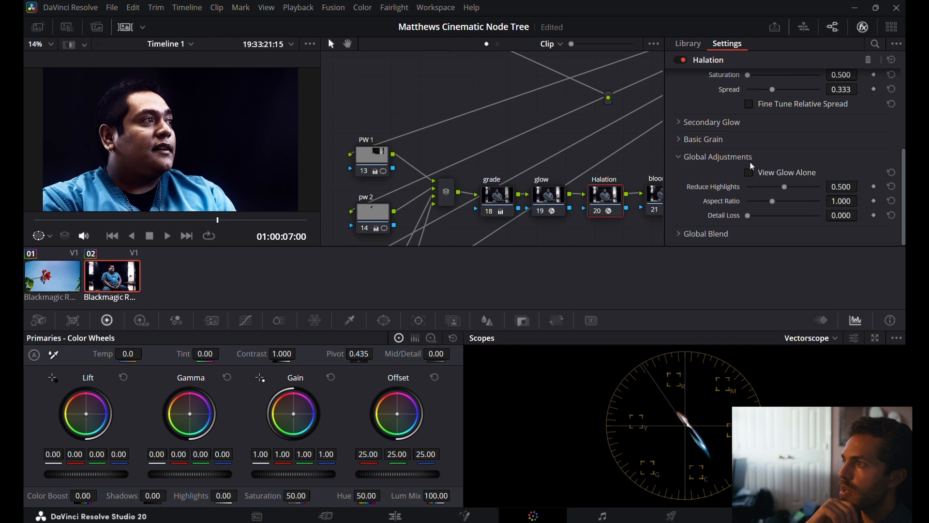
{"action": "left_click", "coordinate": [748, 173]}
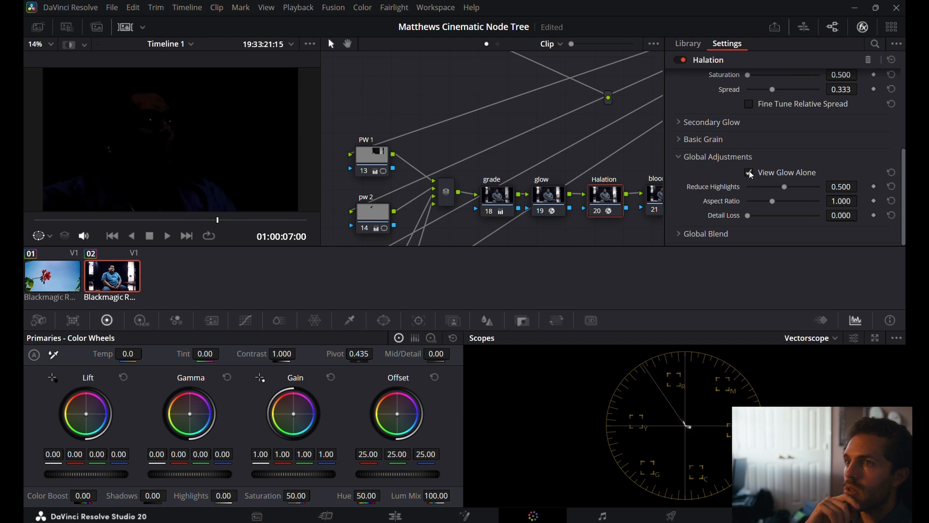
{"action": "scroll", "coordinate": [149, 94], "scroll_direction": "up", "scroll_amount": 1}
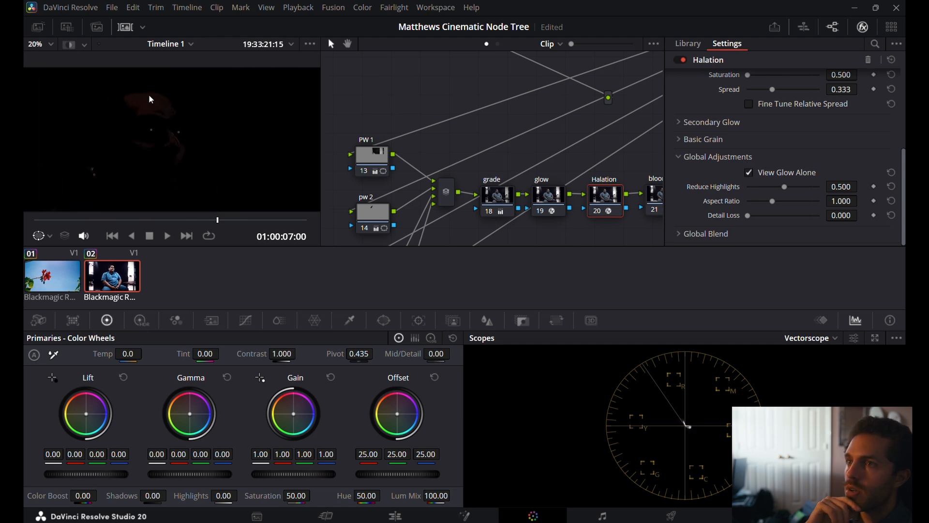
{"action": "scroll", "coordinate": [161, 150], "scroll_direction": "down", "scroll_amount": 2}
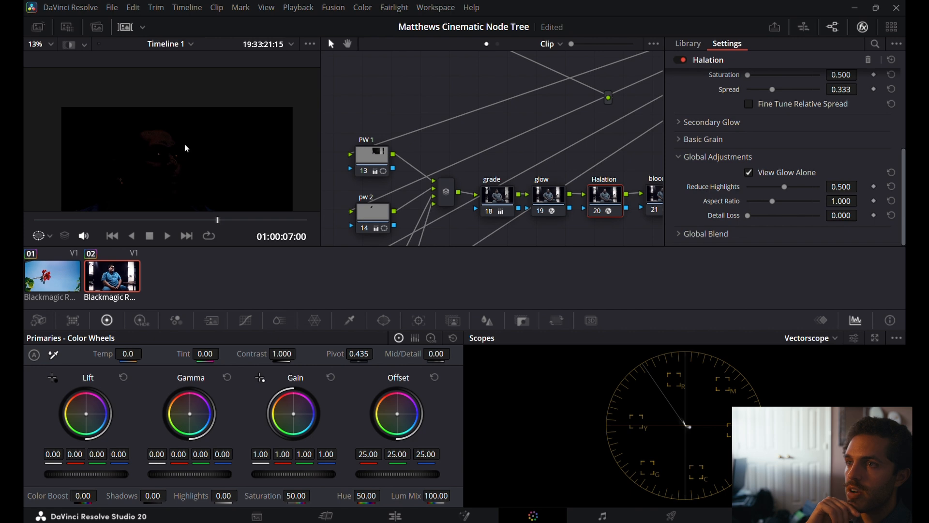
{"action": "left_click", "coordinate": [748, 173]}
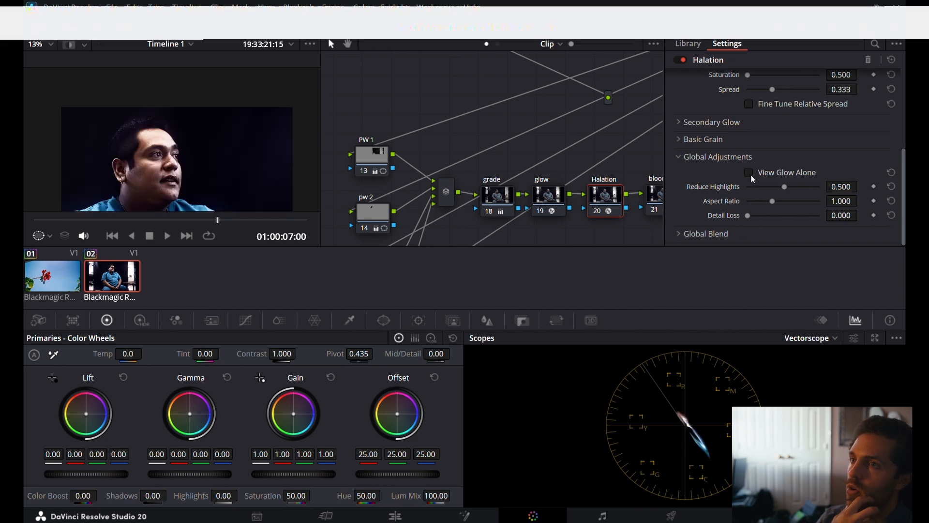
Set the Halation's Reduce Highlights to 0.062 and check the image at full screen.
{"action": "left_click_drag", "start_coordinate": [785, 187], "coordinate": [752, 191]}
{"action": "key", "text": "ctrl+f"}
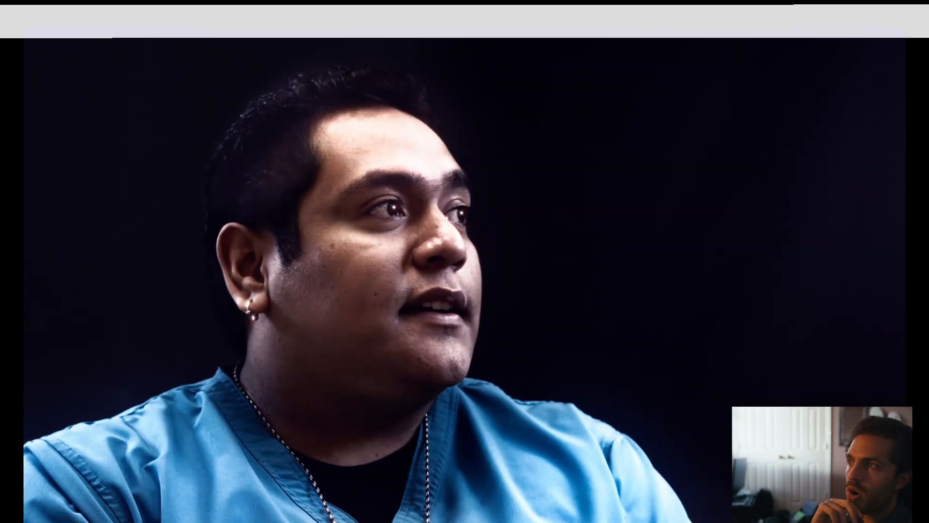
{"action": "key", "text": "ctrl+f"}
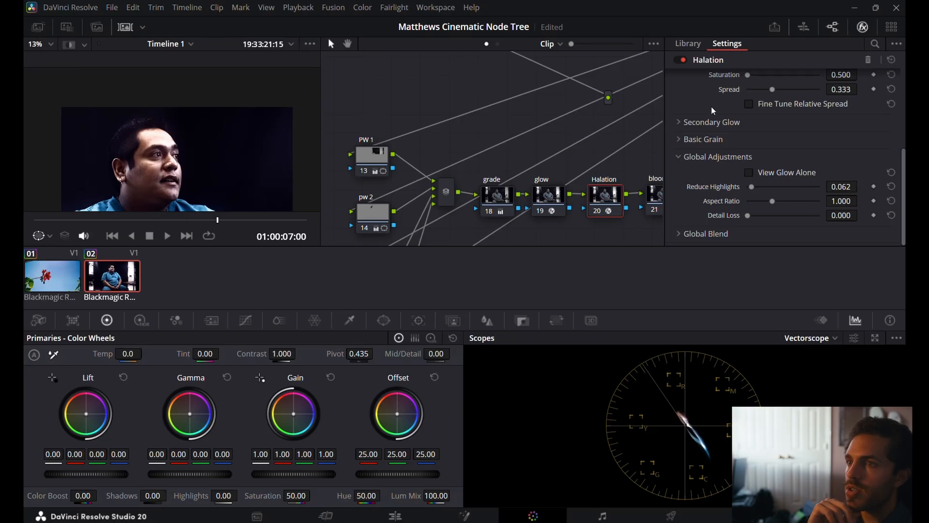
Set the Halation's dye layer Strength to 0.023 and its isolation Threshold to 0.341.
{"action": "scroll", "coordinate": [714, 105], "scroll_direction": "up", "scroll_amount": 4}
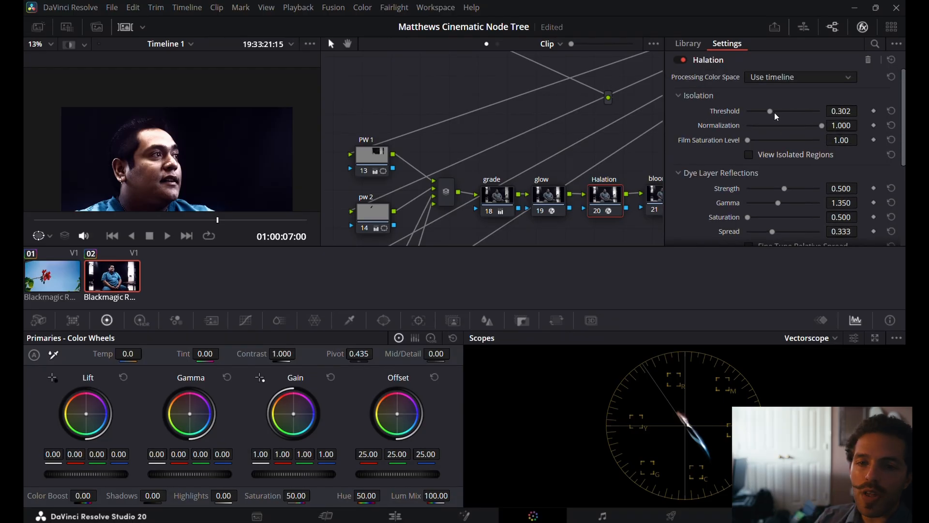
{"action": "left_click_drag", "start_coordinate": [770, 111], "coordinate": [830, 115]}
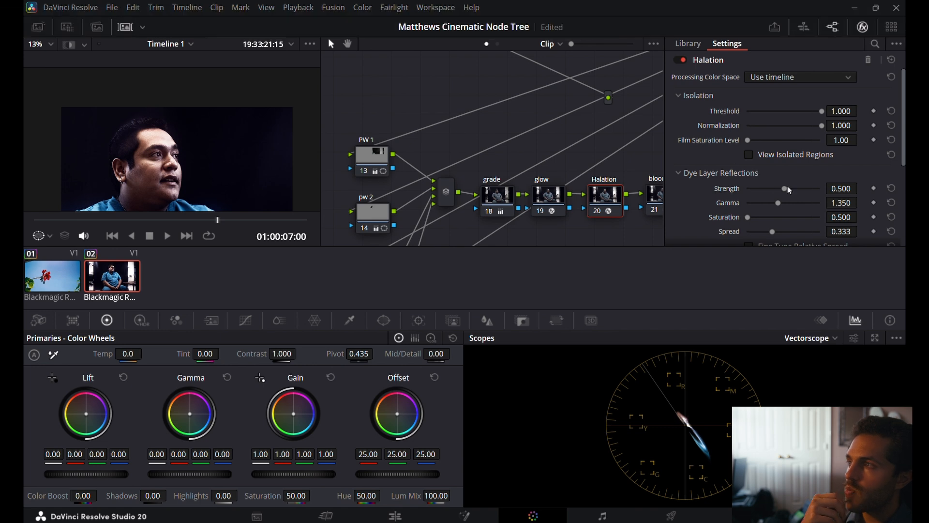
{"action": "left_click_drag", "start_coordinate": [789, 189], "coordinate": [751, 192]}
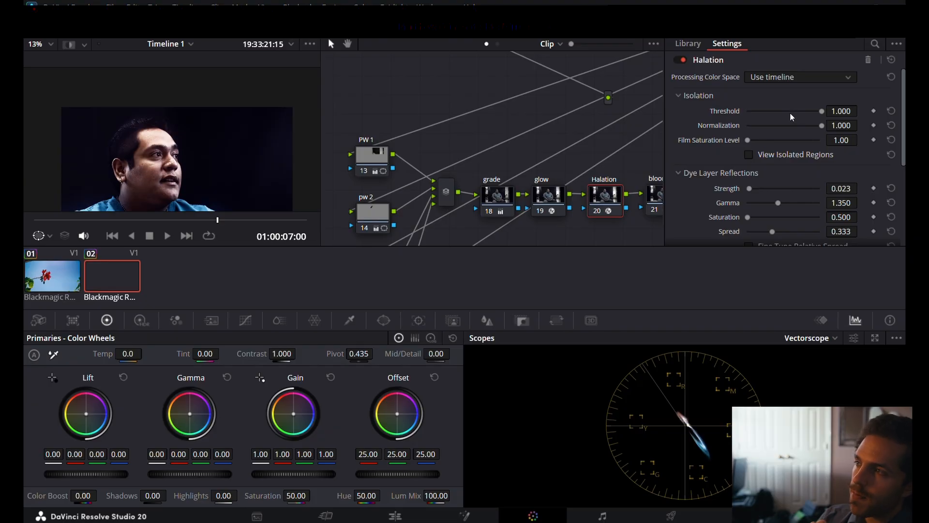
{"action": "left_click_drag", "start_coordinate": [790, 112], "coordinate": [766, 120]}
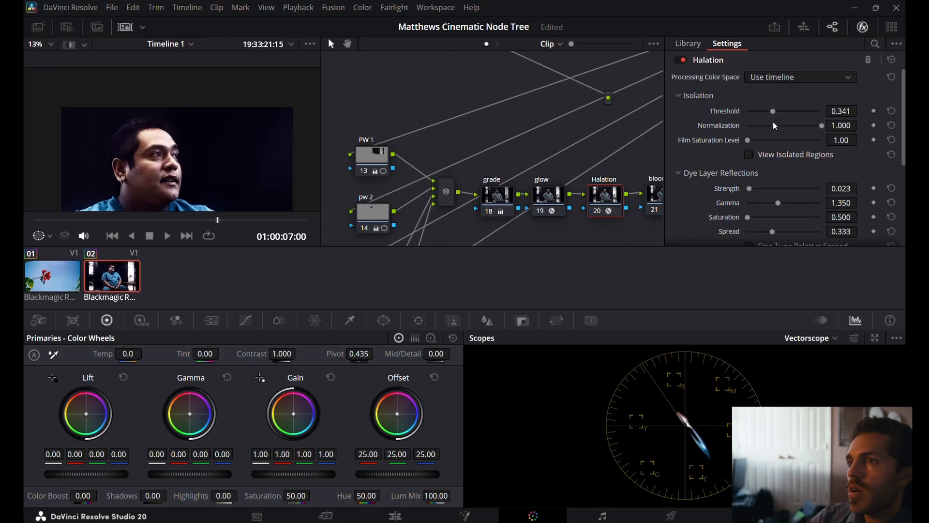
Set the Halation's dye layer Strength to 0.217 and enable the Film Look Creator on the bloom node.
{"action": "mouse_move", "coordinate": [748, 191]}
{"action": "left_mouse_down"}
{"action": "mouse_move", "coordinate": [823, 190]}
{"action": "mouse_move", "coordinate": [762, 190]}
{"action": "left_mouse_up"}
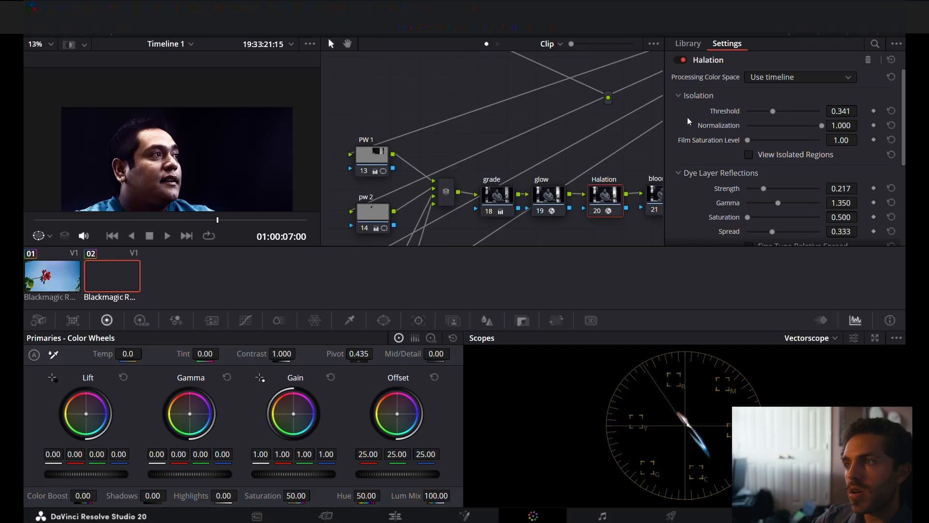
{"action": "scroll", "coordinate": [602, 141], "scroll_direction": "right", "scroll_amount": 5}
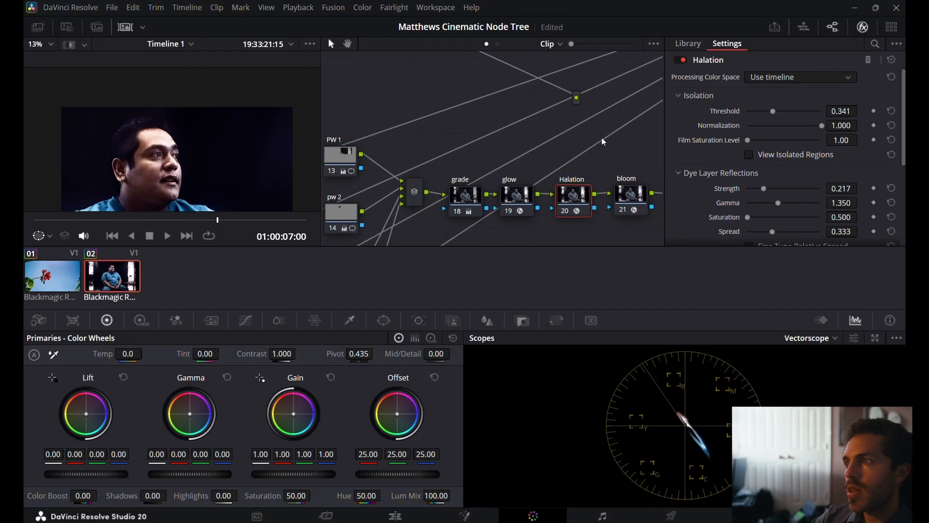
{"action": "left_click", "coordinate": [585, 200]}
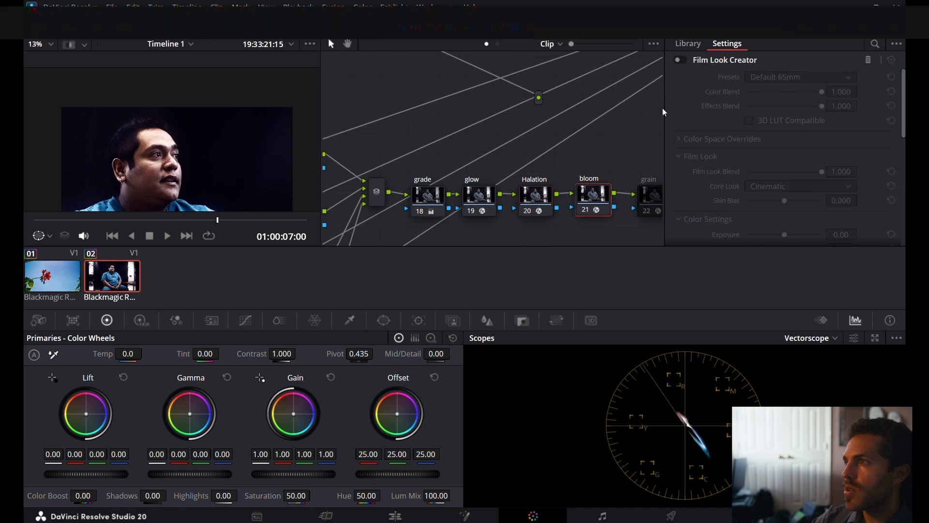
{"action": "scroll", "coordinate": [240, 132], "scroll_direction": "down", "scroll_amount": 4}
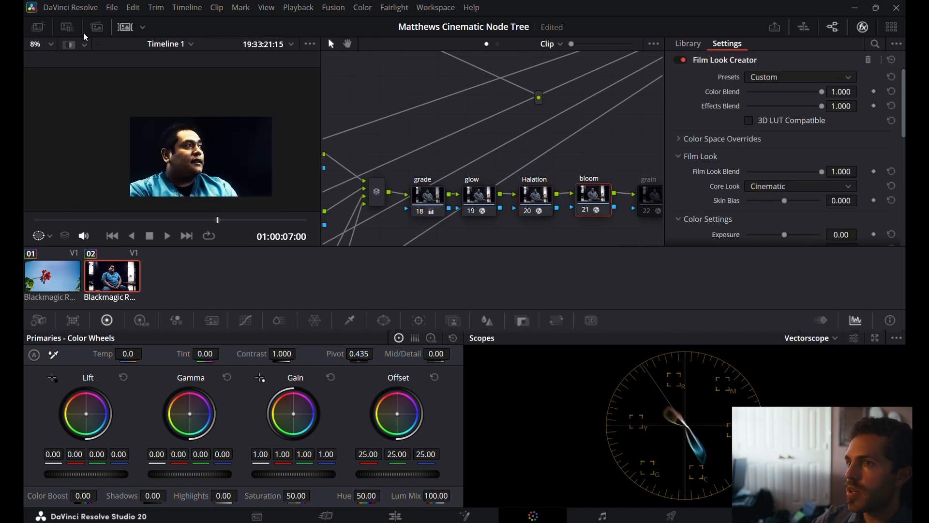
{"action": "left_click", "coordinate": [48, 44]}
{"action": "left_click", "coordinate": [63, 62]}
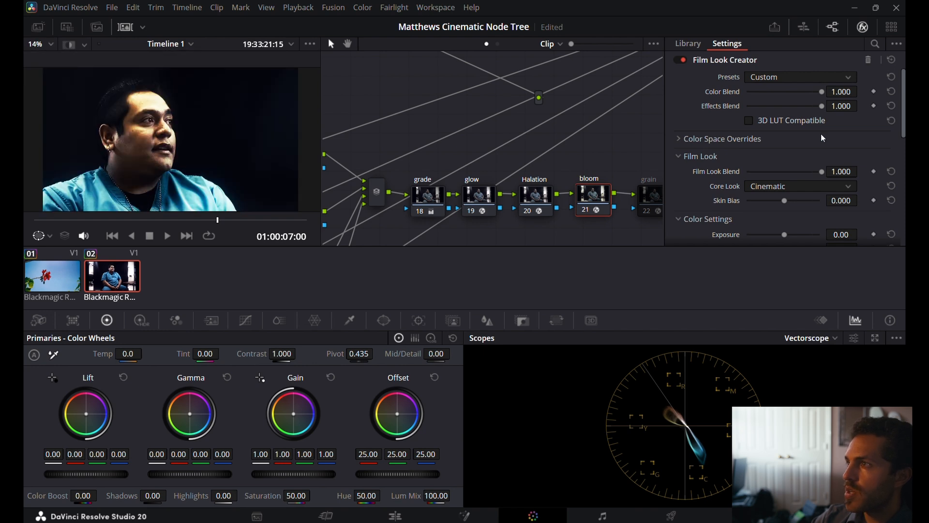
Try White Balance values of 5600 and 6500 in the bloom node's Film Look Creator.
{"action": "scroll", "coordinate": [713, 184], "scroll_direction": "down", "scroll_amount": 5}
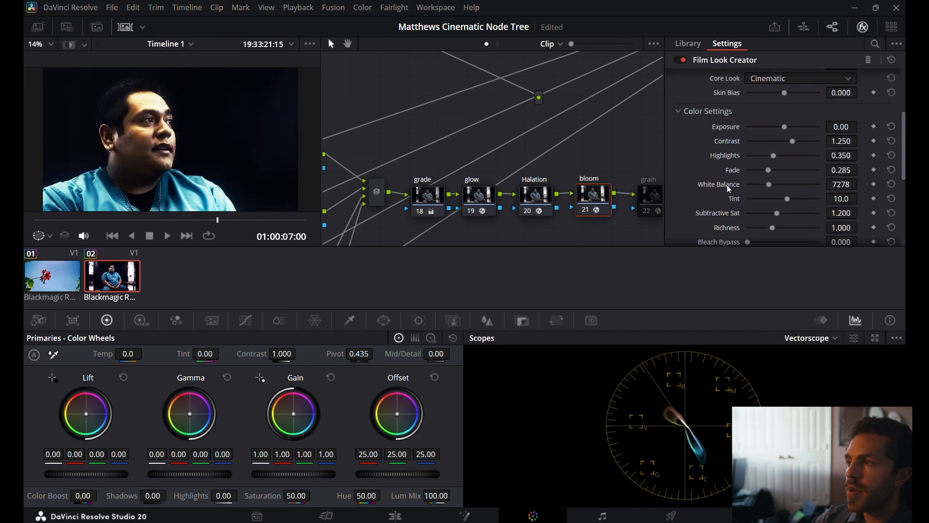
{"action": "double_click", "coordinate": [841, 184]}
{"action": "type", "text": "5600"}
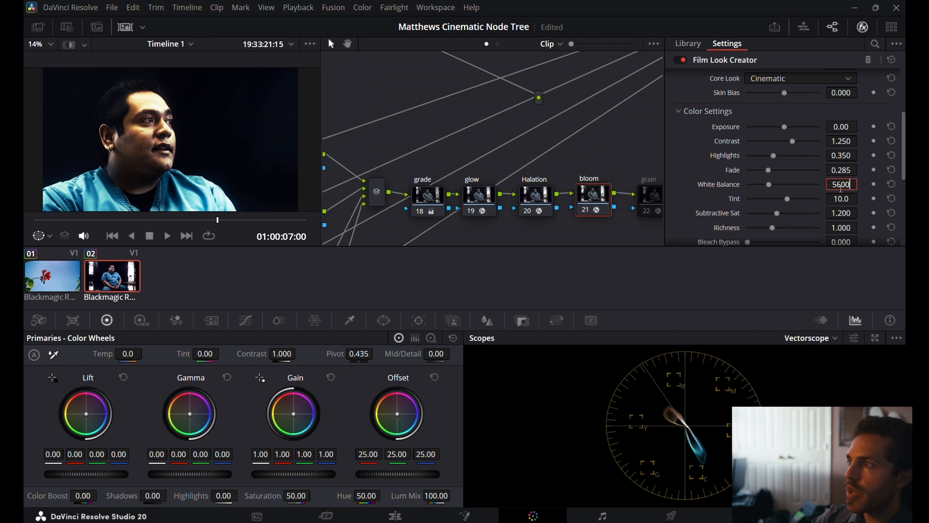
{"action": "key", "text": "Return"}
{"action": "right_click", "coordinate": [841, 189]}
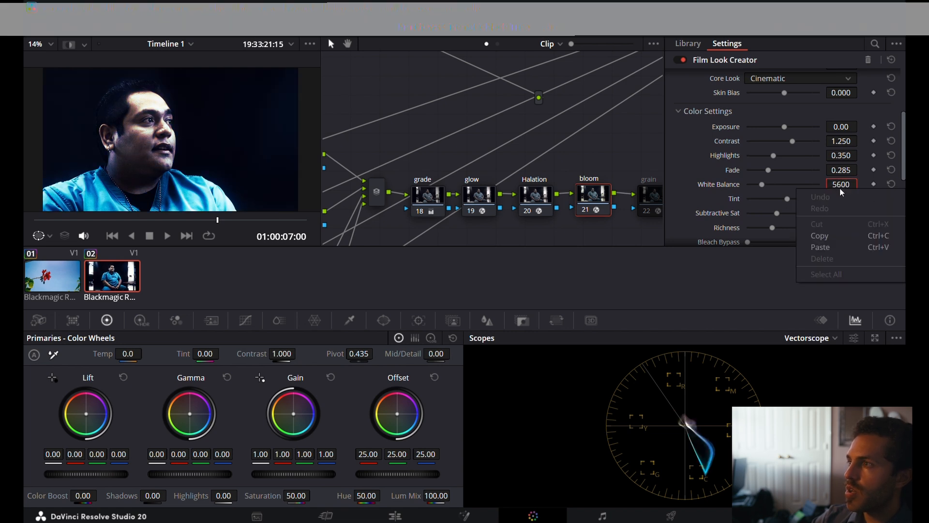
{"action": "left_click", "coordinate": [839, 184]}
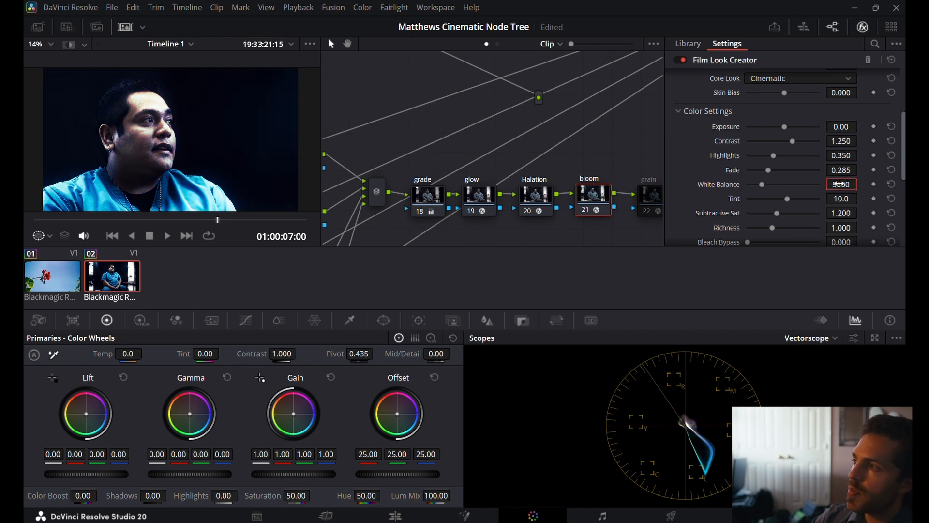
{"action": "double_click", "coordinate": [840, 184]}
{"action": "type", "text": "6500"}
{"action": "key", "text": "Return"}
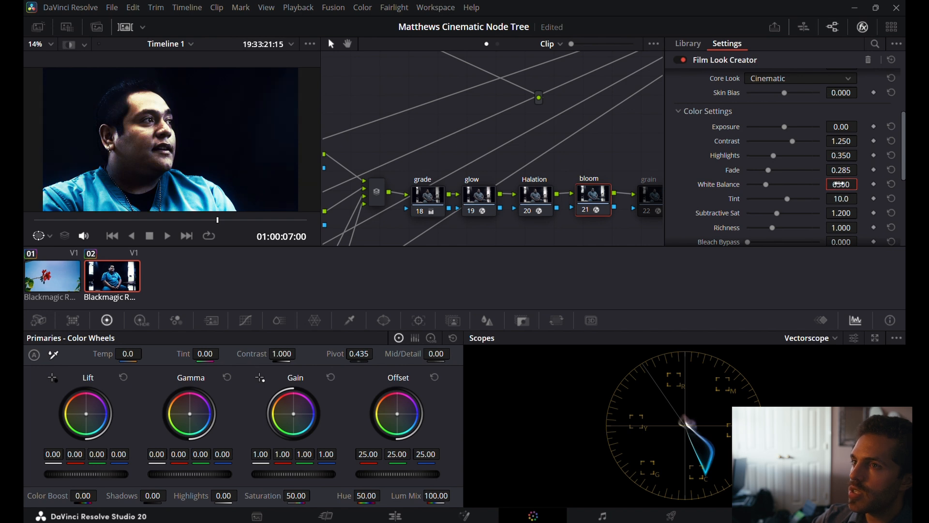
Set the Film Look Creator's White Balance to 7500.
{"action": "double_click", "coordinate": [840, 184]}
{"action": "type", "text": "7"}
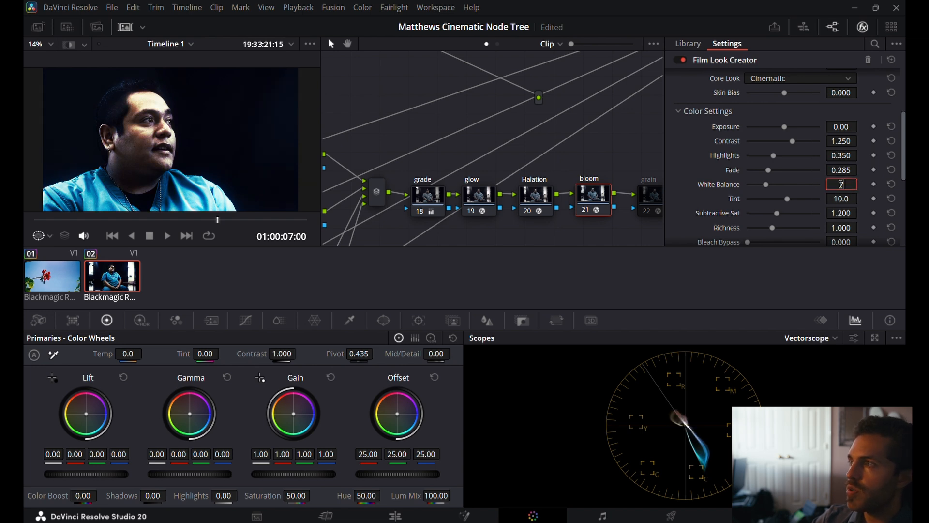
{"action": "type", "text": "500"}
{"action": "key", "text": "Return"}
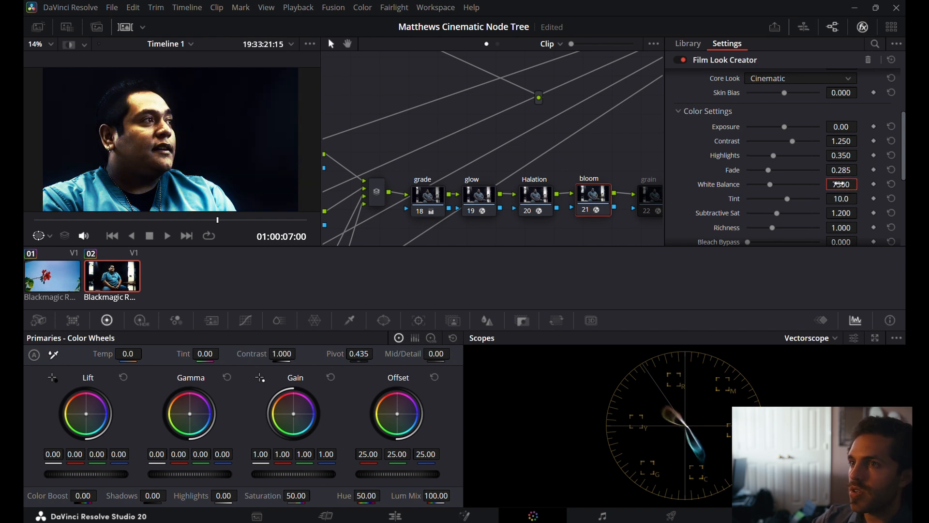
Reduce the Film Look Creator's Color Blend to 0.558 and its Film Look Blend to 0.442.
{"action": "scroll", "coordinate": [839, 183], "scroll_direction": "up", "scroll_amount": 3}
{"action": "scroll", "coordinate": [840, 183], "scroll_direction": "up", "scroll_amount": 2}
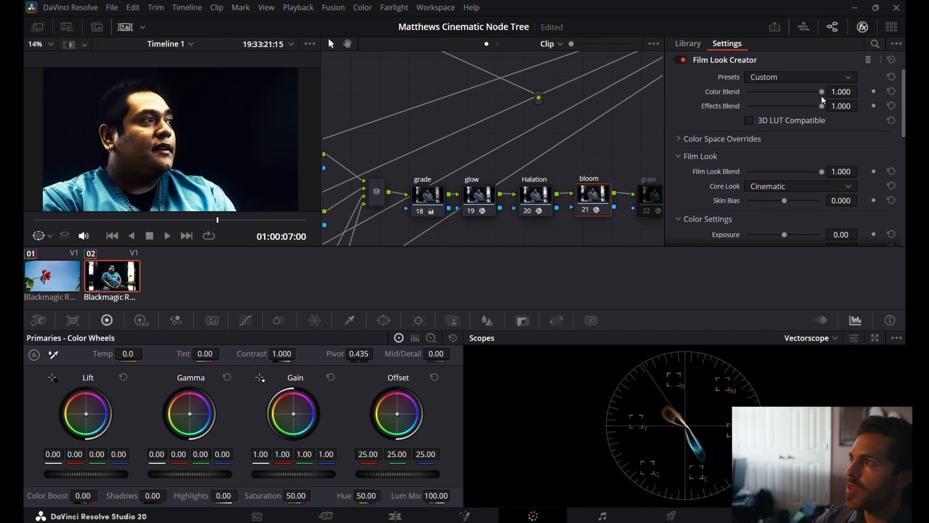
{"action": "left_click_drag", "start_coordinate": [821, 91], "coordinate": [832, 130]}
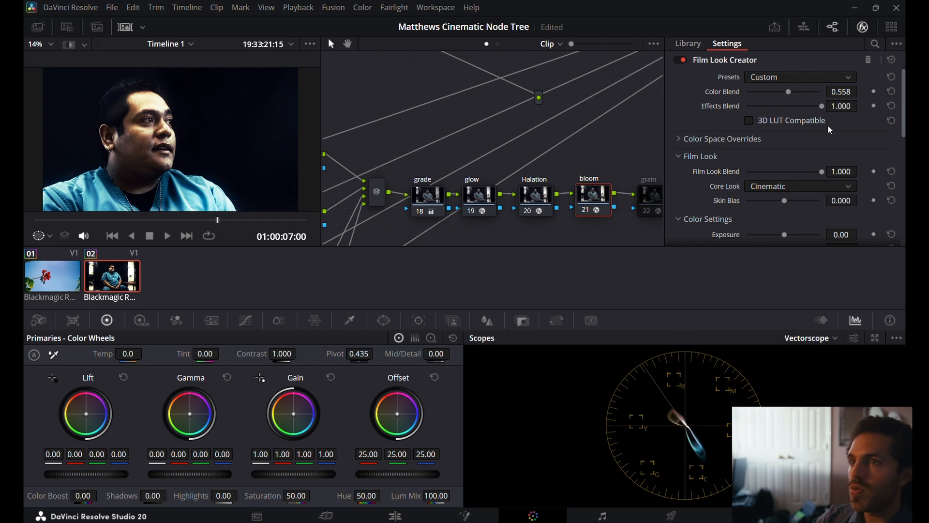
{"action": "left_click_drag", "start_coordinate": [814, 173], "coordinate": [773, 175]}
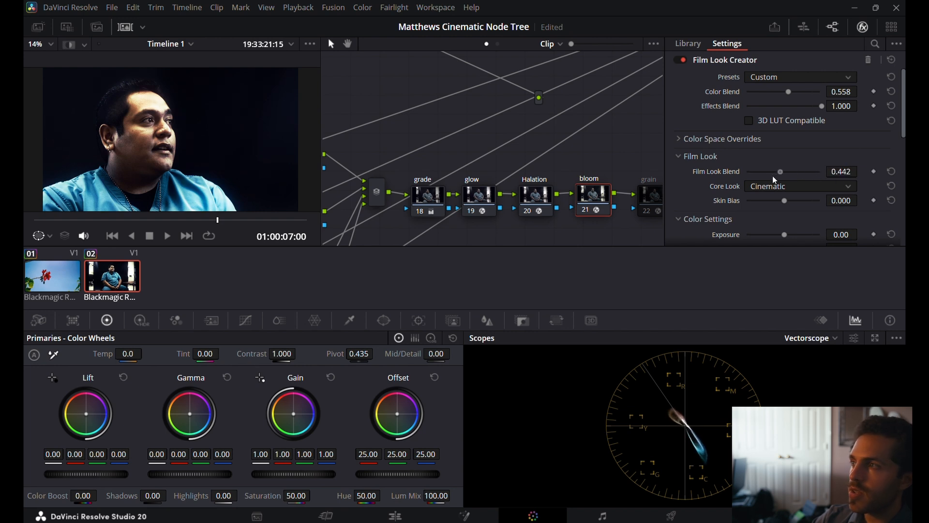
Review the grain node's Film Grain settings and the DG-709 node's Color Space Transform settings.
{"action": "left_click", "coordinate": [648, 191]}
{"action": "scroll", "coordinate": [631, 166], "scroll_direction": "right", "scroll_amount": 5}
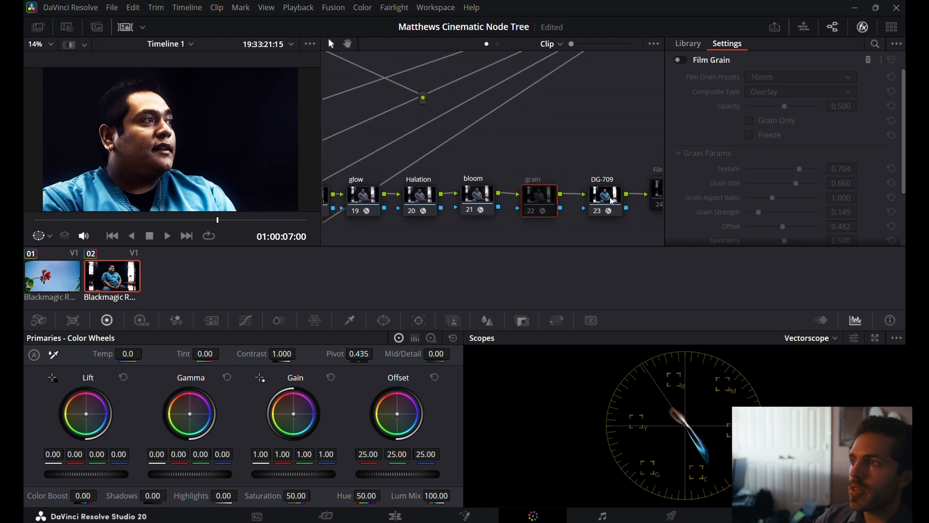
{"action": "left_click", "coordinate": [608, 196]}
{"action": "left_click", "coordinate": [773, 100]}
{"action": "left_click", "coordinate": [772, 98]}
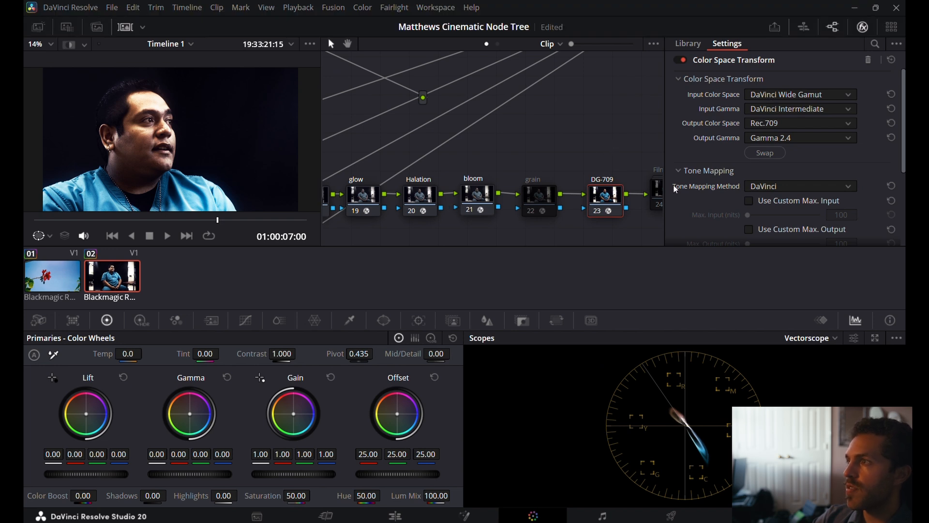
View the Key settings of the final film node, node 24, on the seated man's clip and on the flower clip.
{"action": "left_click", "coordinate": [660, 192]}
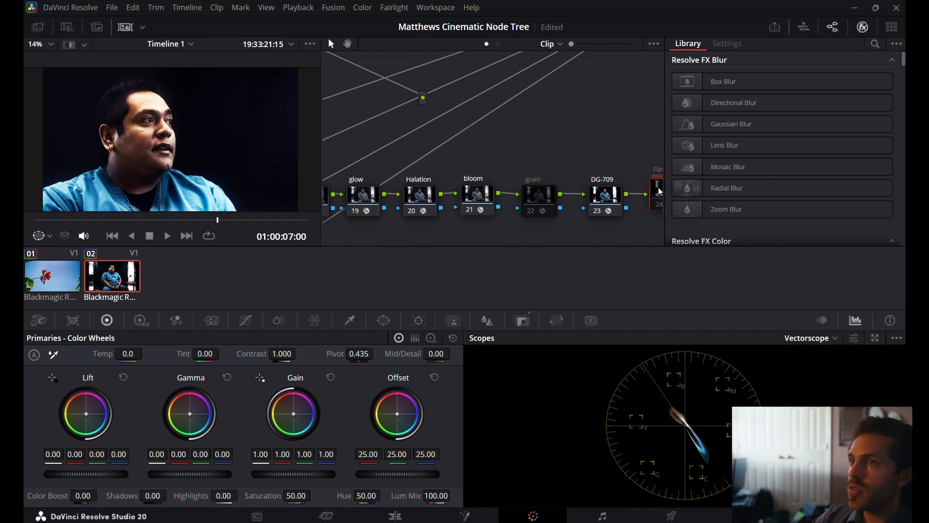
{"action": "right_click", "coordinate": [520, 156]}
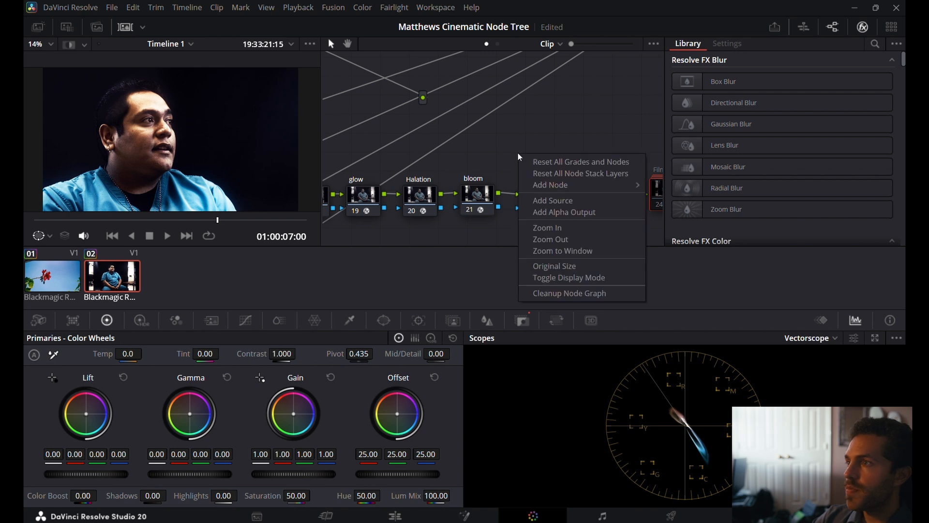
{"action": "left_click", "coordinate": [551, 251]}
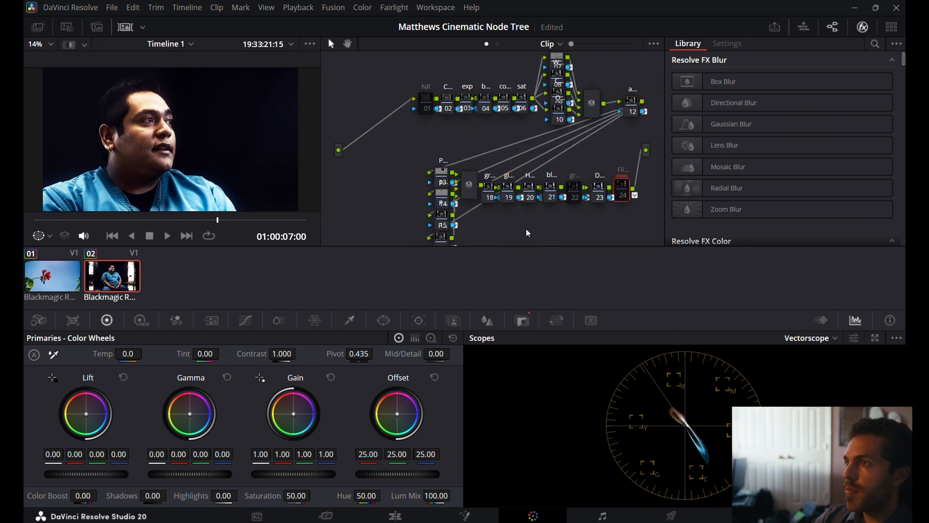
{"action": "left_click", "coordinate": [523, 321]}
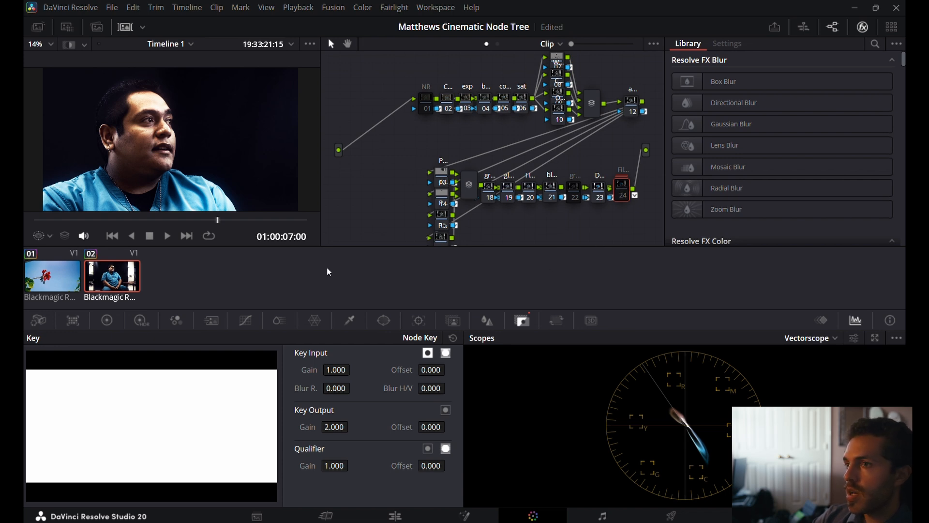
{"action": "left_click", "coordinate": [68, 269]}
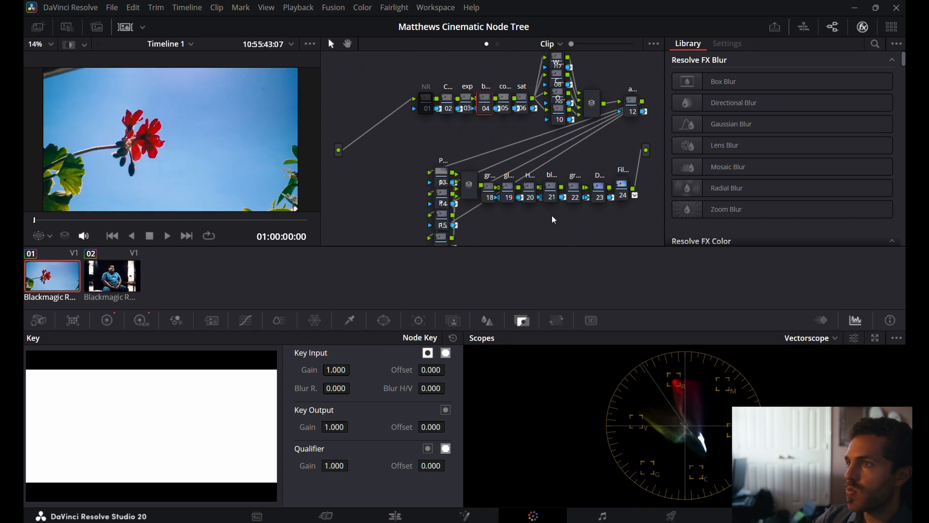
{"action": "left_click", "coordinate": [623, 192]}
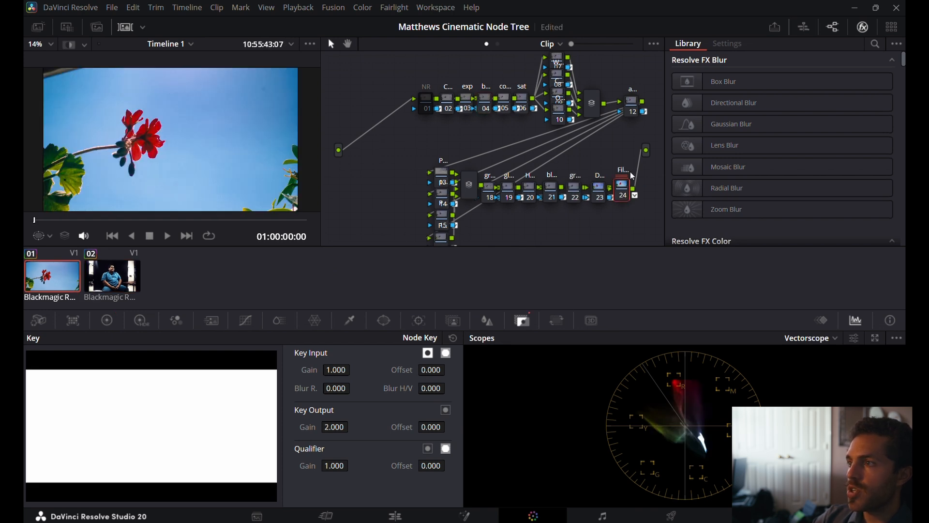
Compare the flower clip with its final film node switched off and on.
{"action": "left_click", "coordinate": [600, 192]}
{"action": "left_click", "coordinate": [622, 189]}
{"action": "key", "text": "ctrl+d"}
{"action": "key", "text": "ctrl+d"}
{"action": "key", "text": "ctrl+d"}
{"action": "key", "text": "ctrl+d"}
{"action": "key", "text": "ctrl+d"}
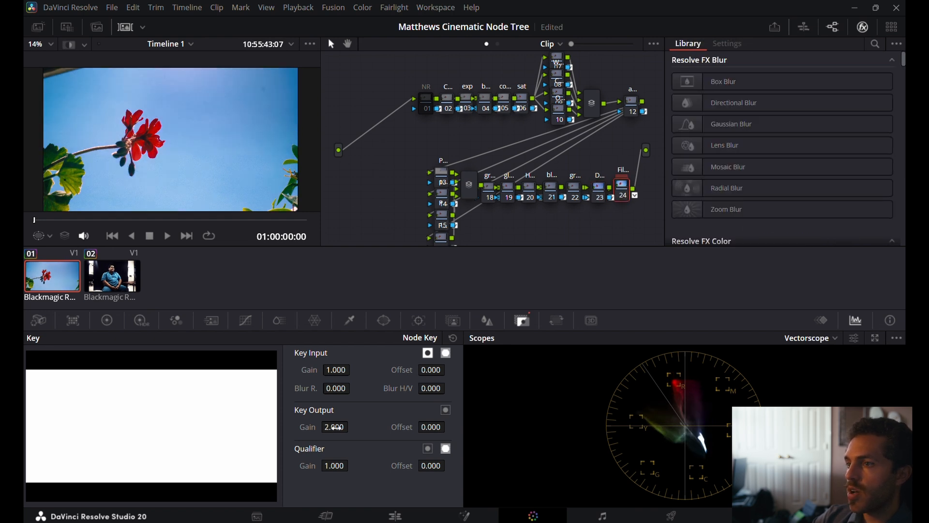
Try Key Output Gain values of 0 and 1 on the flower clip's film node.
{"action": "left_click_drag", "start_coordinate": [334, 427], "coordinate": [309, 427]}
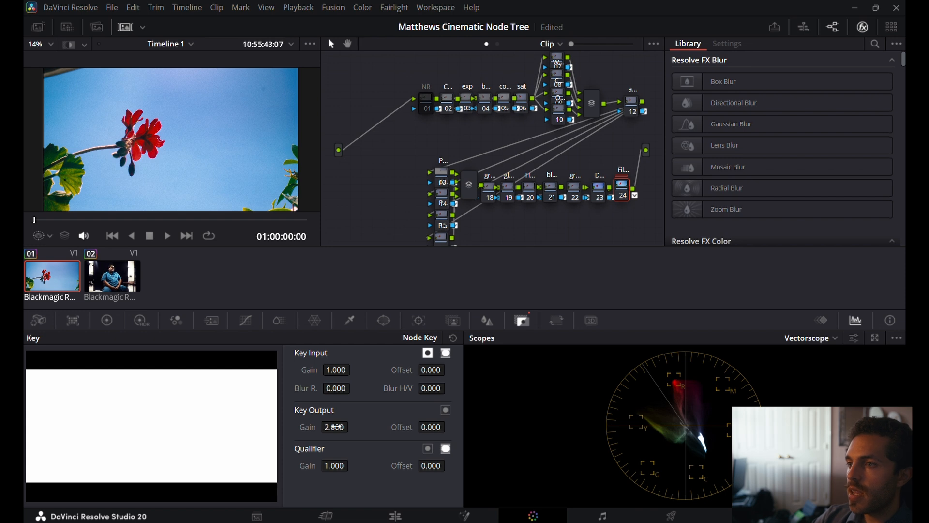
{"action": "left_click_drag", "start_coordinate": [334, 425], "coordinate": [333, 425]}
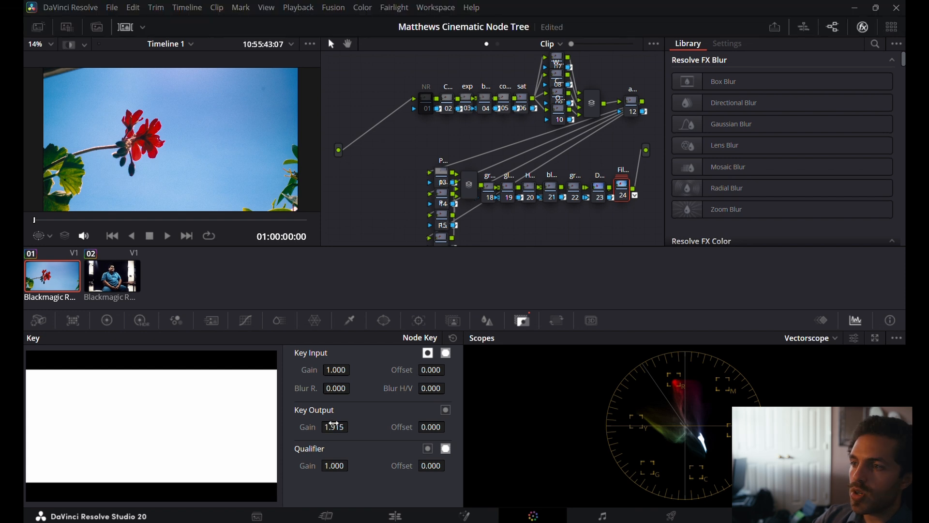
{"action": "double_click", "coordinate": [333, 425]}
{"action": "type", "text": "1"}
{"action": "key", "text": "Return"}
{"action": "double_click", "coordinate": [334, 424]}
{"action": "type", "text": "0"}
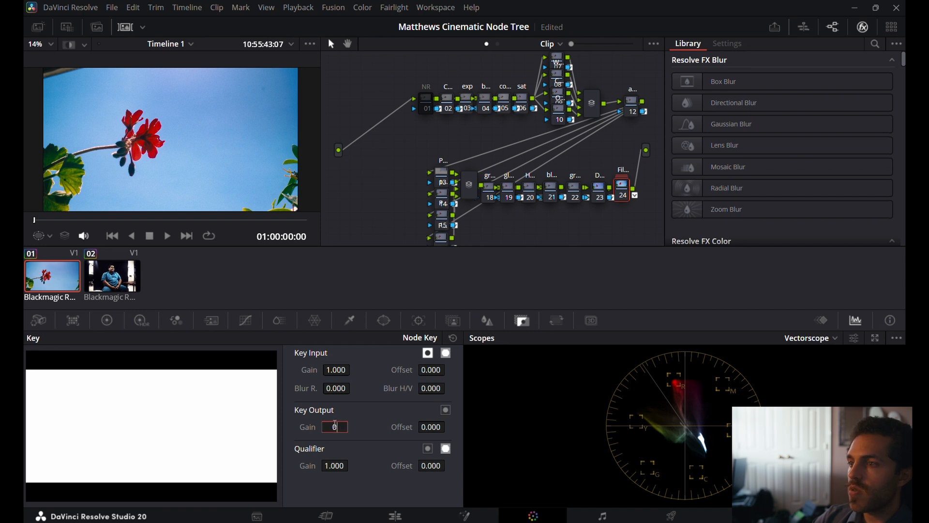
{"action": "key", "text": "Return"}
{"action": "double_click", "coordinate": [334, 426]}
{"action": "type", "text": "1"}
{"action": "key", "text": "Return"}
Set the Key Output Gain of the flower clip's film node to 2.
{"action": "double_click", "coordinate": [334, 426]}
{"action": "type", "text": "2"}
{"action": "key", "text": "Return"}
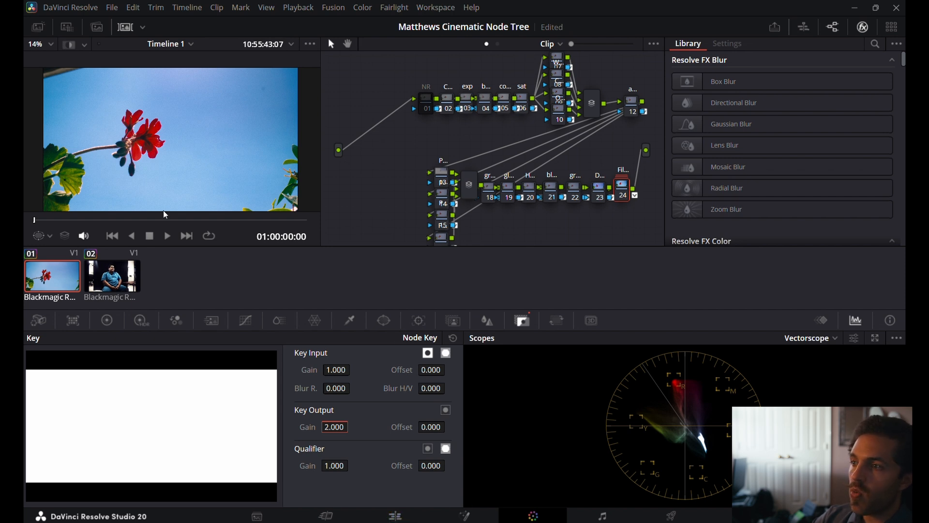
Return to the seated man's clip and switch all its nodes off and back on together to compare the ungraded and graded image.
{"action": "left_click", "coordinate": [112, 283]}
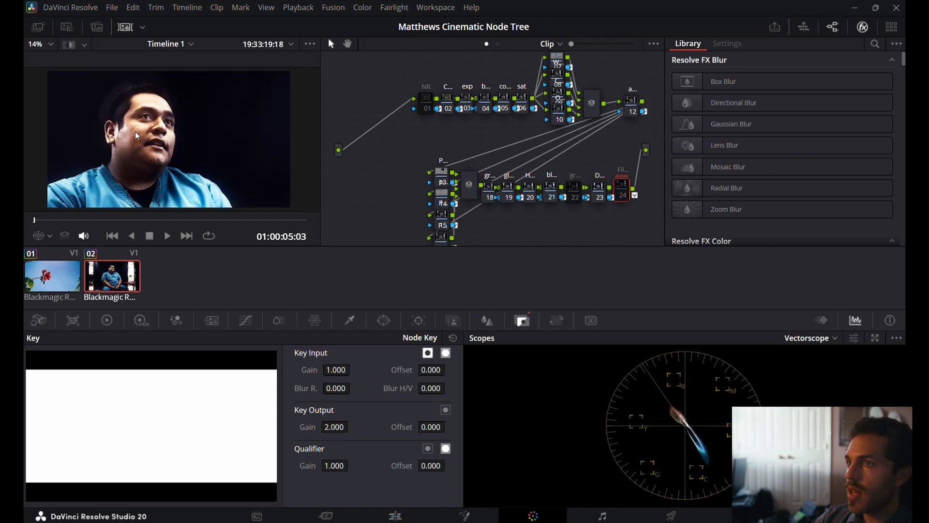
{"action": "scroll", "coordinate": [135, 131], "scroll_direction": "down", "scroll_amount": 2}
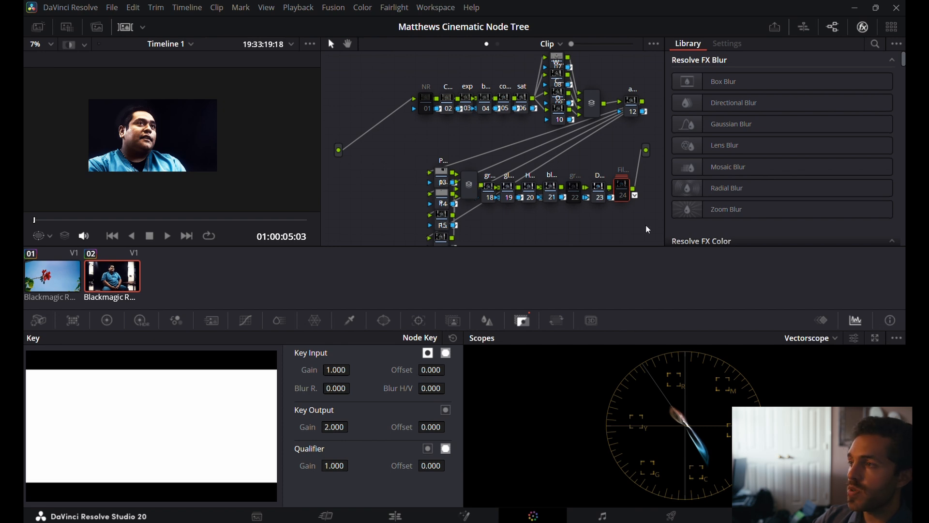
{"action": "left_click_drag", "start_coordinate": [648, 240], "coordinate": [391, 54]}
{"action": "key", "text": "ctrl+d"}
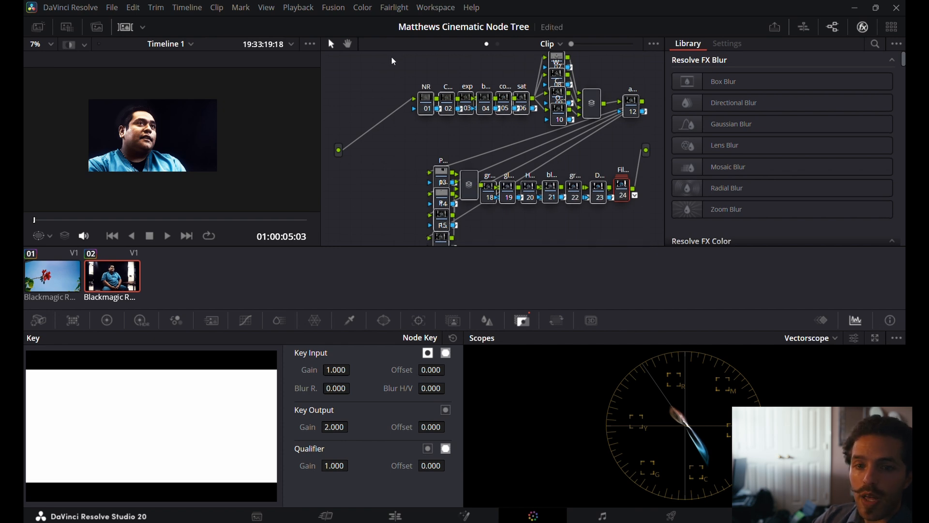
{"action": "key", "text": "ctrl+d"}
{"action": "key", "text": "ctrl+d"}
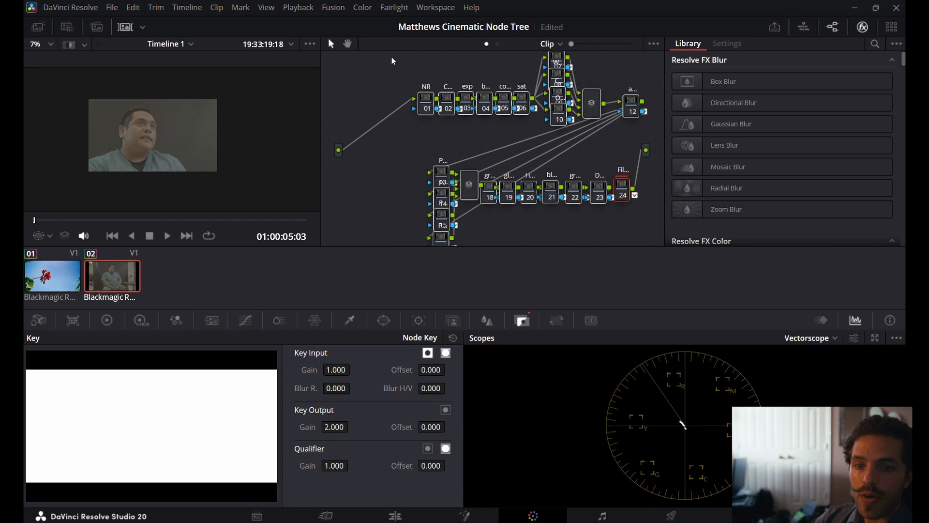
{"action": "key", "text": "ctrl+d"}
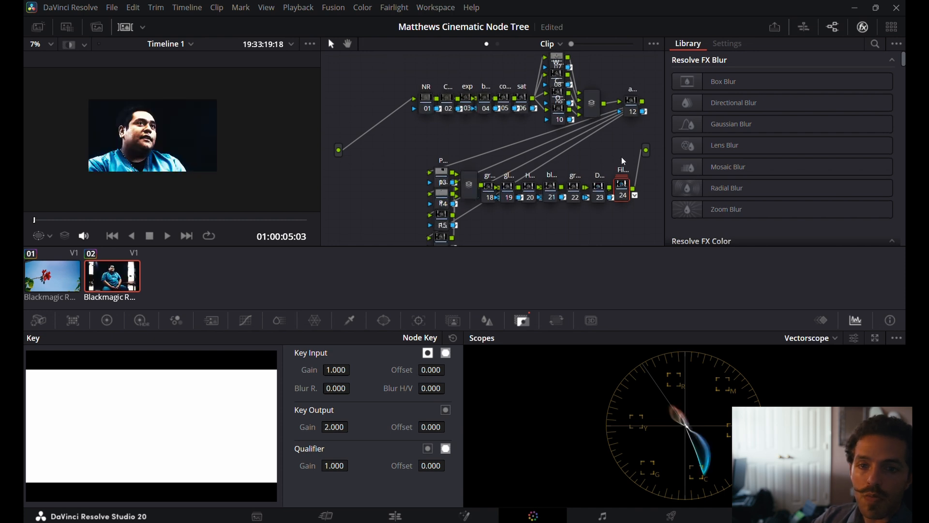
Compare the seated man's shot with and without the final film node, disable that node, and inspect his face up close.
{"action": "key", "text": "ctrl+d"}
{"action": "key", "text": "ctrl+d"}
{"action": "key", "text": "ctrl+d"}
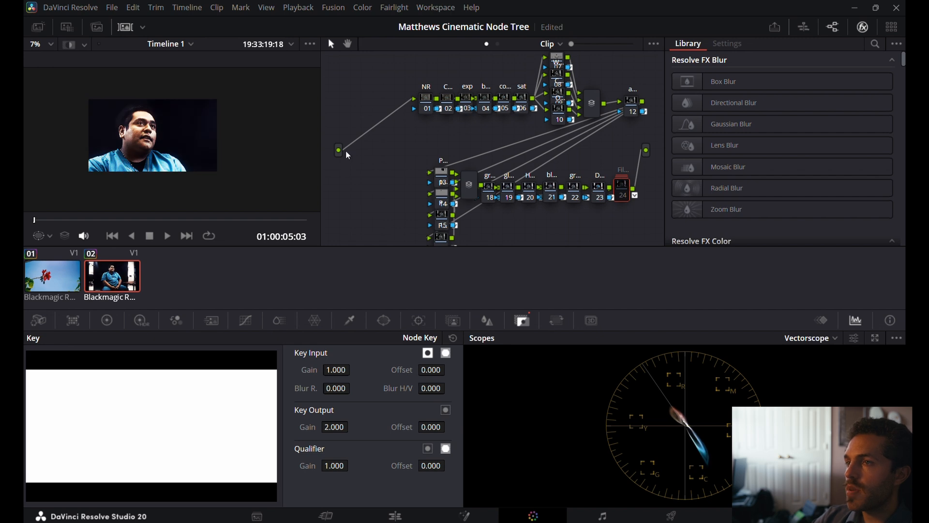
{"action": "scroll", "coordinate": [136, 123], "scroll_direction": "up", "scroll_amount": 5}
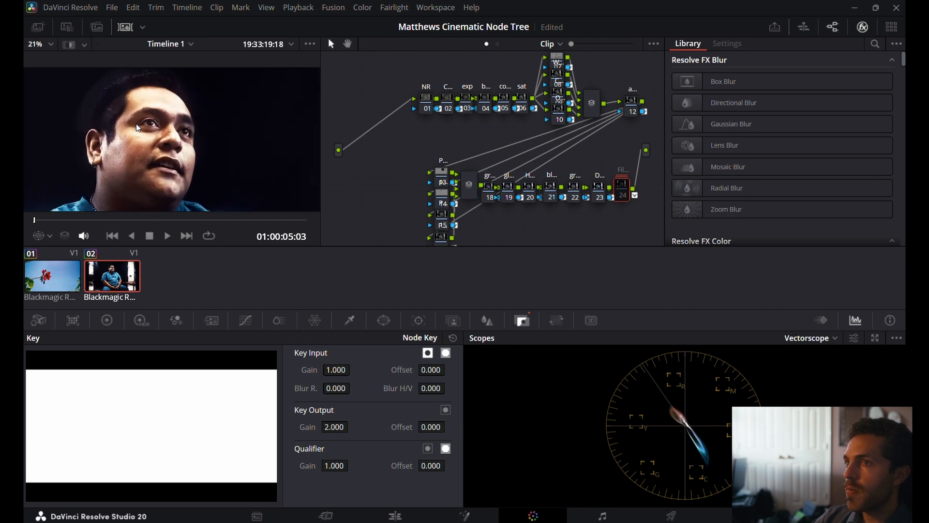
Show node 14's circular window on the seated man's hair and shift it toward his forehead, to about Pan 48.05 and Tilt 58.33.
{"action": "scroll", "coordinate": [91, 97], "scroll_direction": "down", "scroll_amount": 1}
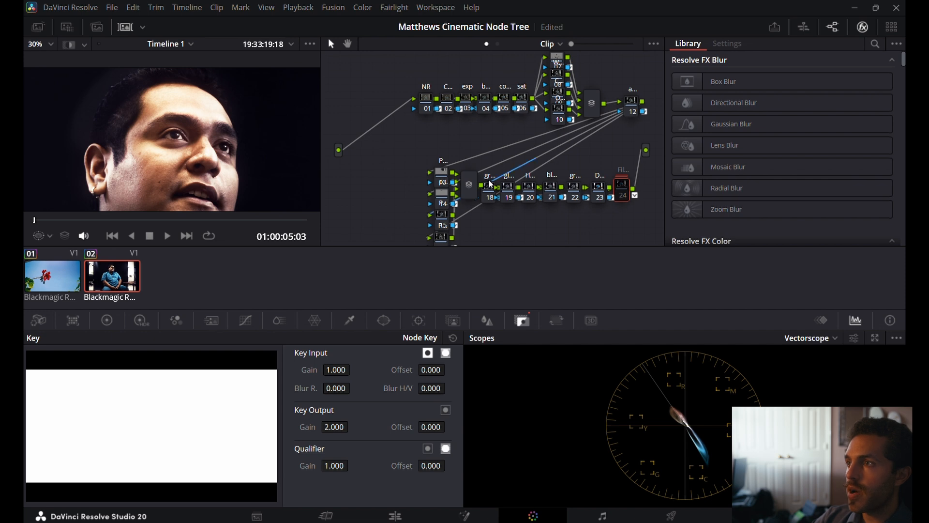
{"action": "left_click", "coordinate": [436, 181]}
{"action": "left_click", "coordinate": [443, 198]}
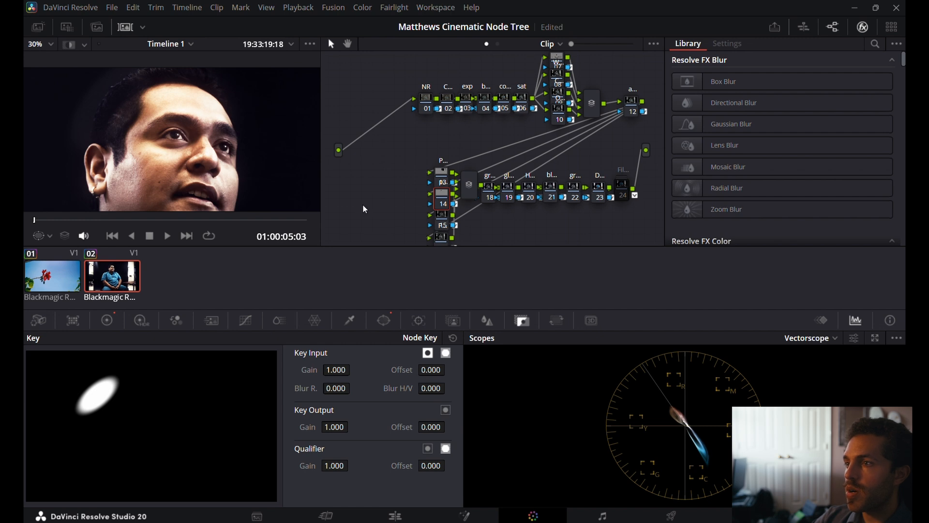
{"action": "scroll", "coordinate": [135, 102], "scroll_direction": "down", "scroll_amount": 2}
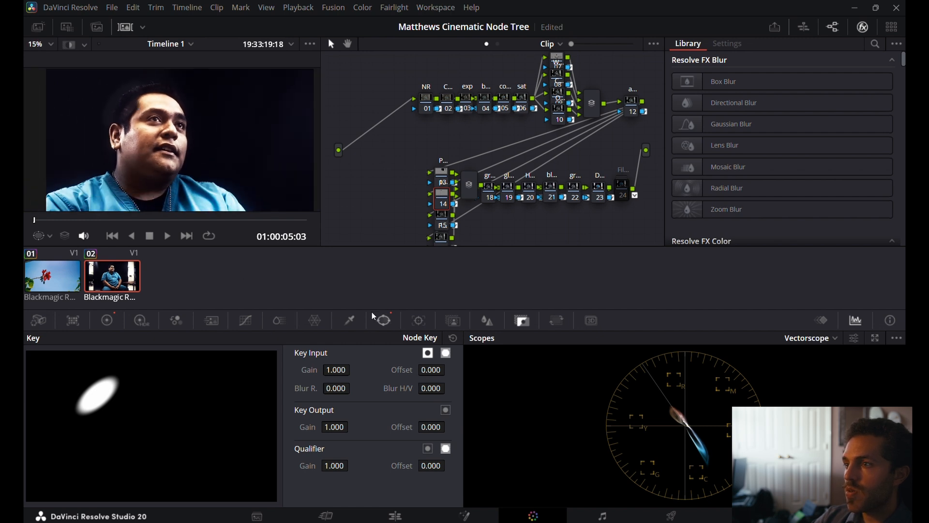
{"action": "left_click", "coordinate": [384, 320]}
{"action": "scroll", "coordinate": [127, 96], "scroll_direction": "down", "scroll_amount": 2}
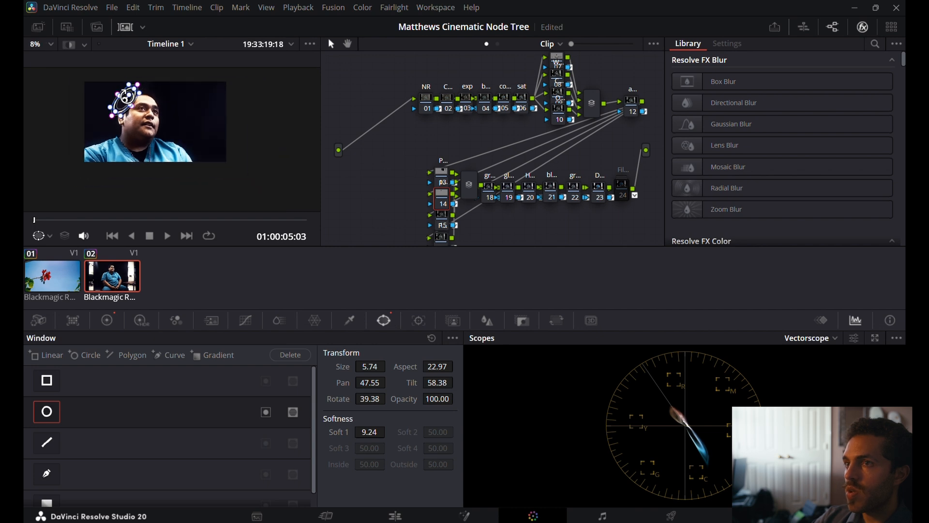
{"action": "scroll", "coordinate": [127, 96], "scroll_direction": "up", "scroll_amount": 5}
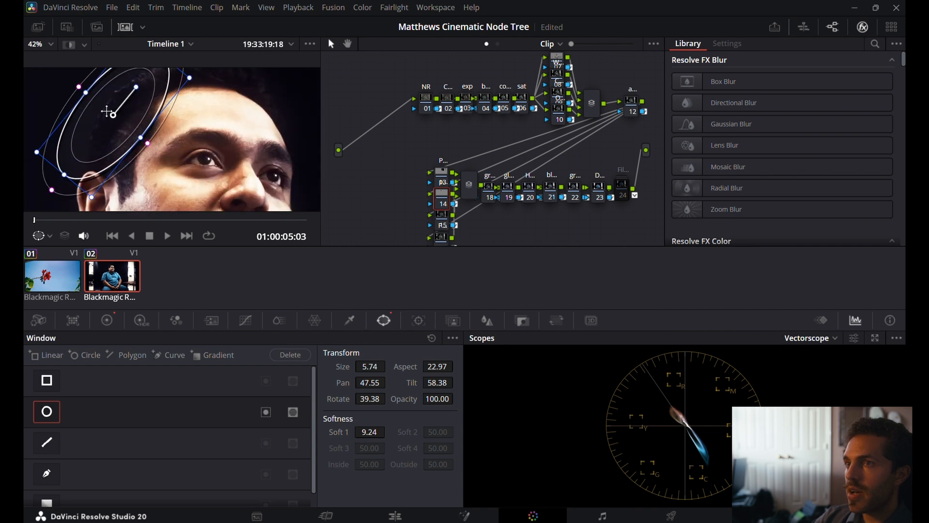
{"action": "left_click_drag", "start_coordinate": [115, 116], "coordinate": [135, 116]}
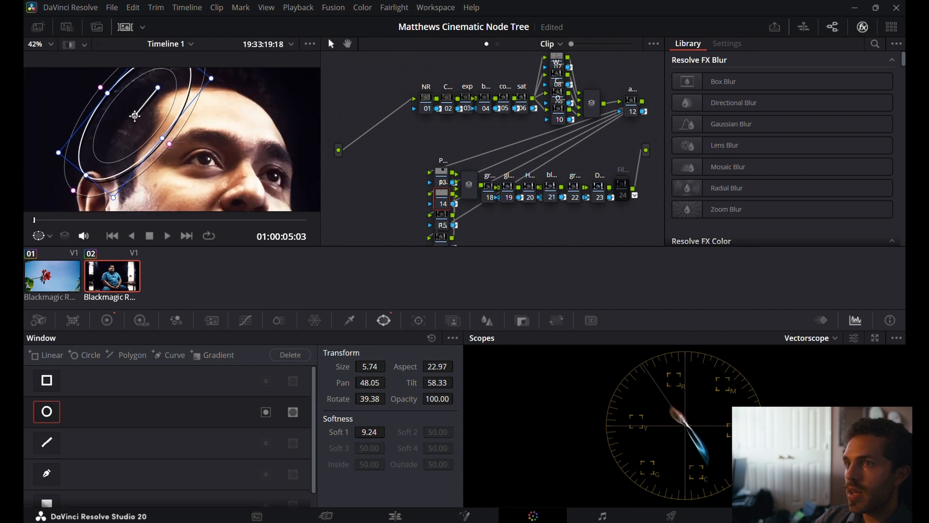
Soften node 14's circular window to a Soft 1 of about 19.46 and refit it around the hair at about Pan 48.12 and Aspect 26.59.
{"action": "left_click_drag", "start_coordinate": [76, 194], "coordinate": [63, 212]}
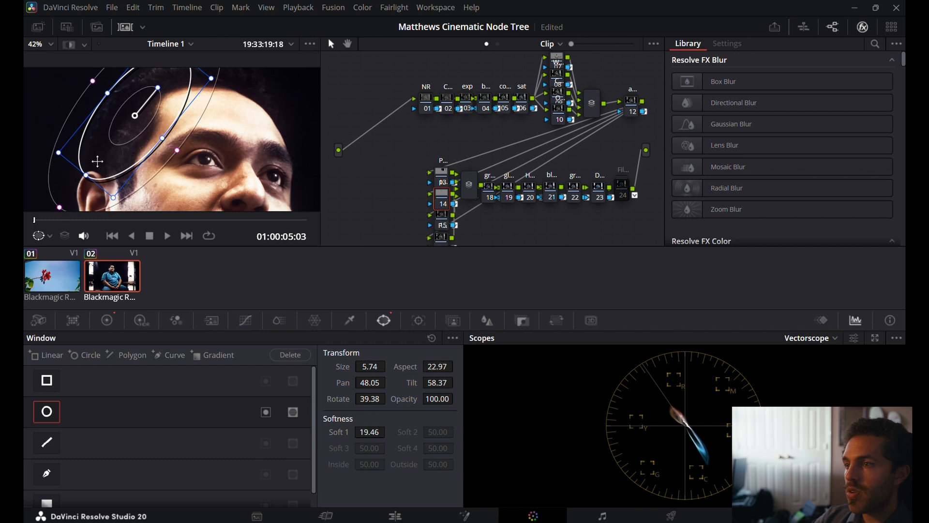
{"action": "left_click_drag", "start_coordinate": [136, 133], "coordinate": [121, 126]}
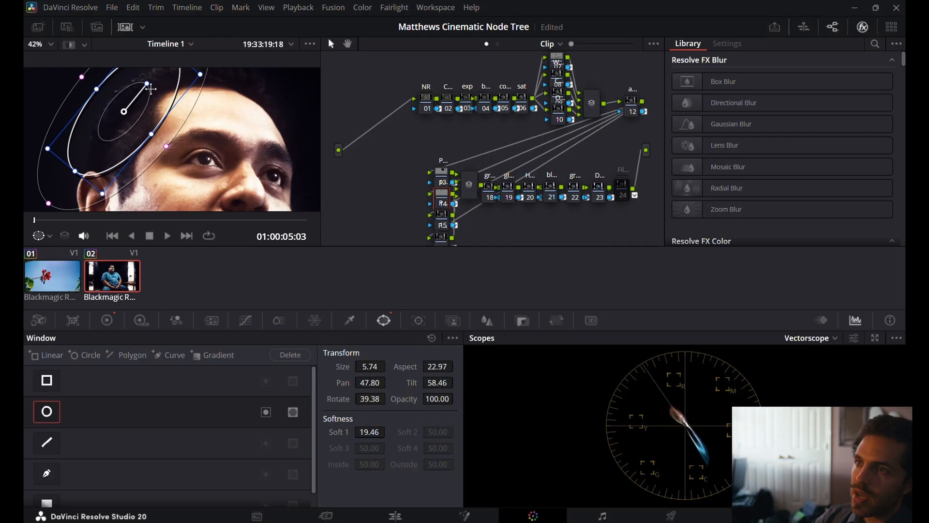
{"action": "left_click_drag", "start_coordinate": [151, 89], "coordinate": [159, 104]}
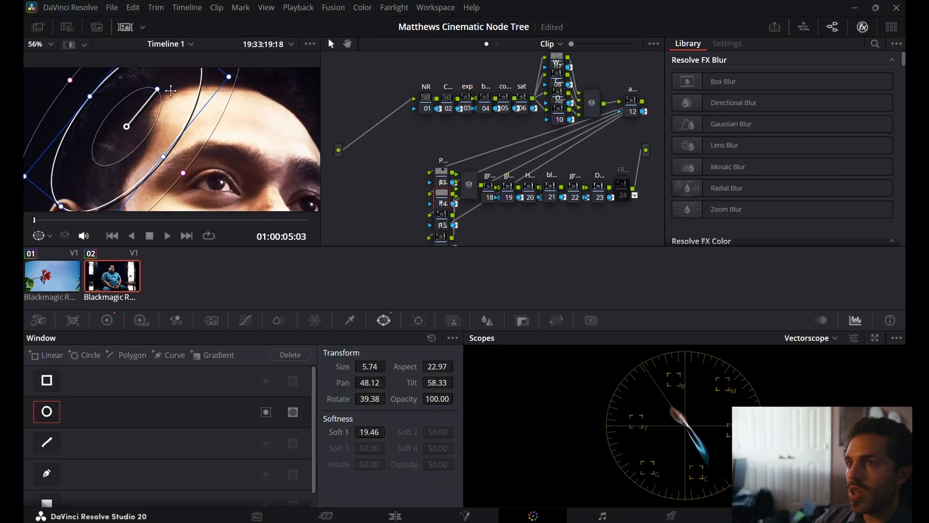
{"action": "scroll", "coordinate": [171, 90], "scroll_direction": "down", "scroll_amount": 5}
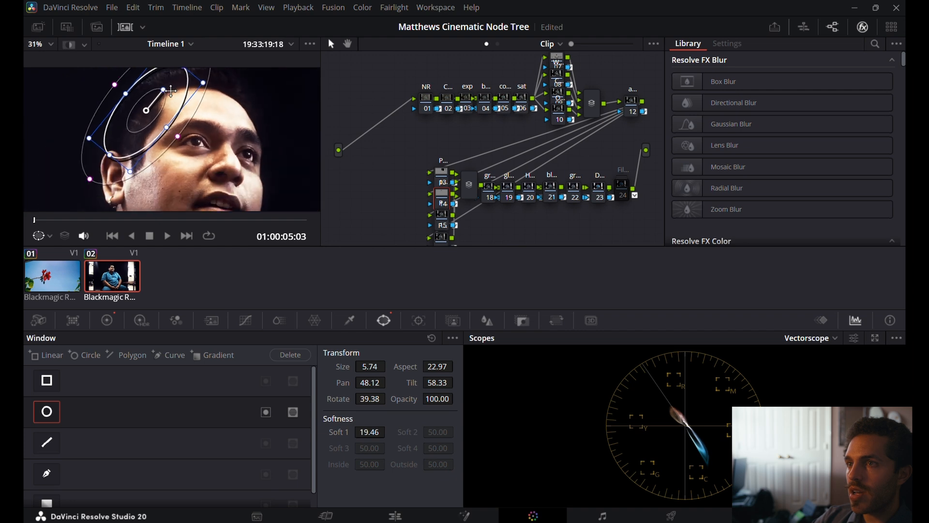
{"action": "left_click_drag", "start_coordinate": [178, 76], "coordinate": [173, 79]}
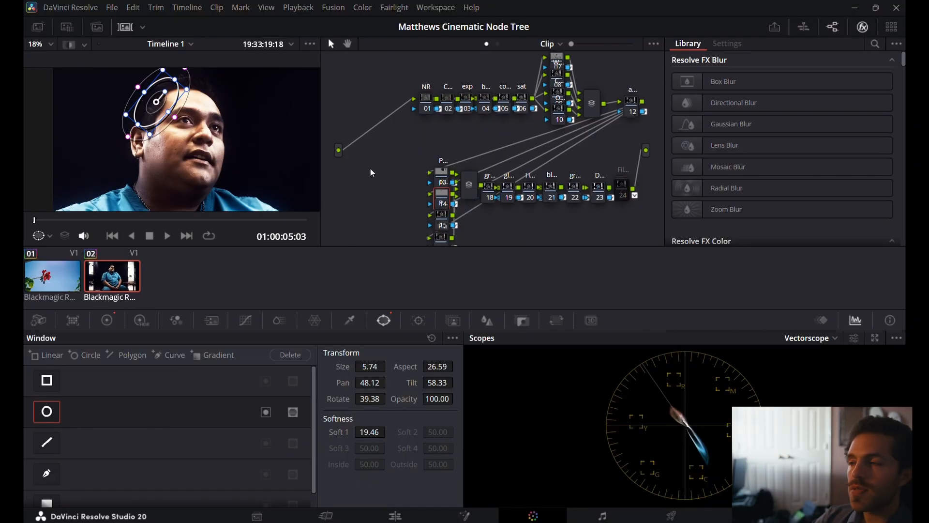
{"action": "left_click_drag", "start_coordinate": [386, 166], "coordinate": [388, 168]}
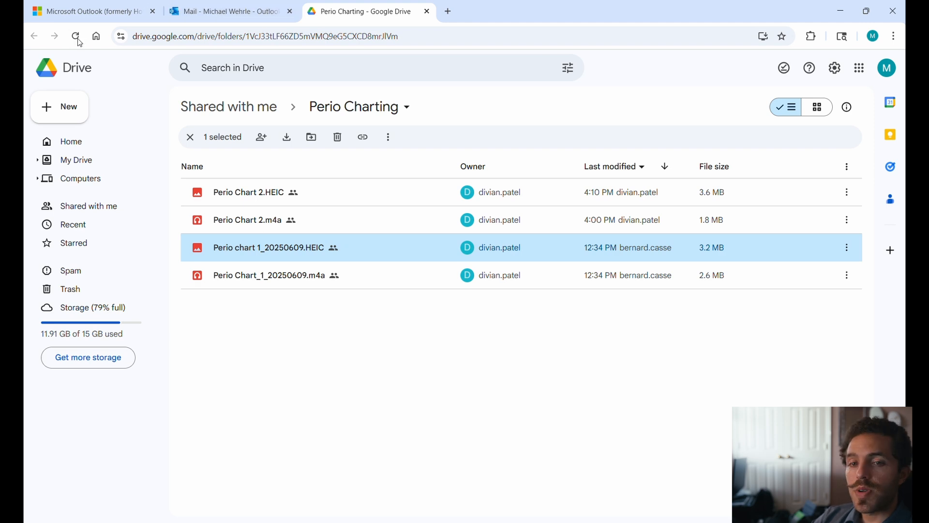
Switch to the Chrome browser and open quintana-films.com in a new tab.
{"action": "key", "text": "ctrl+t"}
{"action": "type", "text": "quintana-films.com"}
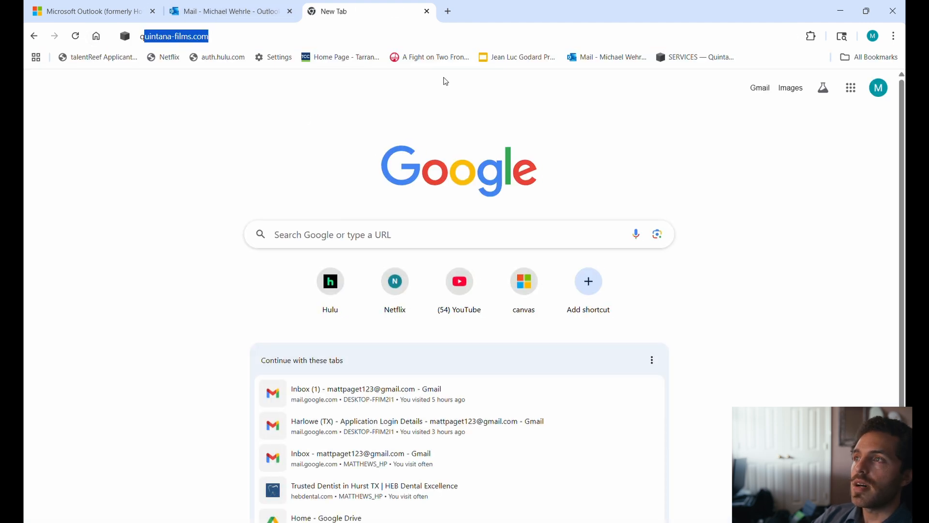
{"action": "key", "text": "Return"}
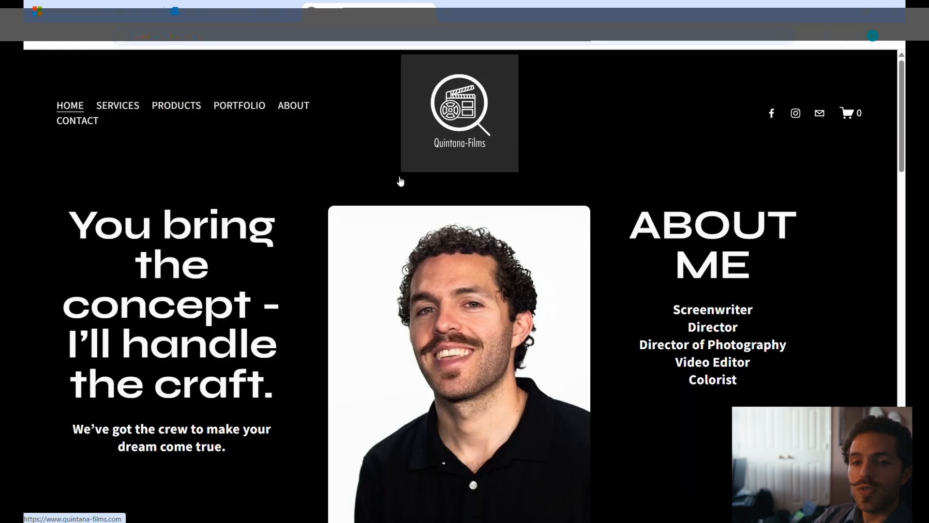
Find the Matthews Cinematic Node Tree among the site's products and view its product page.
{"action": "left_click", "coordinate": [168, 111]}
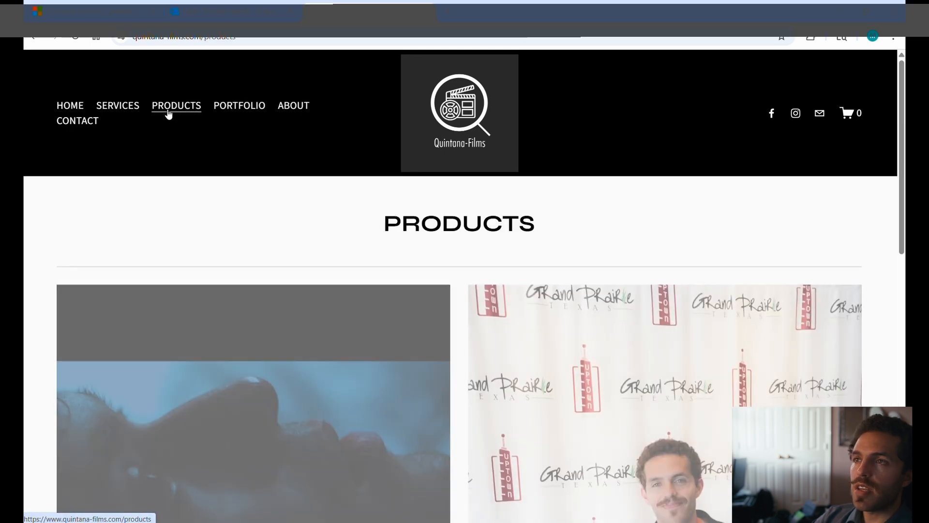
{"action": "scroll", "coordinate": [377, 193], "scroll_direction": "down", "scroll_amount": 6}
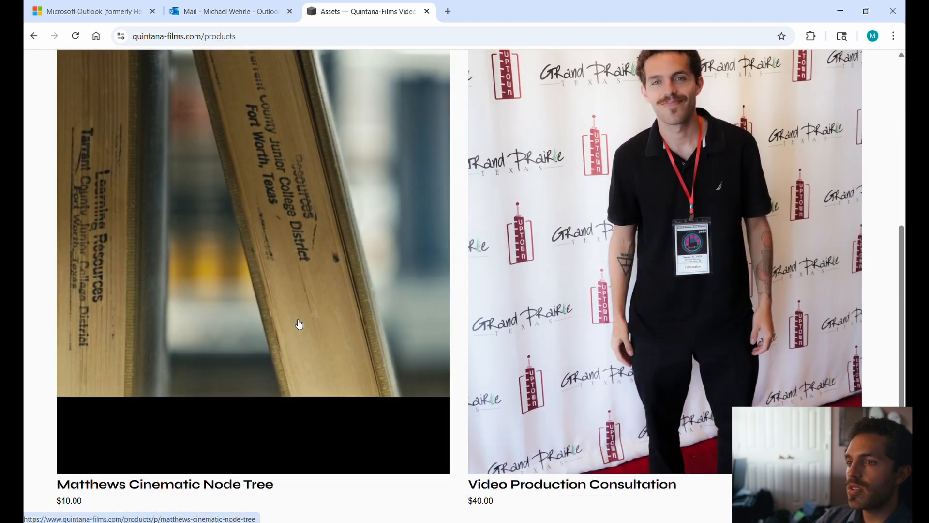
{"action": "left_click", "coordinate": [300, 324]}
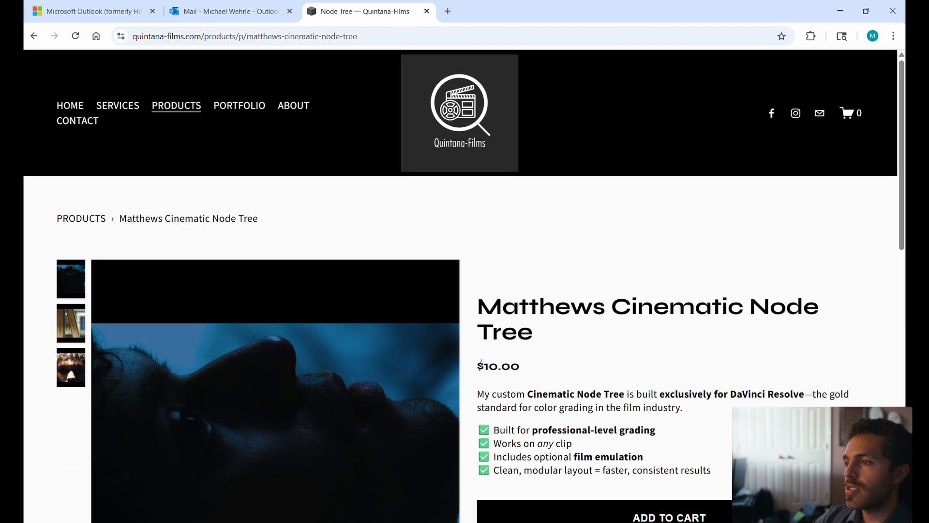
{"action": "left_click", "coordinate": [617, 481]}
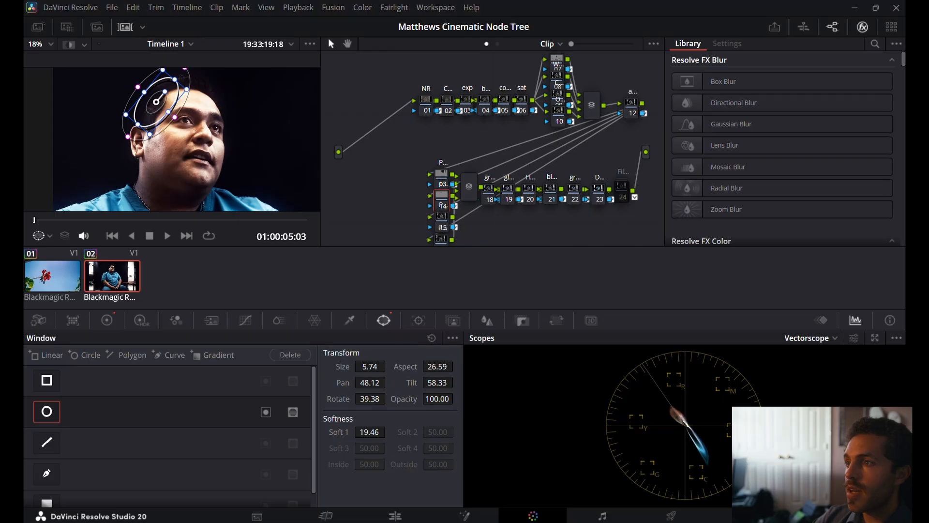
Switch back to DaVinci Resolve and show the gallery of saved stills.
{"action": "left_click", "coordinate": [35, 27]}
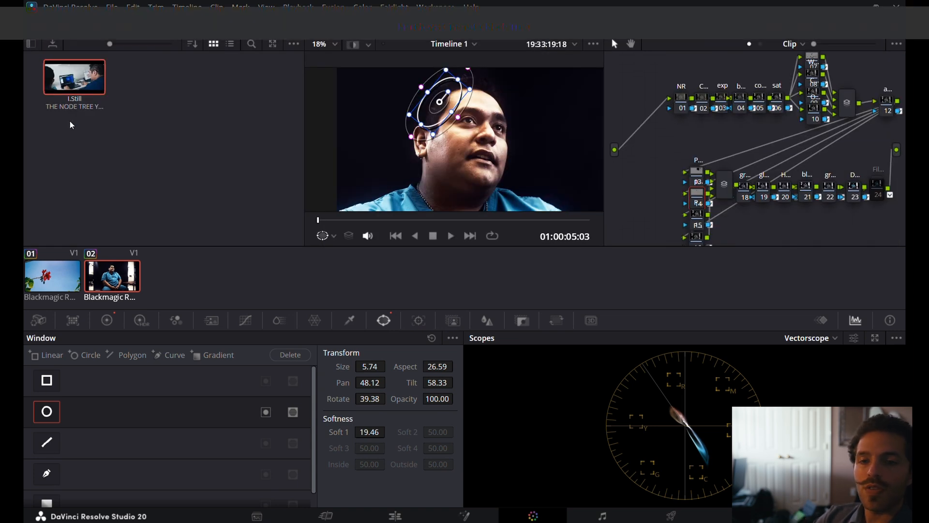